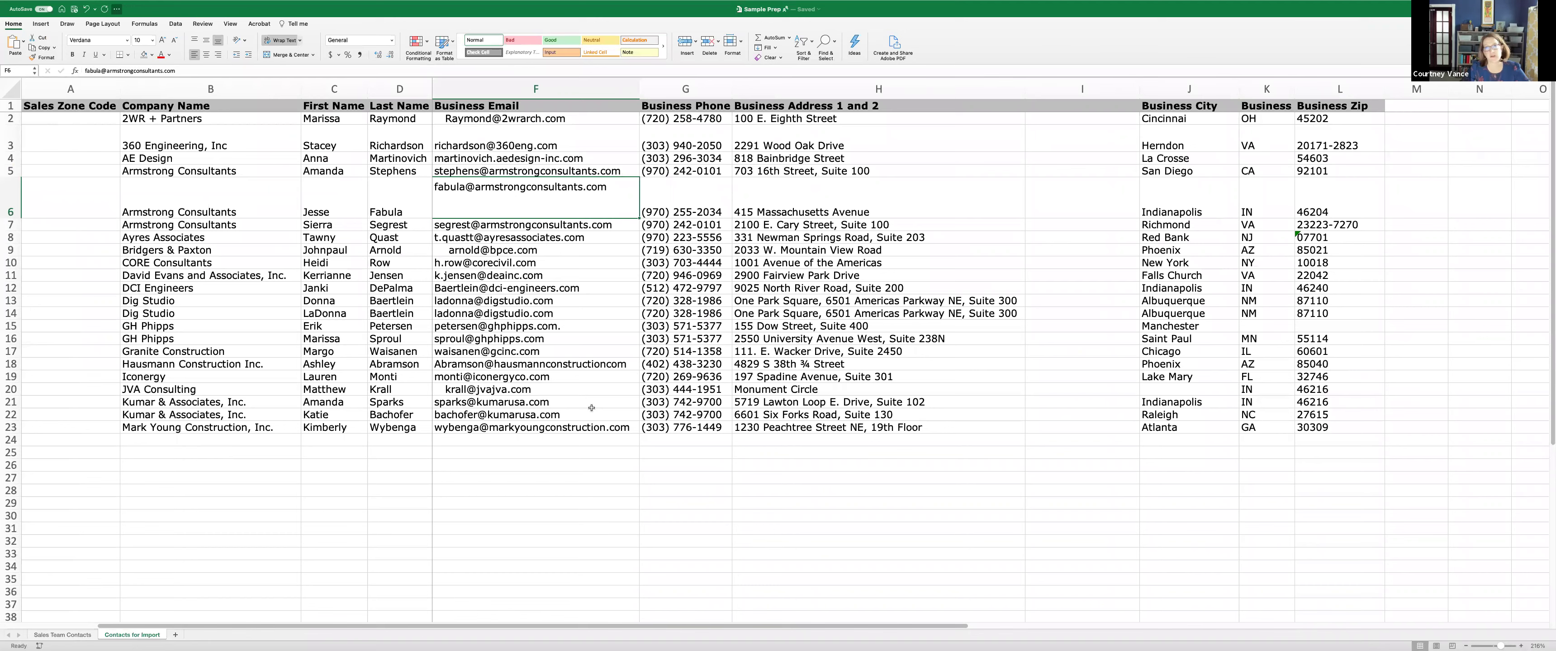
- Open a second window of the workbook, show the Sales Team Contacts sheet in it, and close that window
click(642, 338)
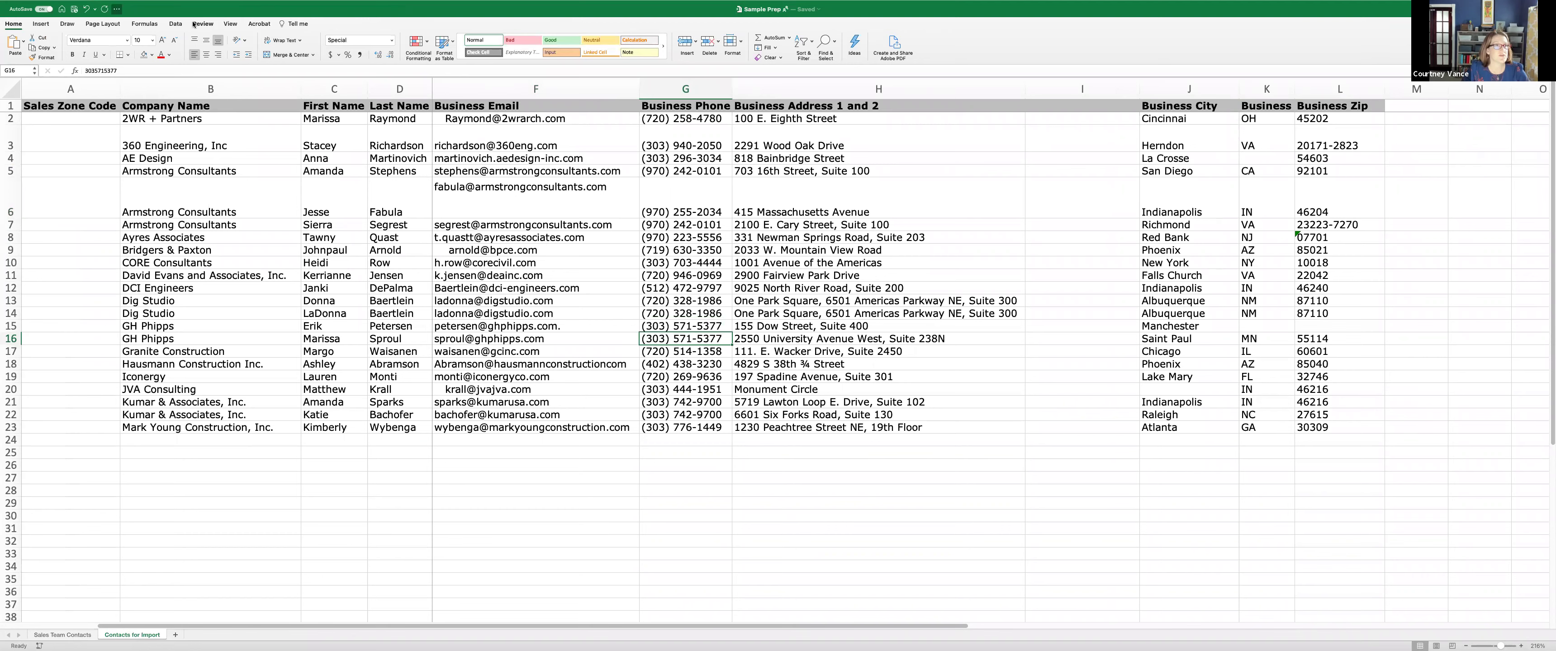
click(232, 24)
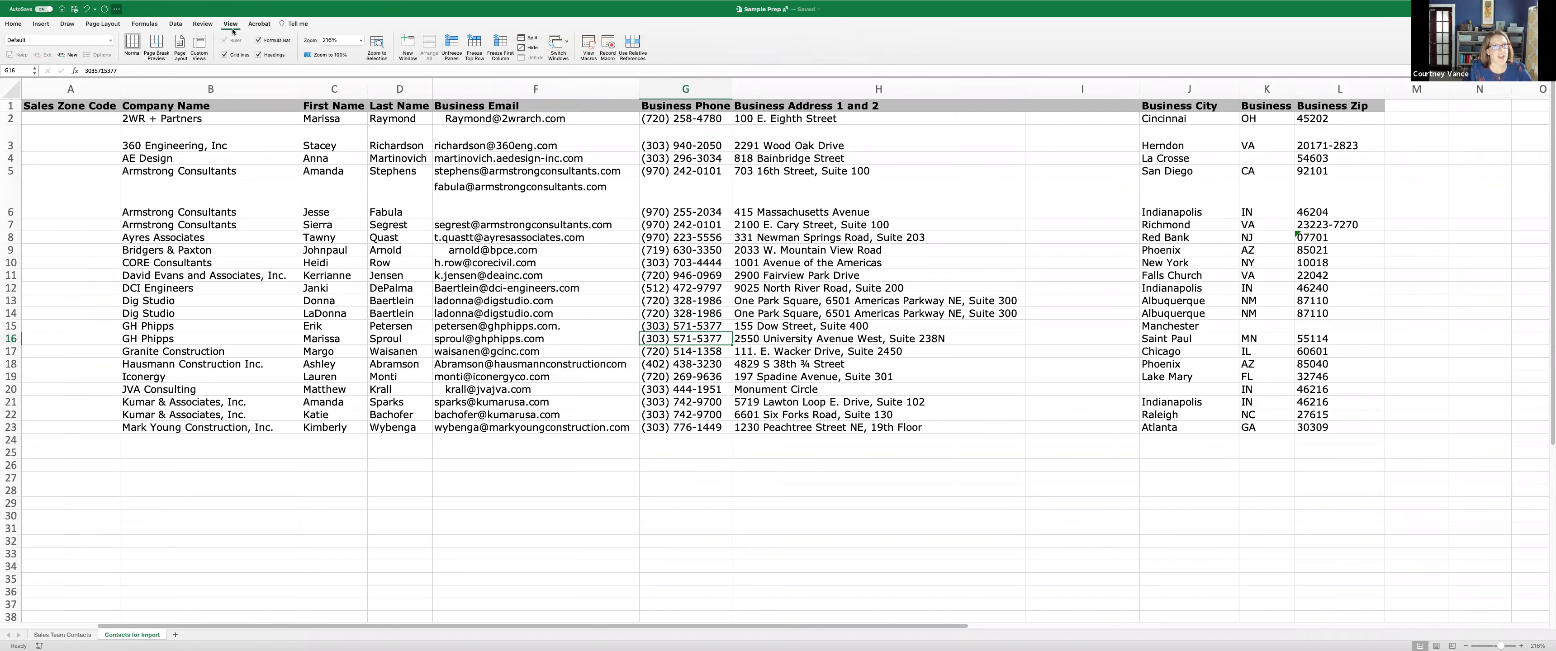
click(409, 45)
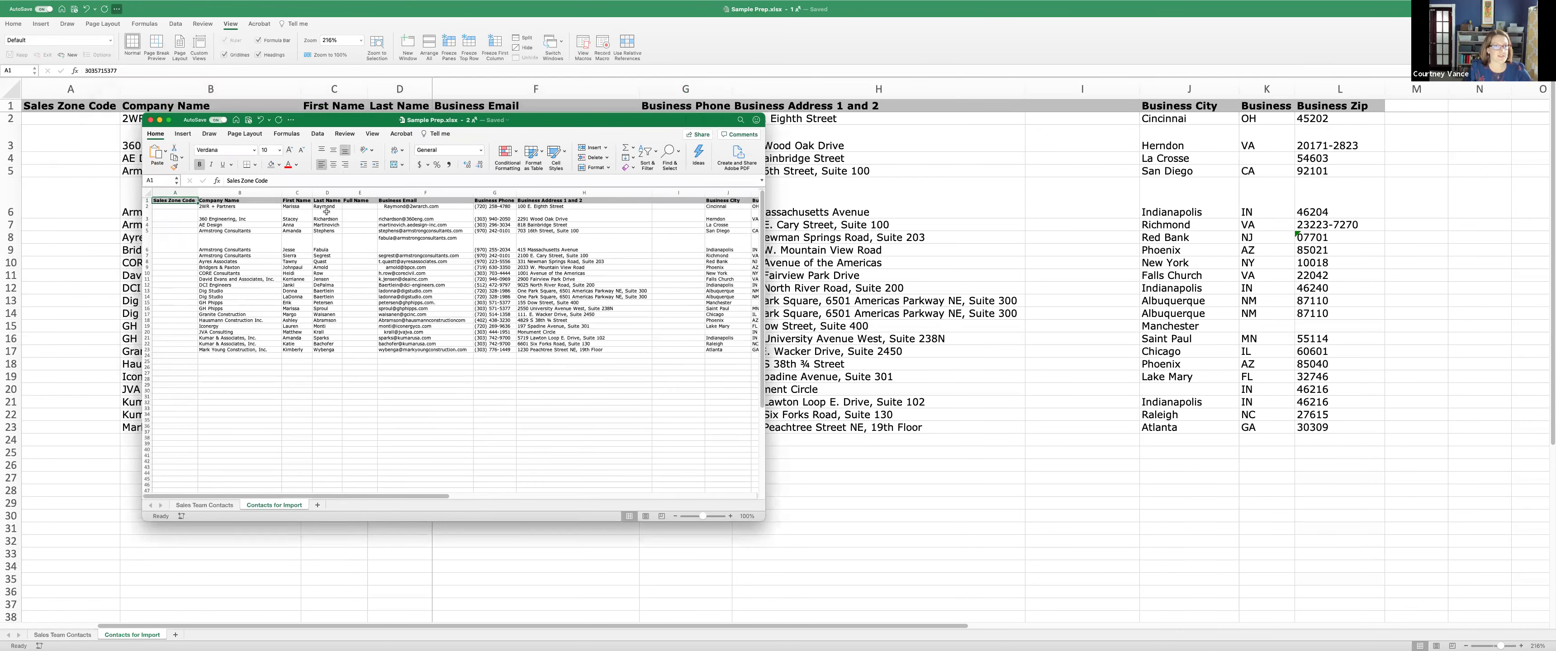
click(203, 506)
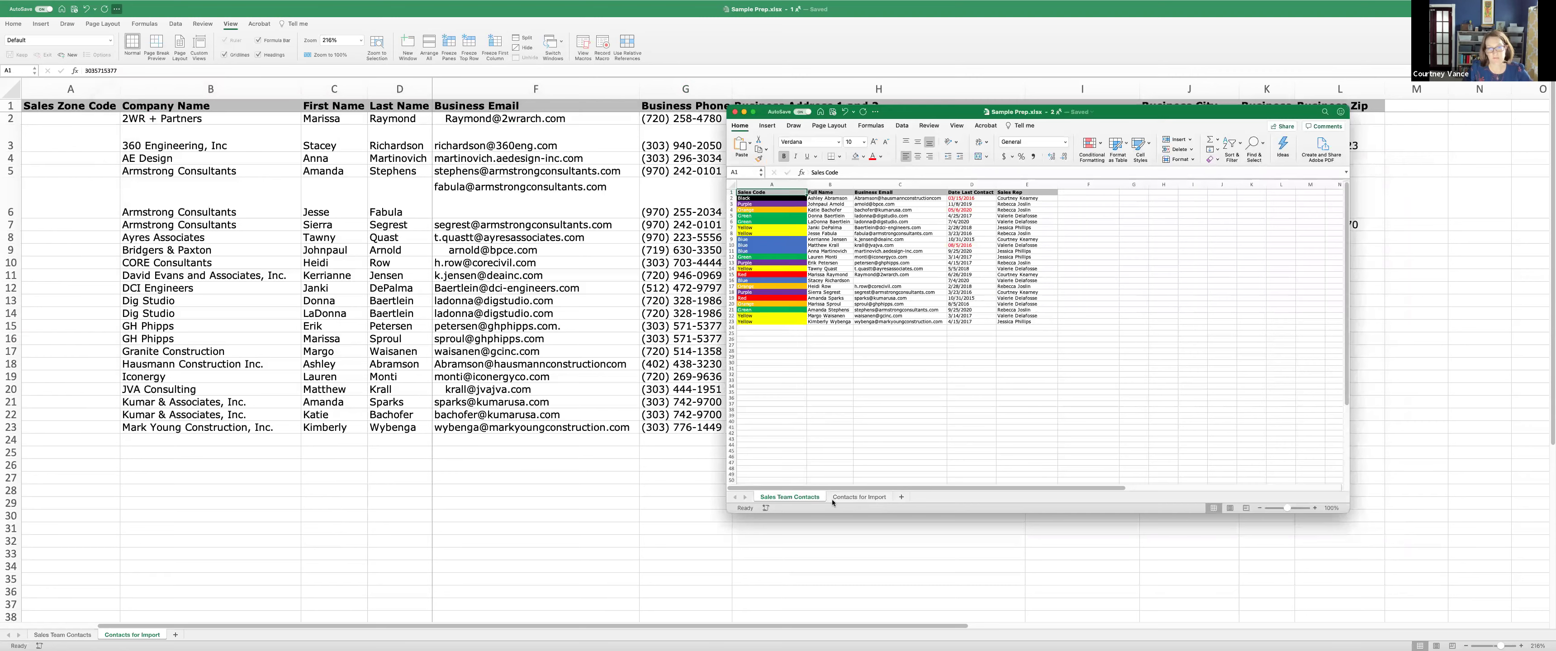
click(778, 498)
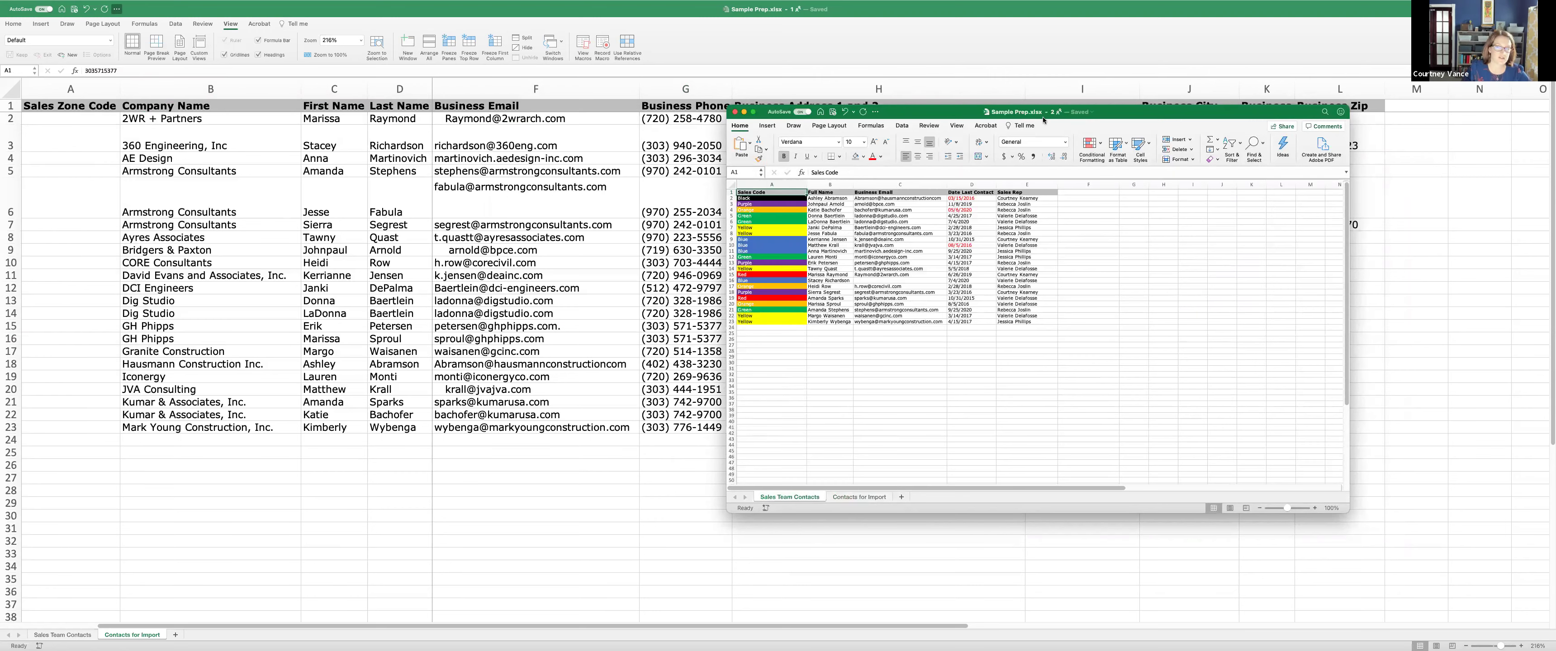
drag(982, 126, 1091, 199)
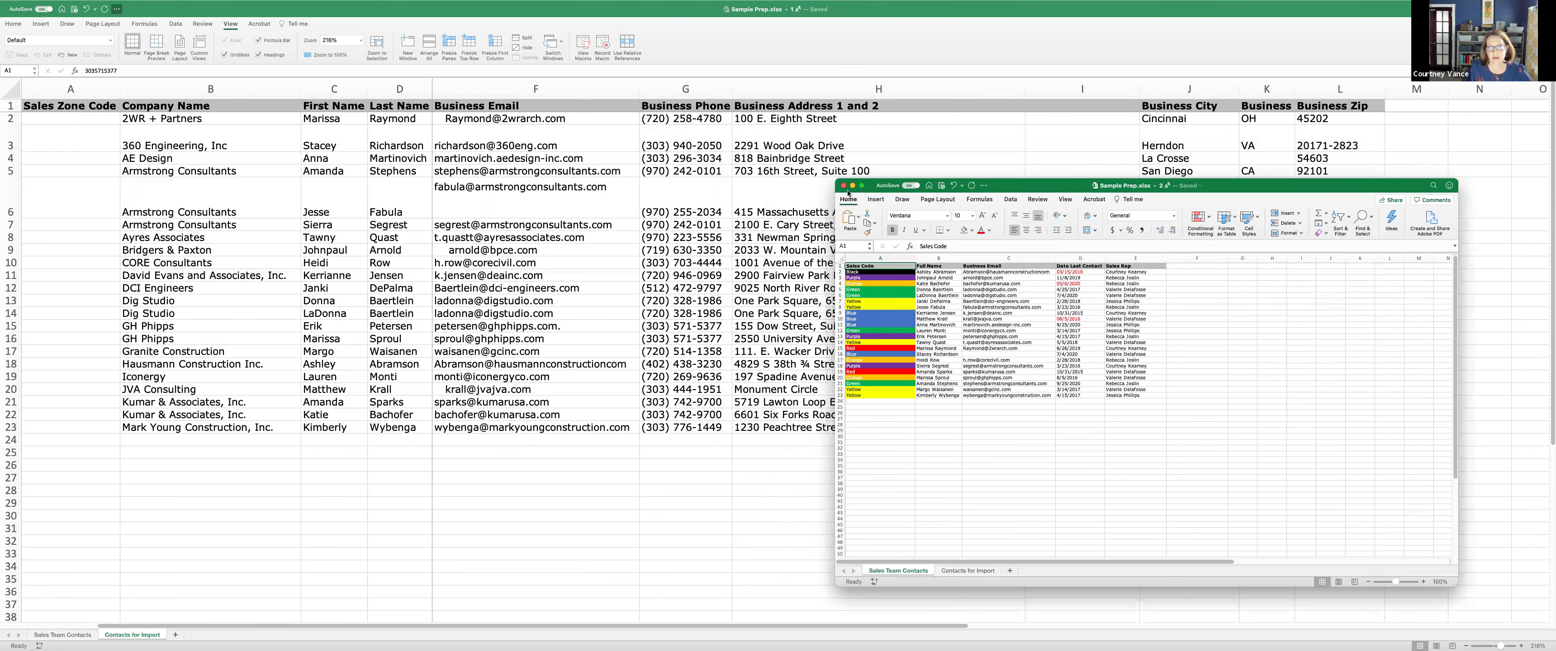
key(super+w)
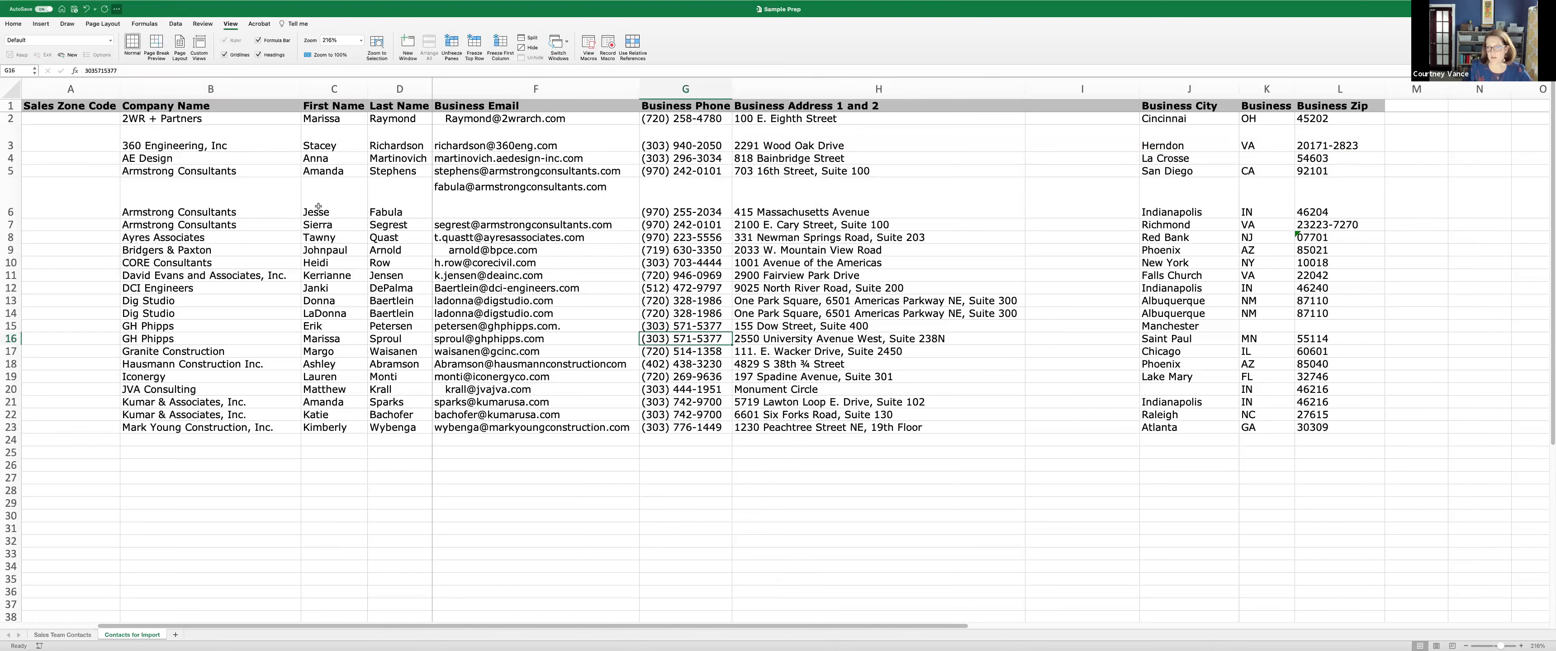
- Highlight duplicate values in the Last Name column with light red fill and dark red text, and select the highlighted cells
click(439, 184)
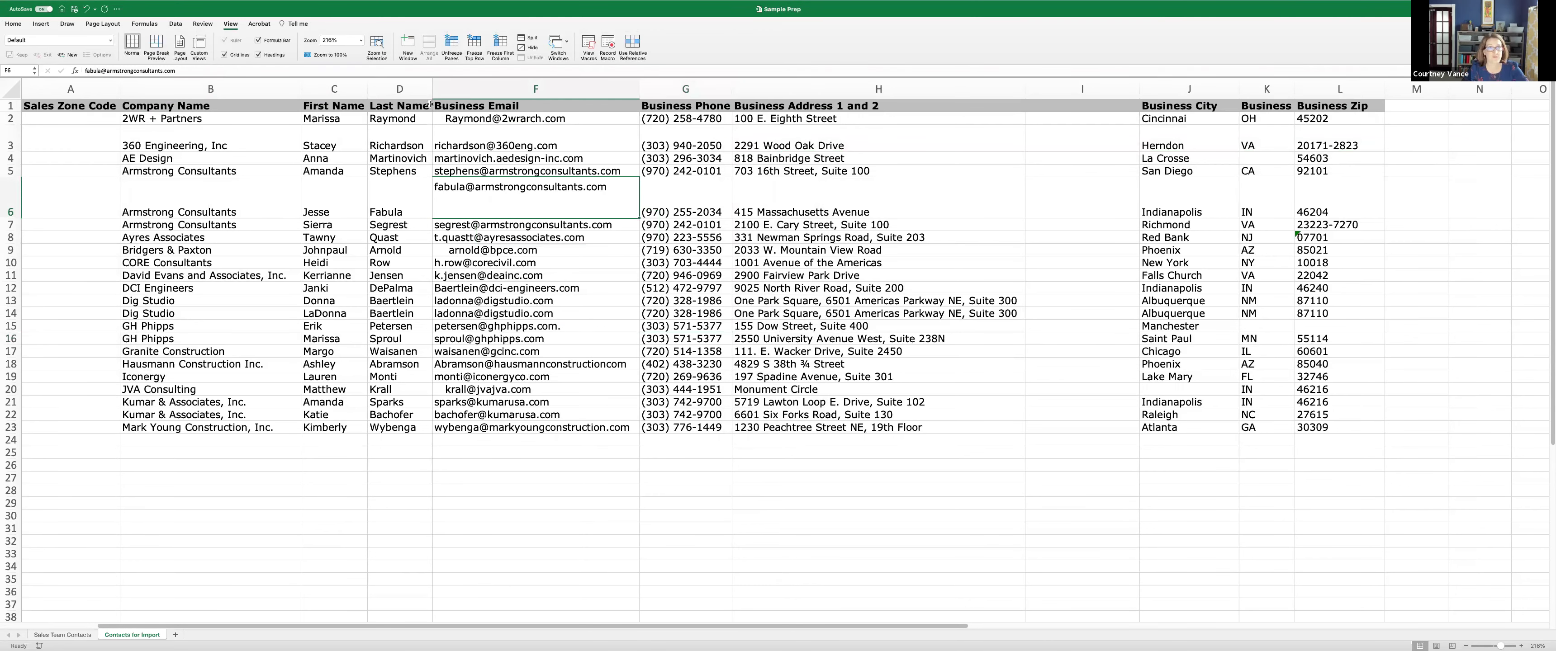
click(400, 88)
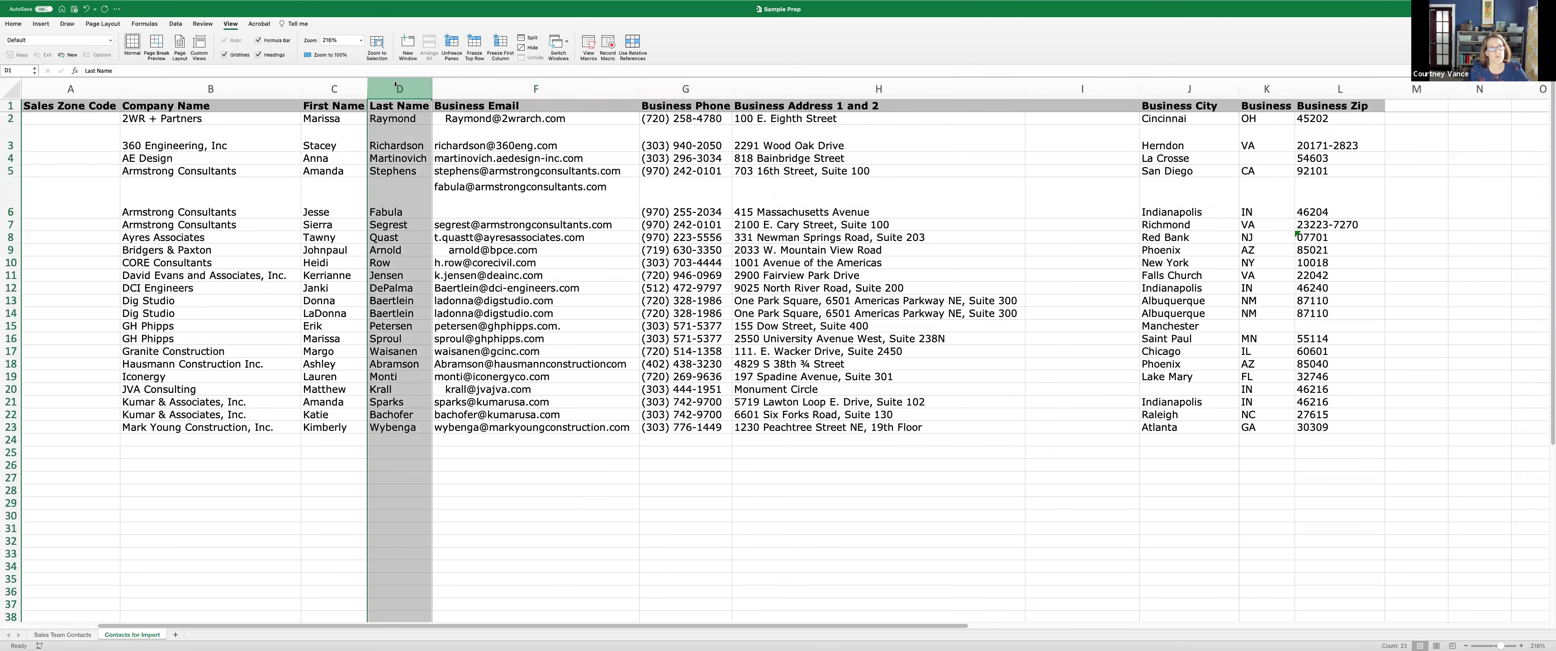
click(15, 24)
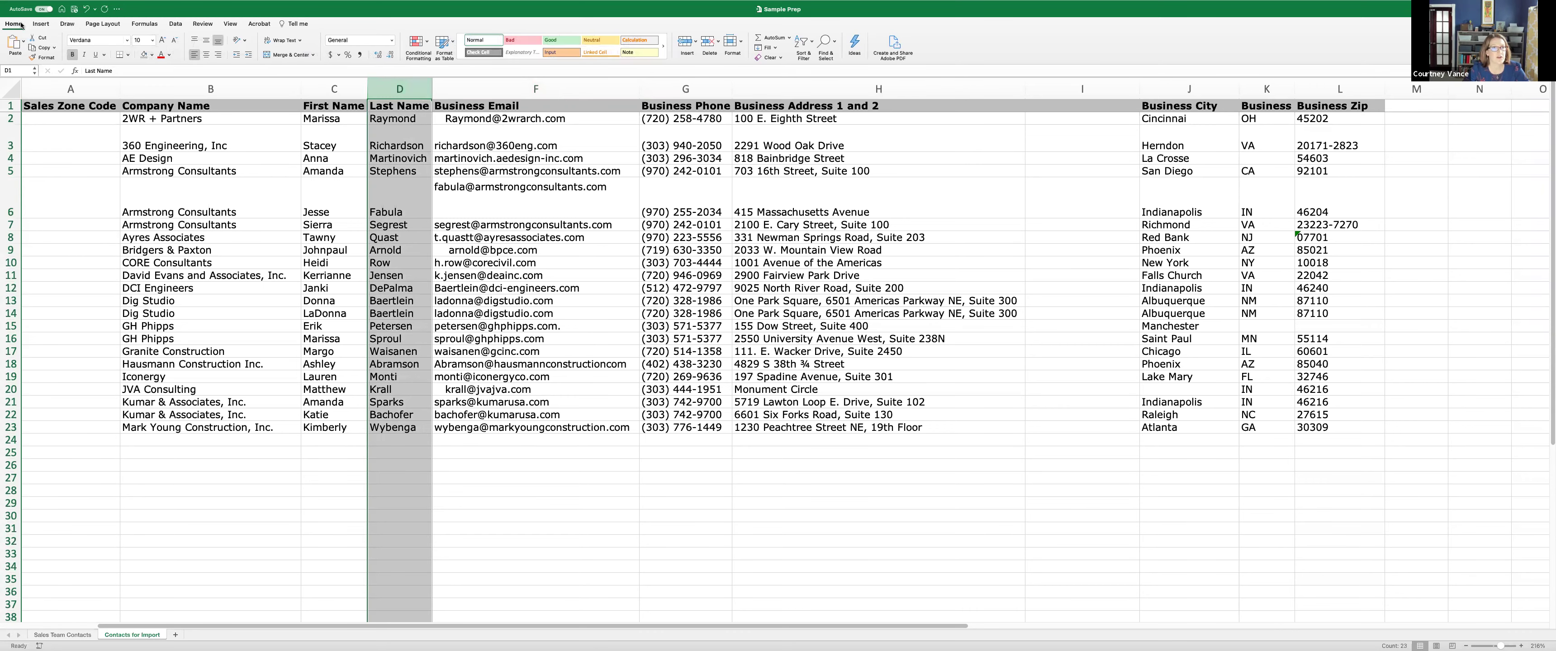
click(427, 42)
mouse_move(436, 59)
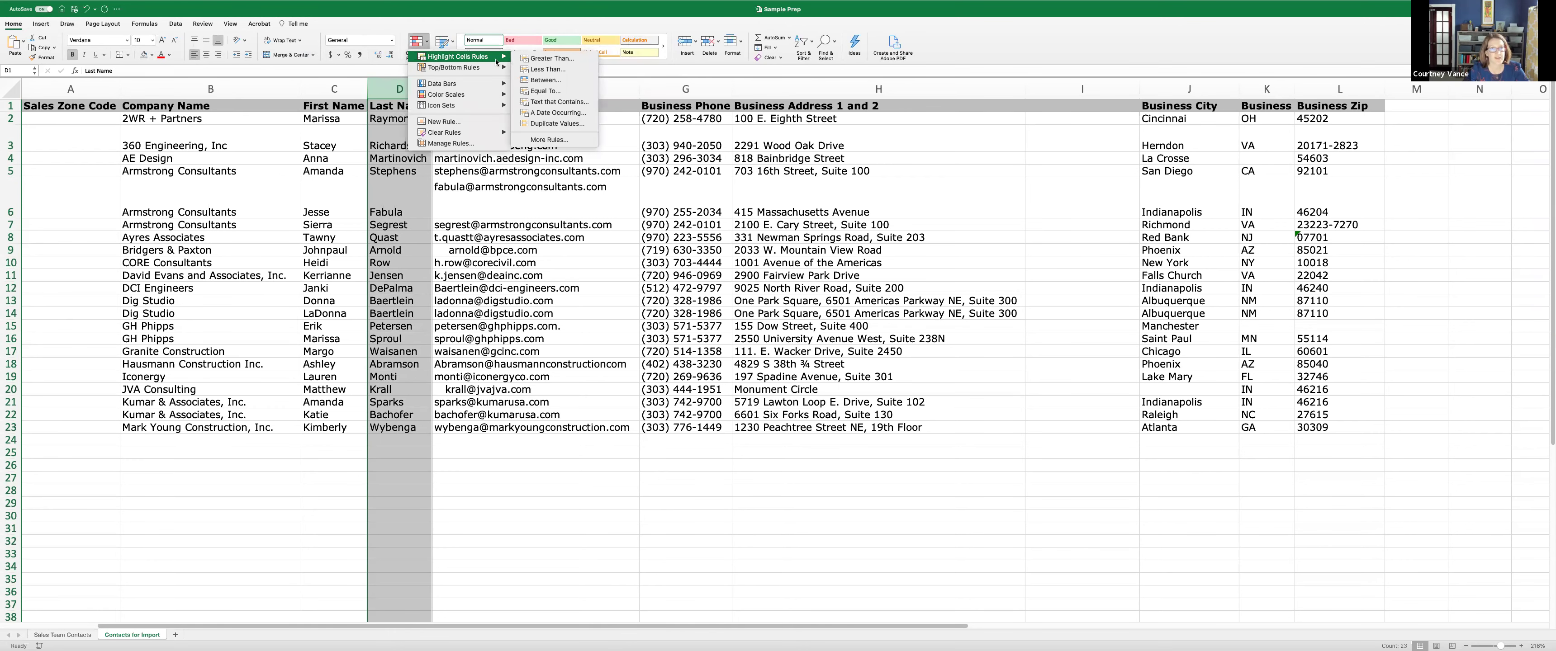
click(567, 124)
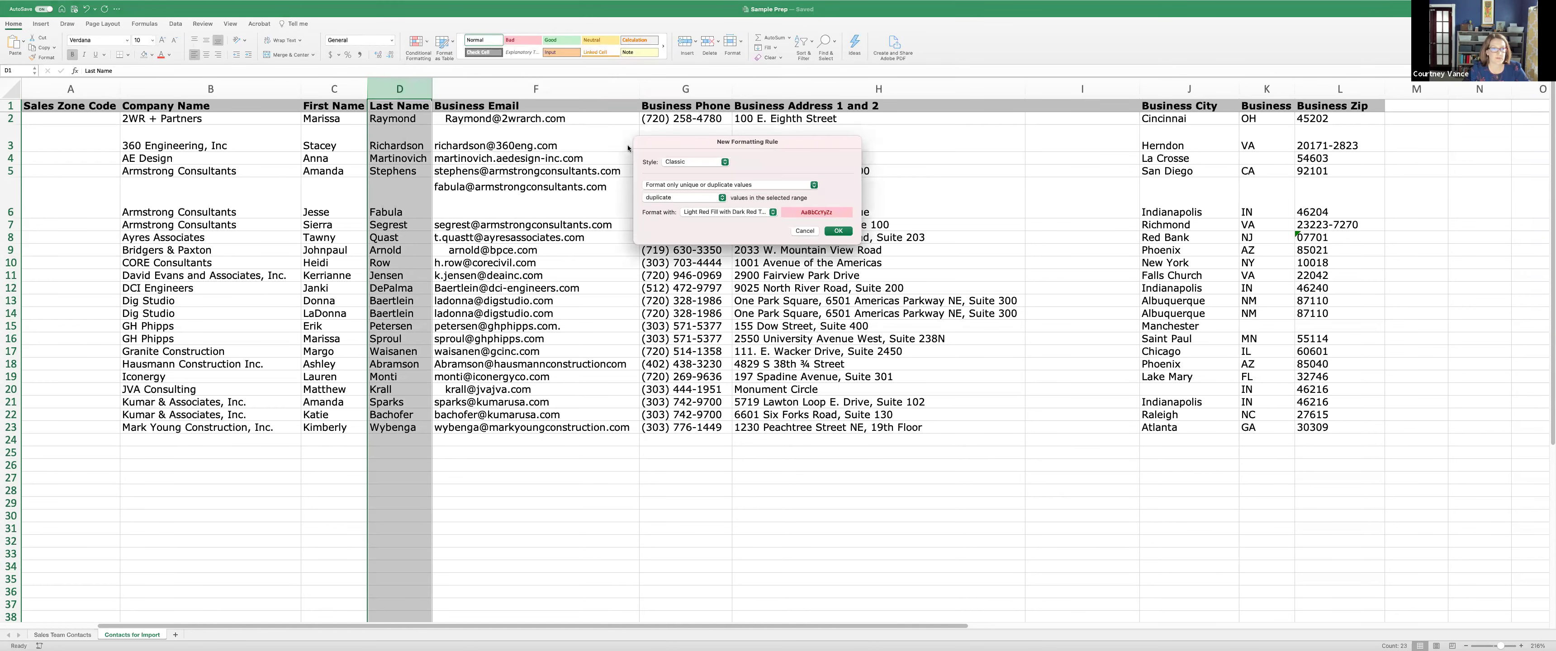
click(839, 232)
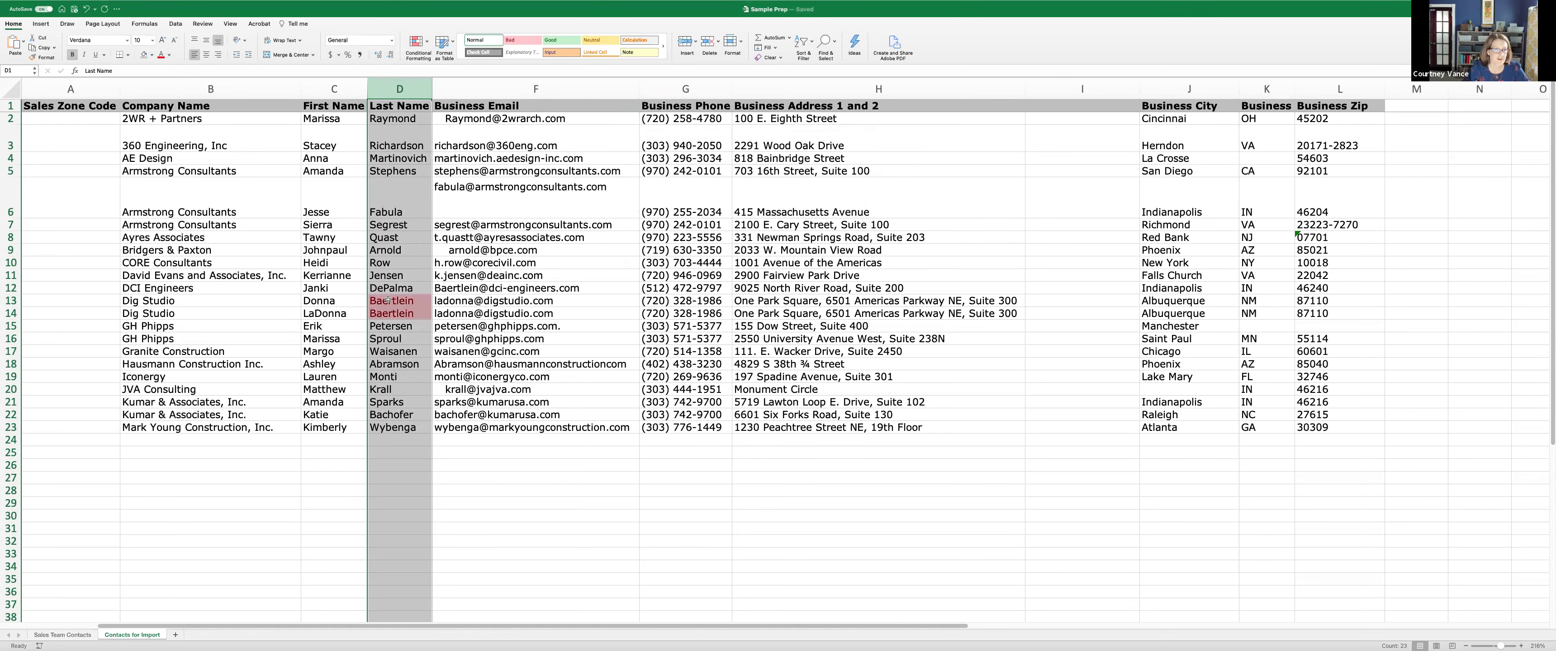
click(408, 314)
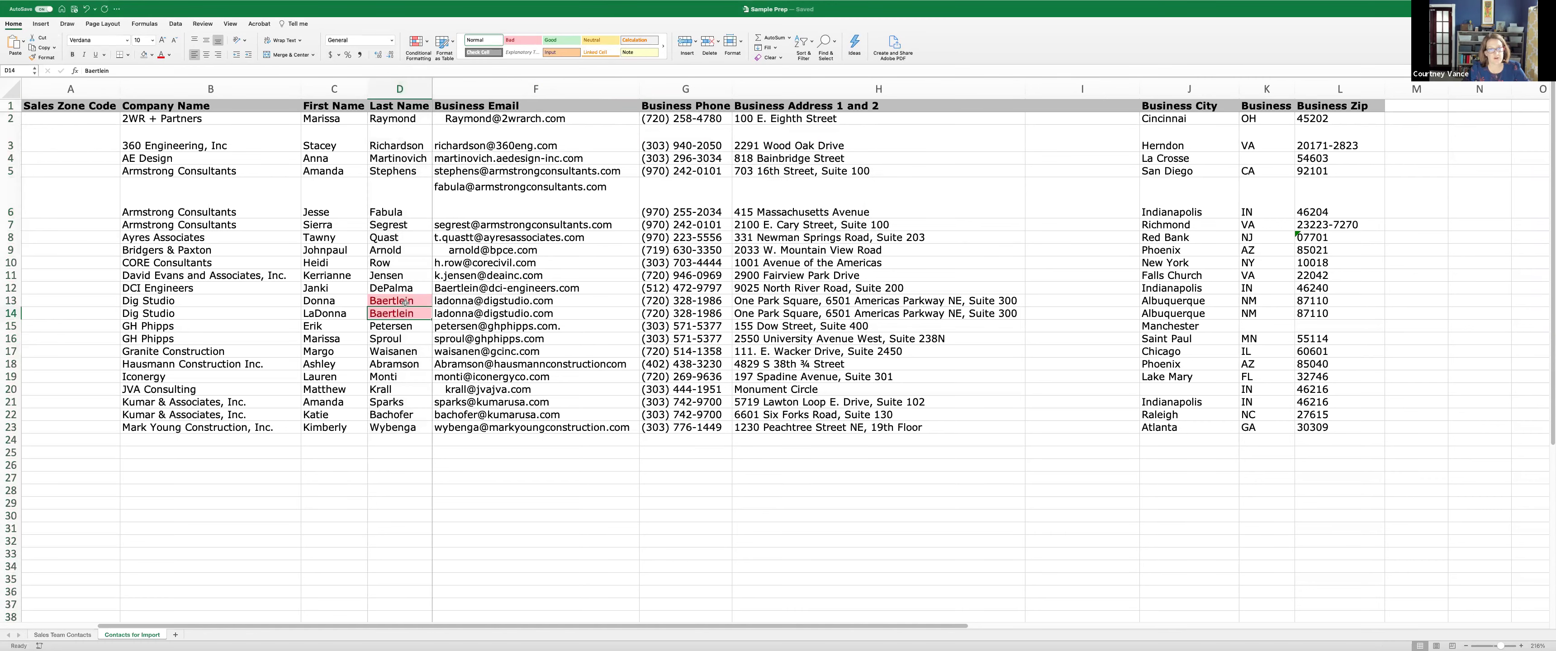
key(shift+Up)
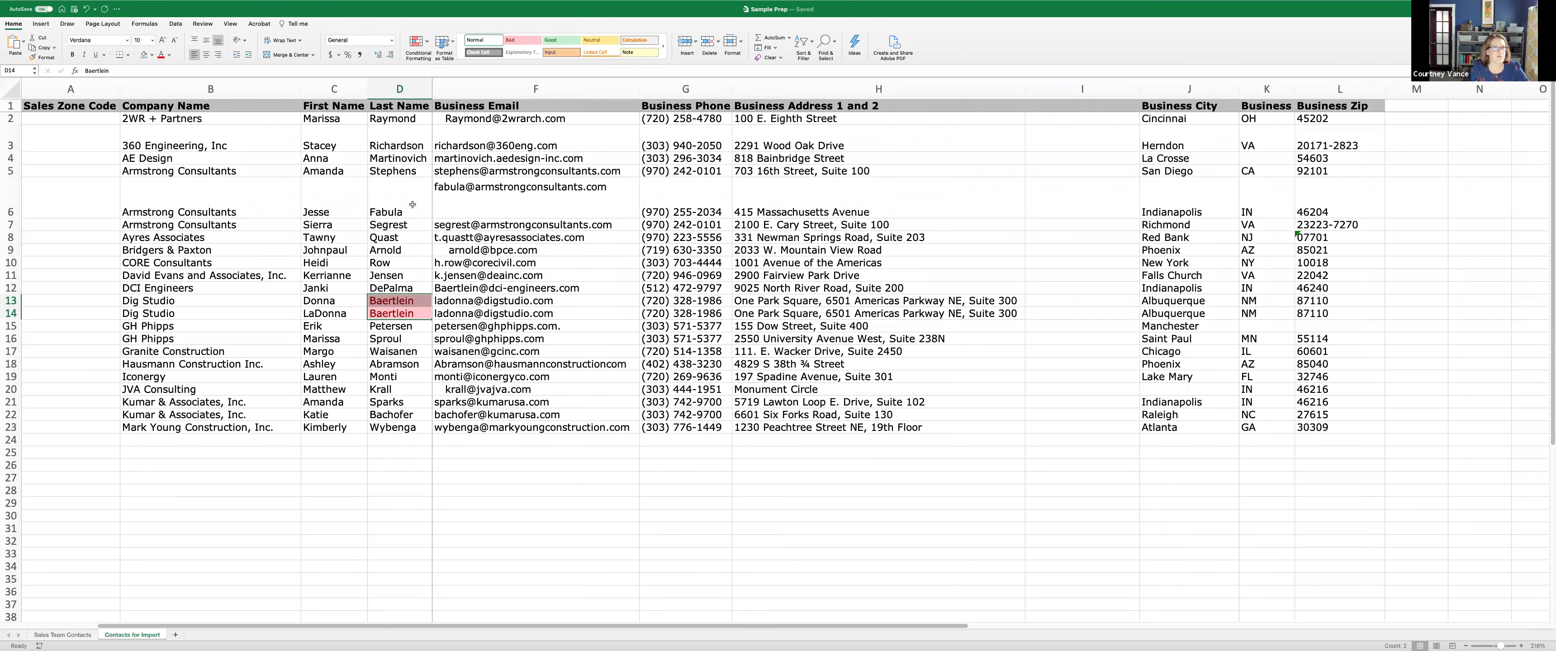
- Turn on header filters for the entire contact table on the Contacts for Import sheet
click(117, 105)
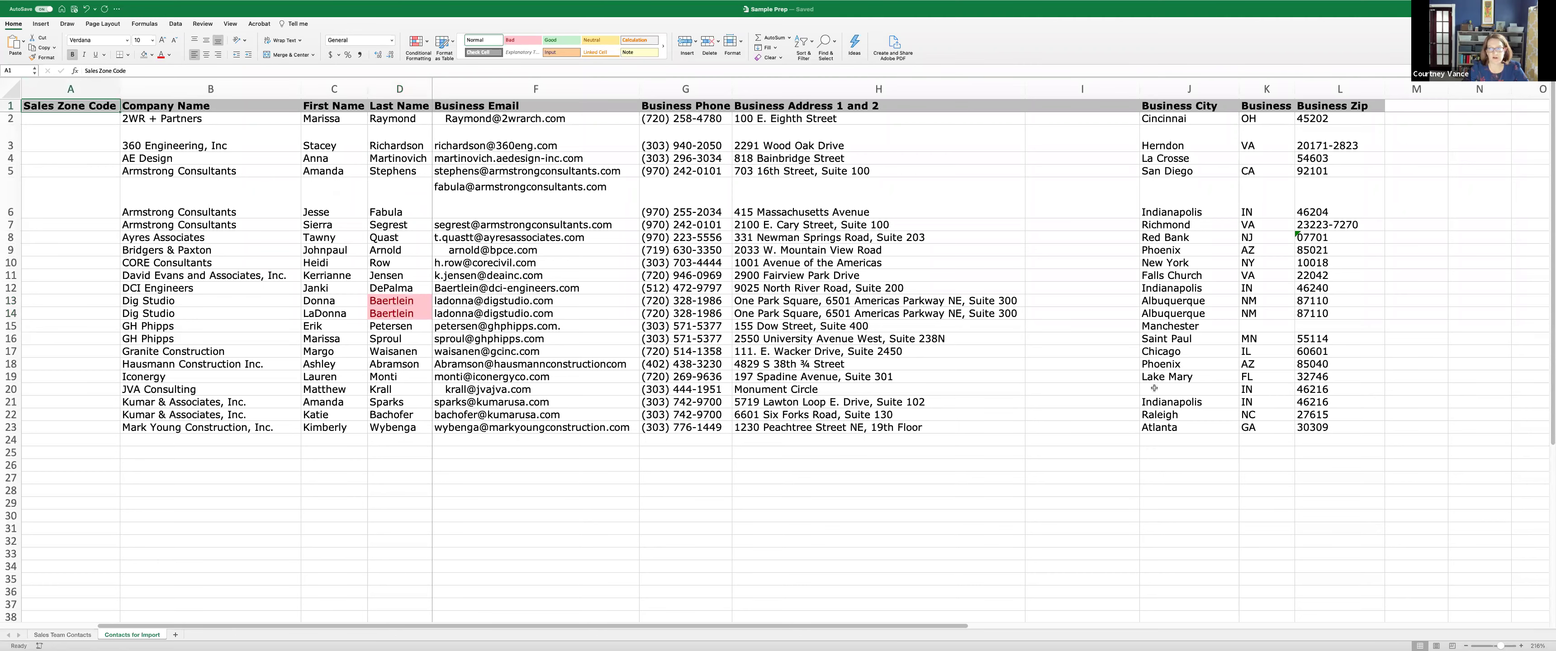
key(super+a)
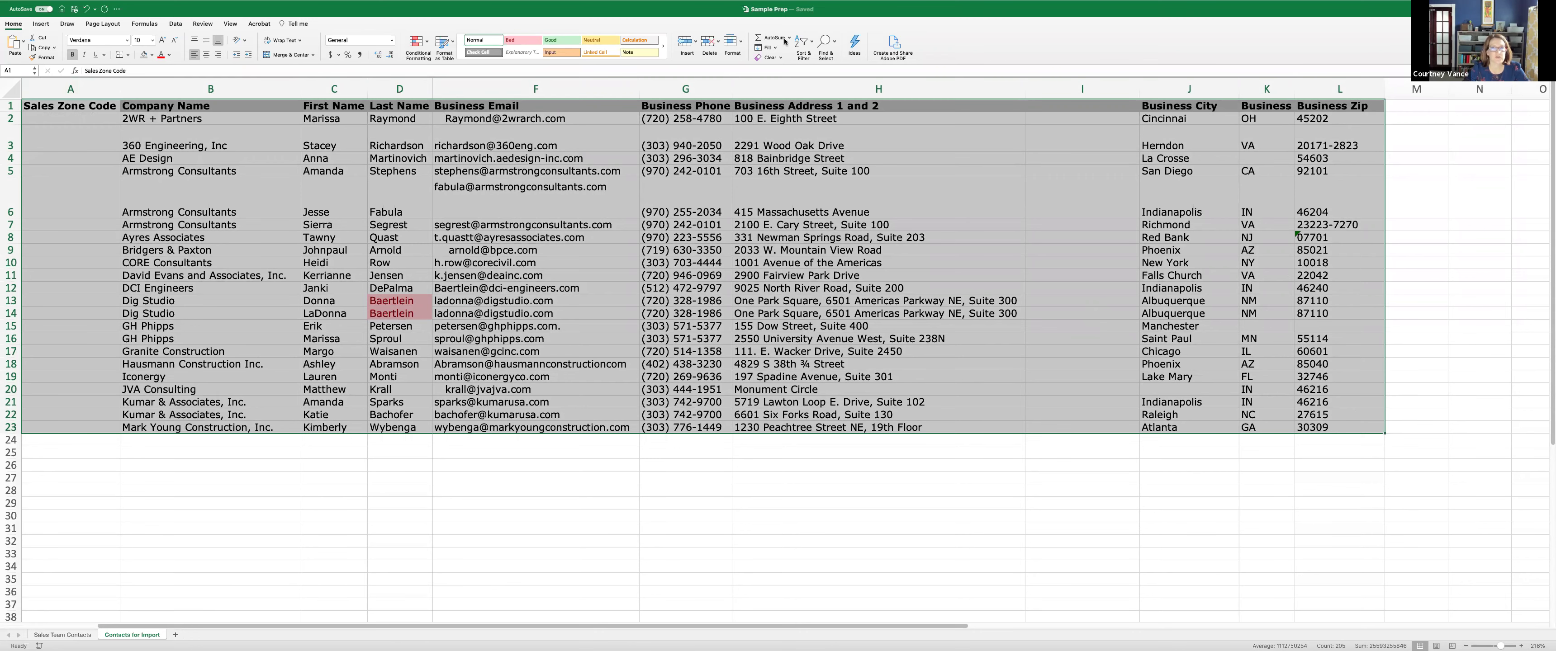
click(810, 43)
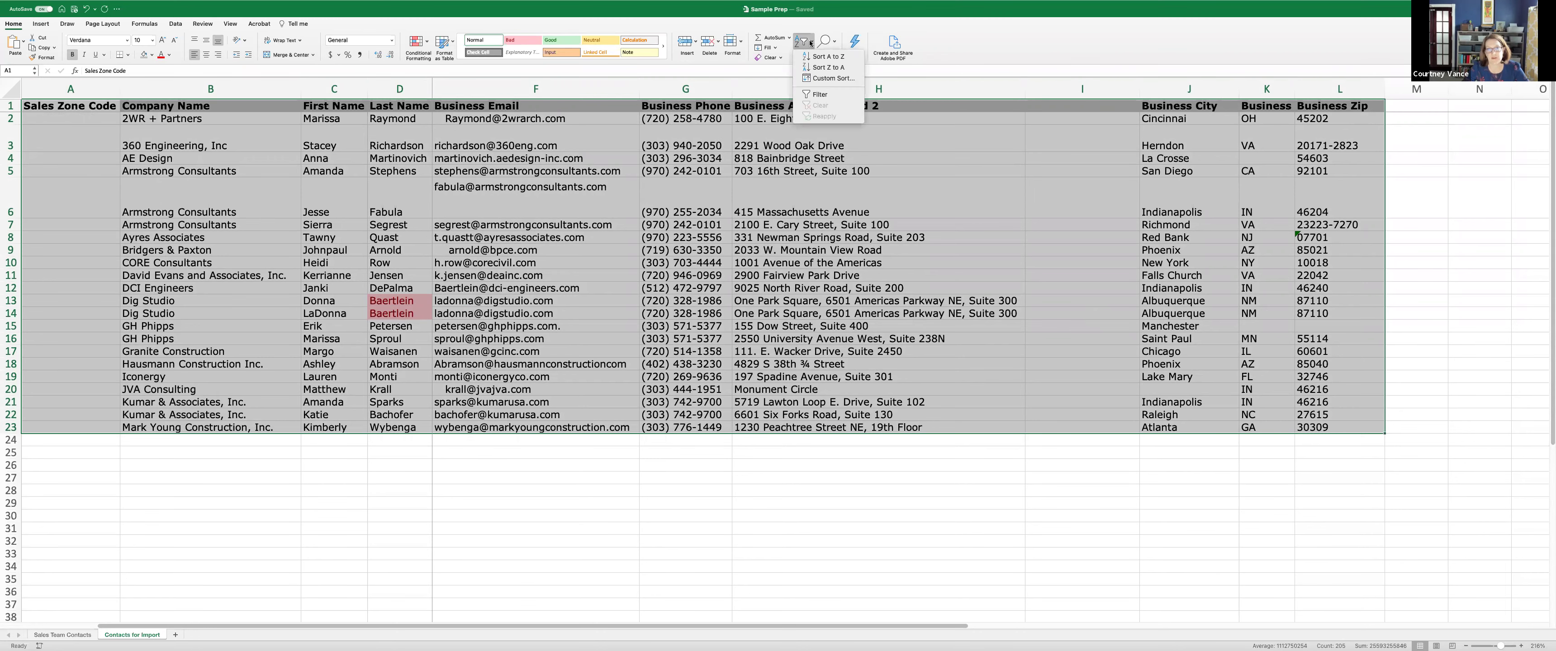
click(814, 89)
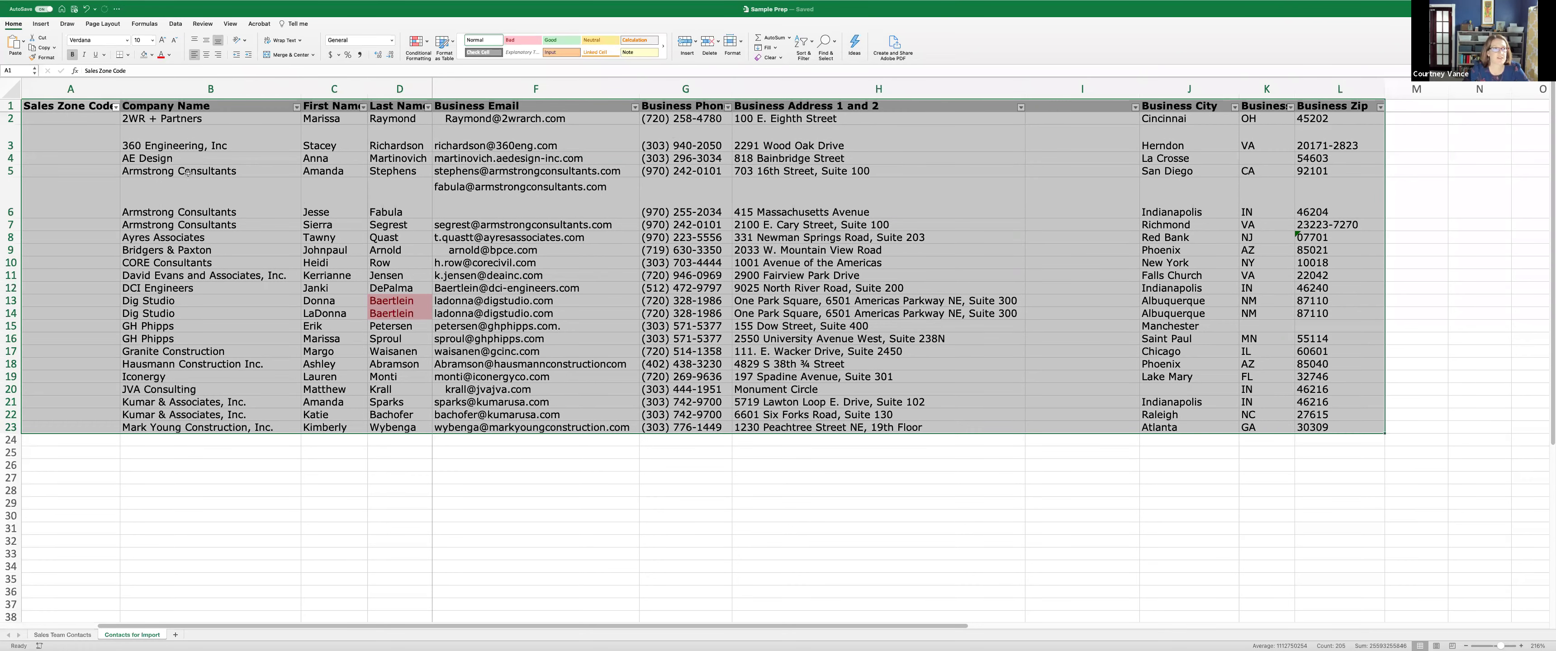
click(334, 199)
- Filter the Last Name column by the duplicated surname to view its matching contacts, and clear that filter
click(116, 108)
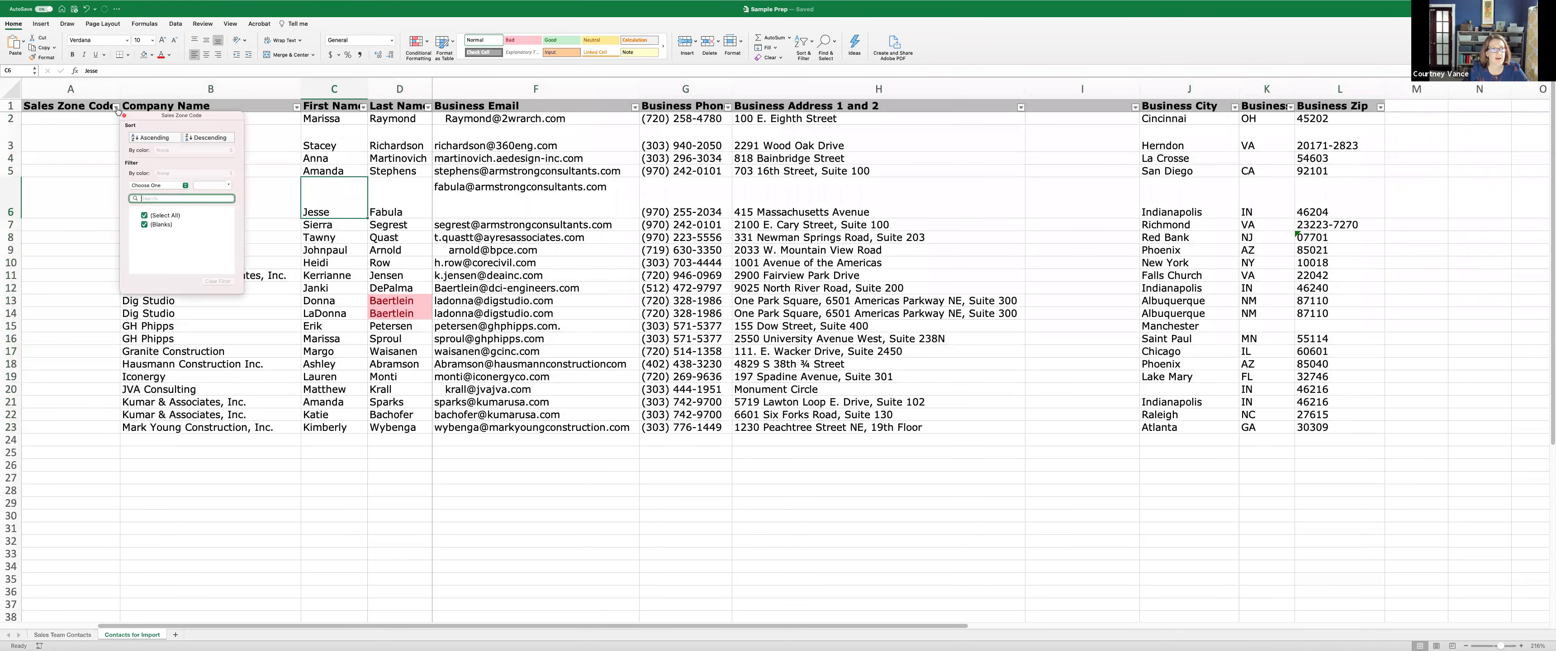
click(297, 110)
click(296, 108)
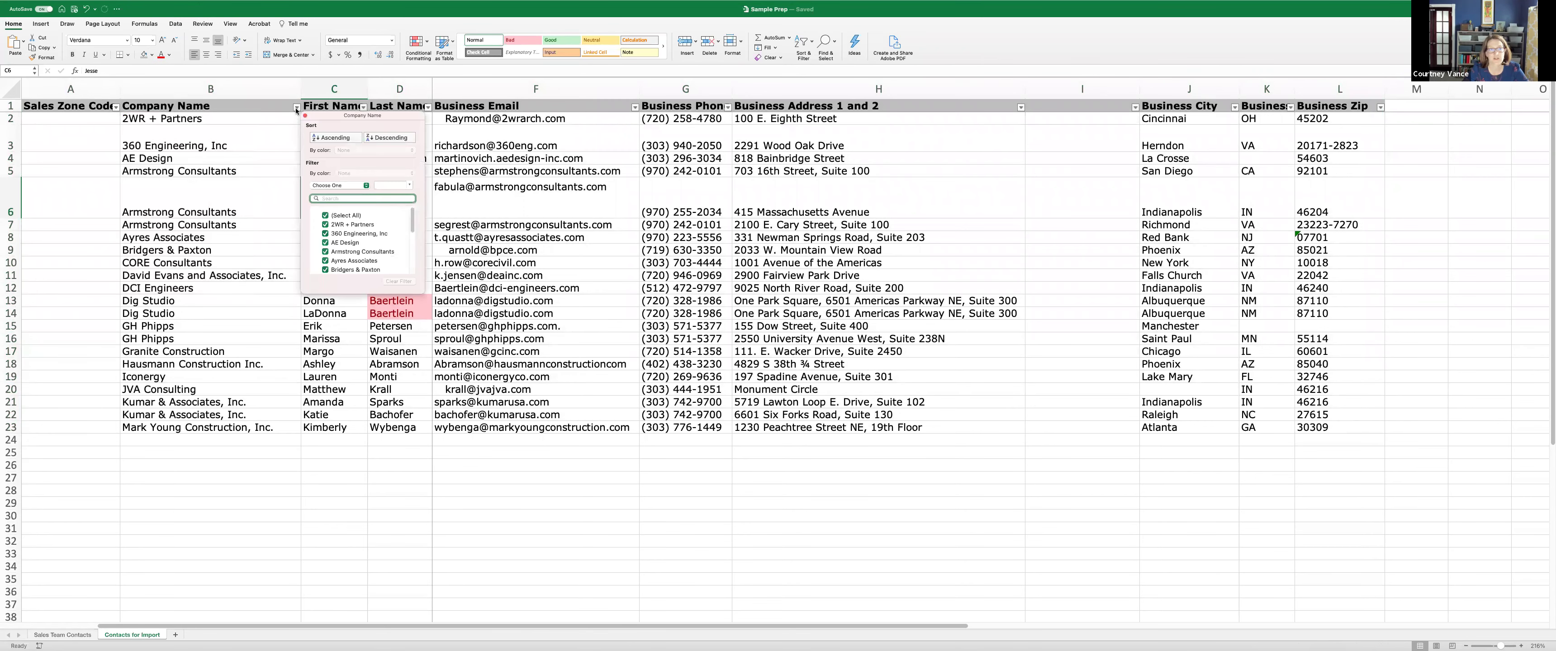
click(430, 108)
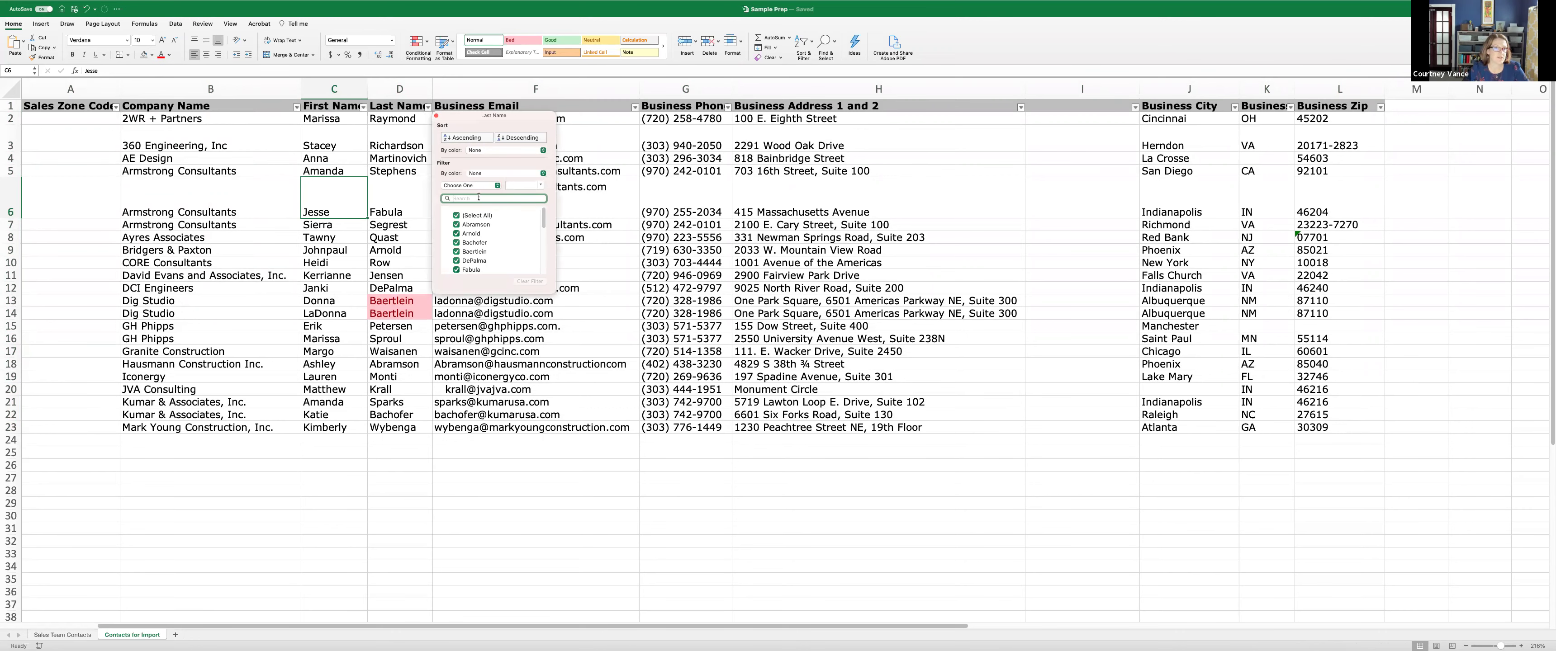
text(ba)
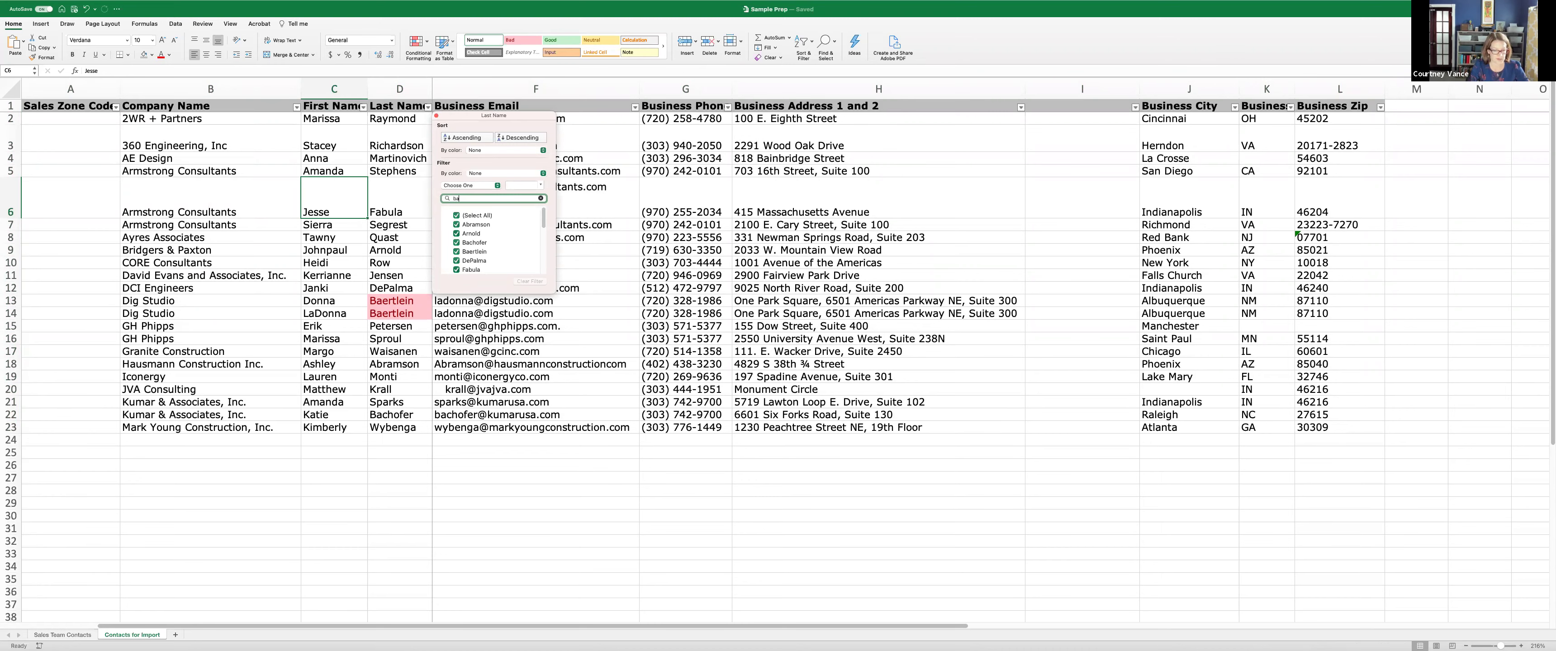
text(ertl)
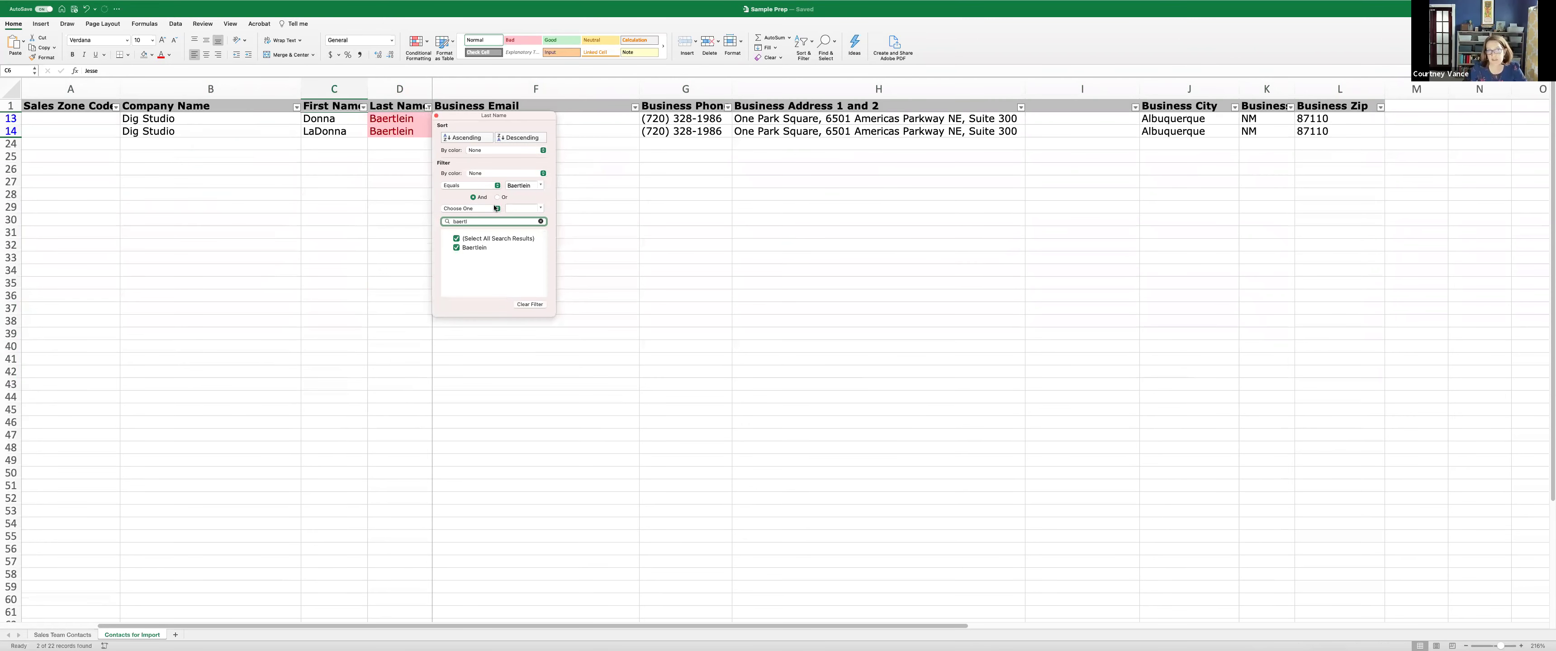
click(529, 304)
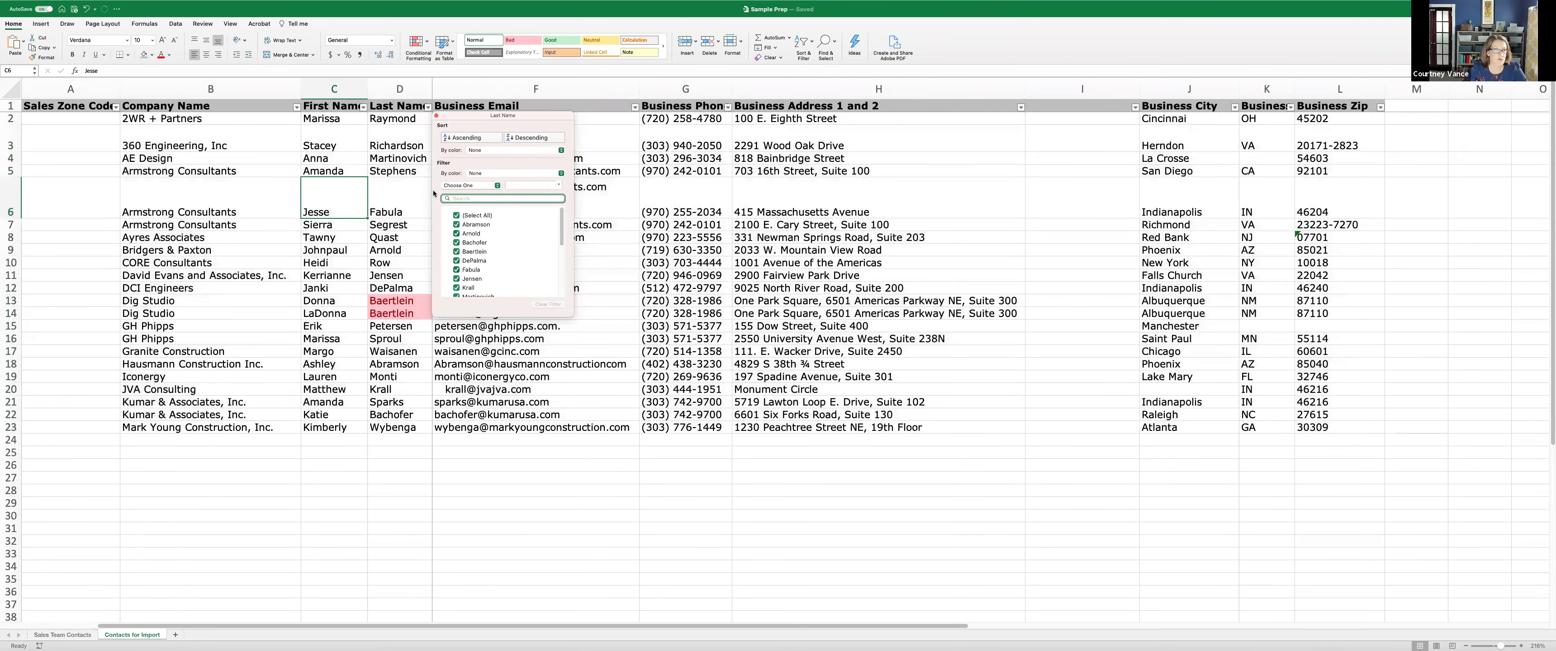
key(Escape)
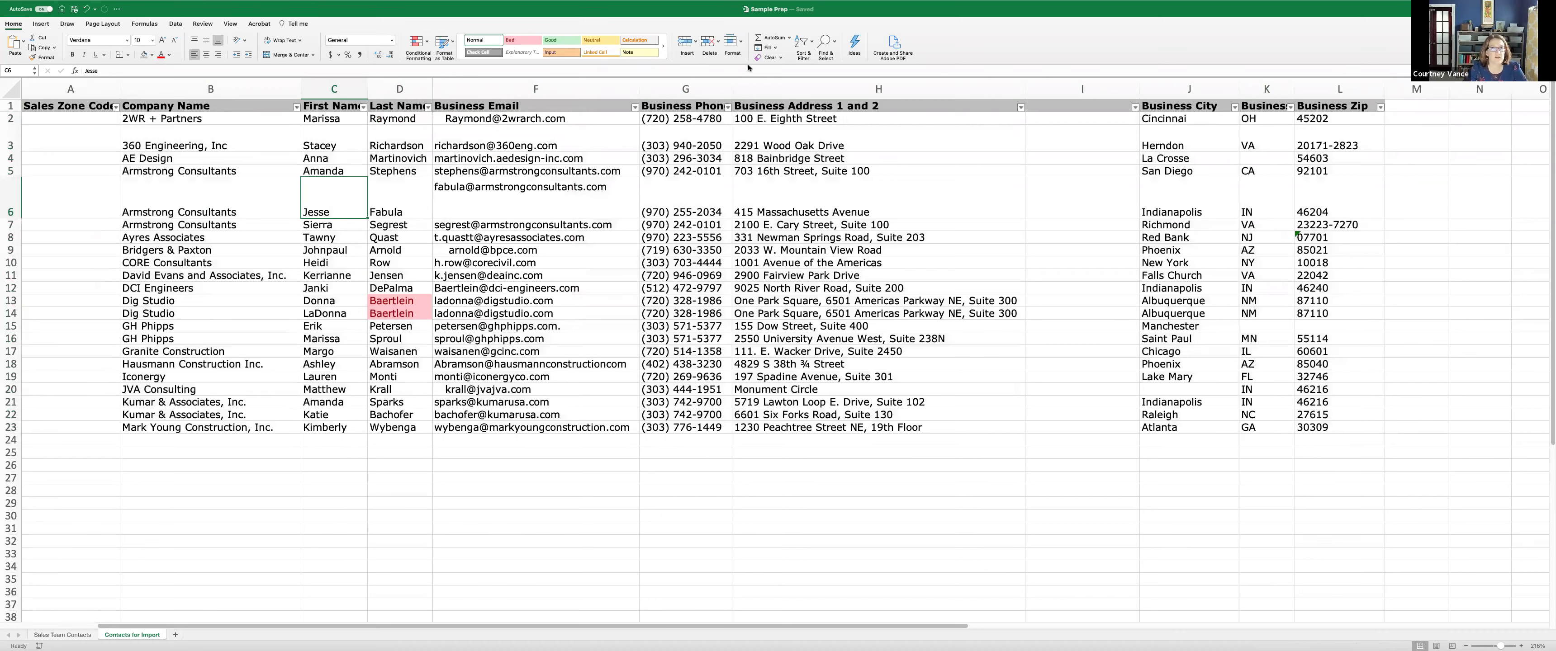
click(812, 42)
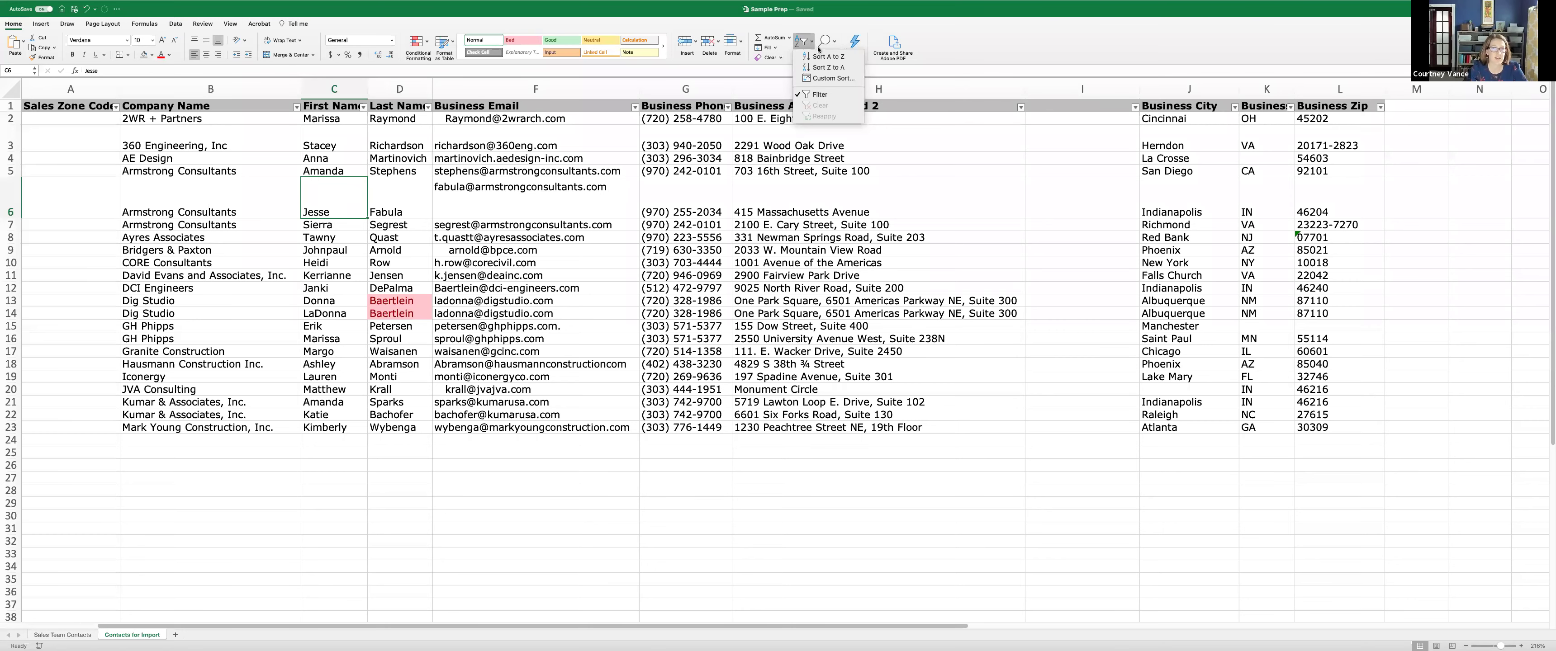
click(825, 77)
click(230, 268)
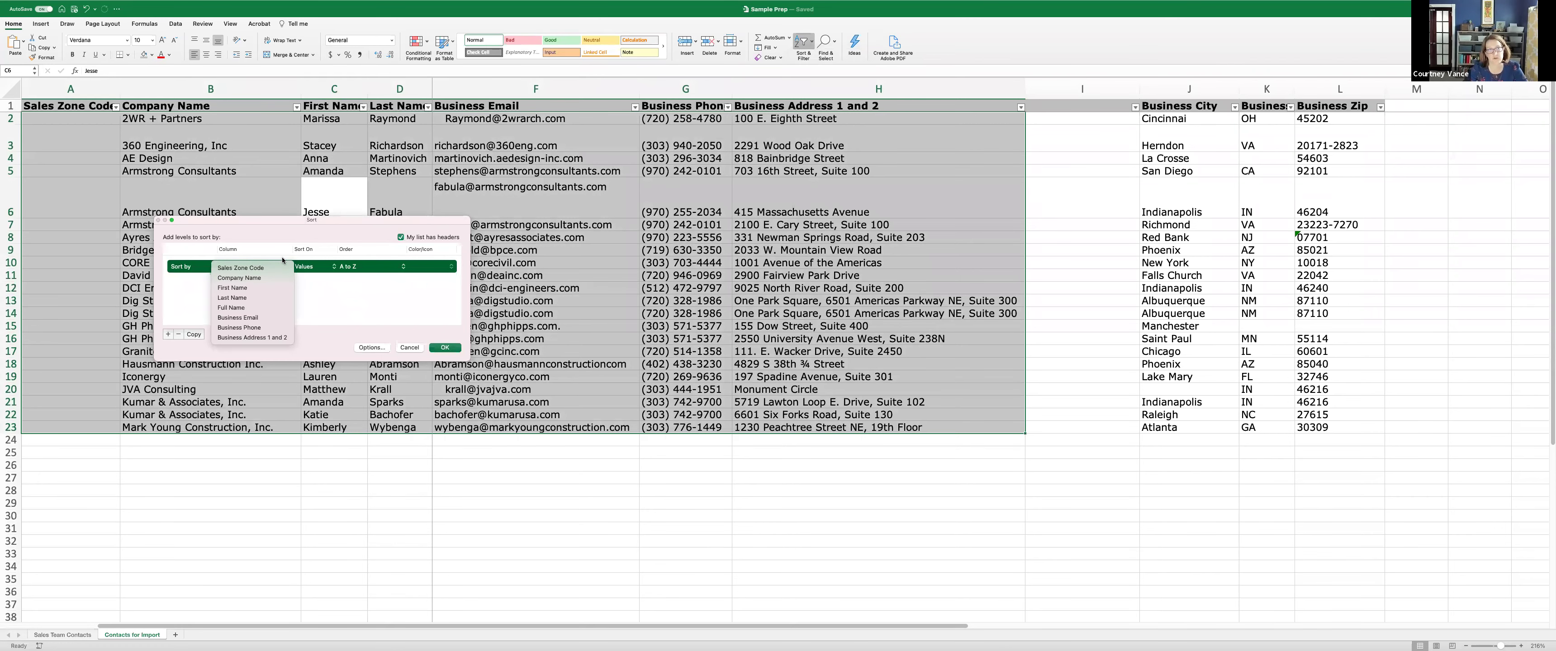
click(232, 298)
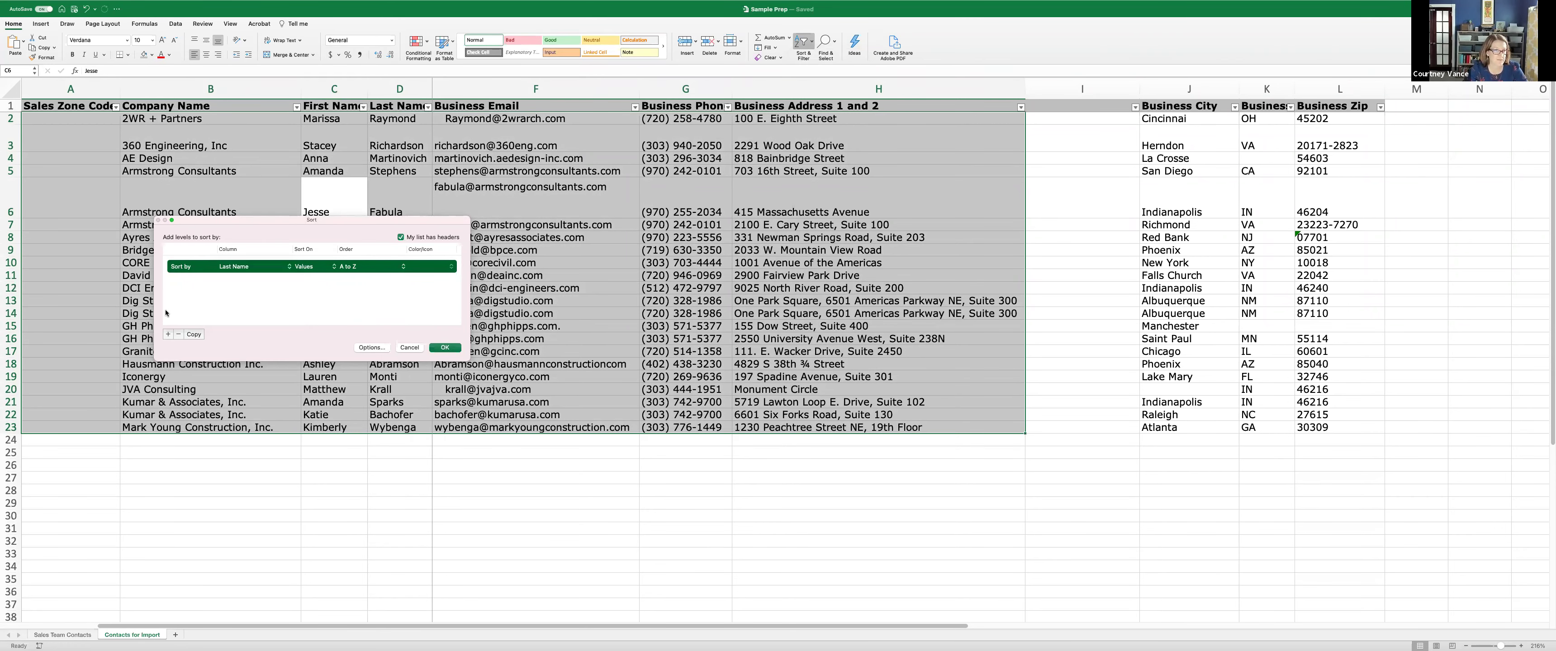
click(167, 335)
click(235, 279)
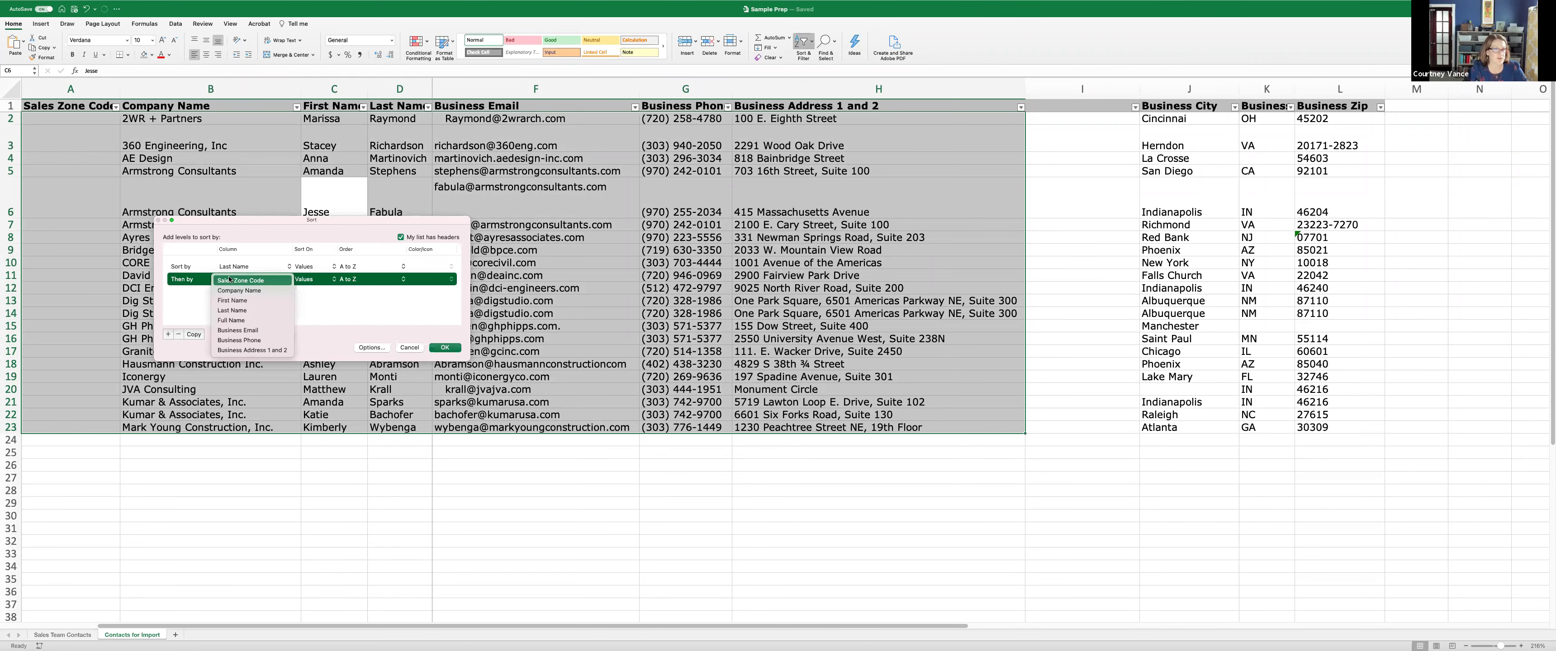
click(230, 301)
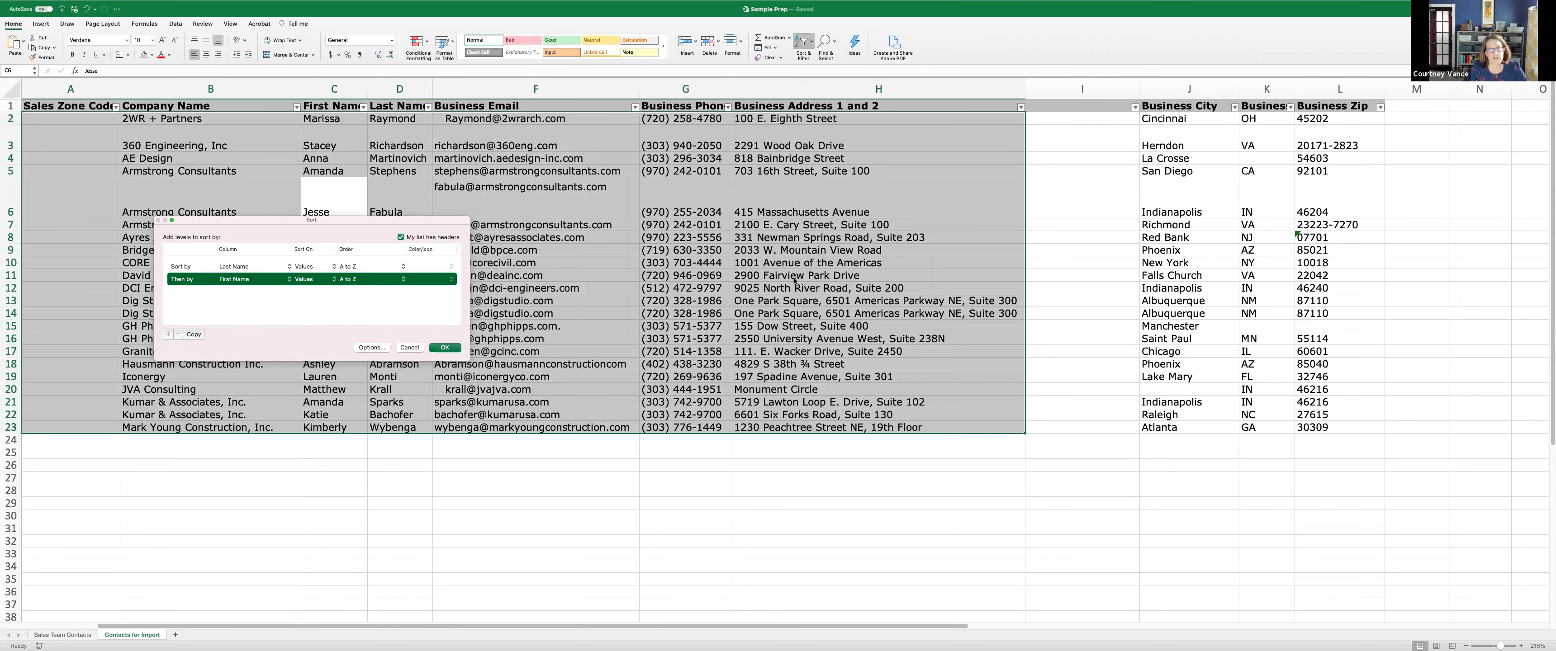
click(409, 348)
- Select the whole contact table from the Sales Zone Code header through the last Business Zip entry
click(945, 393)
click(46, 104)
shift+click(1338, 427)
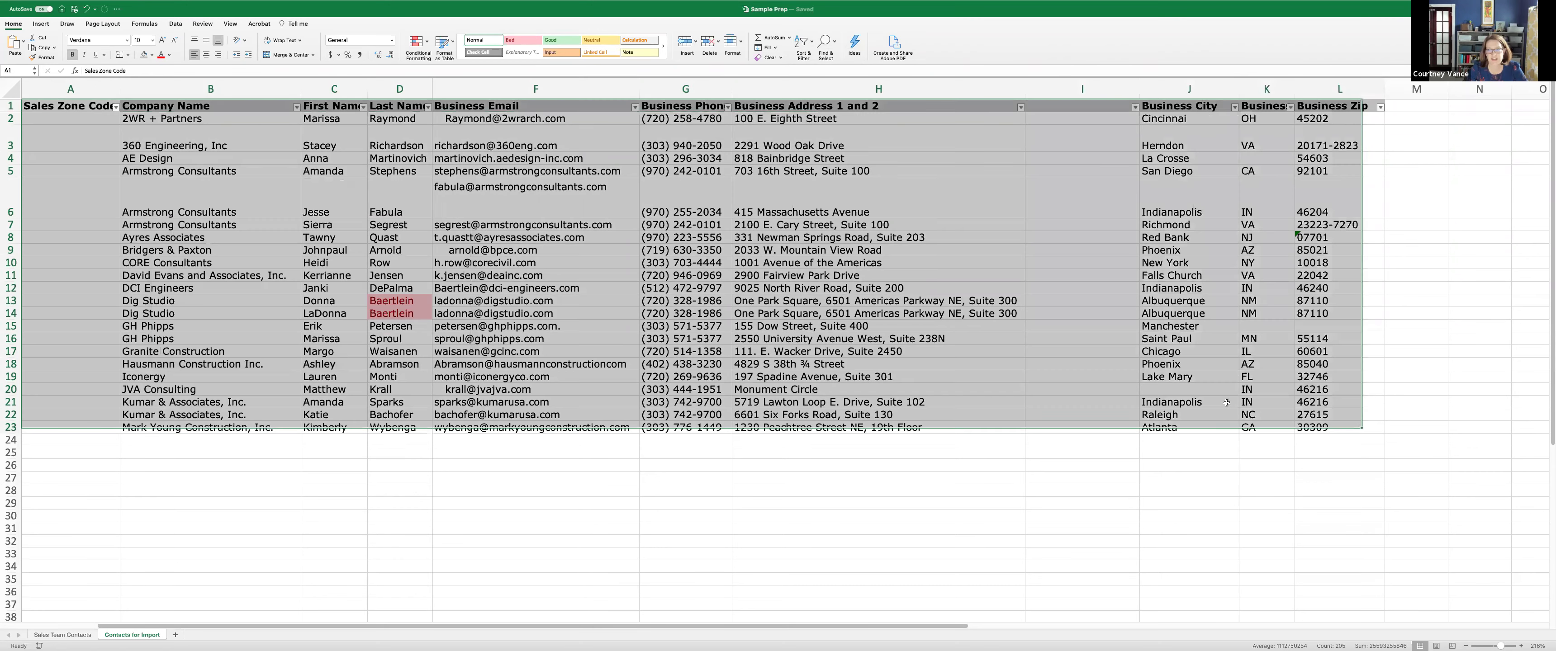
click(812, 45)
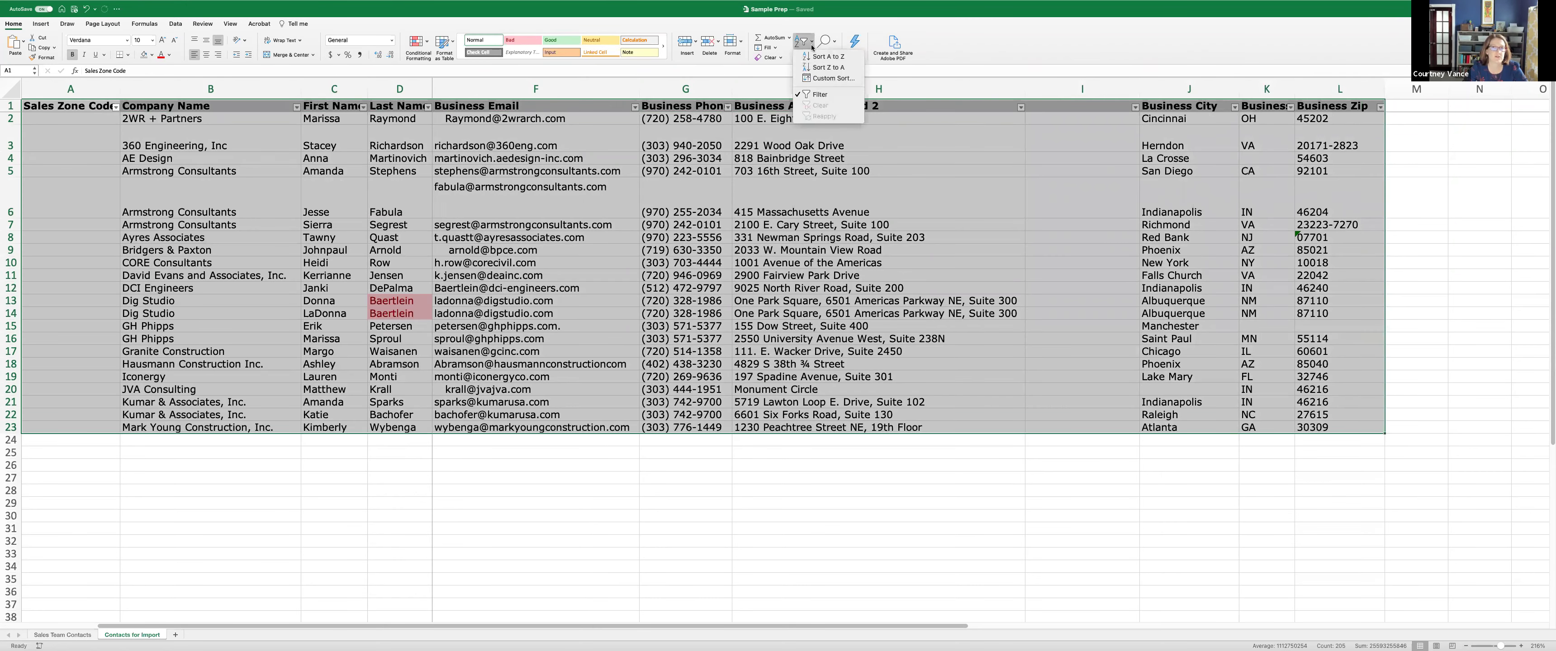
click(834, 78)
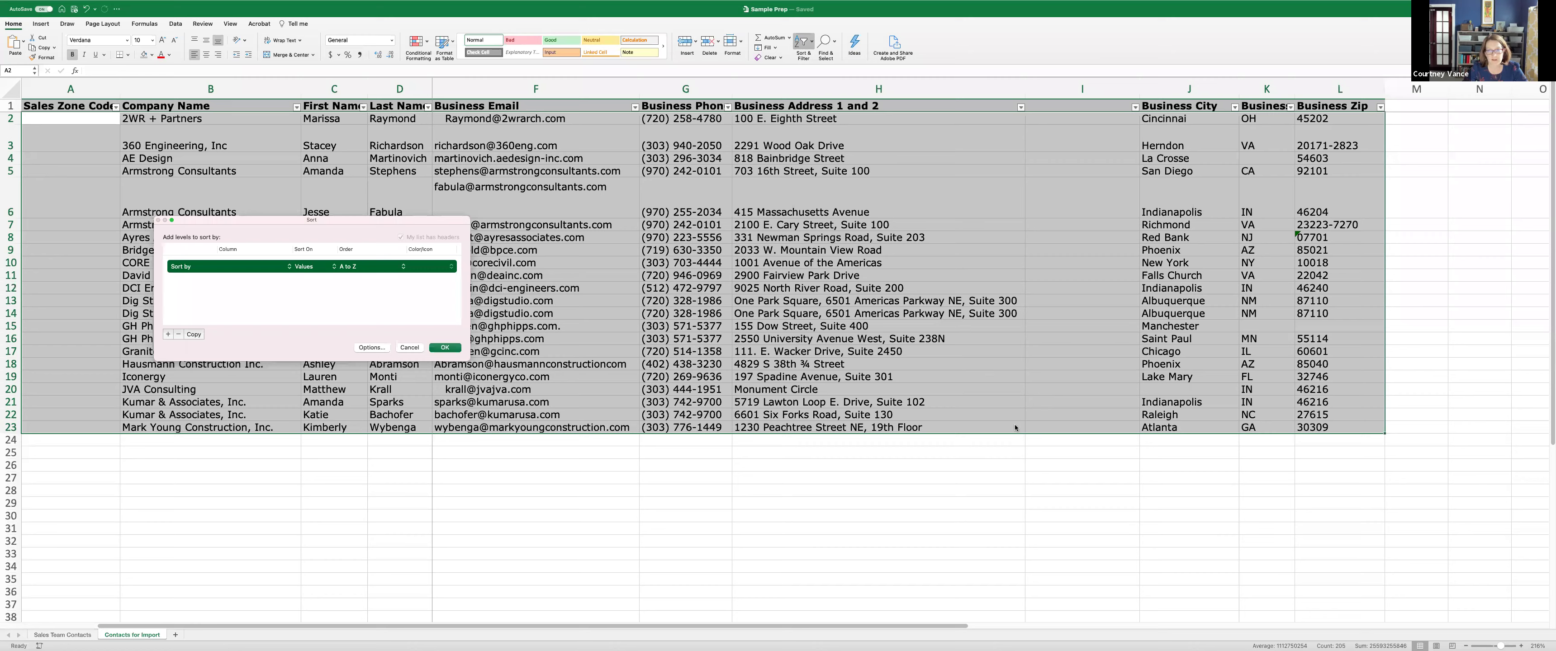
click(409, 347)
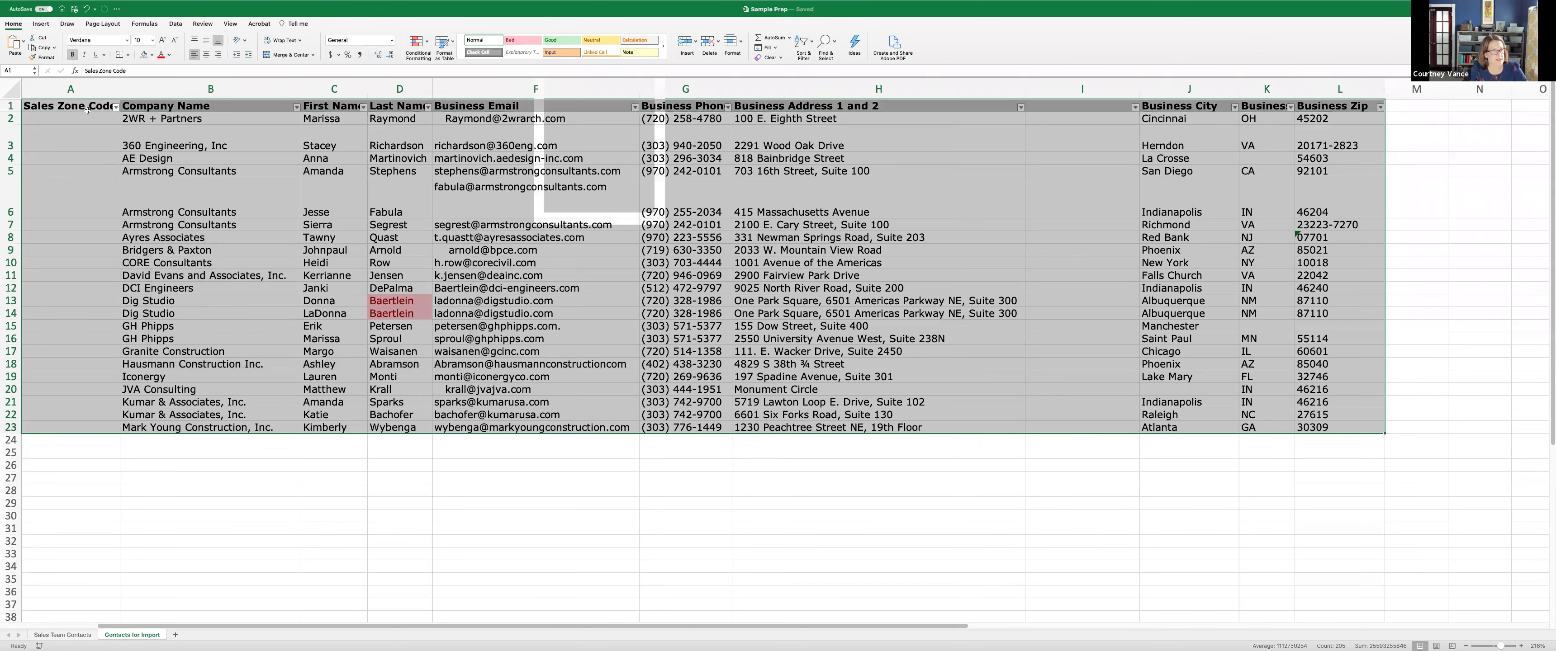
- Sort the entire contact table, headers through the last Business Zip entry, by Last Name and then First Name, A to Z
click(81, 105)
shift+click(978, 428)
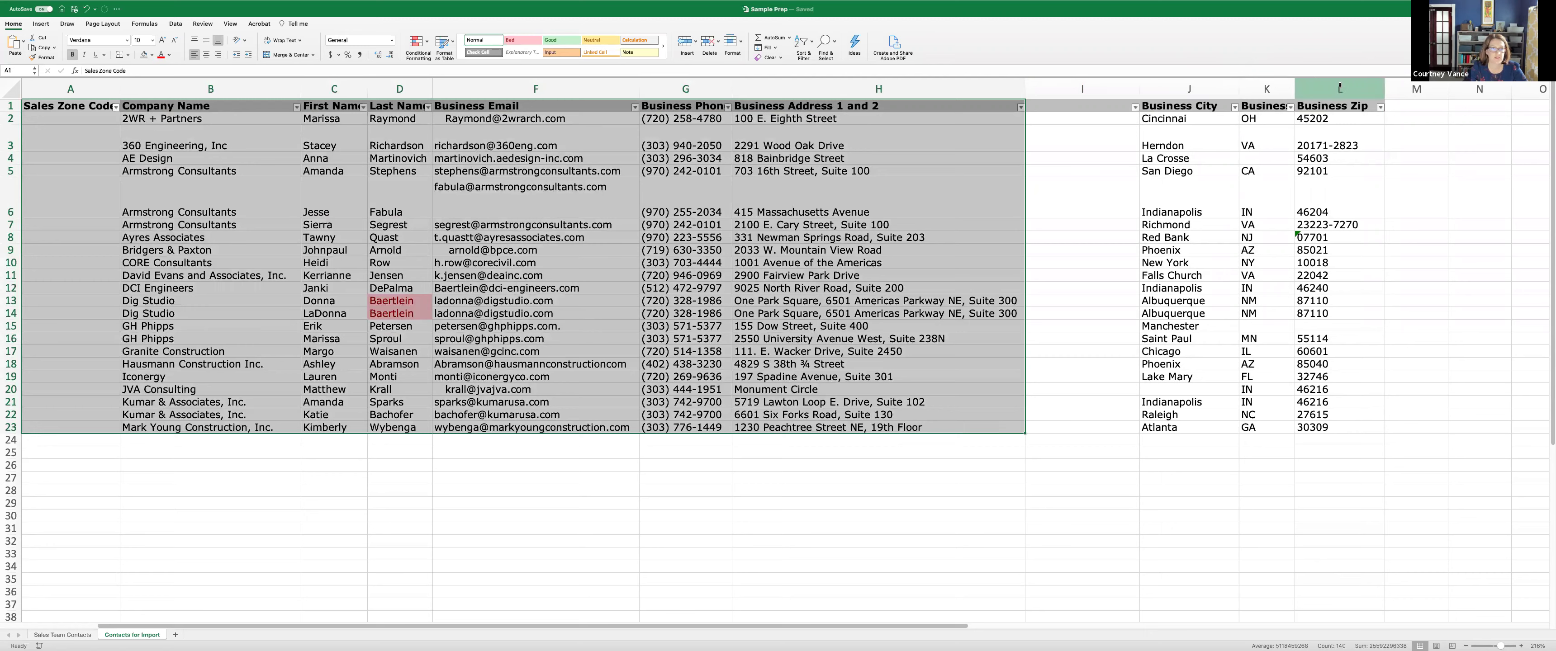
shift+click(1323, 427)
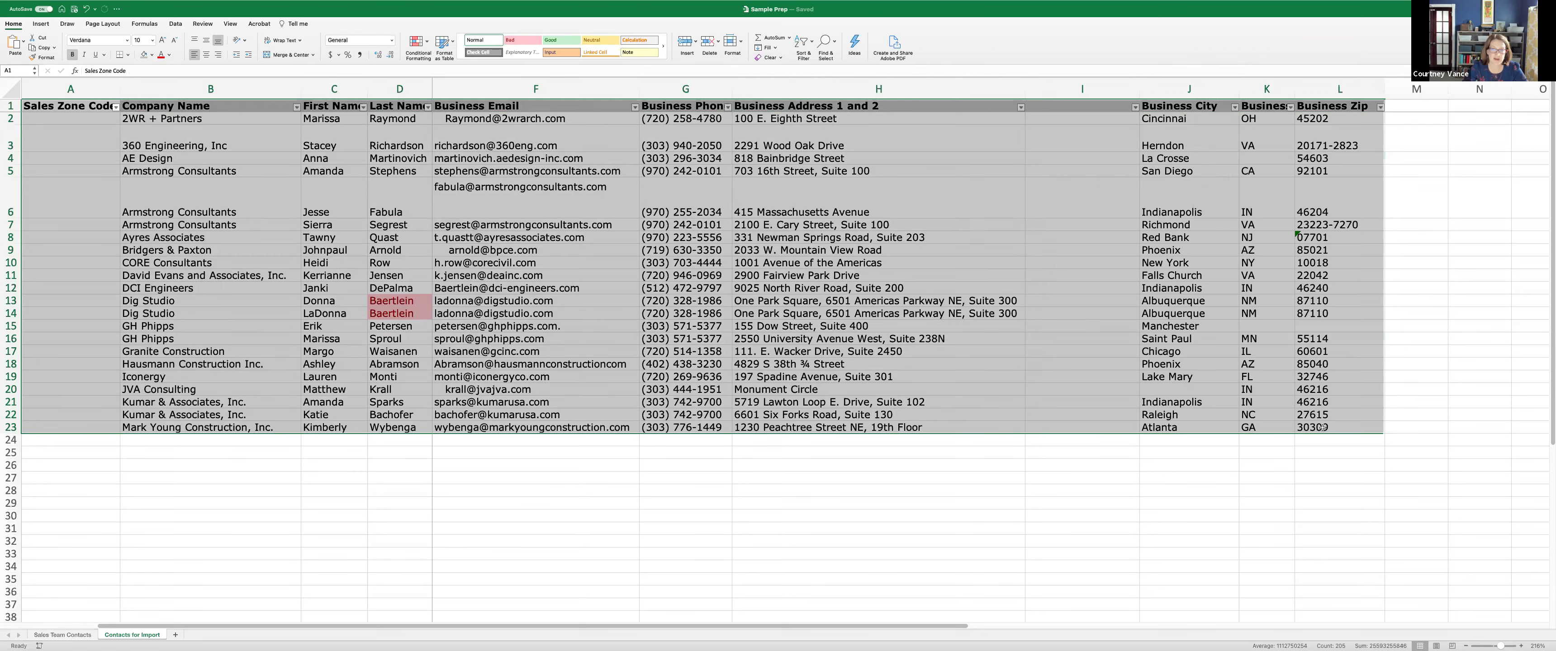
click(803, 41)
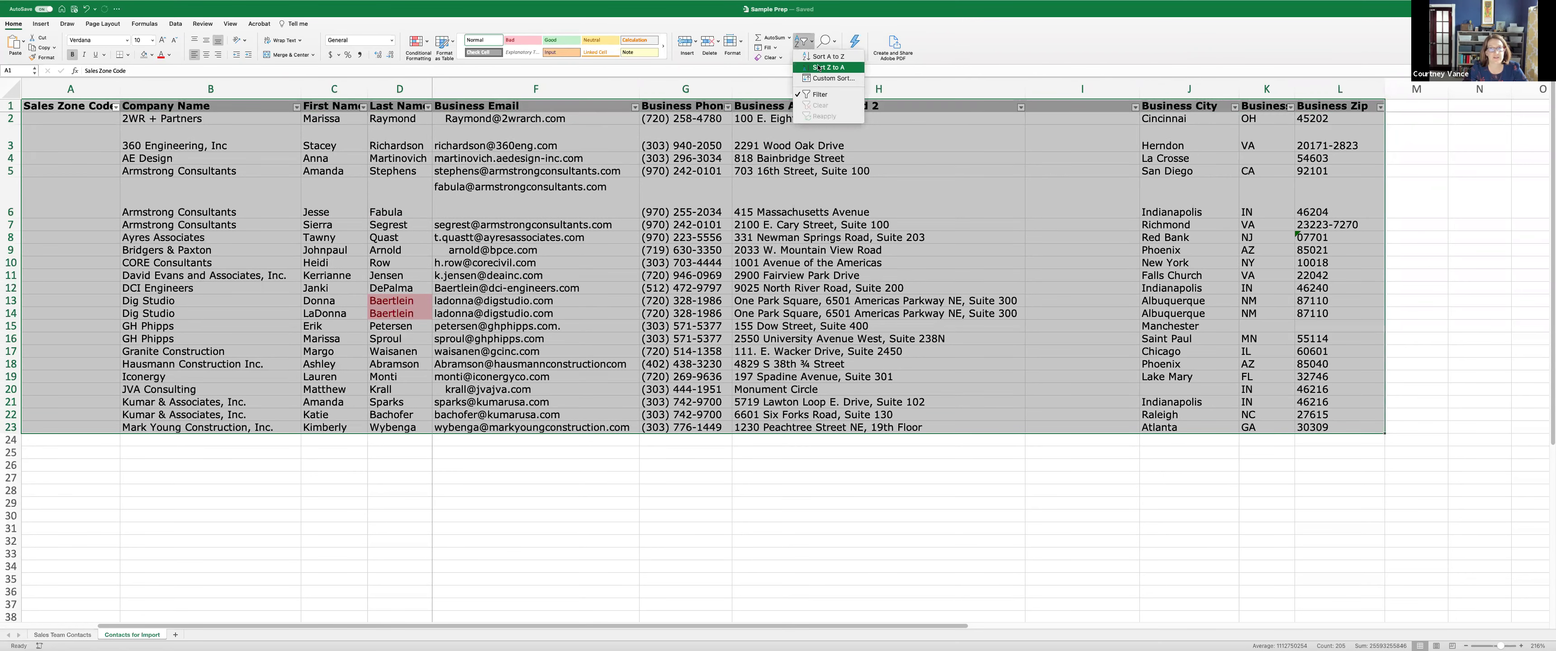
click(832, 79)
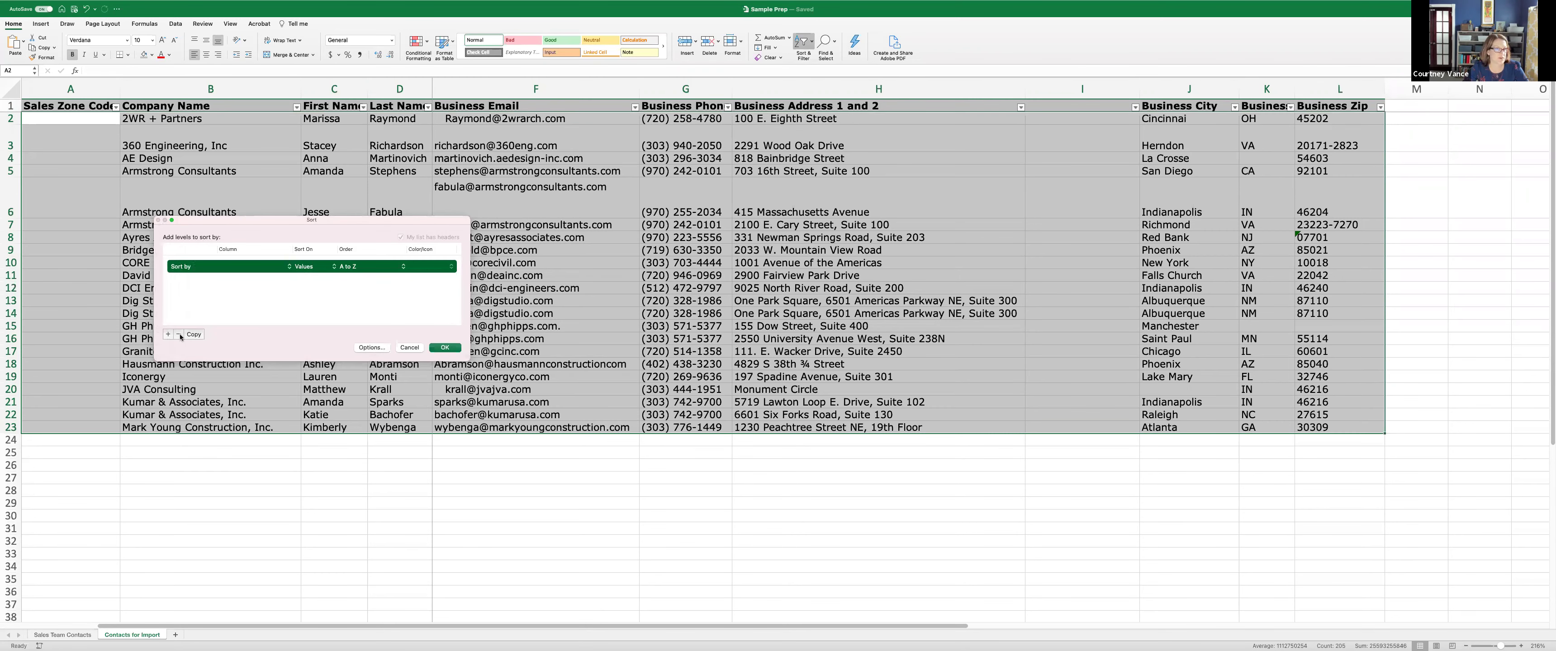
click(229, 272)
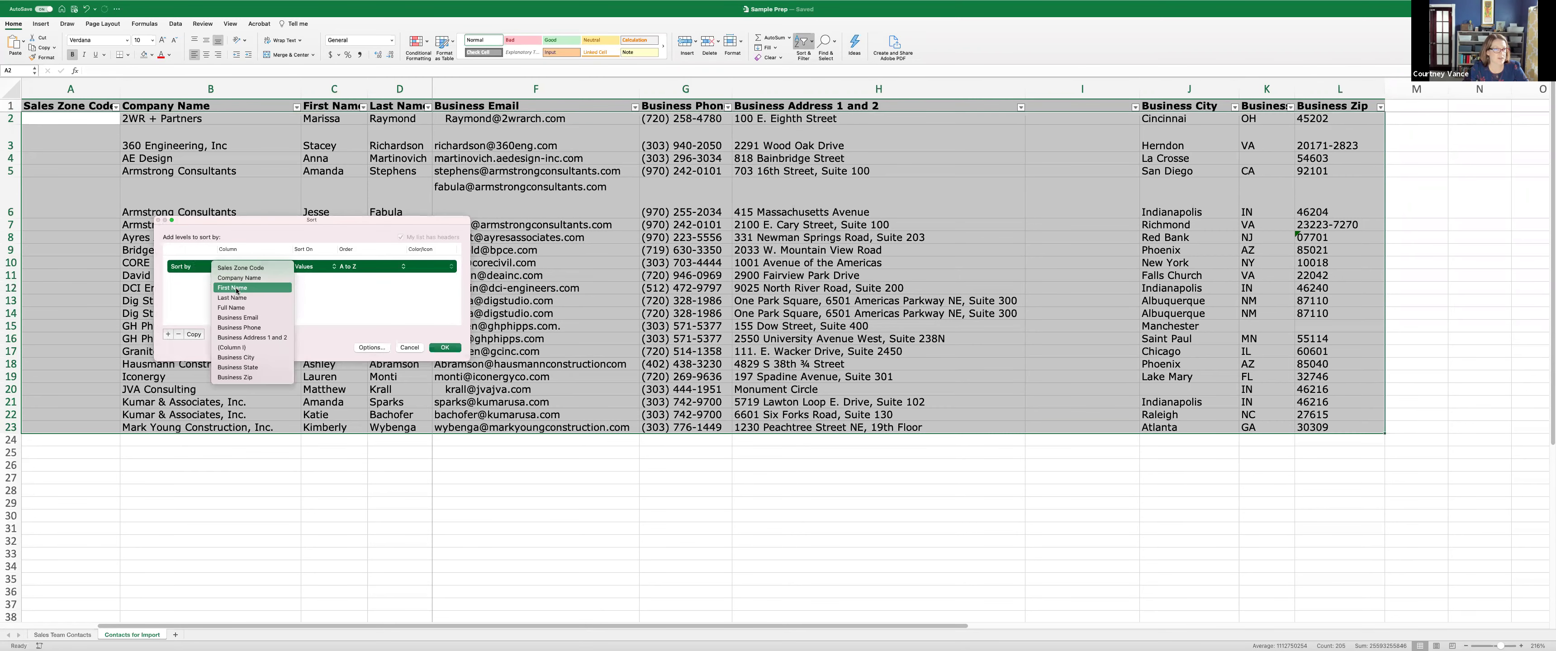
click(233, 298)
click(167, 335)
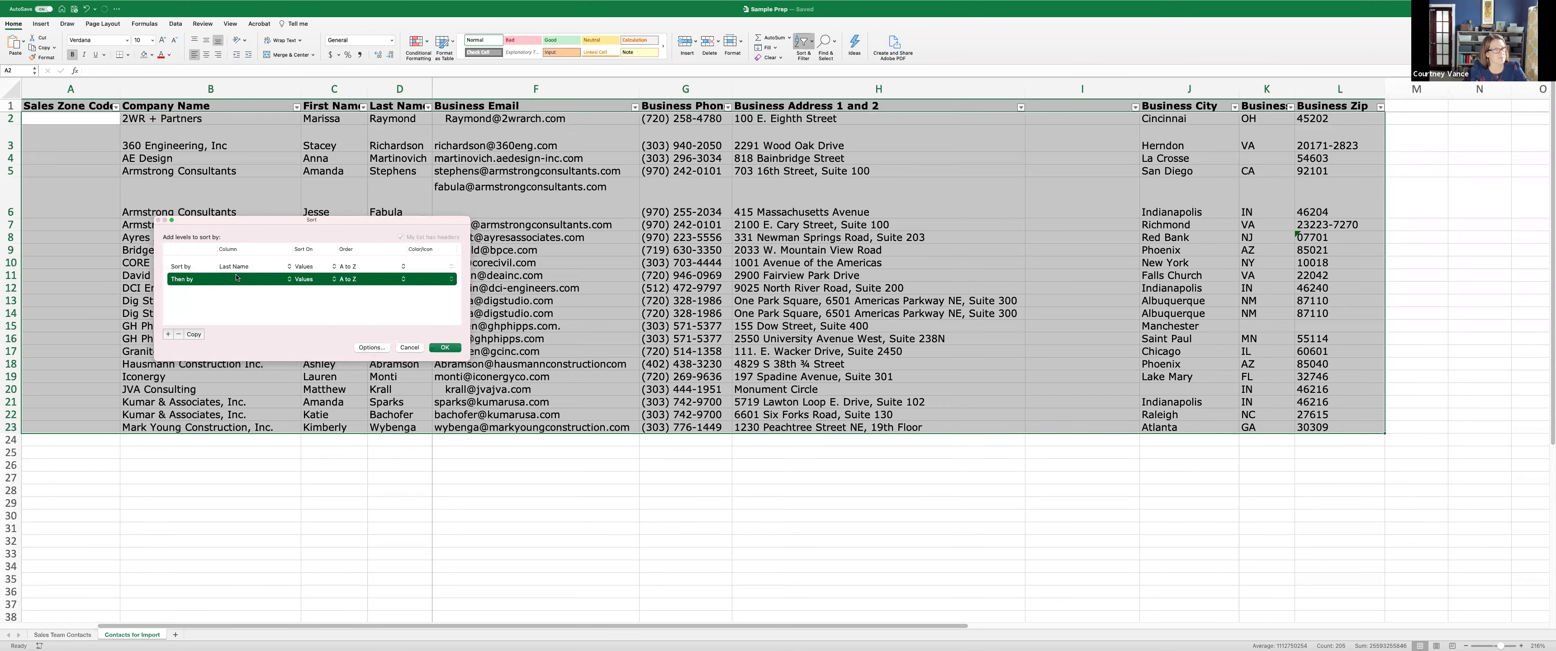
click(232, 279)
click(233, 302)
click(450, 349)
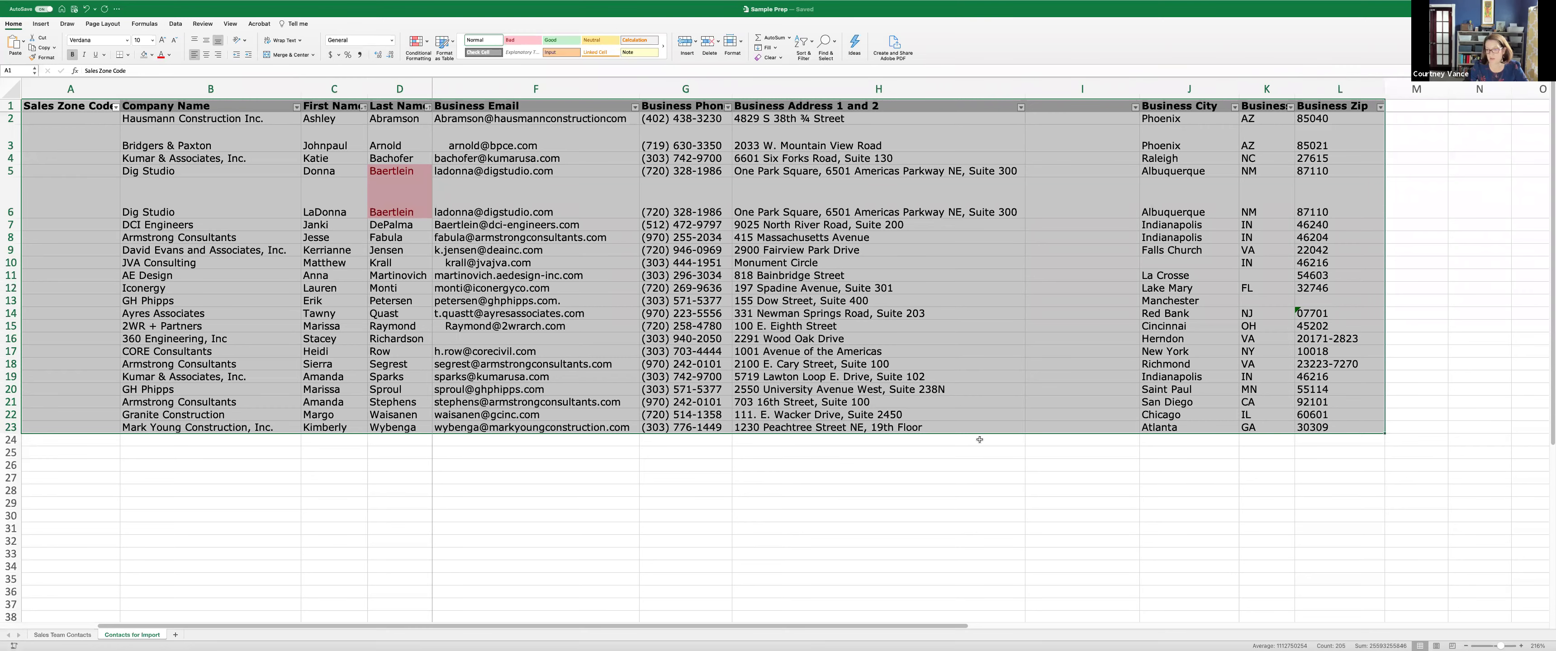
click(879, 477)
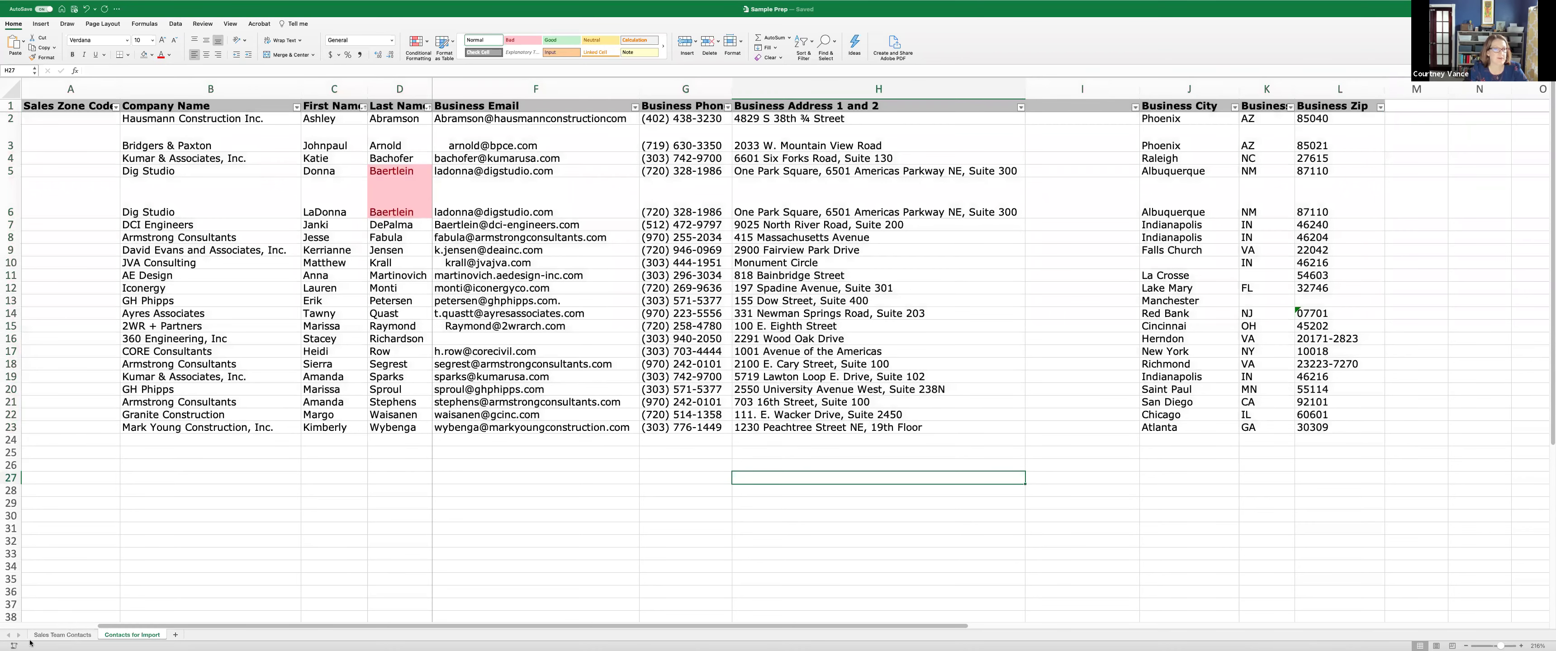
- Convert the Date Last Contact column on the Sales Team Contacts sheet to MDY dates using Text to Columns with fixed width
click(63, 635)
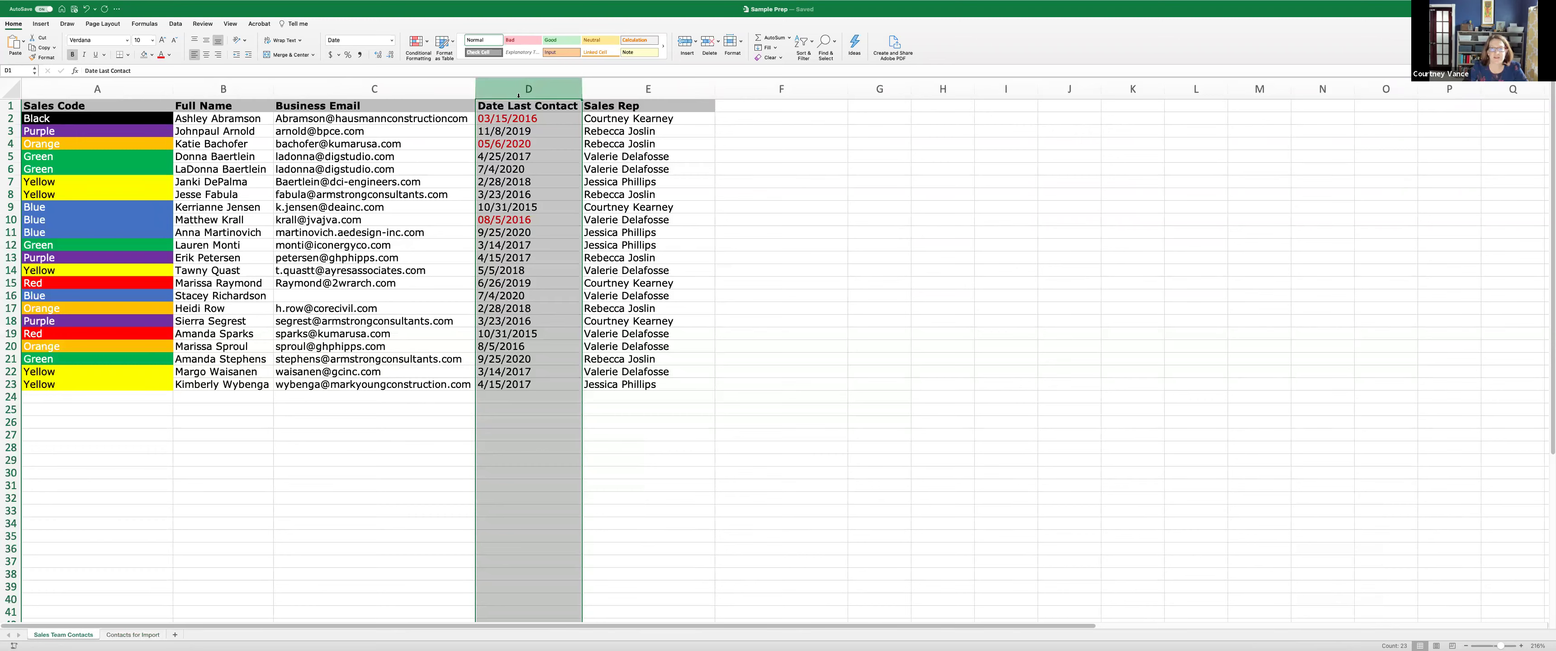
right_click(486, 156)
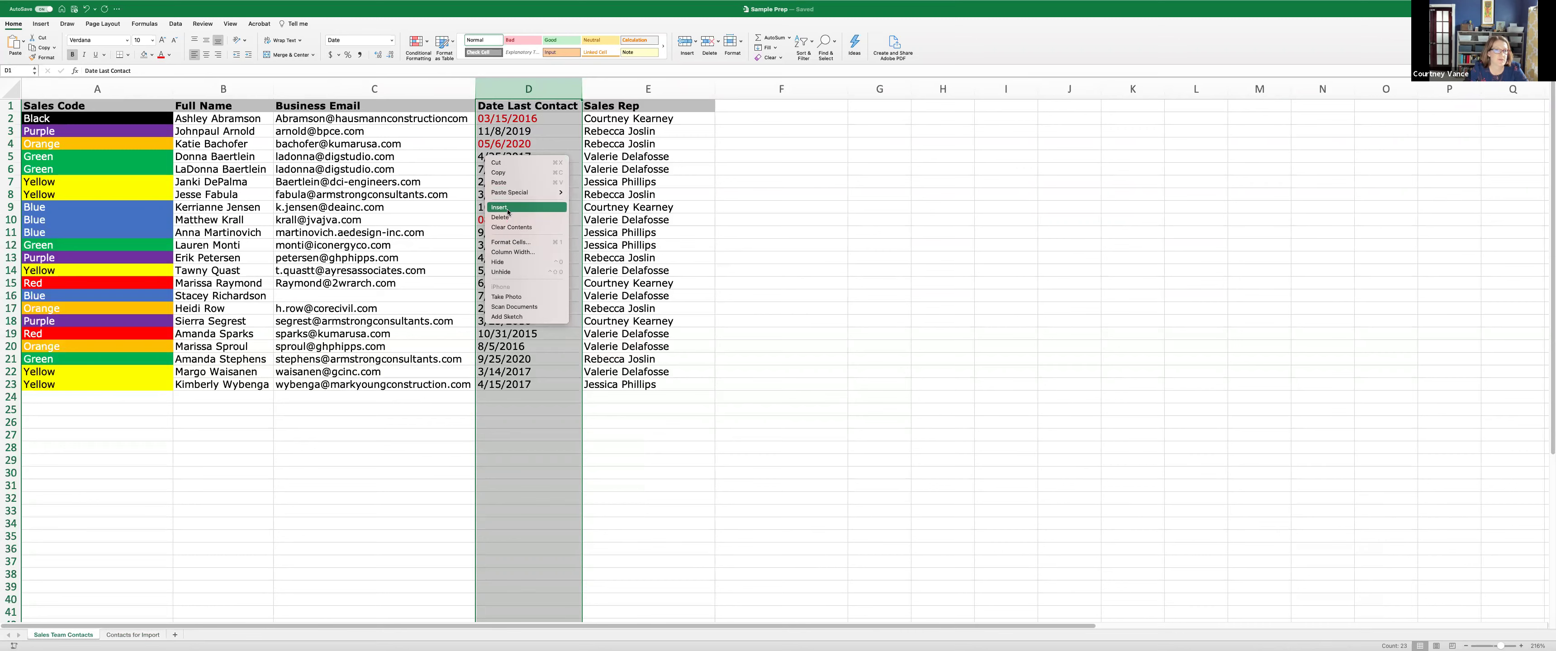
key(Escape)
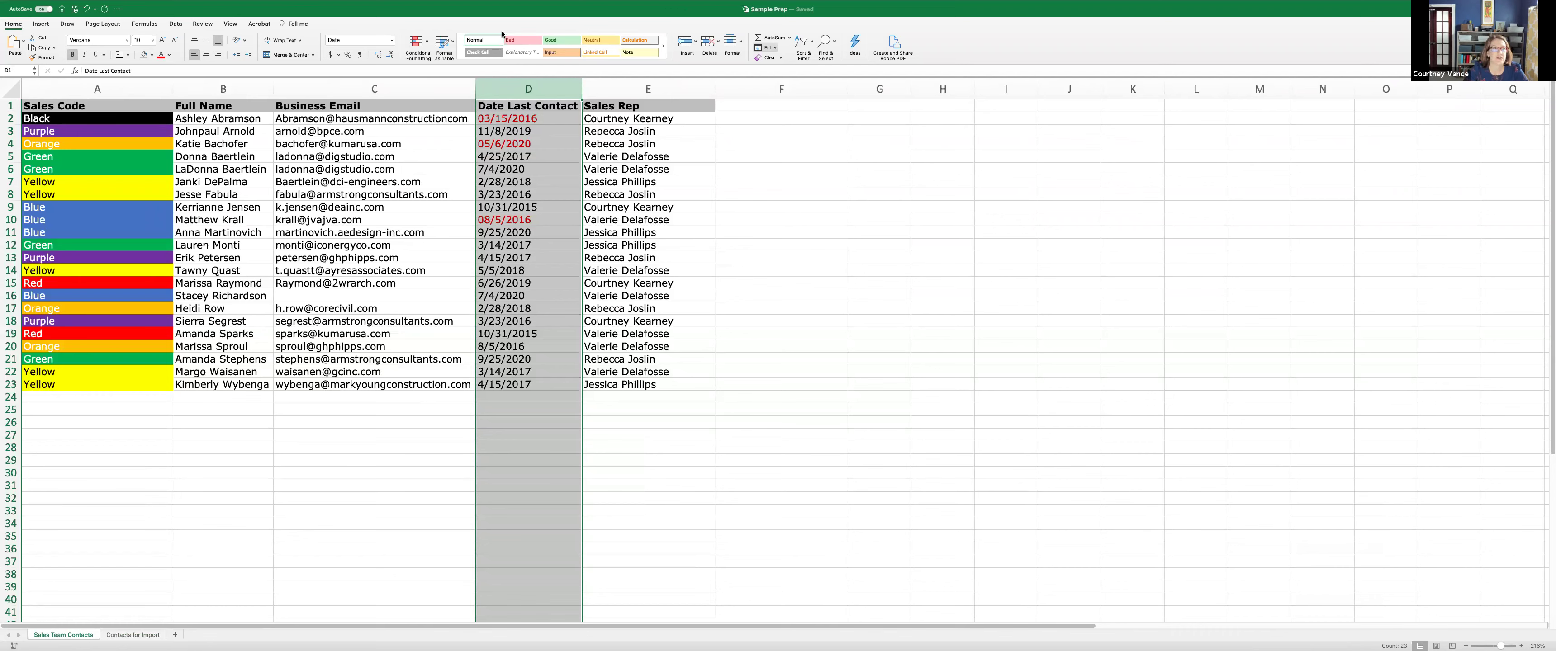
click(175, 23)
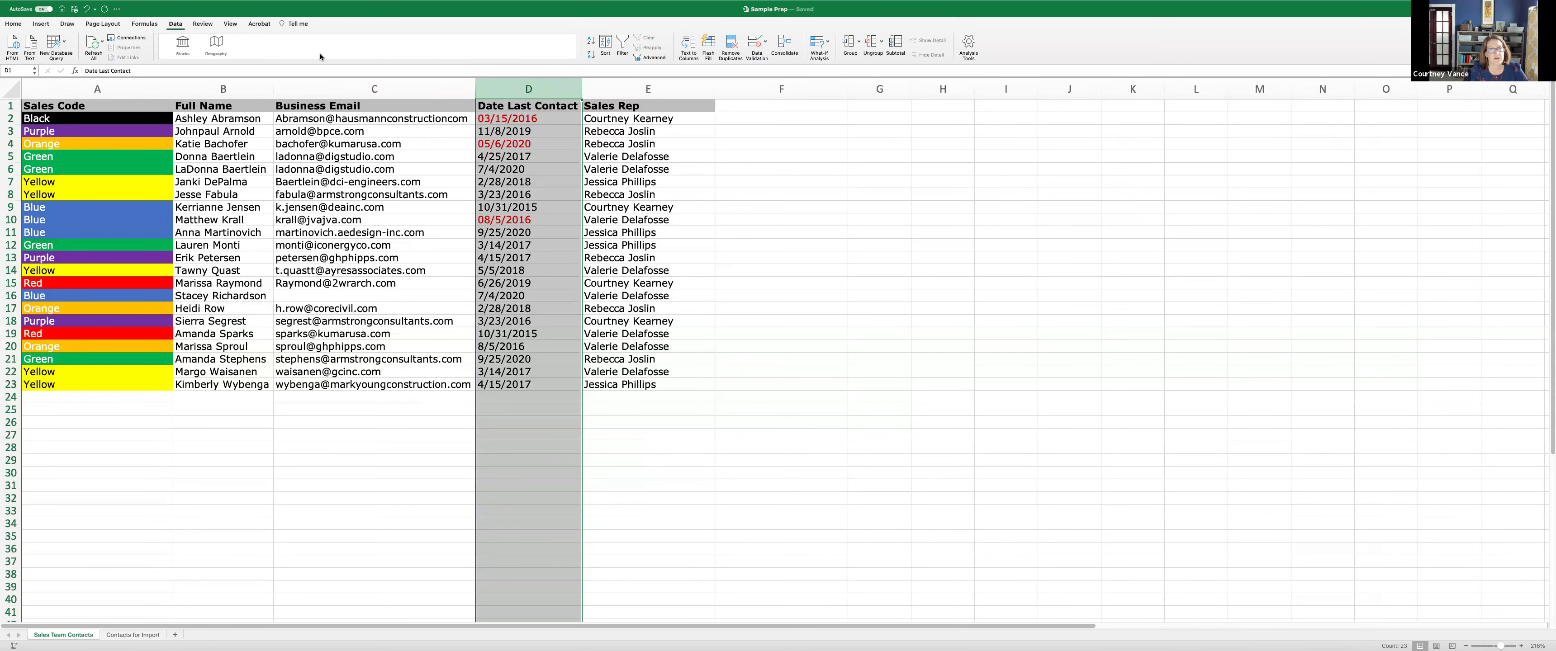
click(692, 46)
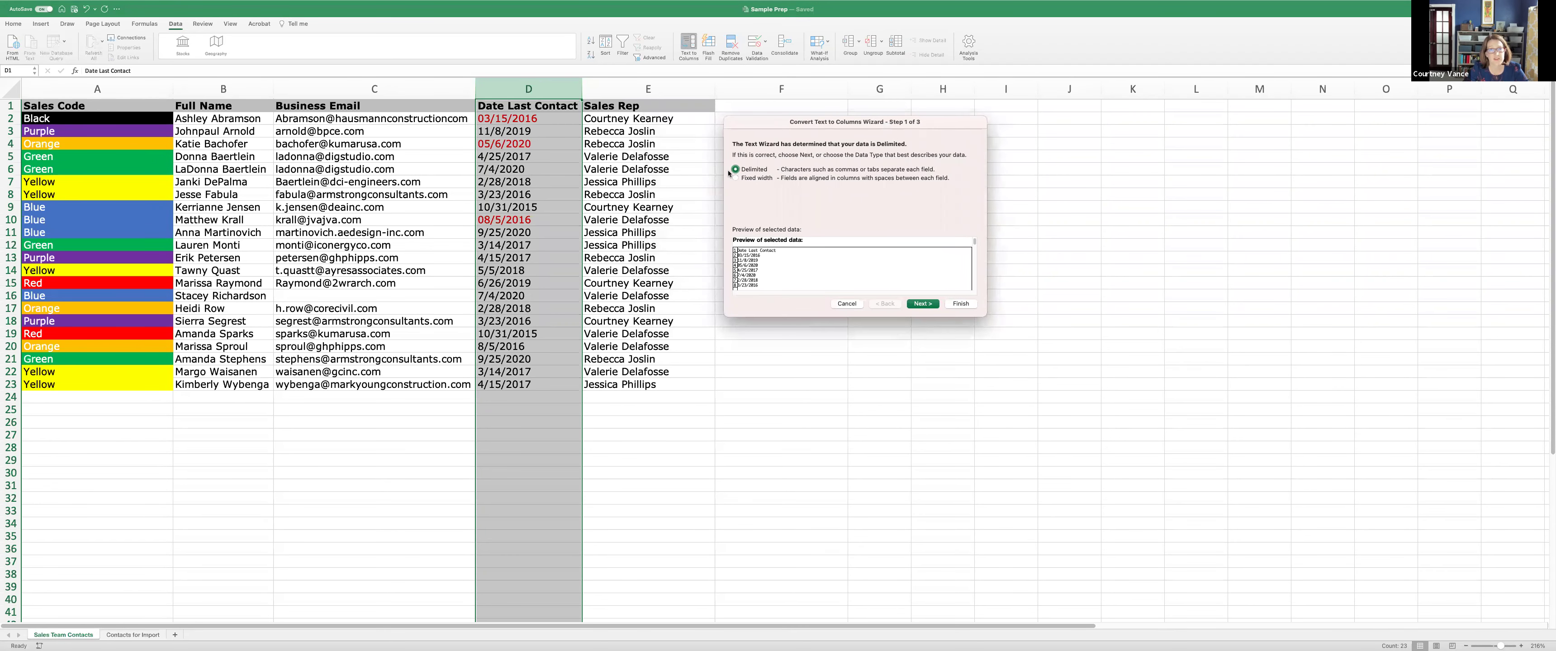
click(736, 178)
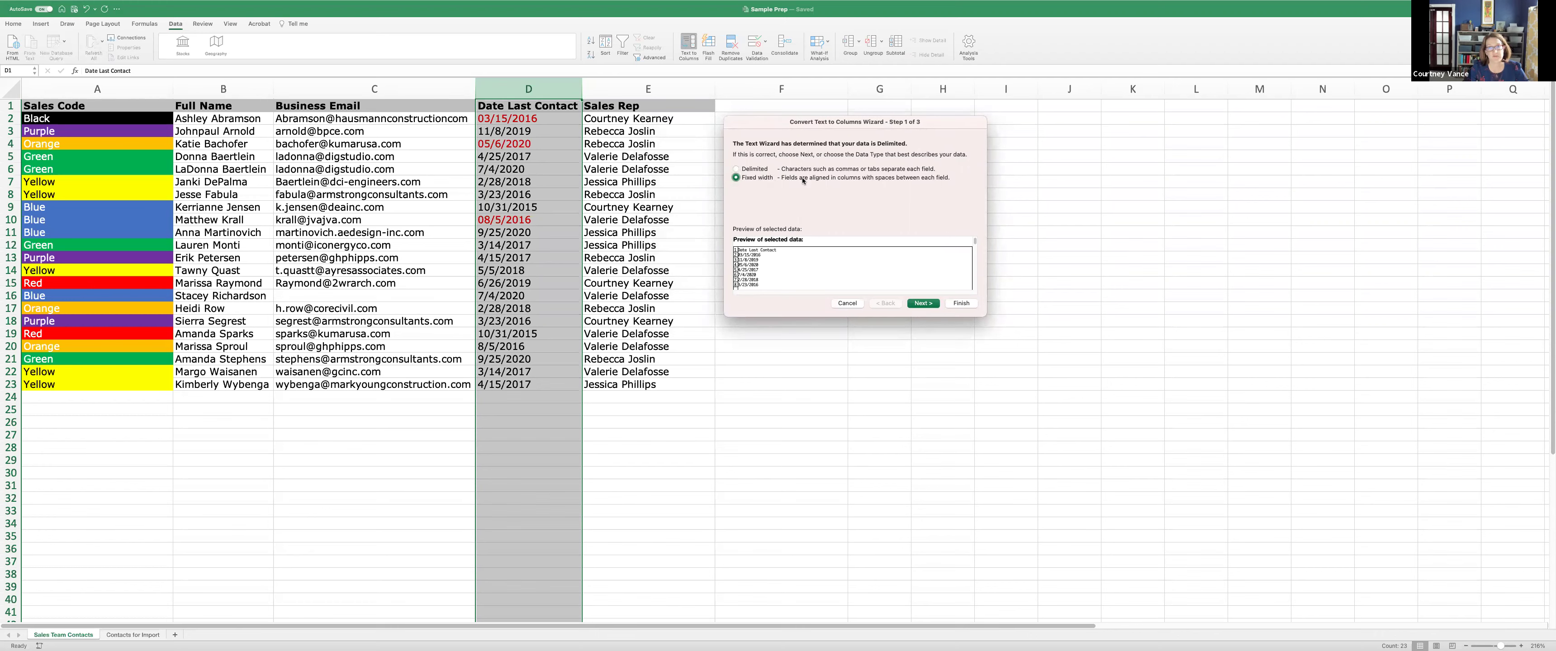
click(922, 304)
click(922, 303)
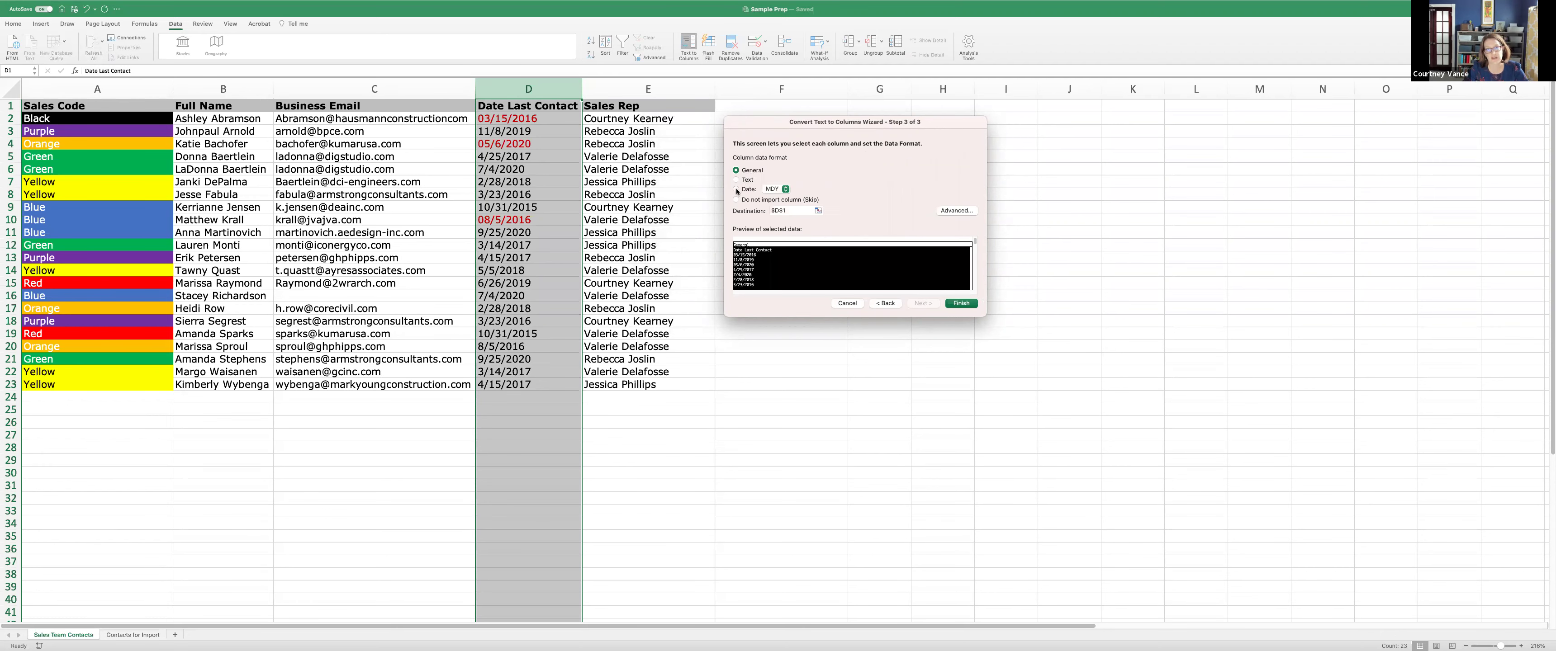
click(736, 189)
click(961, 304)
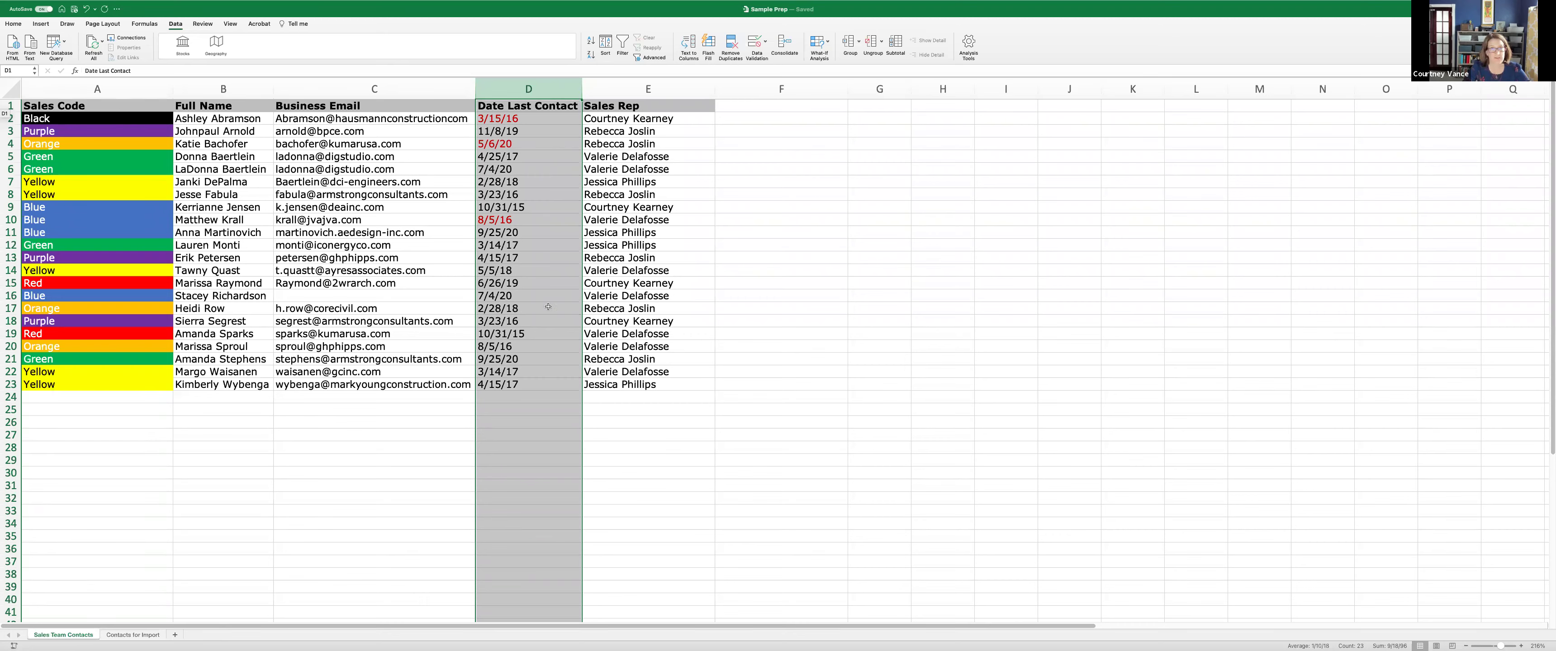
- Review the date format options available for the Date Last Contact column without applying a change
right_click(568, 288)
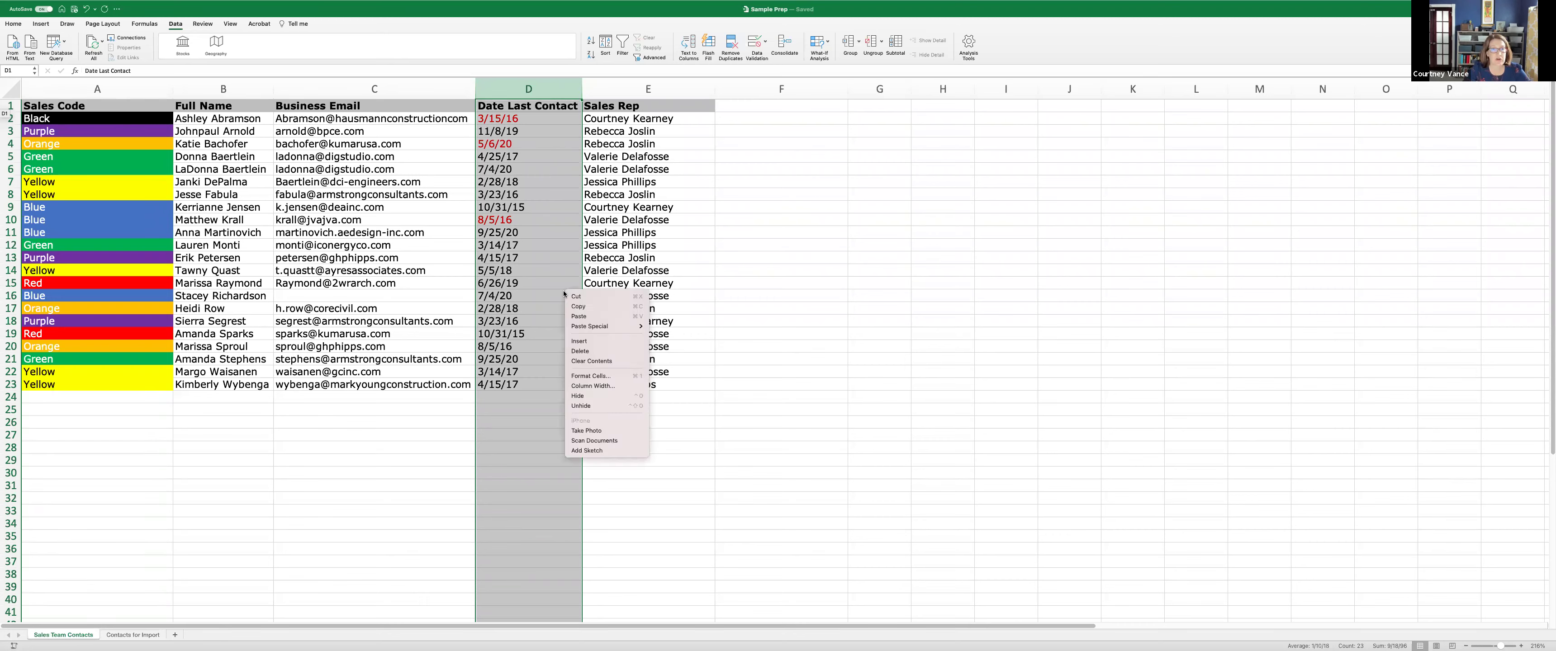
click(578, 376)
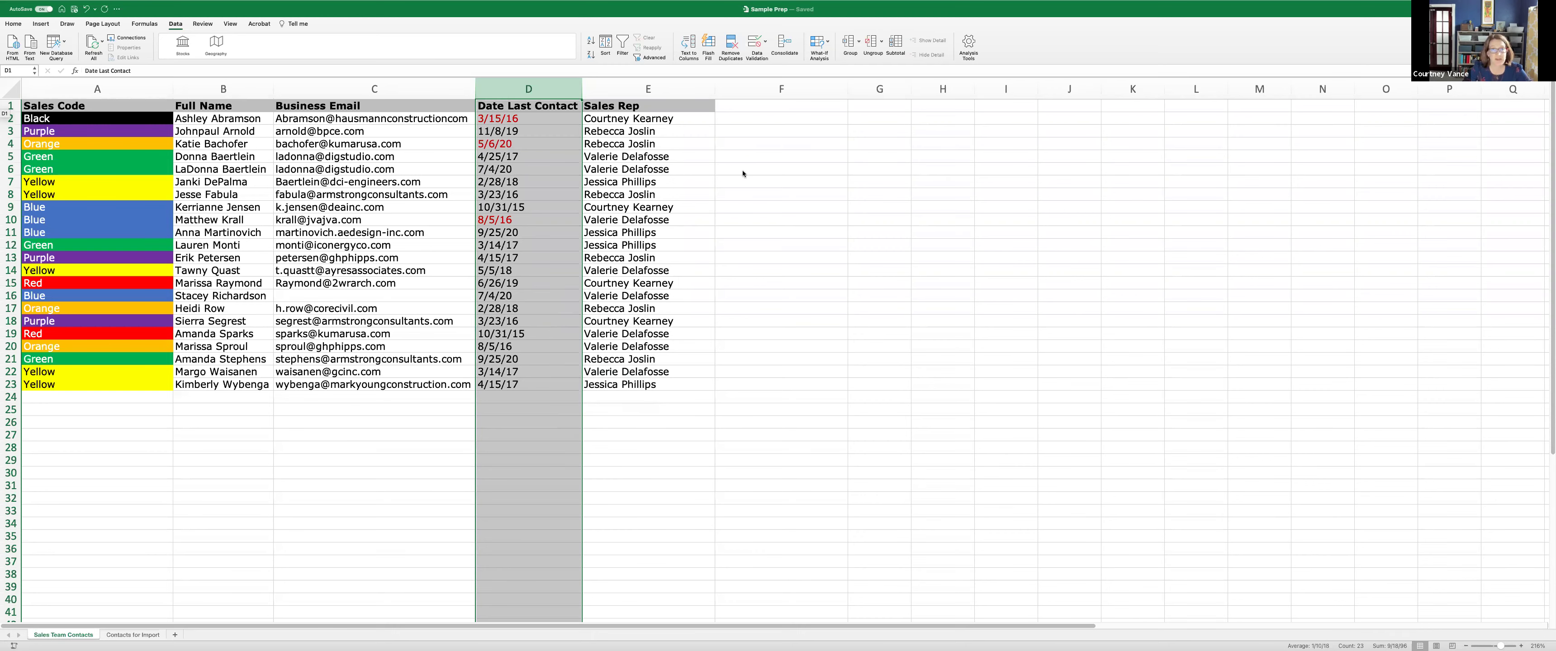
drag(732, 114, 960, 119)
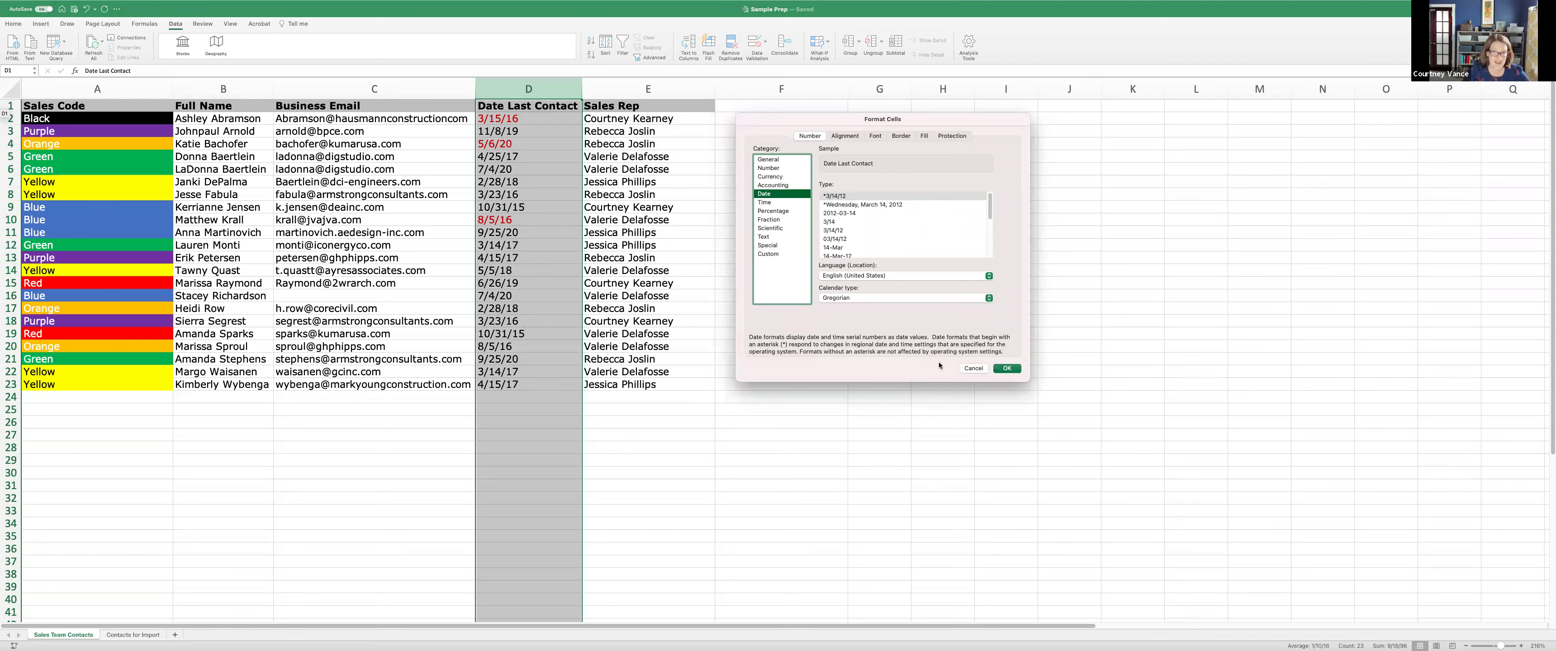
click(974, 368)
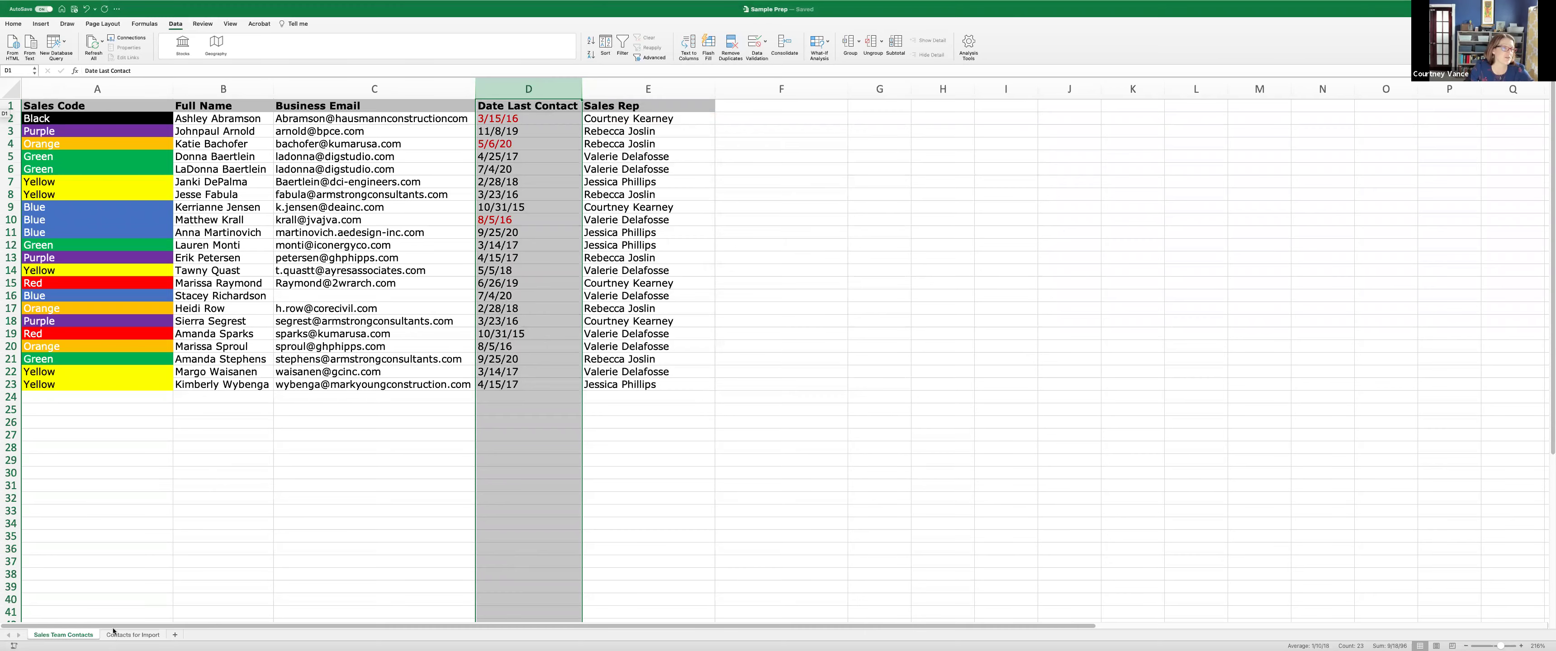
- Insert four blank columns directly after Business Address 1 and 2 on the Contacts for Import sheet
key(ctrl+Page_Down)
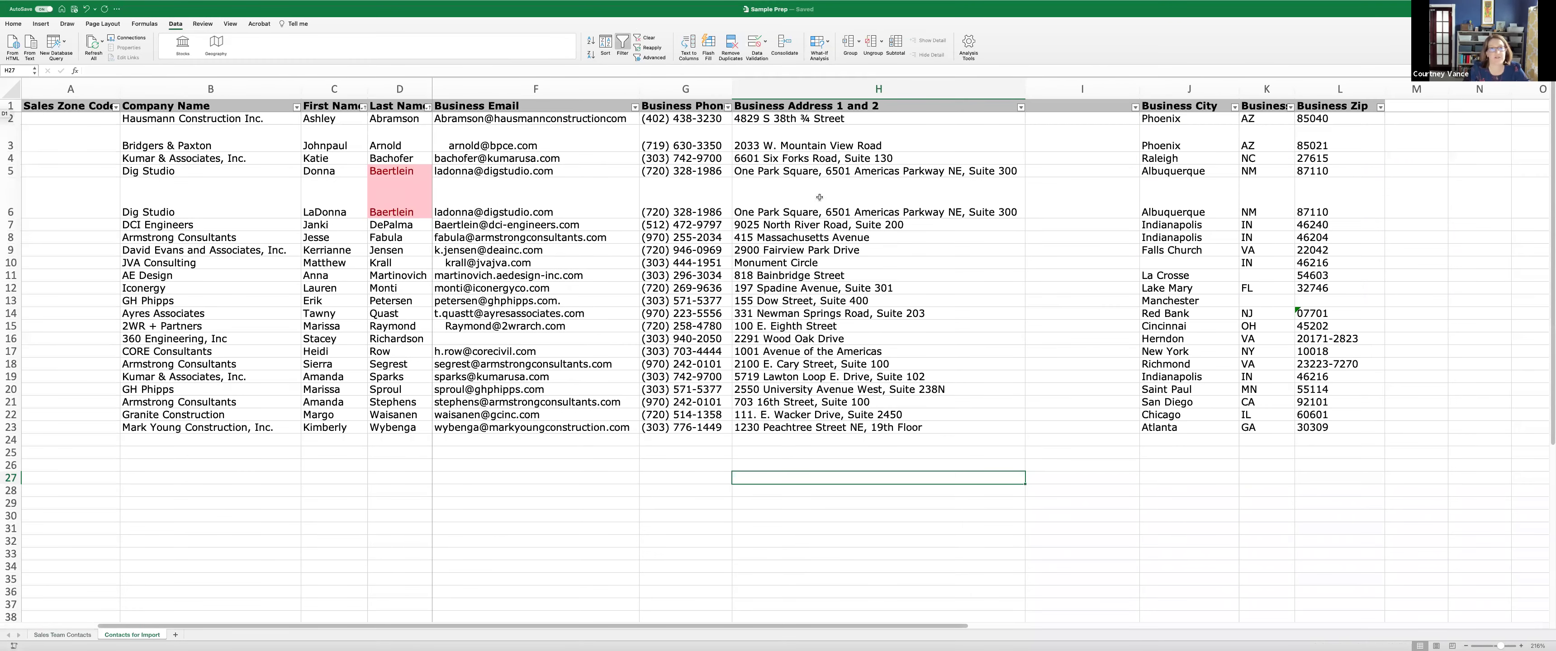
click(888, 85)
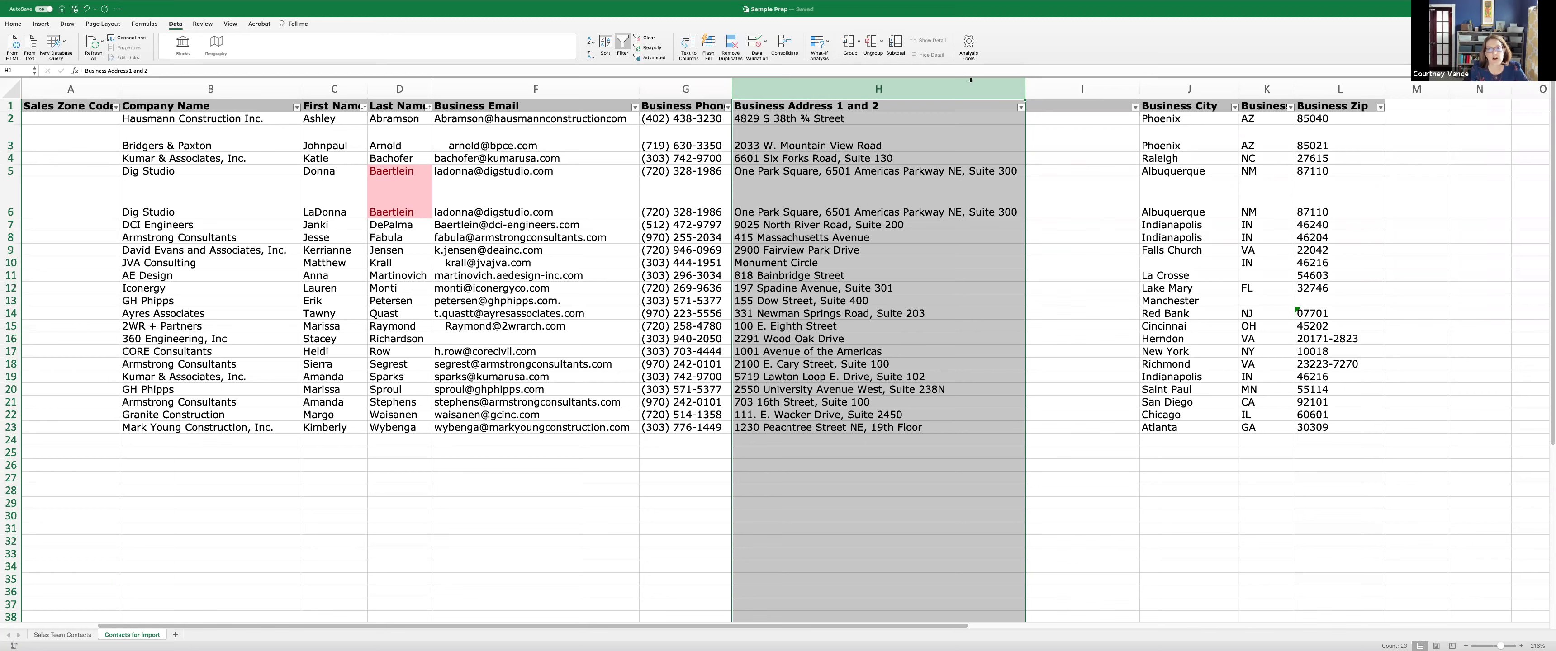
click(1060, 89)
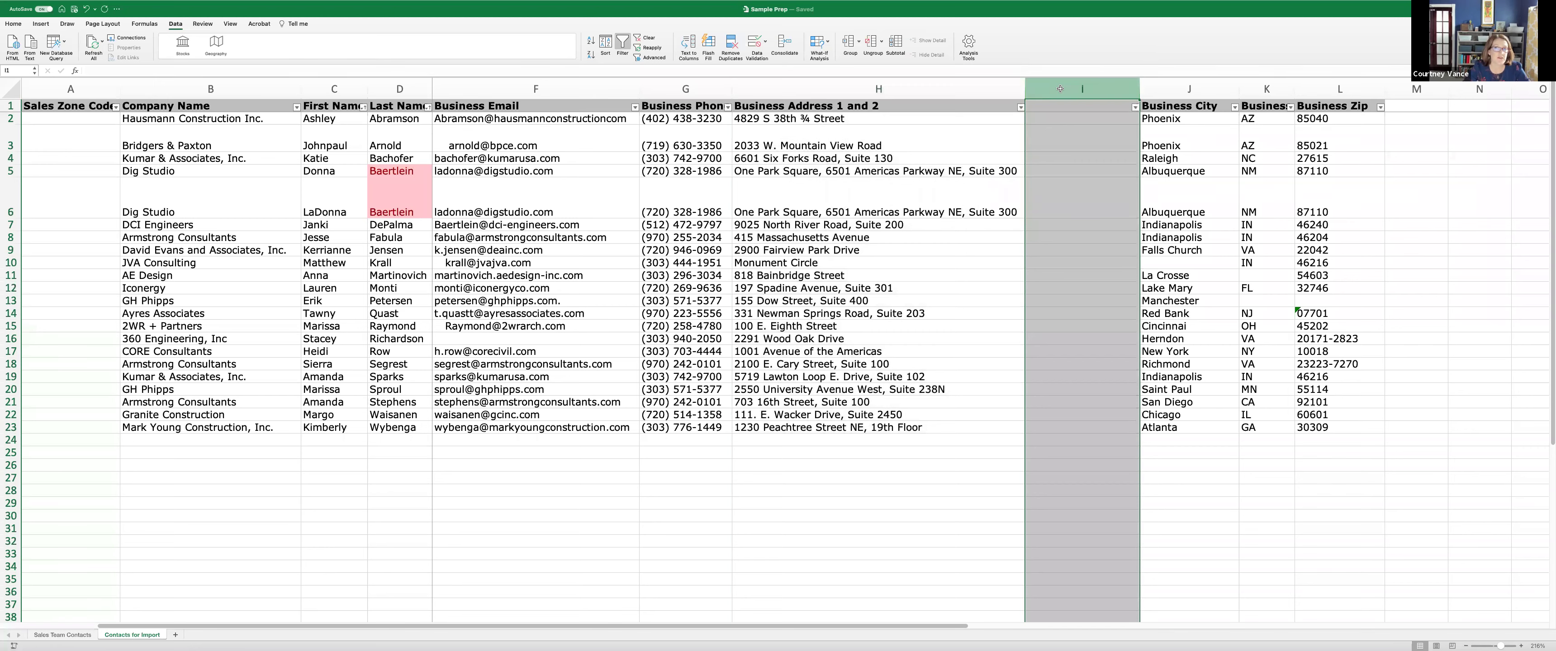
right_click(1062, 86)
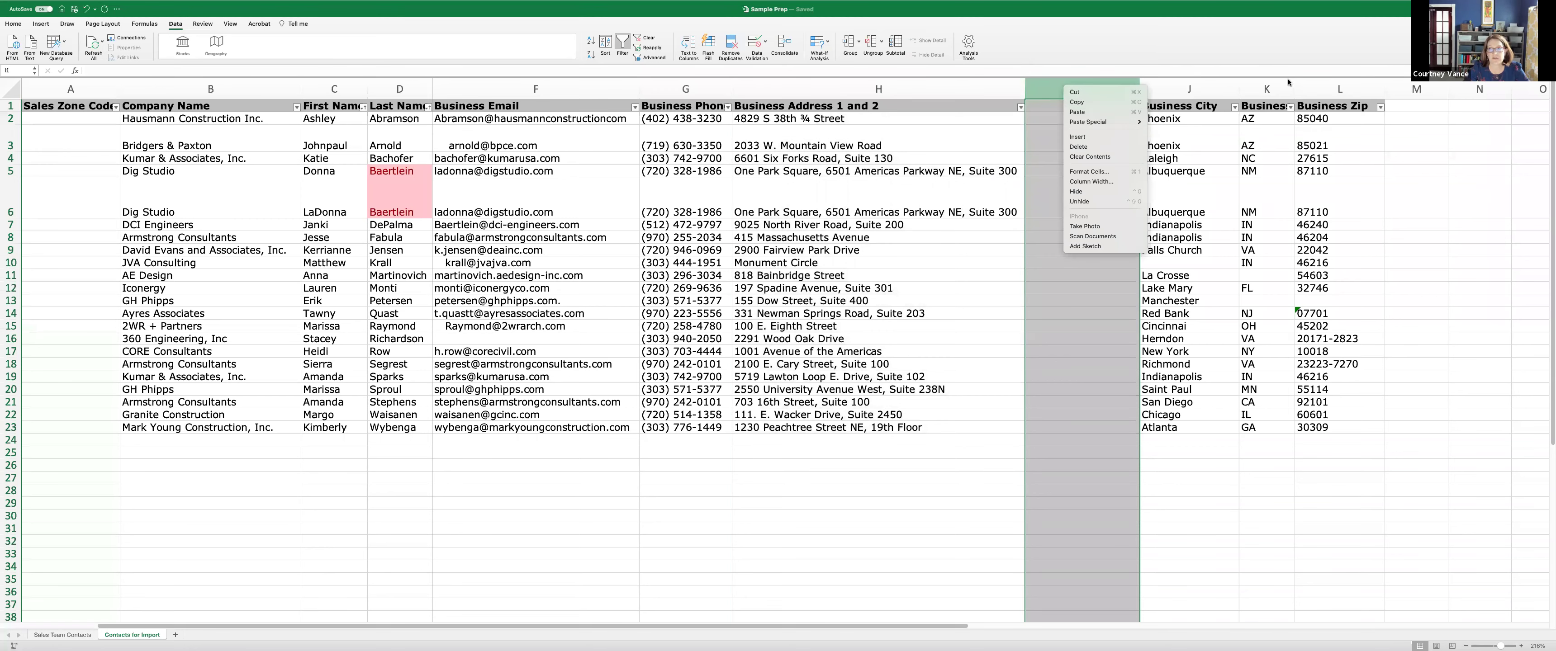
click(1277, 88)
shift+click(1276, 88)
shift+click(1316, 87)
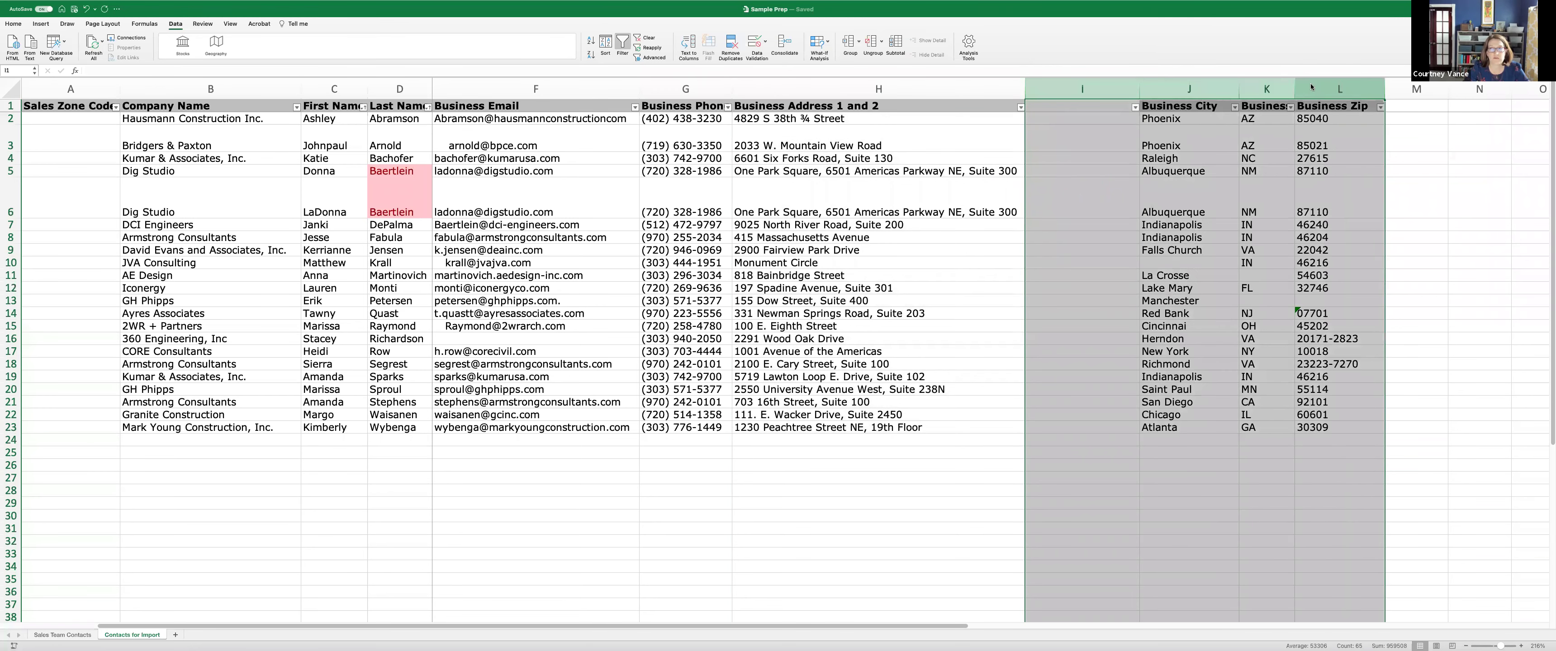
right_click(1316, 86)
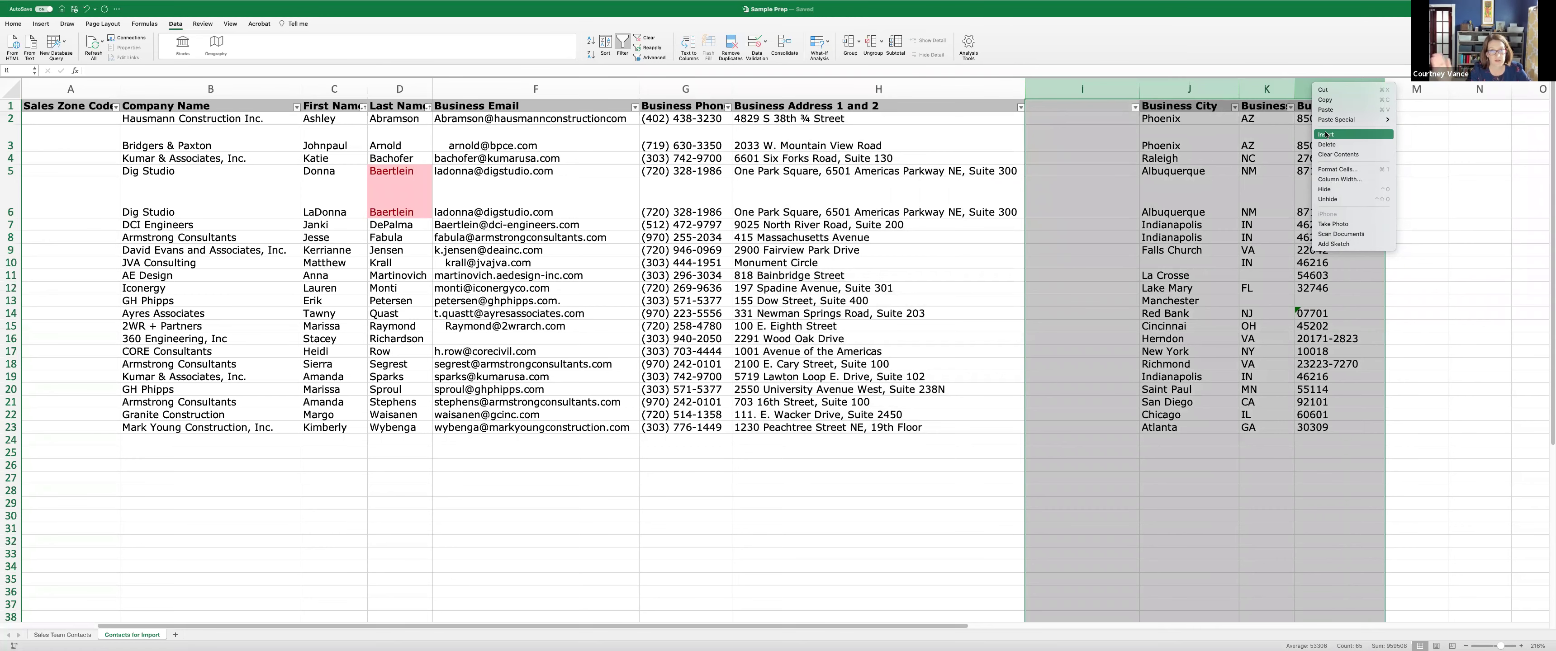
click(1326, 135)
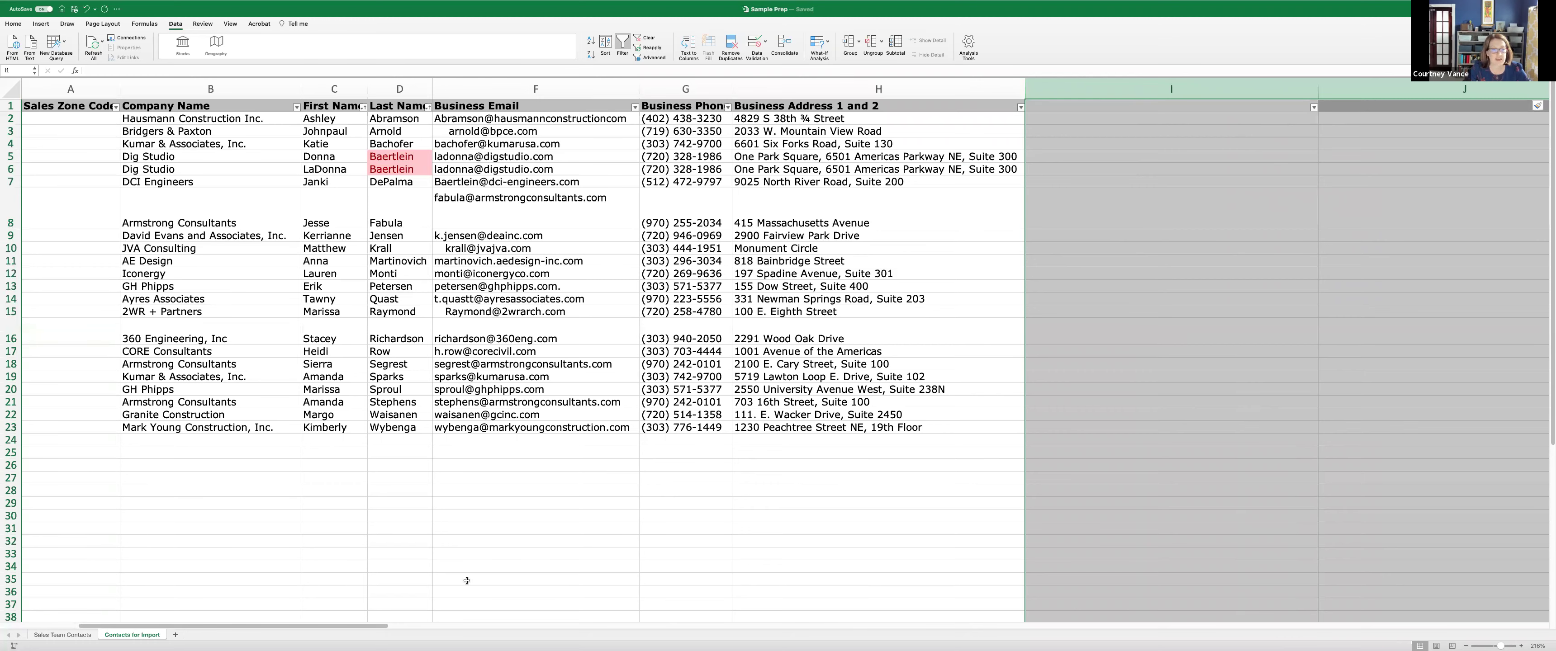
- Split the Business Address 1 and 2 column at commas into the adjacent blank columns with Text to Columns, replacing existing data
click(878, 80)
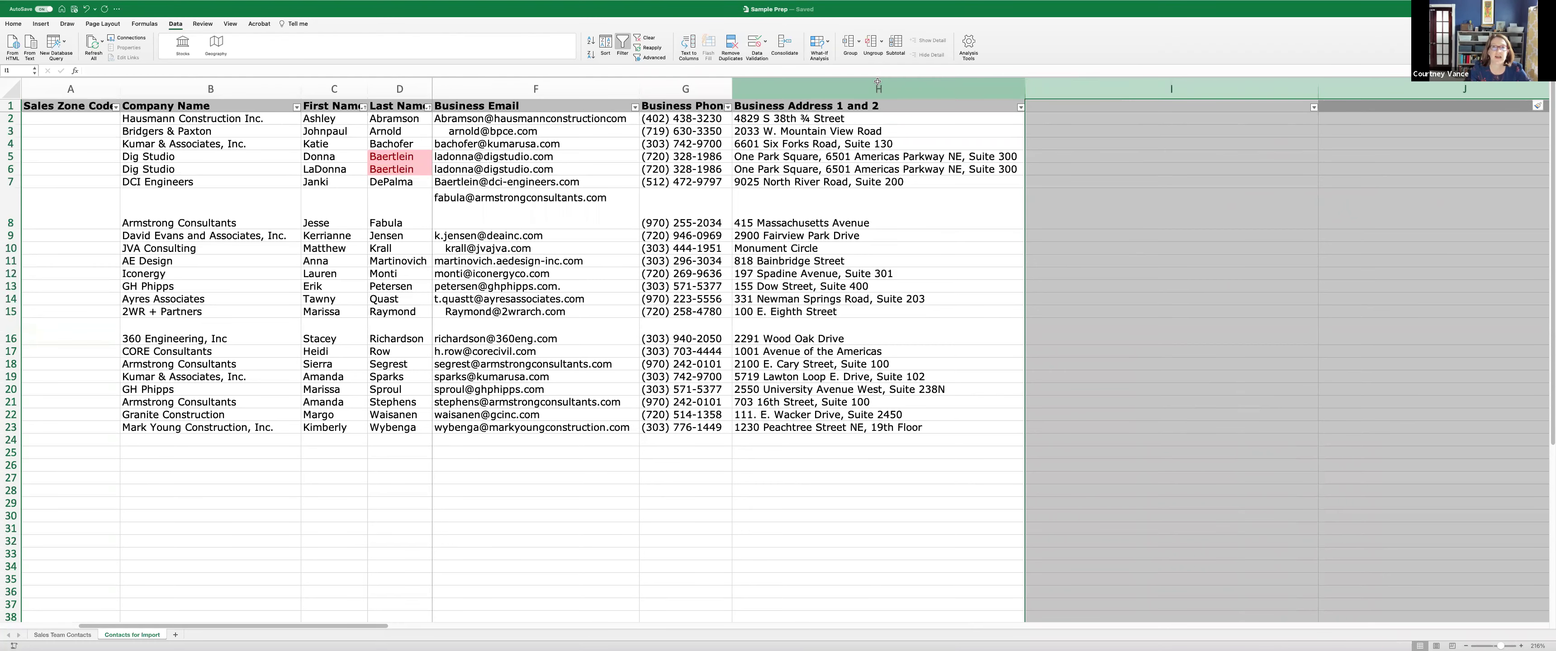
click(690, 54)
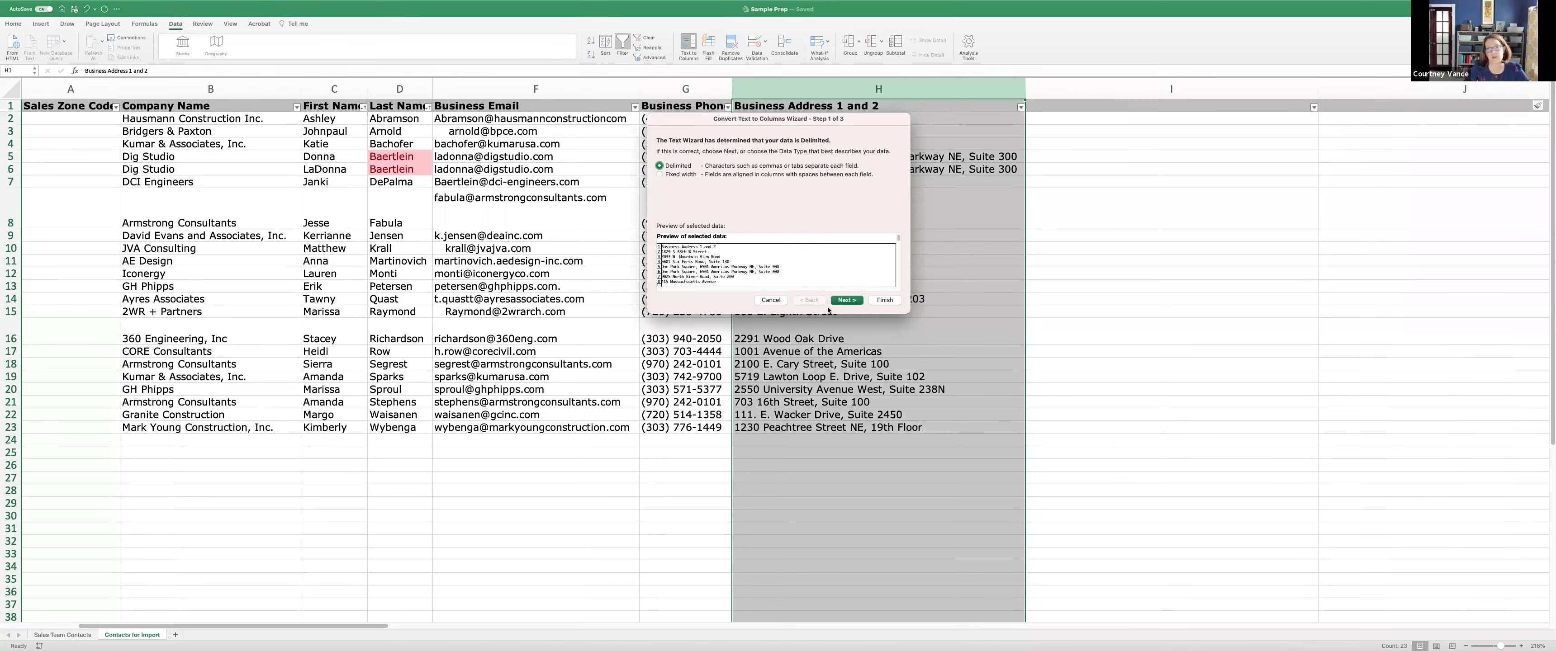
click(840, 300)
click(660, 165)
click(661, 187)
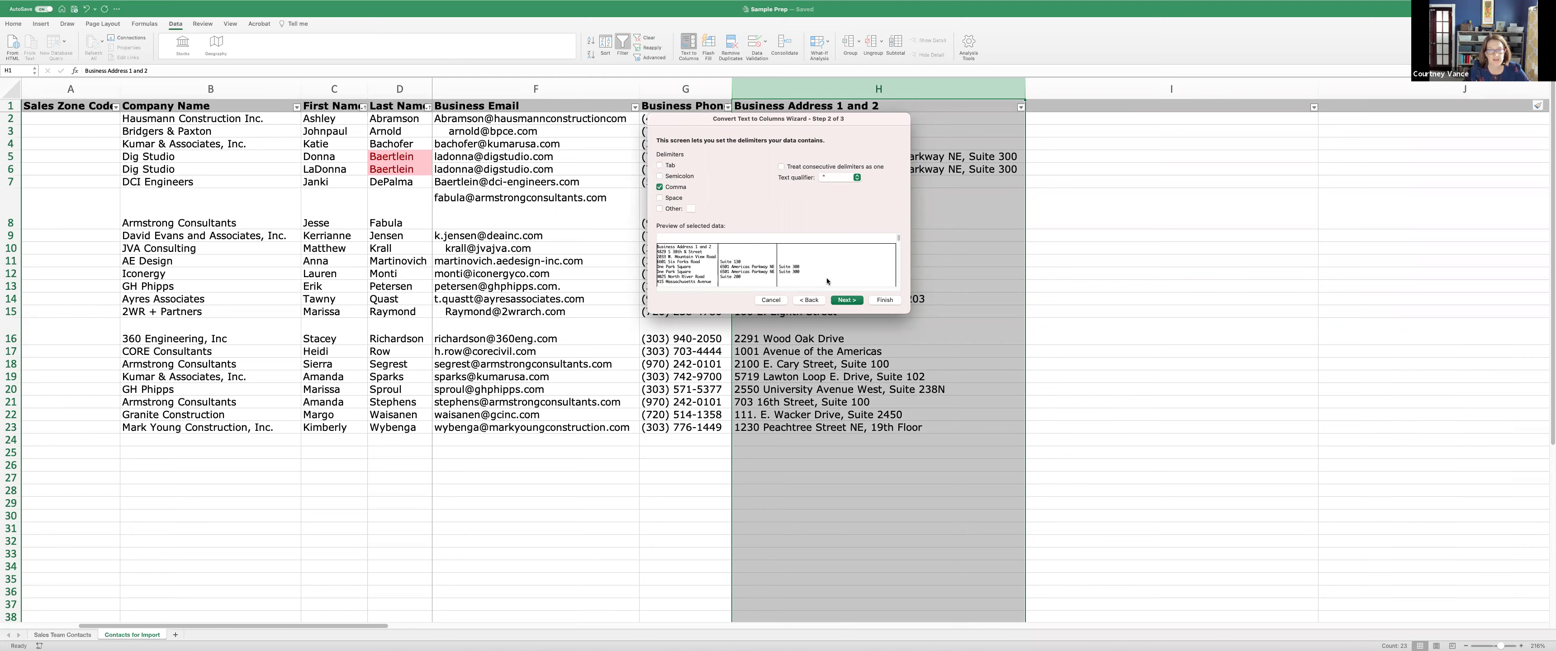
click(834, 302)
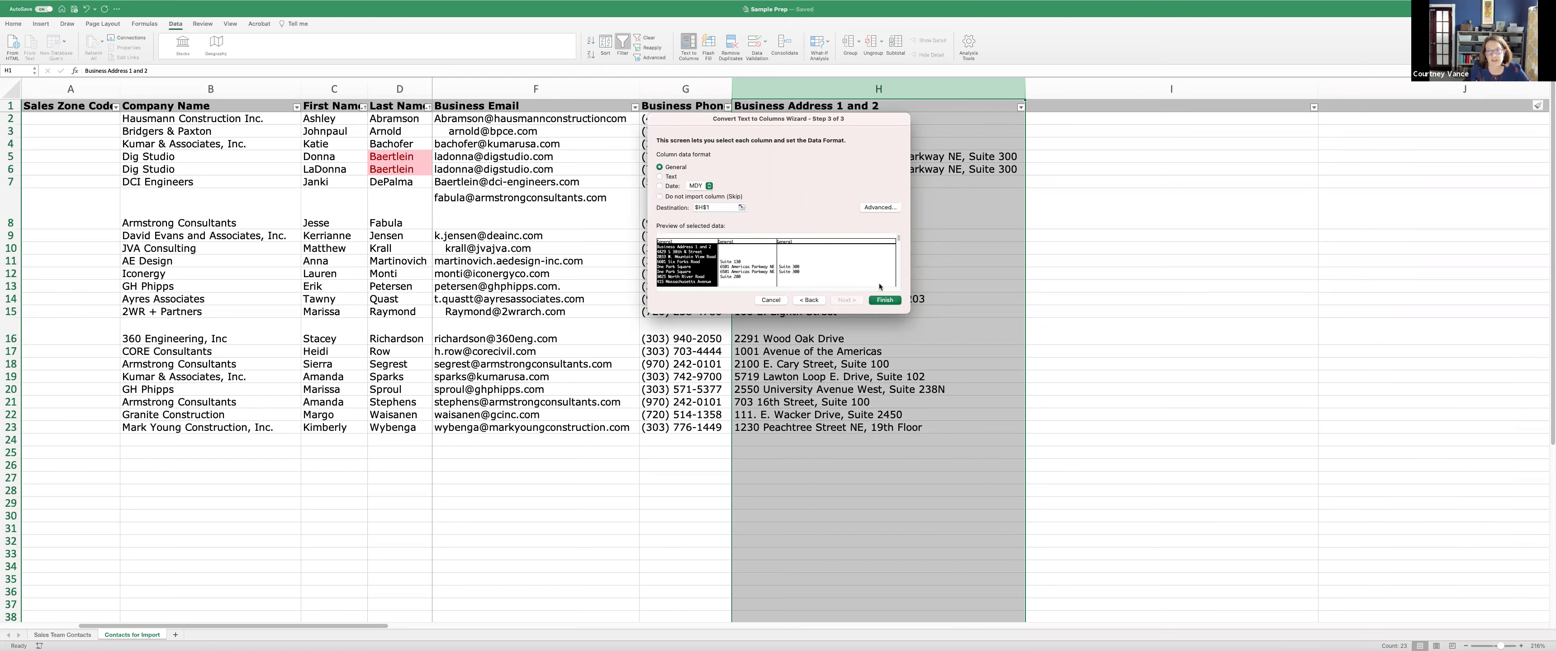
click(883, 301)
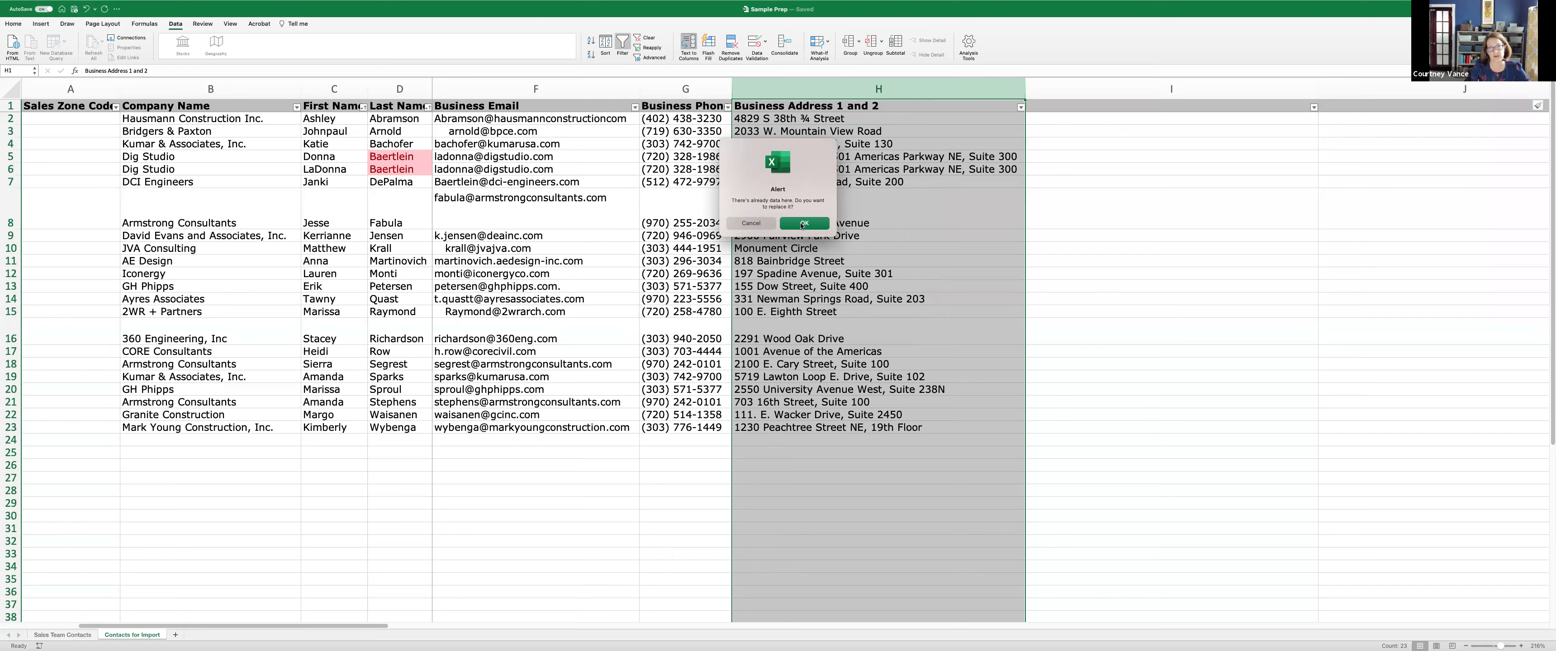
click(803, 225)
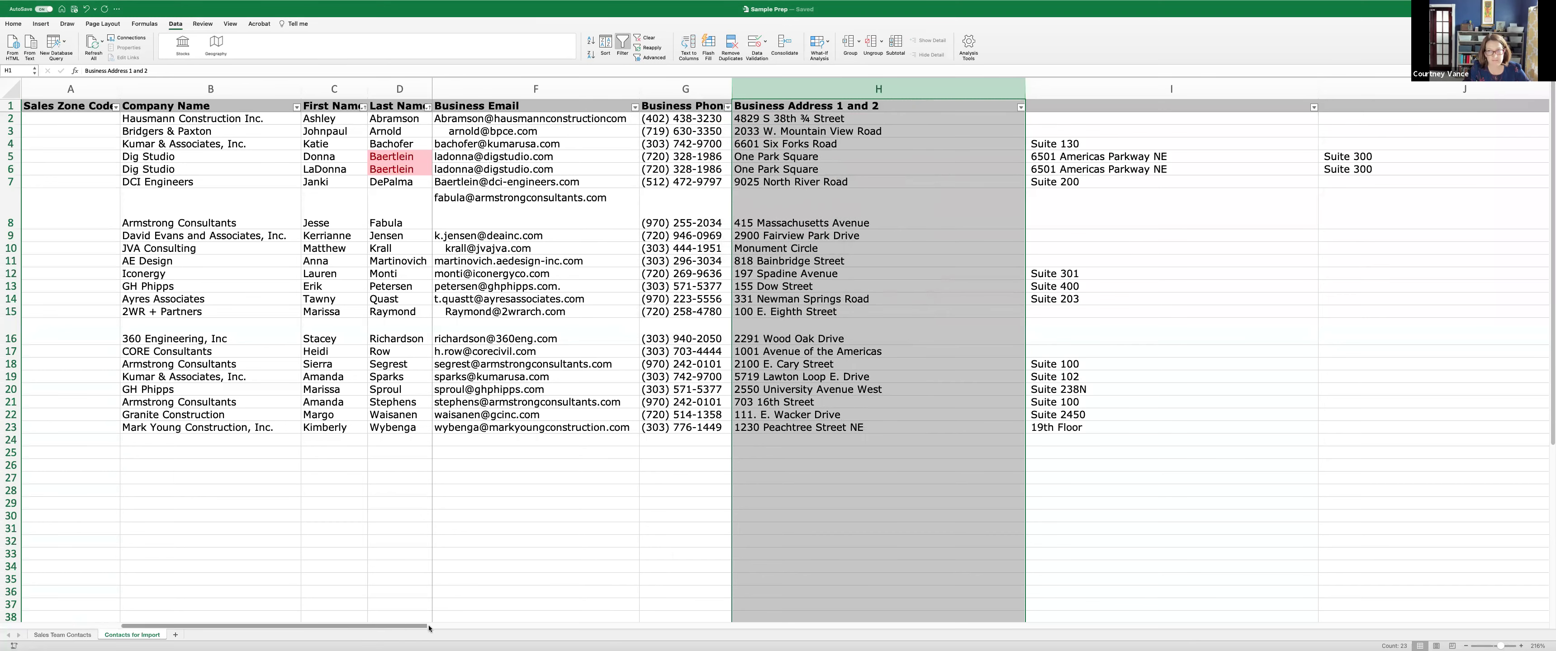
scroll(429, 628, right, 2)
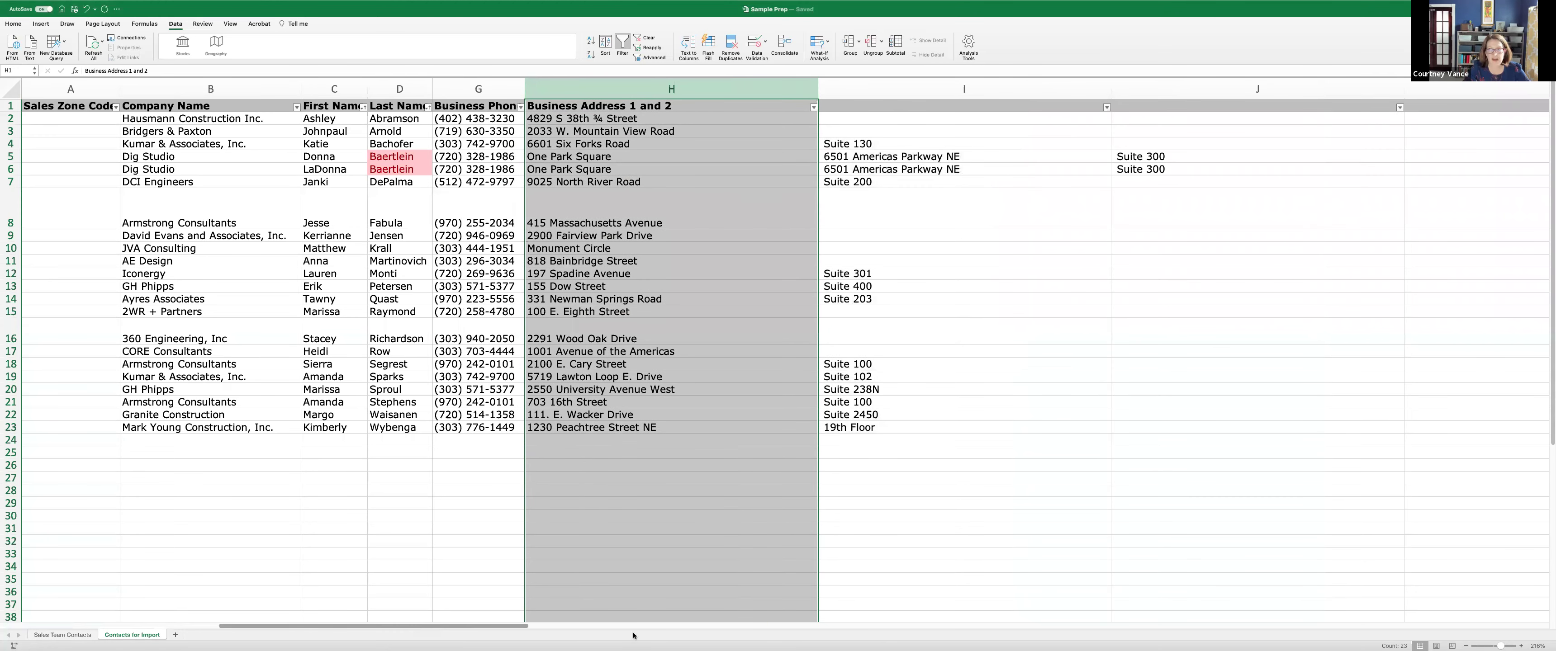
scroll(633, 636, right, 3)
scroll(737, 644, right, 2)
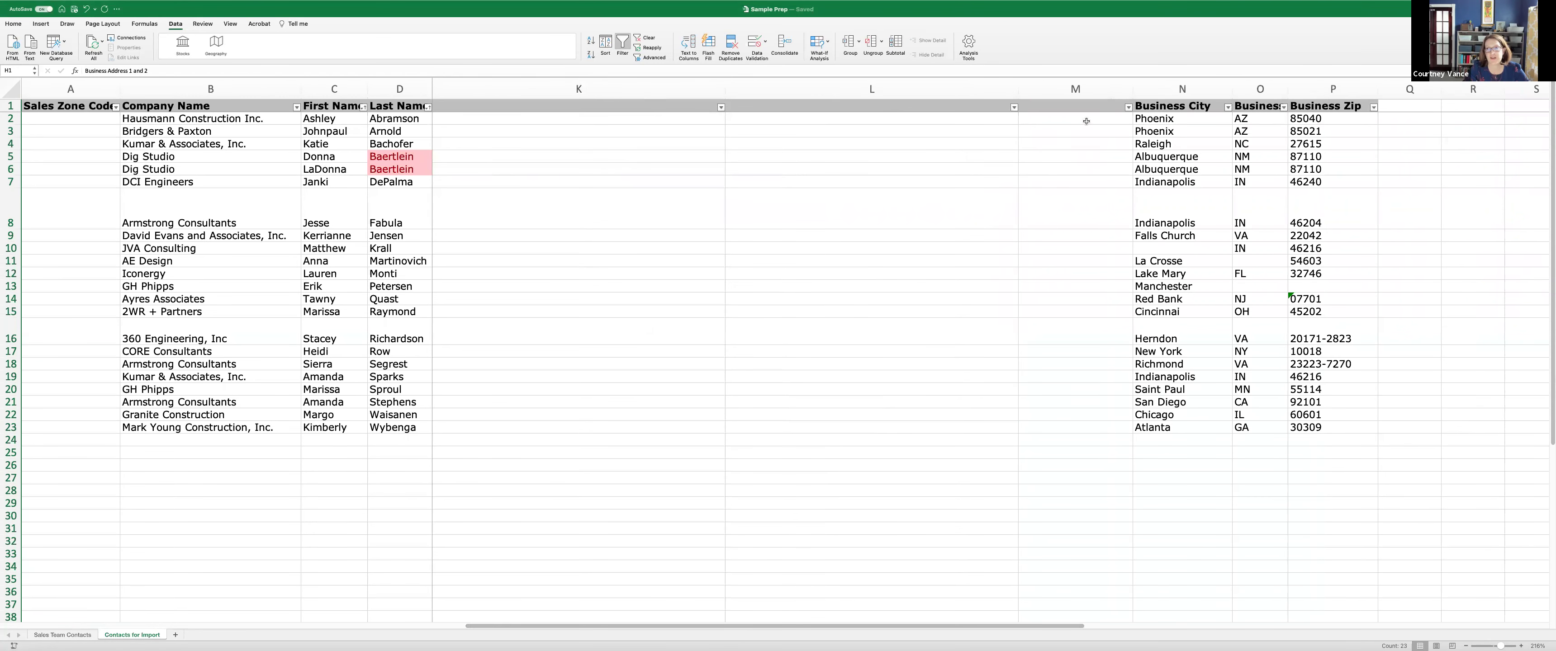
- Check the filter lists of columns L and M for contents and delete both empty columns before Business City
click(1128, 108)
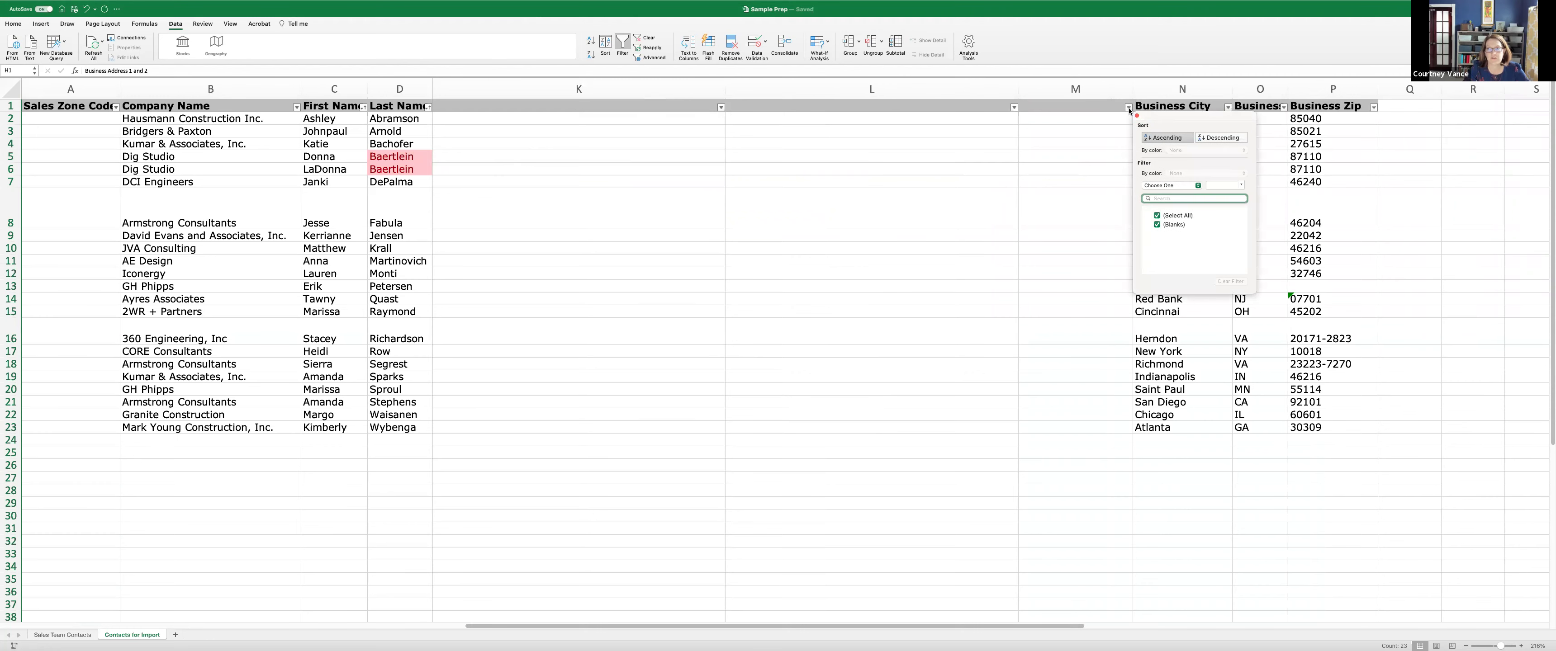
click(1014, 108)
click(1014, 108)
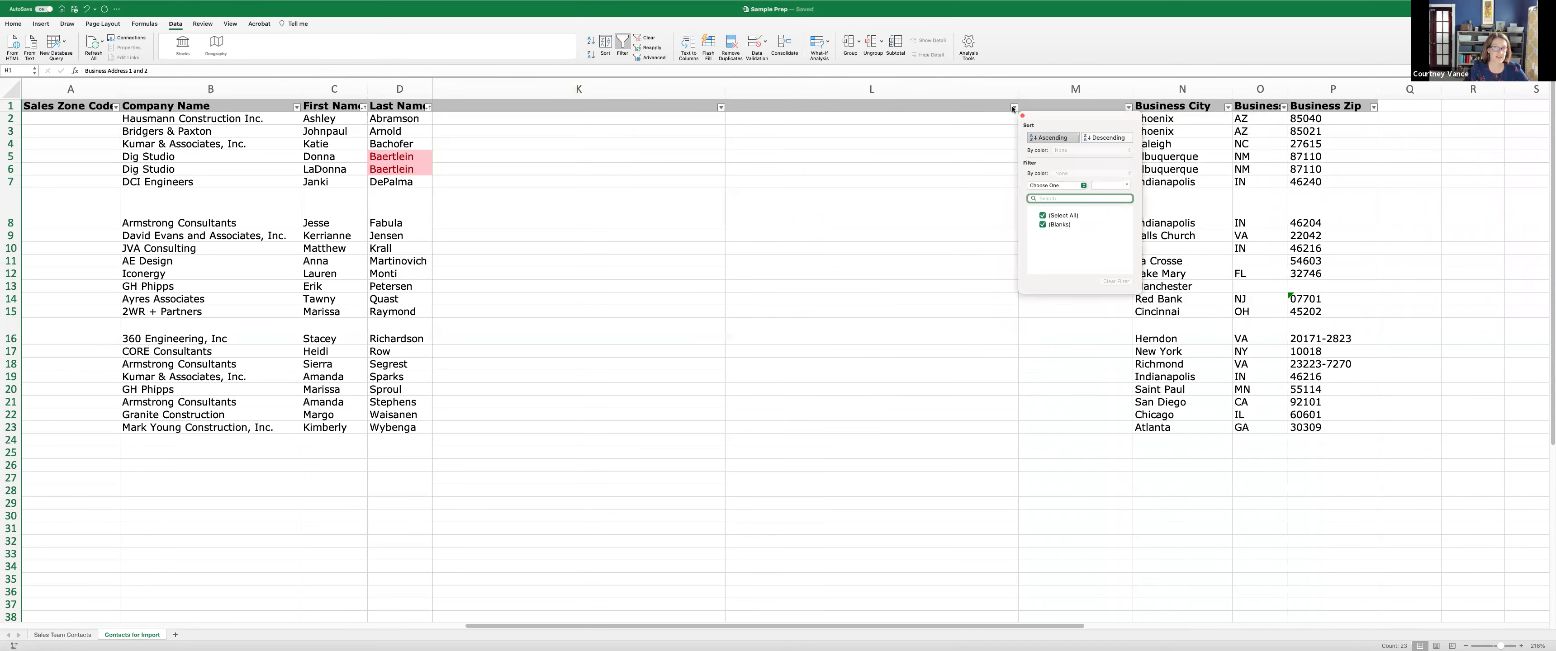
click(936, 129)
click(966, 89)
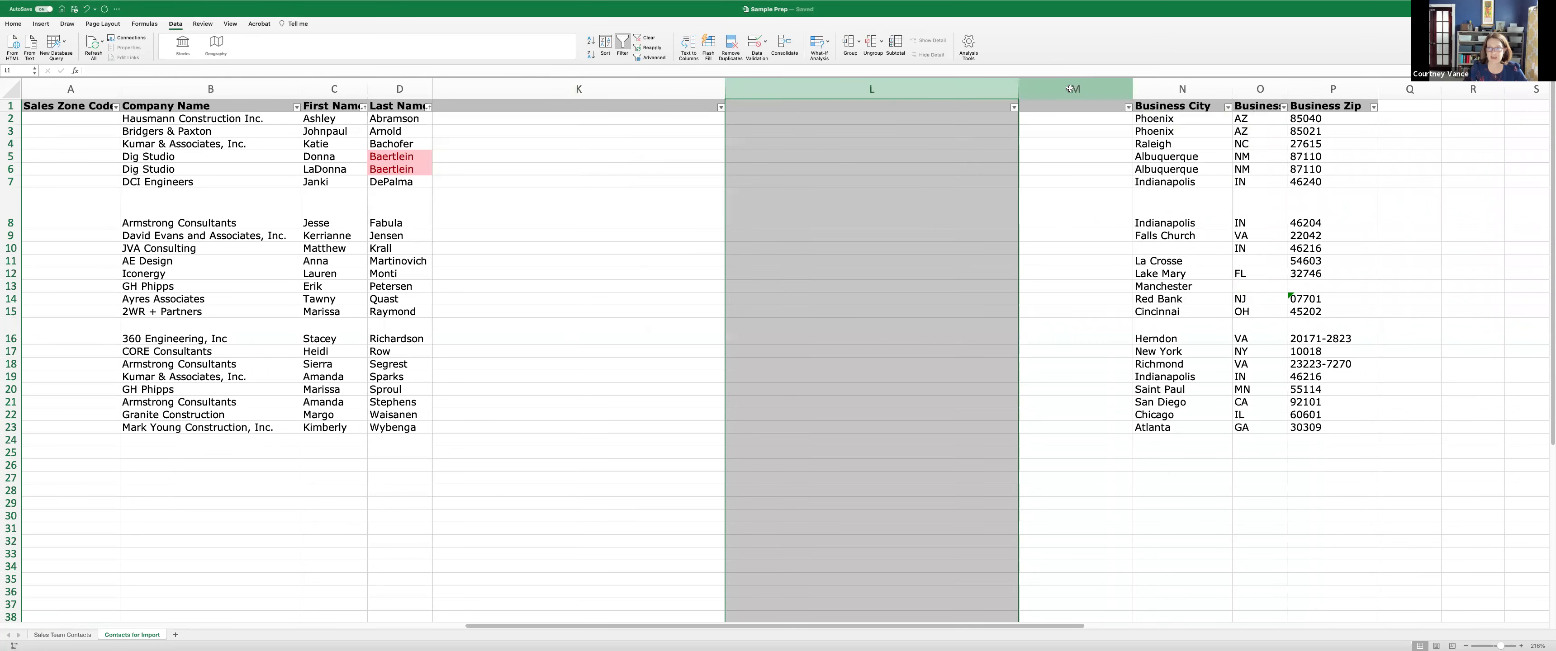
shift+click(1069, 89)
right_click(1071, 90)
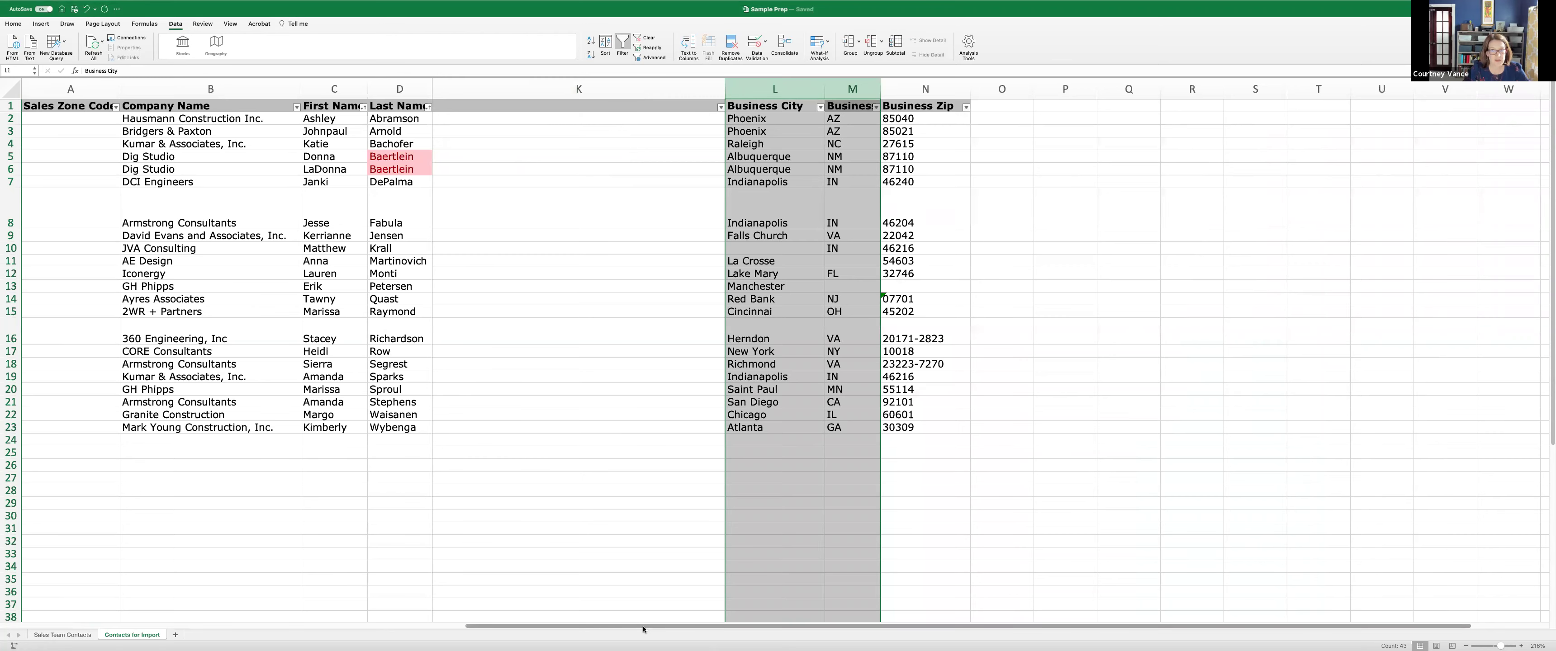
- Delete the remaining empty column K between the split address columns and Business City
drag(734, 626, 575, 623)
scroll(487, 617, left, 2)
key(Left)
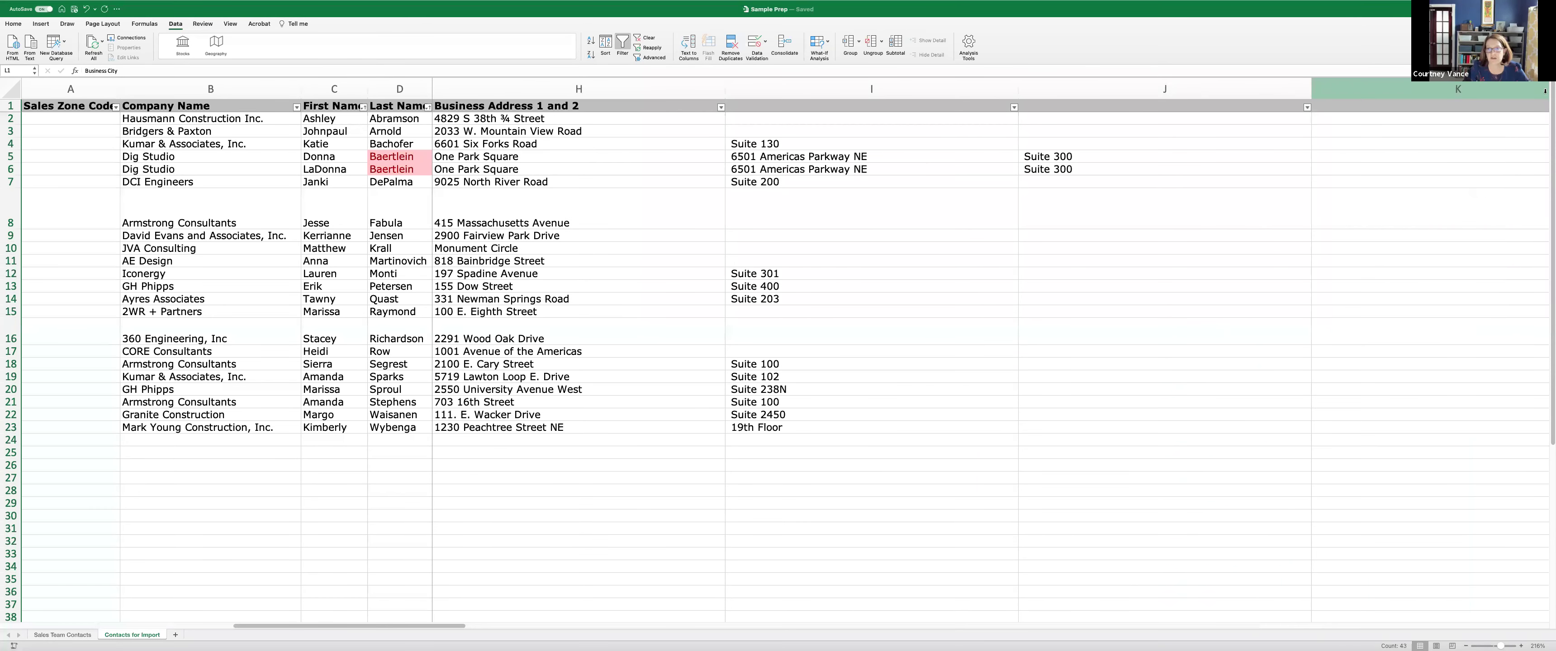
key(Down)
drag(441, 631, 519, 631)
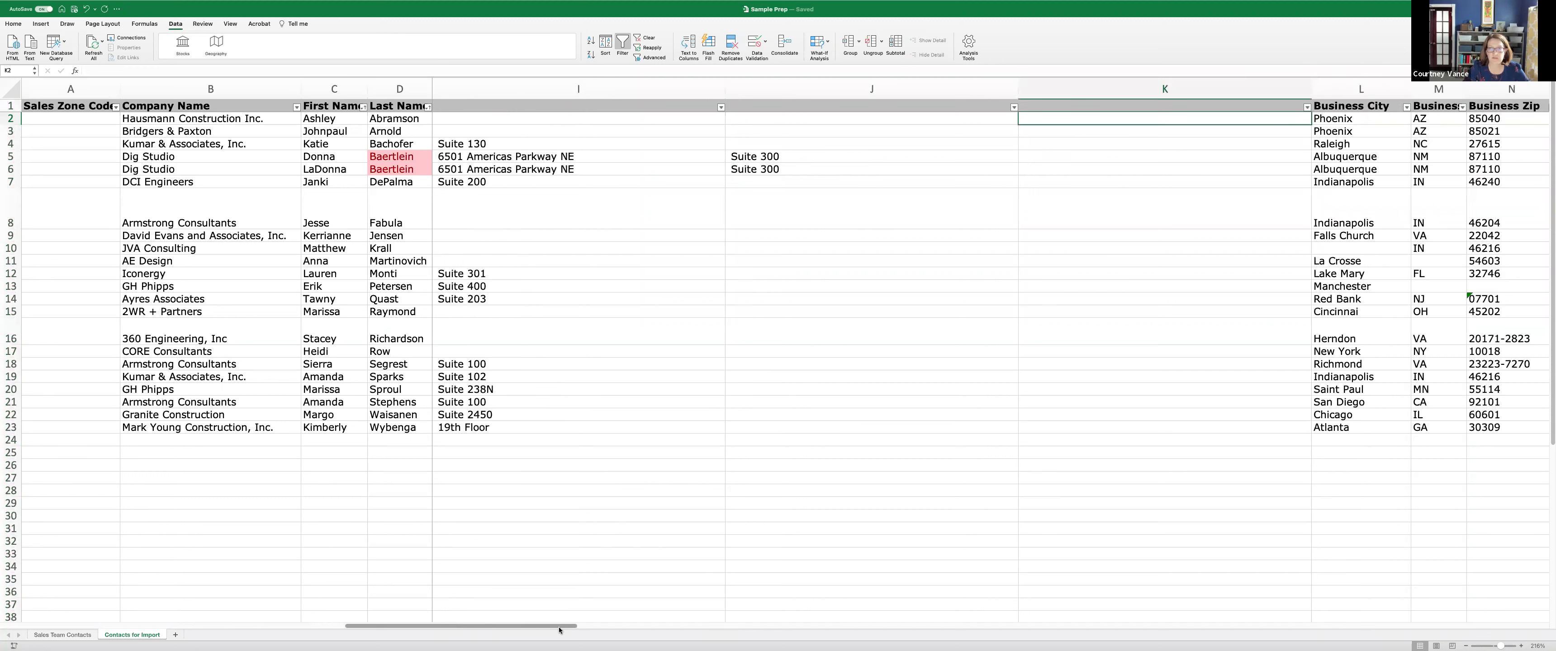
click(1306, 107)
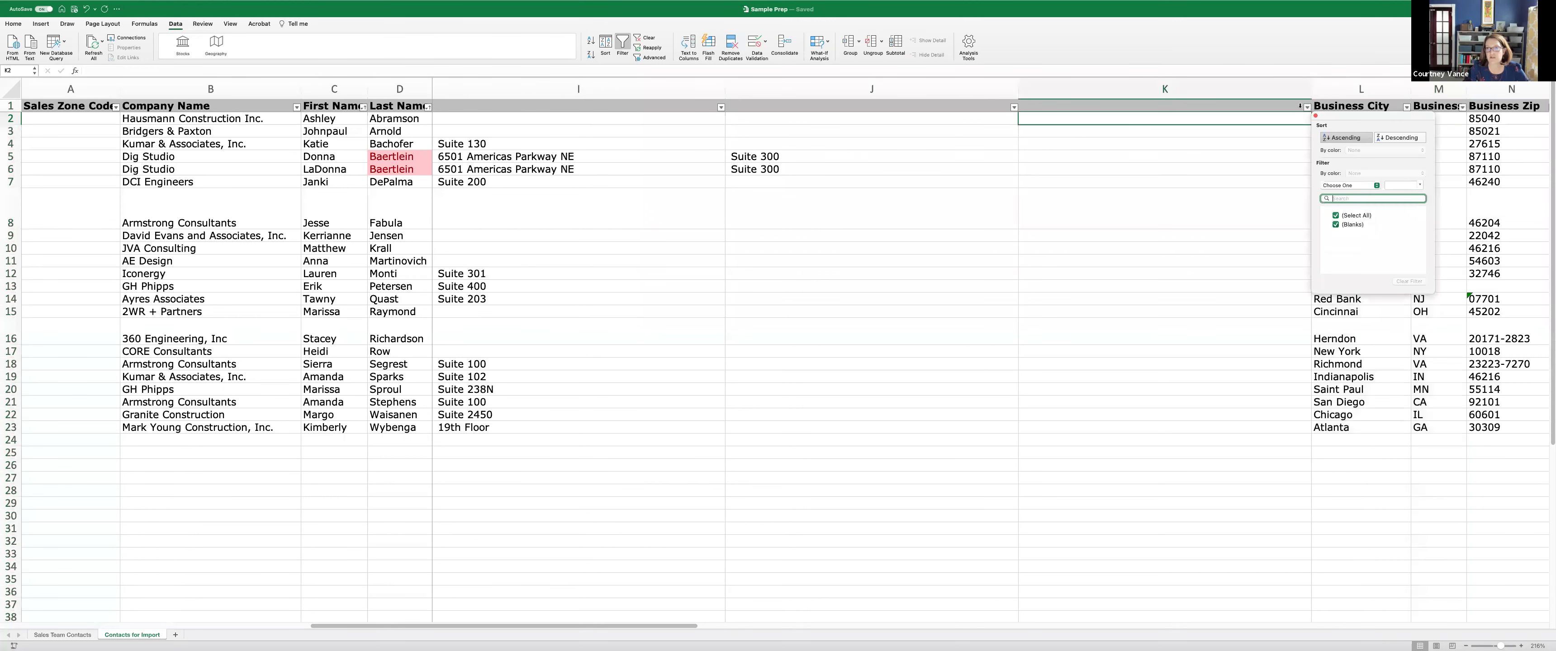
click(1292, 91)
right_click(1293, 91)
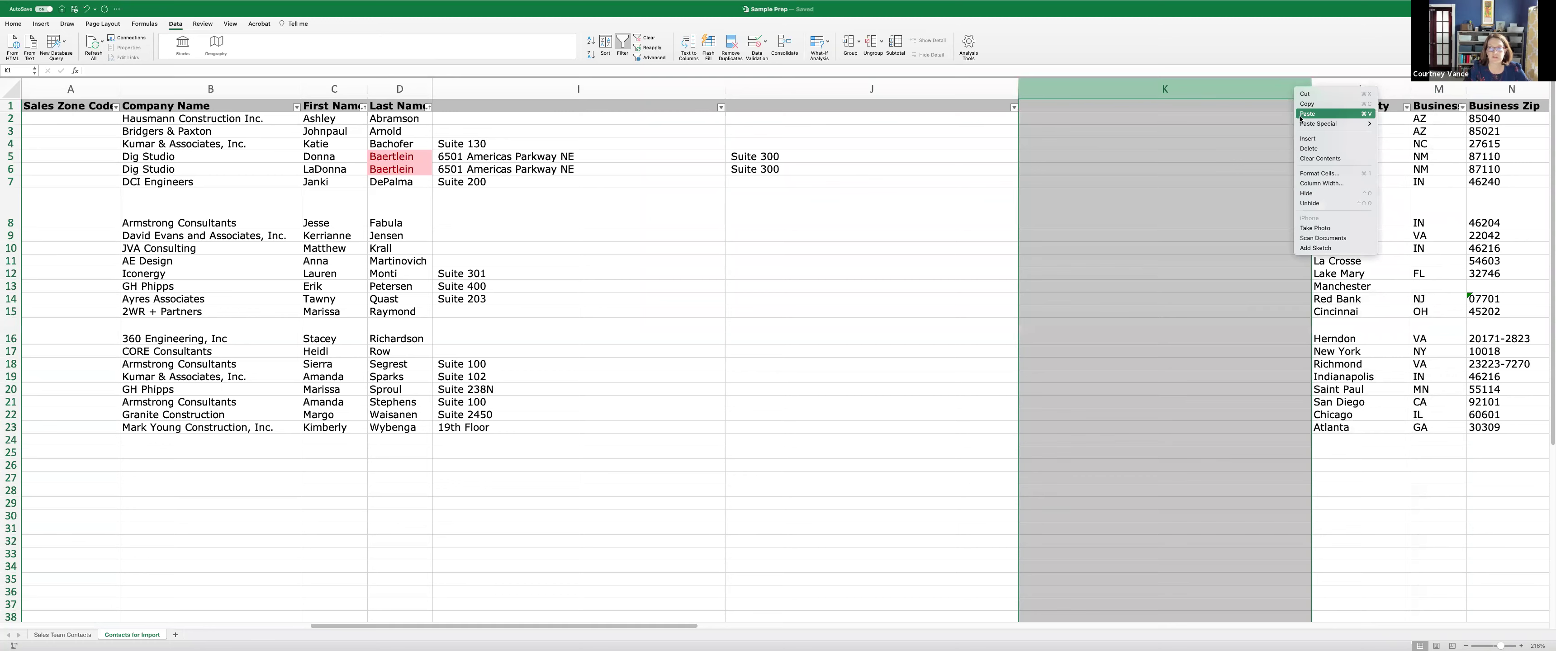
click(1228, 185)
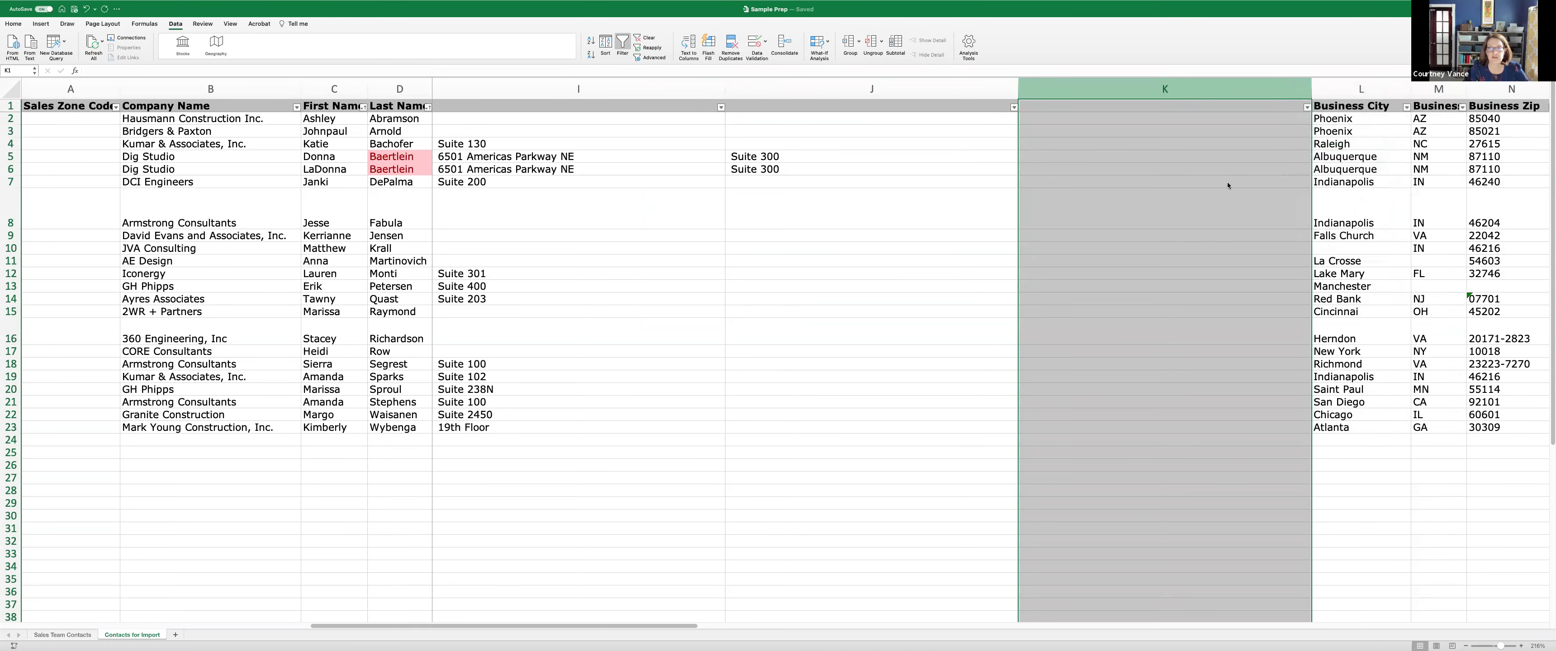
click(900, 295)
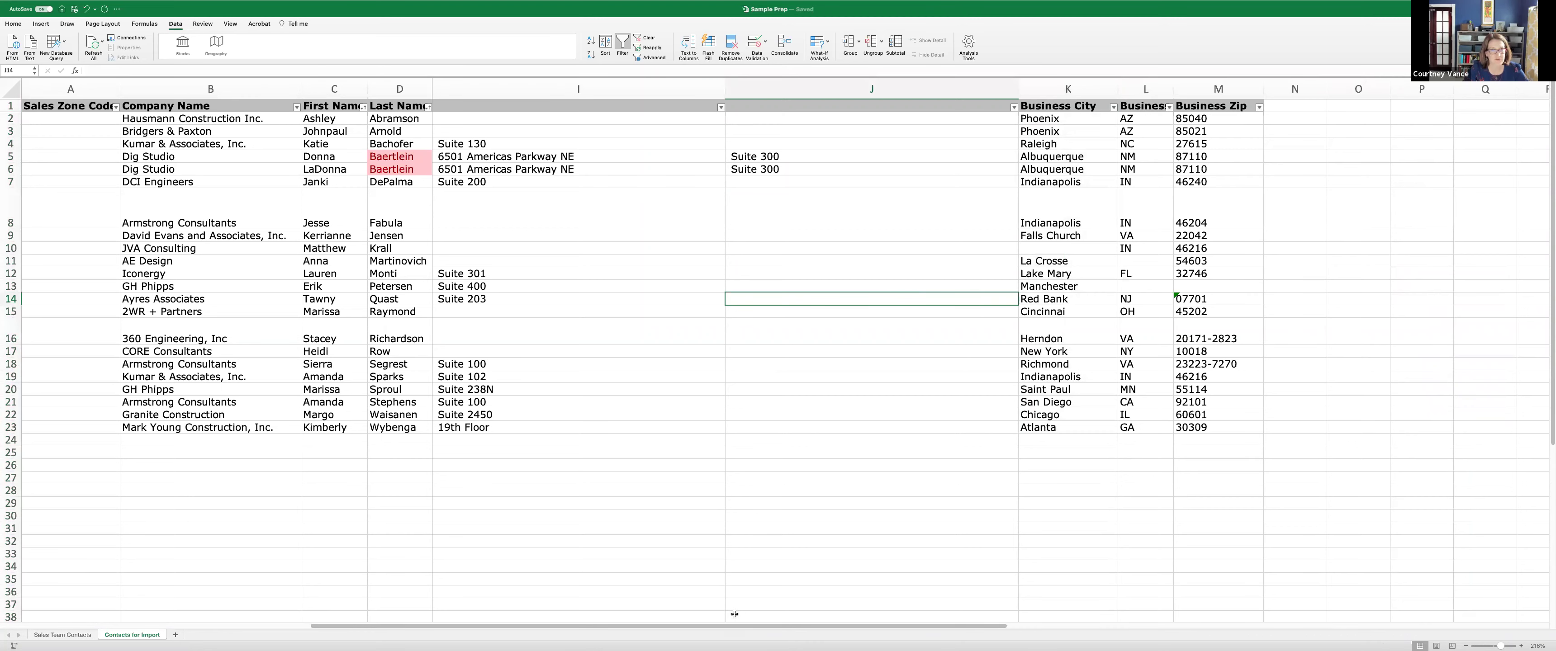
- Insert a blank column between Business Email and Business Phone on the Contacts for Import sheet
drag(767, 630, 459, 630)
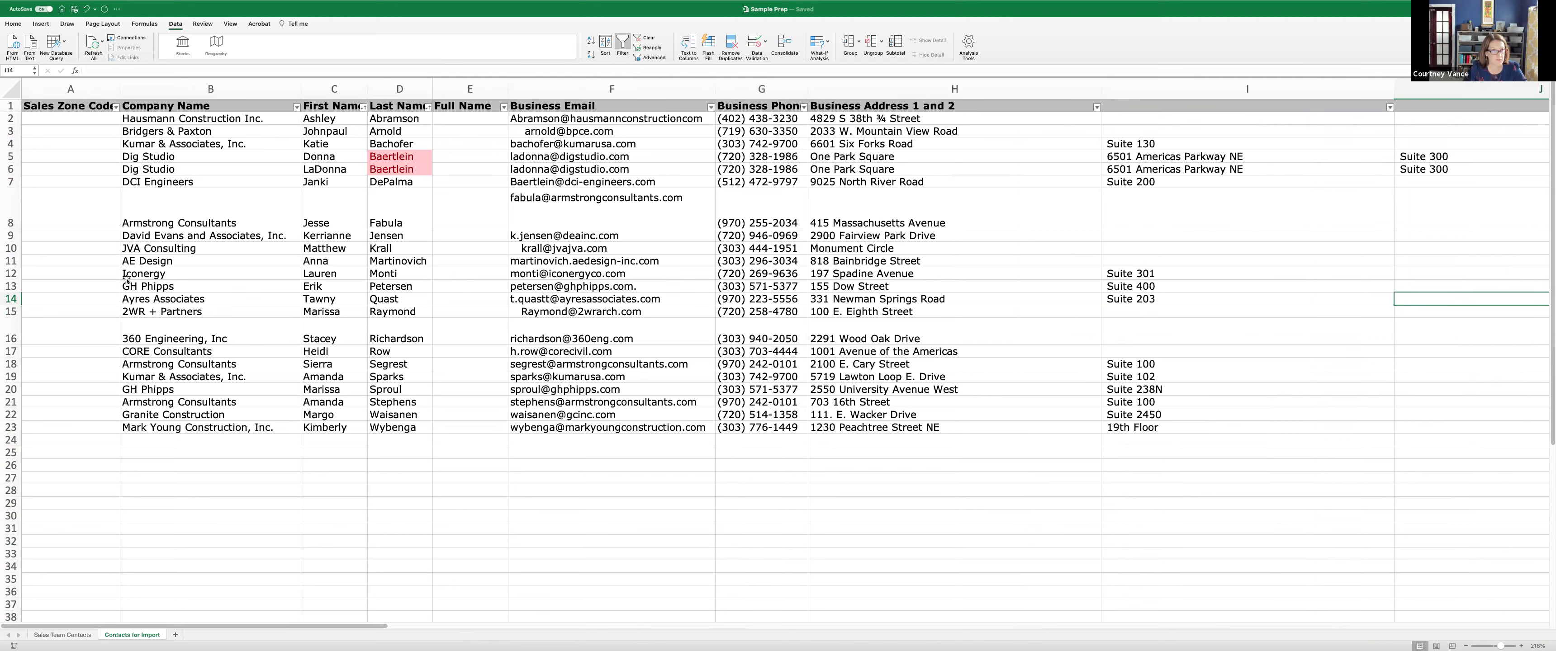
mouse_move(763, 3)
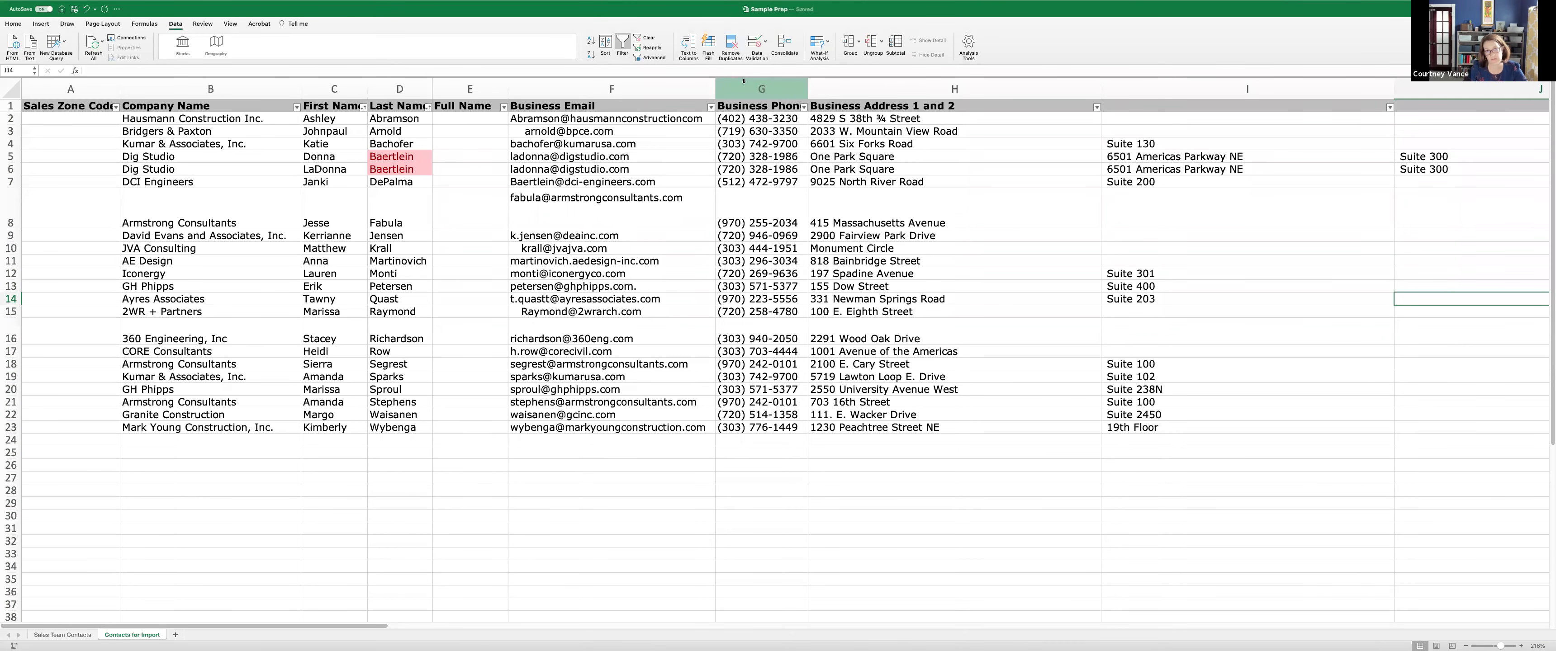
click(600, 92)
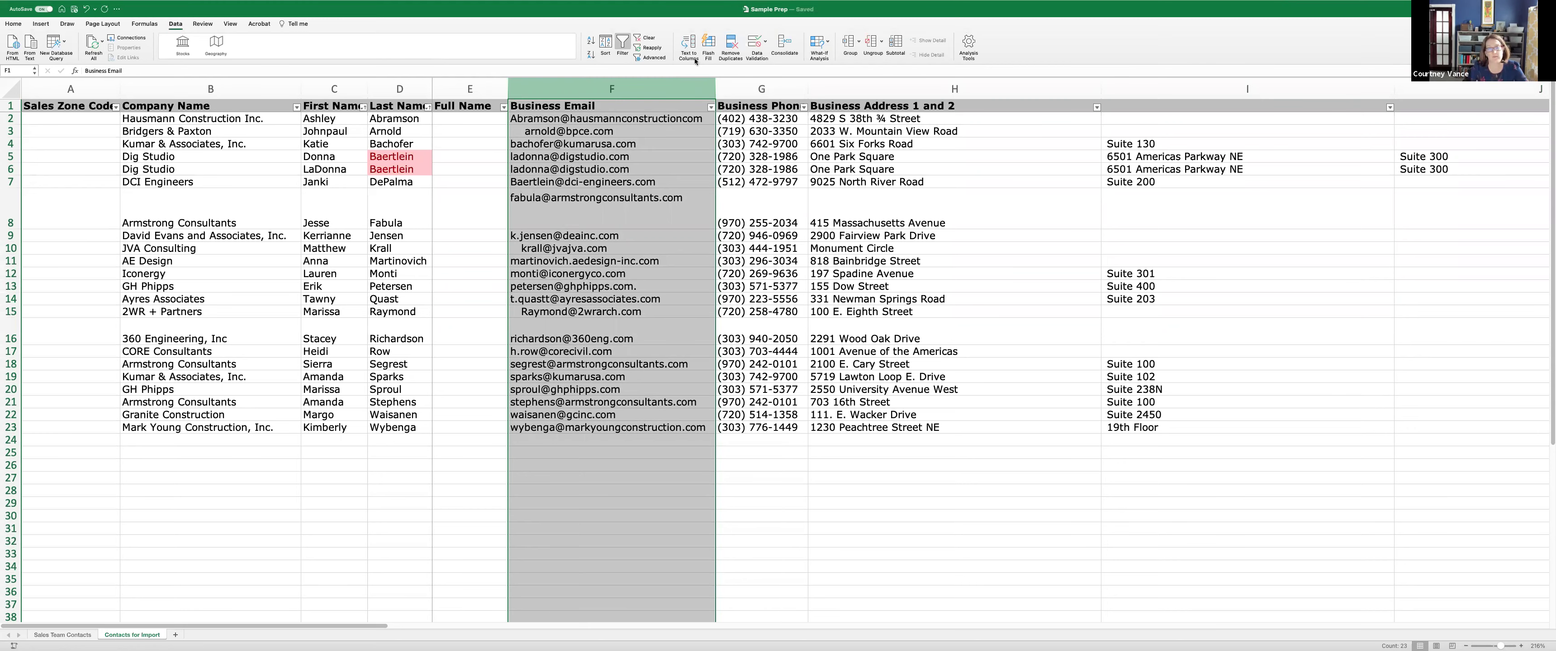
click(762, 85)
right_click(762, 84)
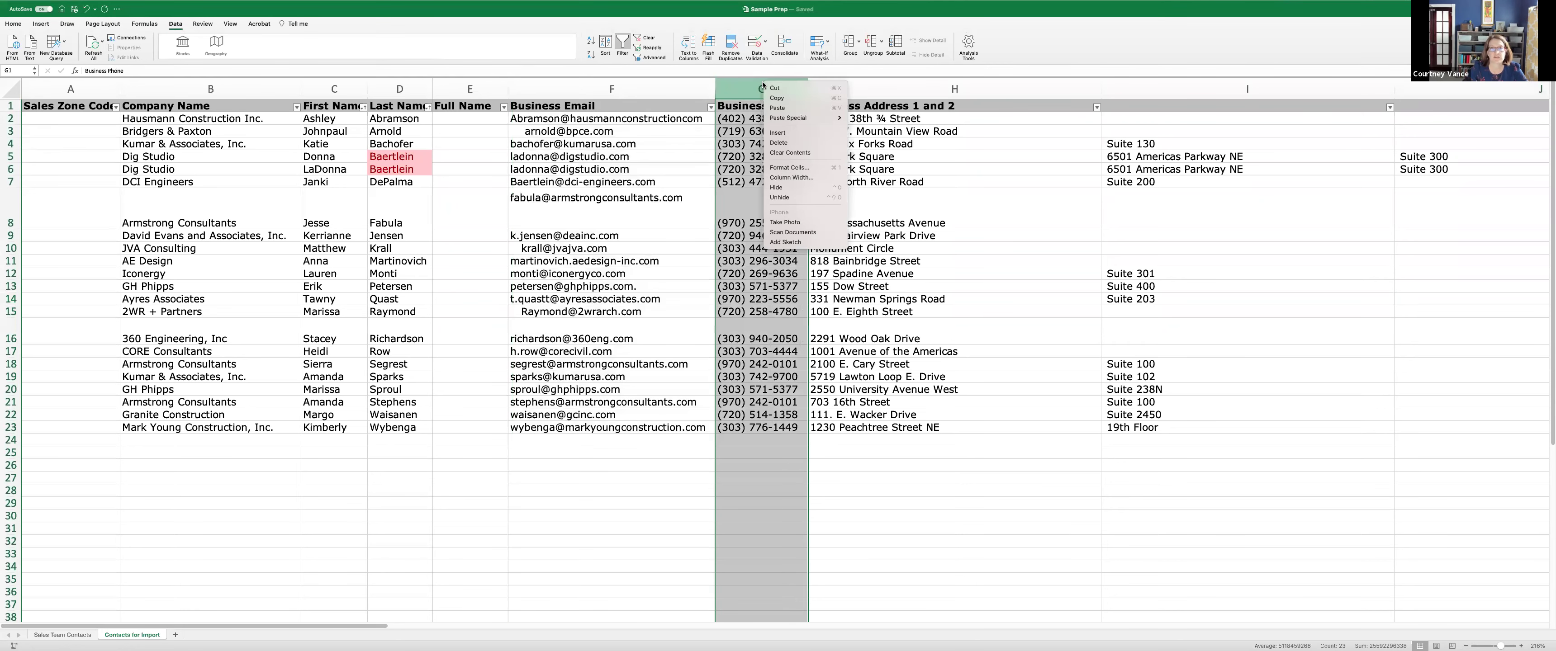
click(792, 131)
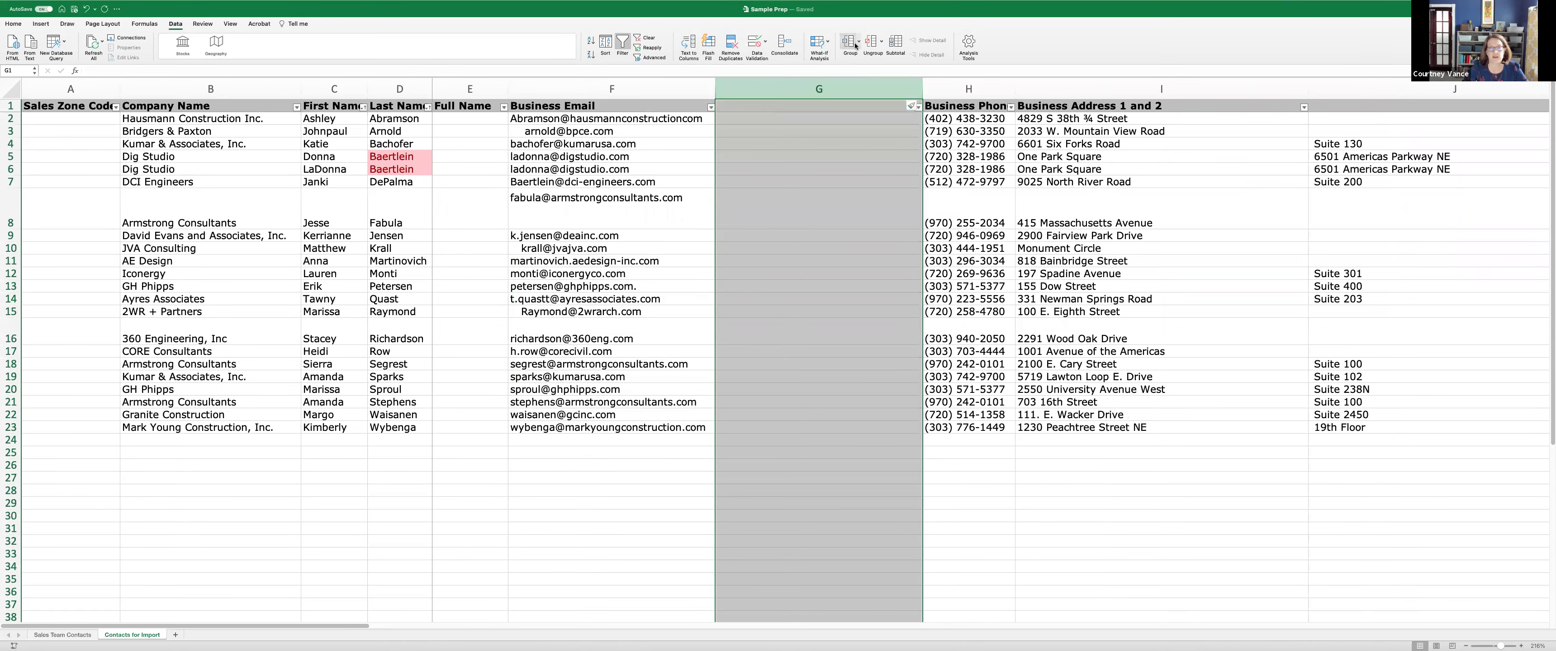
- Enter =CLEAN(TRIM(F2)) in cell G2 and fill the formula down to row 23
click(764, 117)
text(=CLEAN()
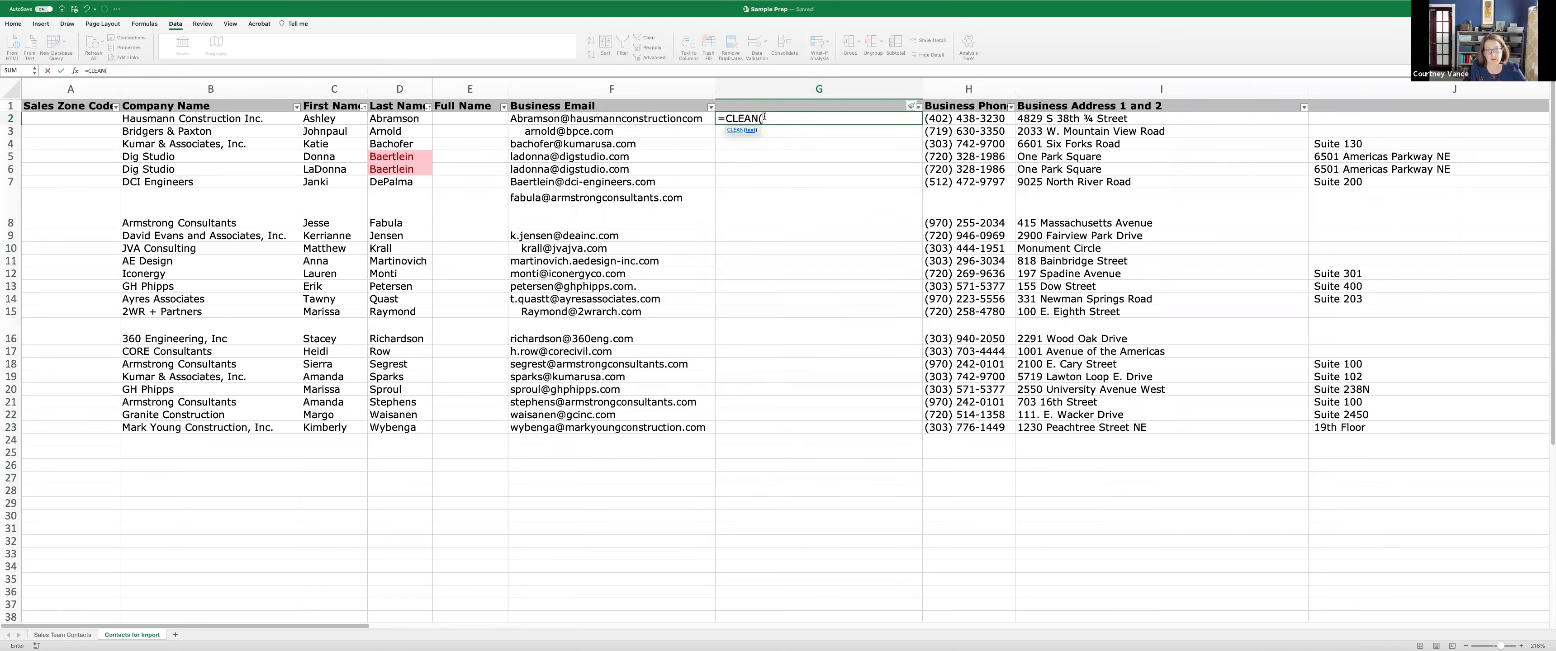
text(trim)
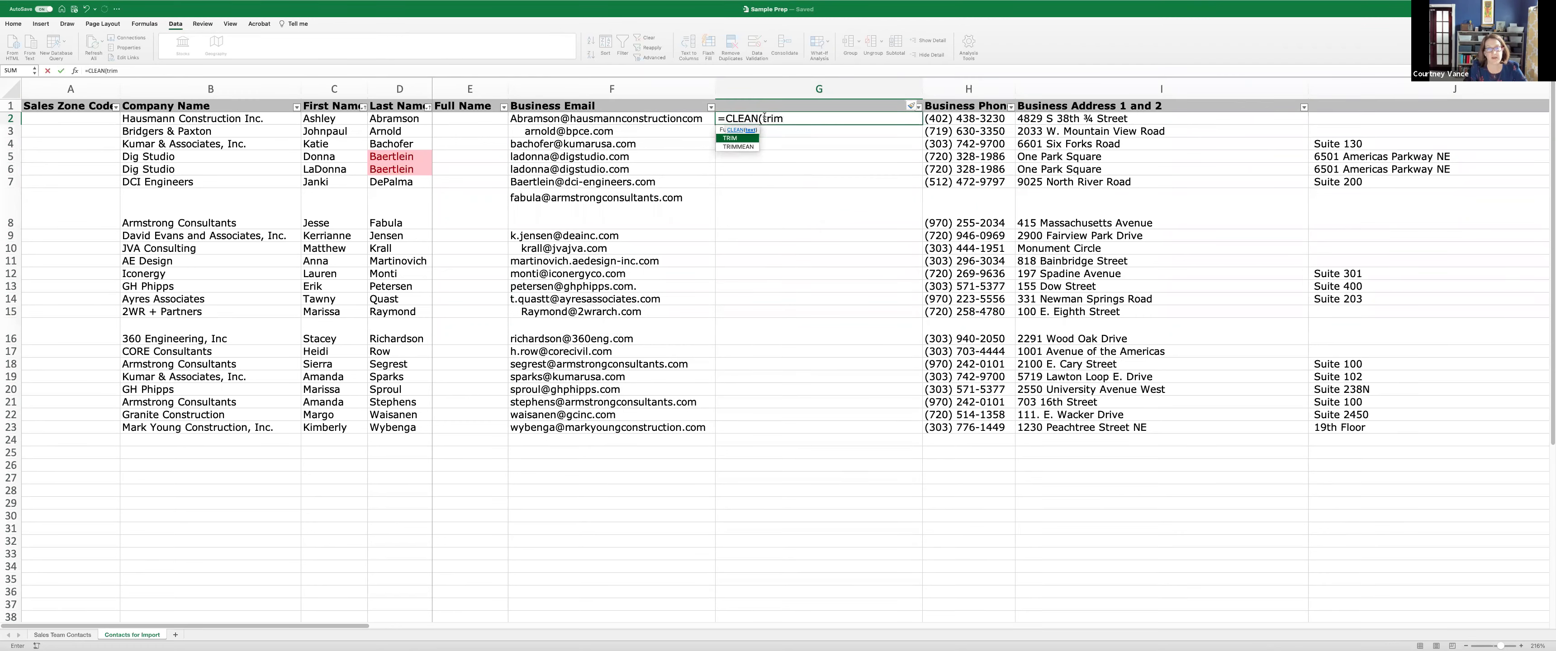
key(Tab)
click(658, 118)
text()))
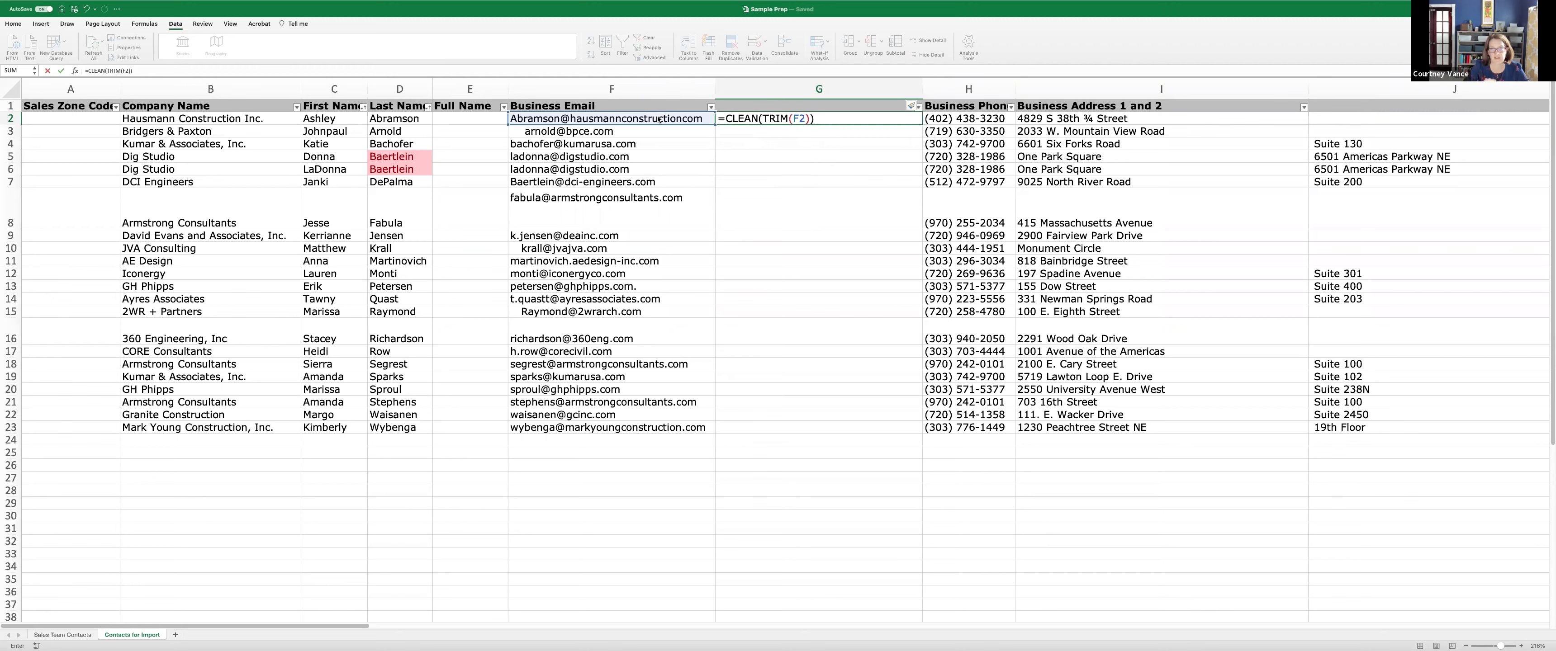
key(Return)
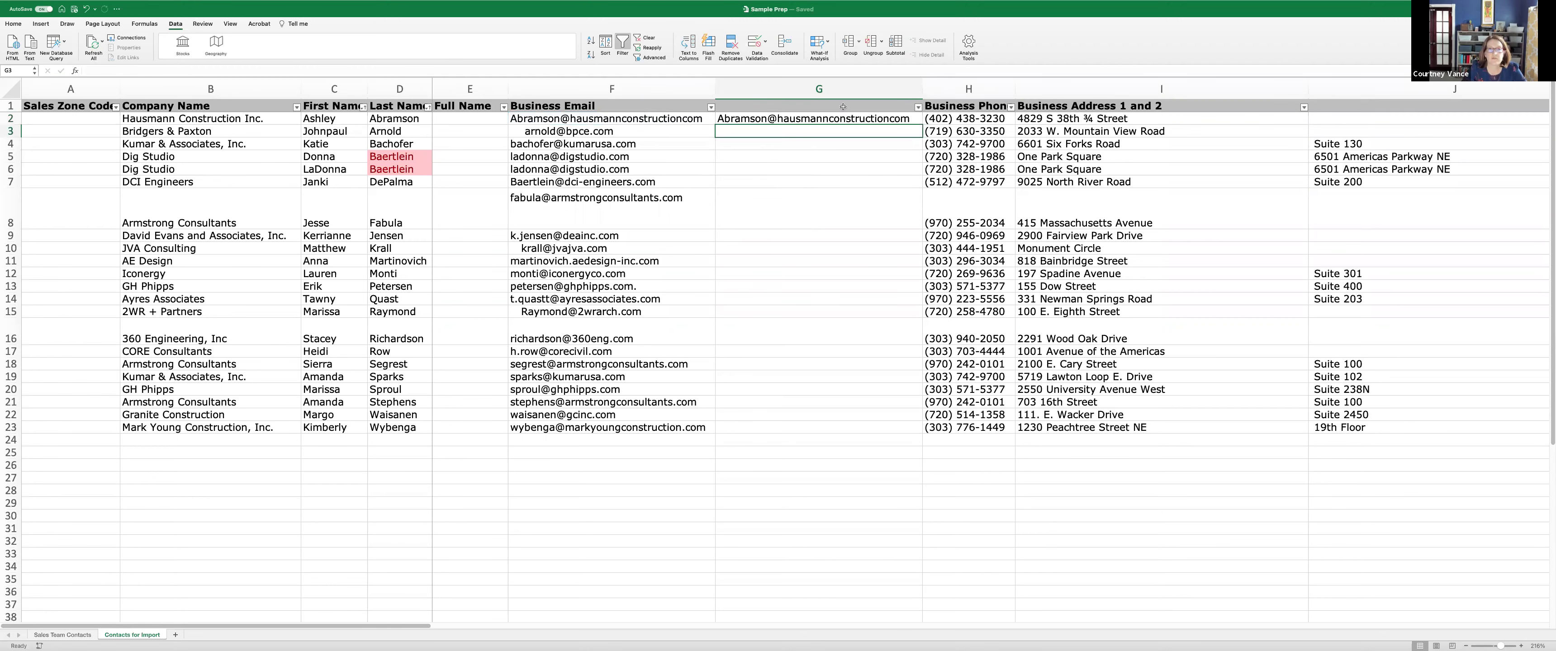
click(916, 116)
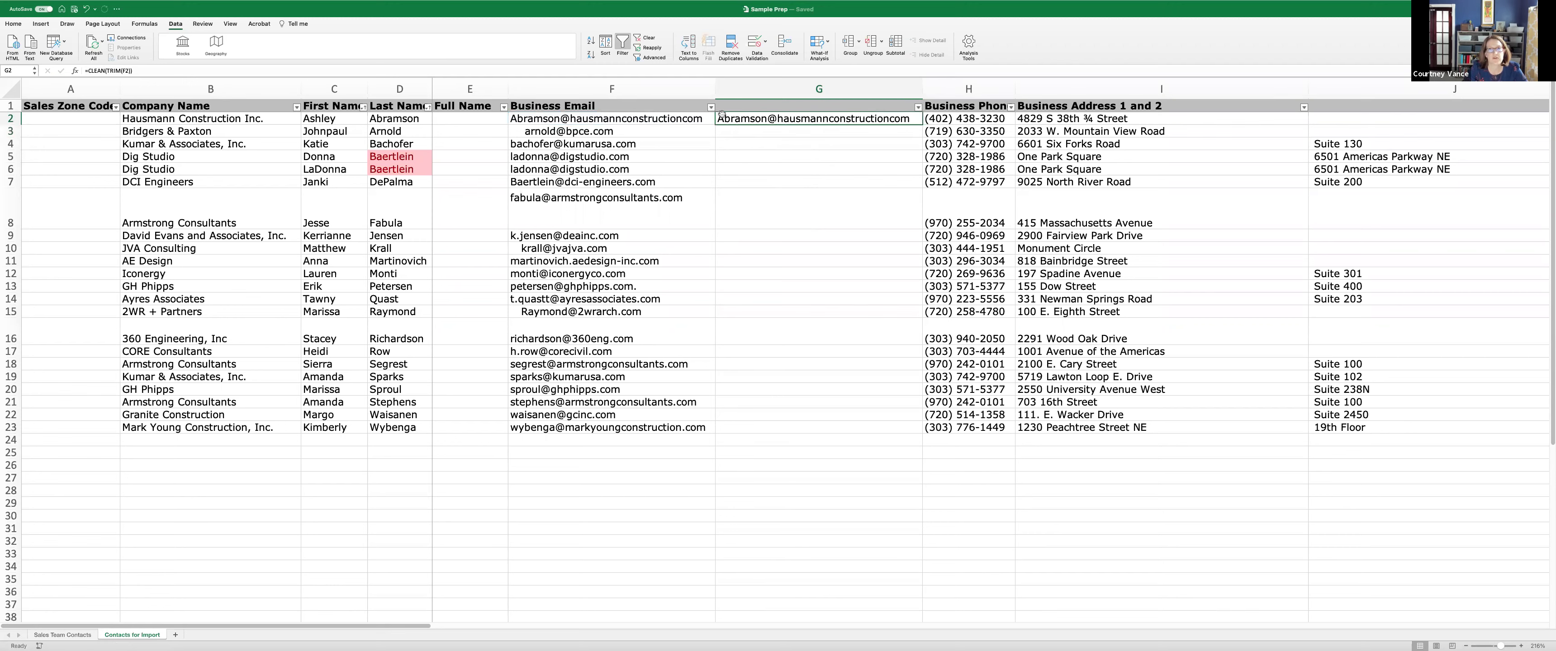
double_click(922, 124)
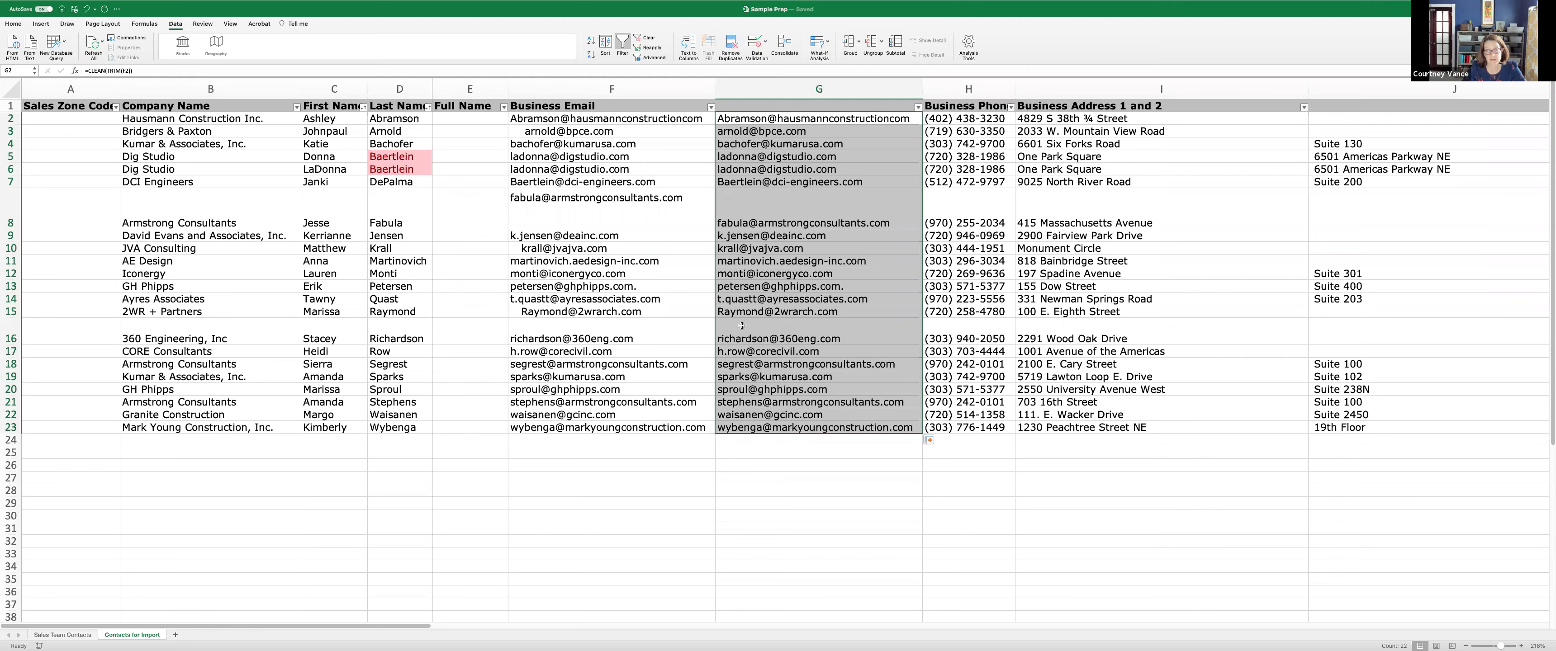
- Copy the cleaned emails in column G and paste them as values over the Business Email column from F2
key(cmd+c)
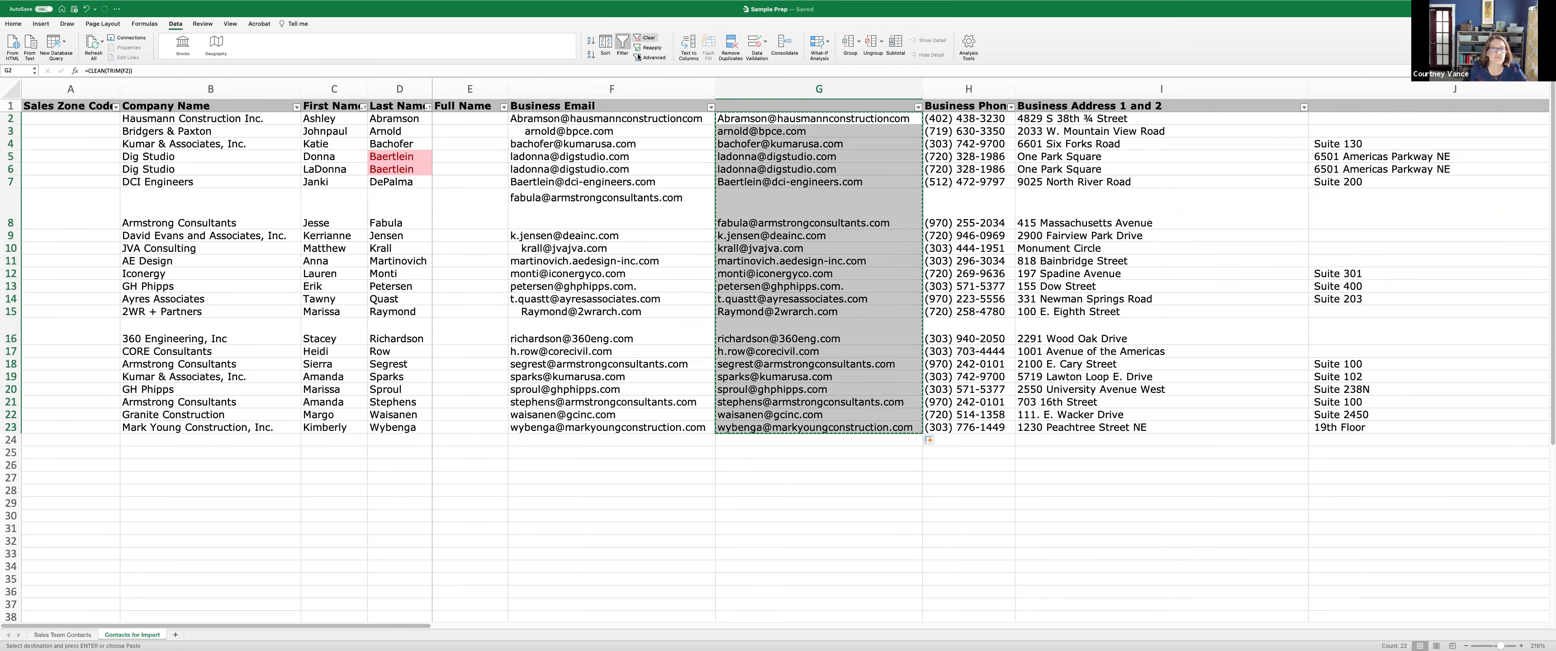
click(599, 117)
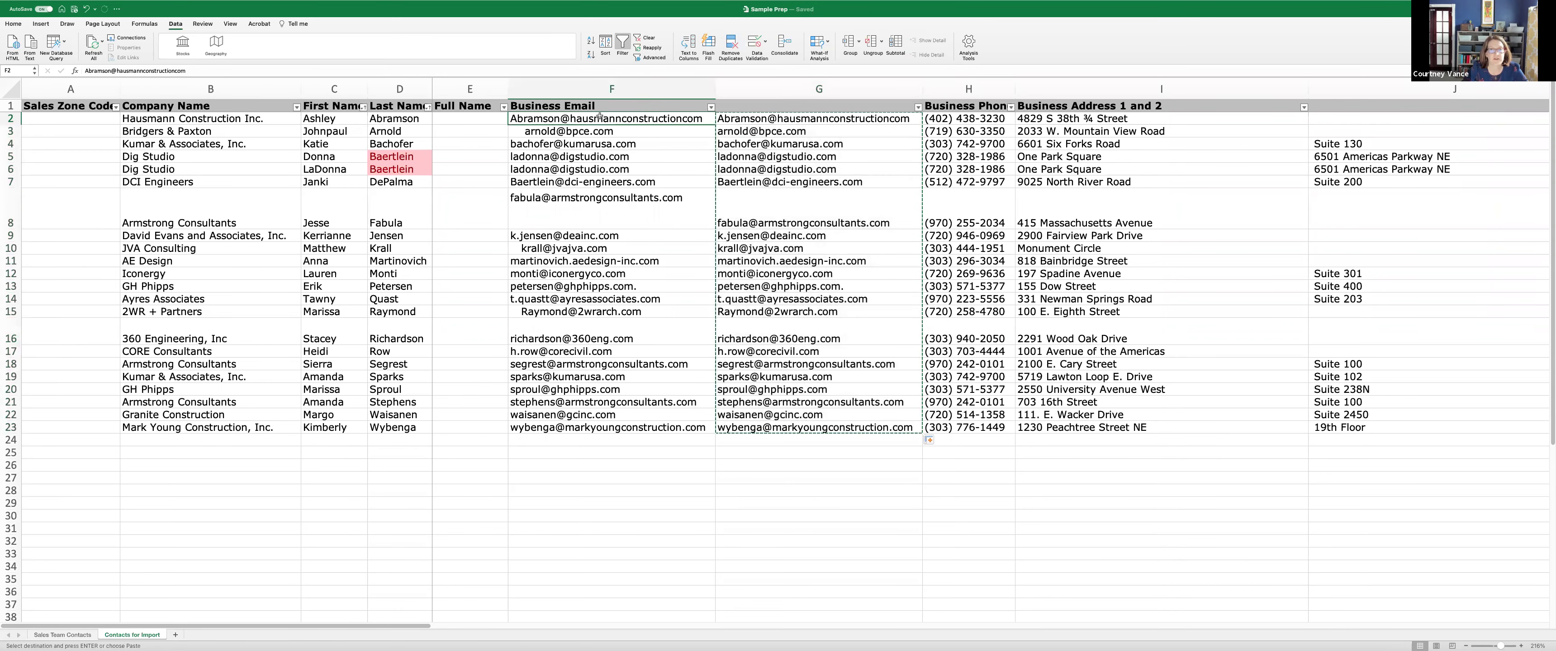
right_click(600, 119)
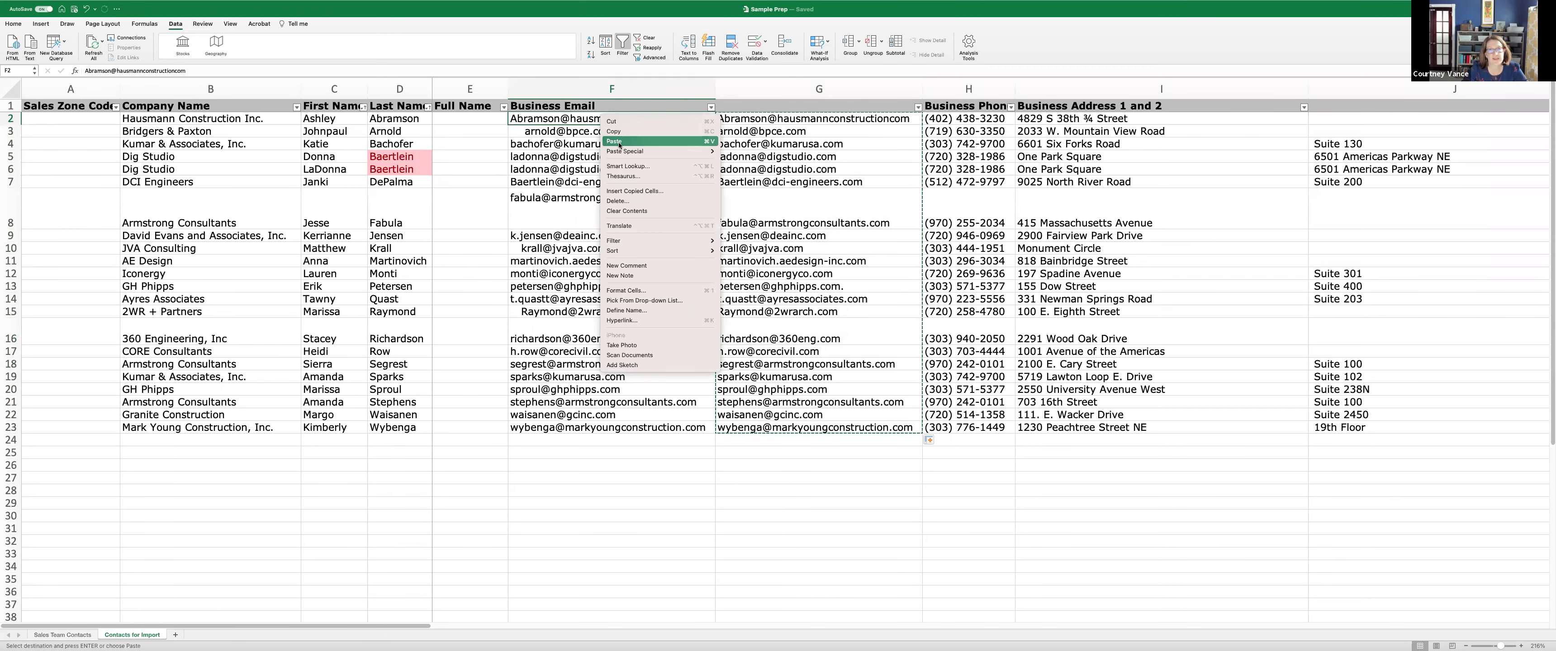
mouse_move(619, 150)
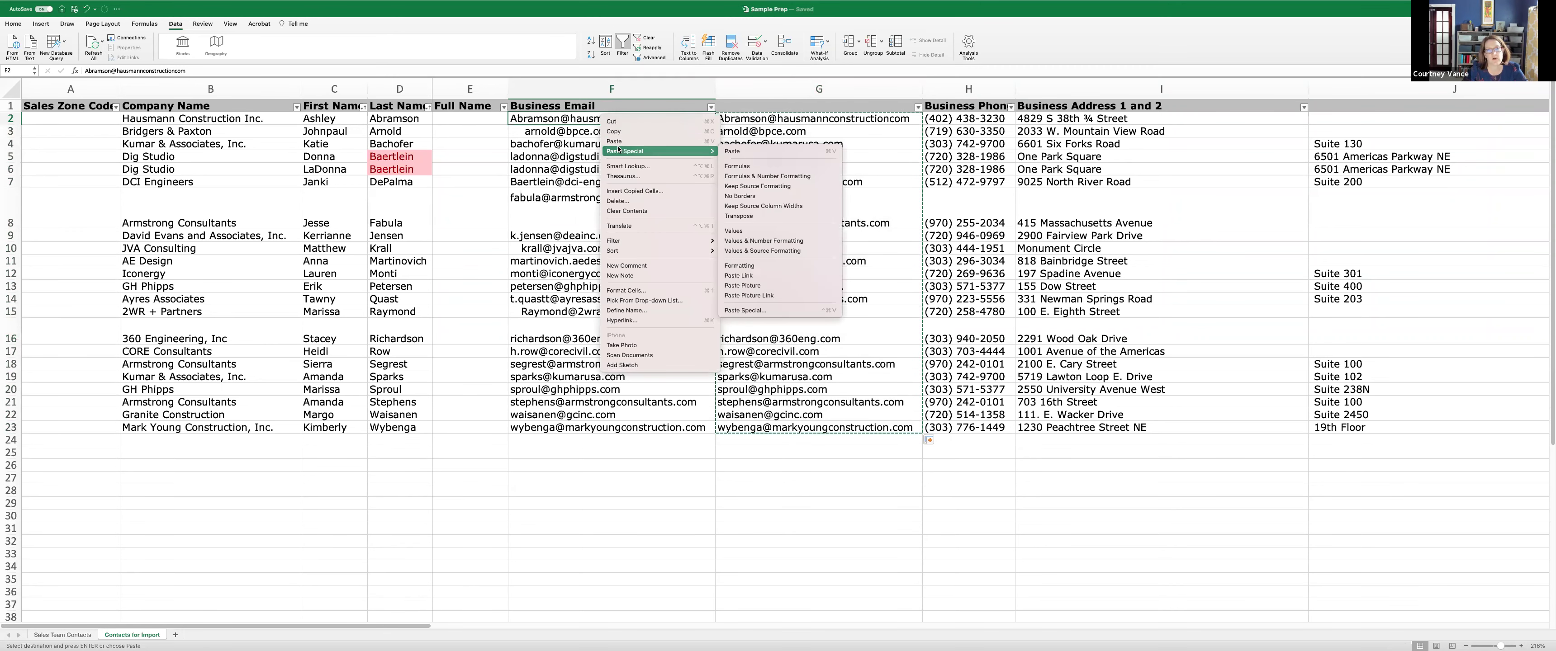
click(739, 231)
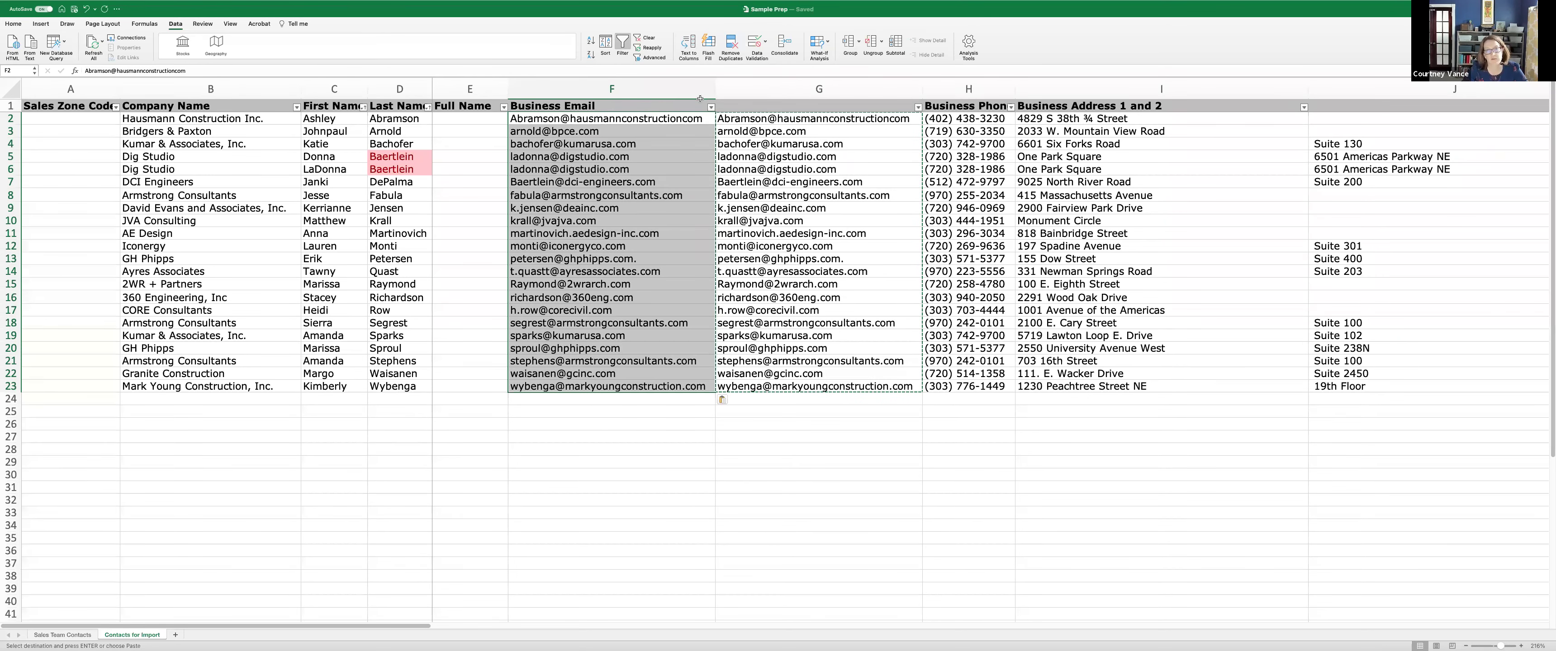
- Clear the contents of helper column G beside Business Email
click(758, 81)
key(Right)
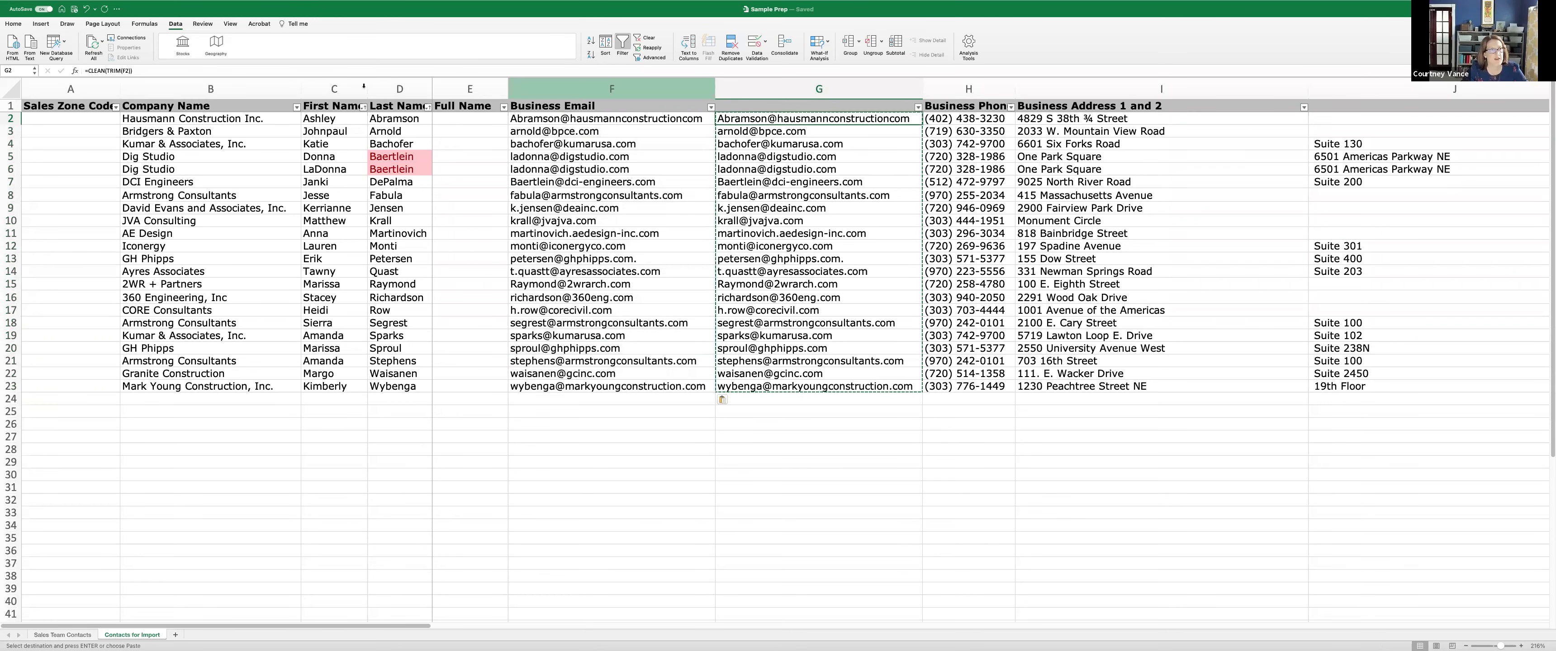
click(763, 81)
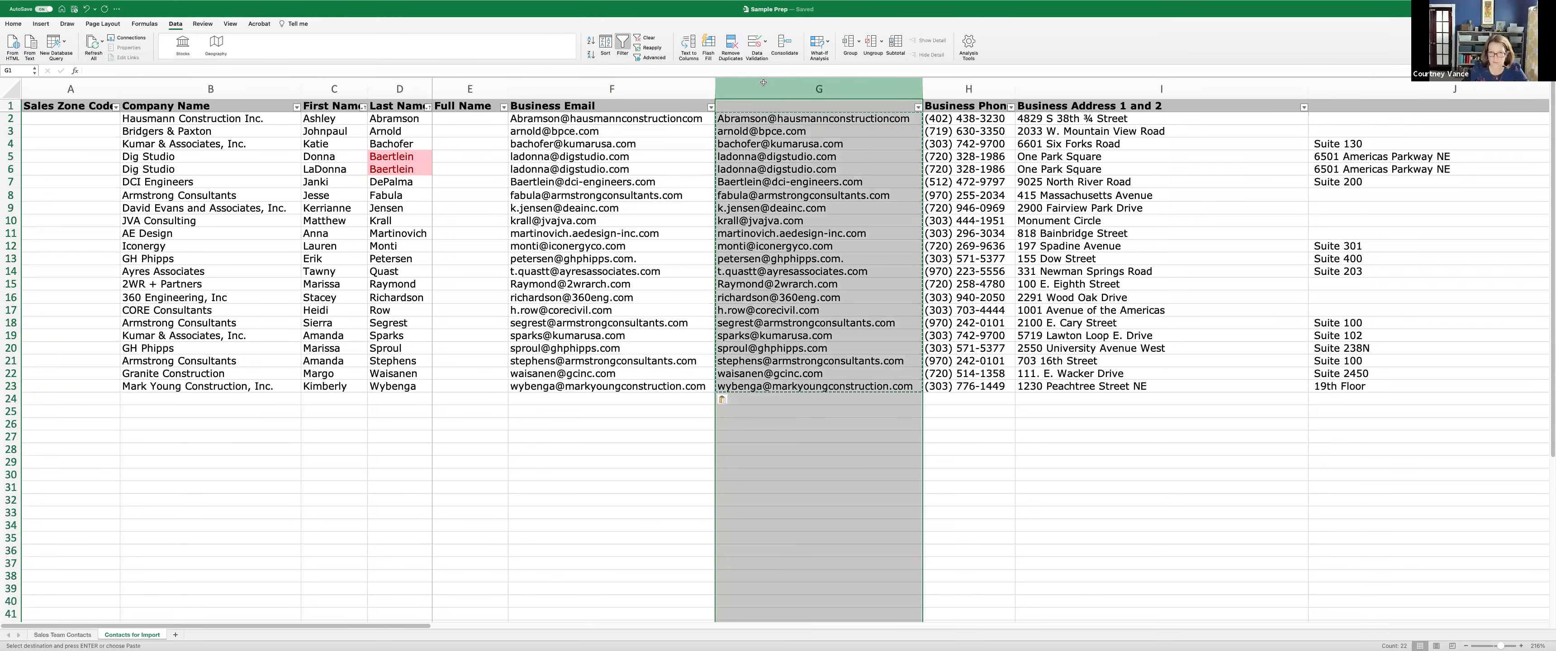
key(Delete)
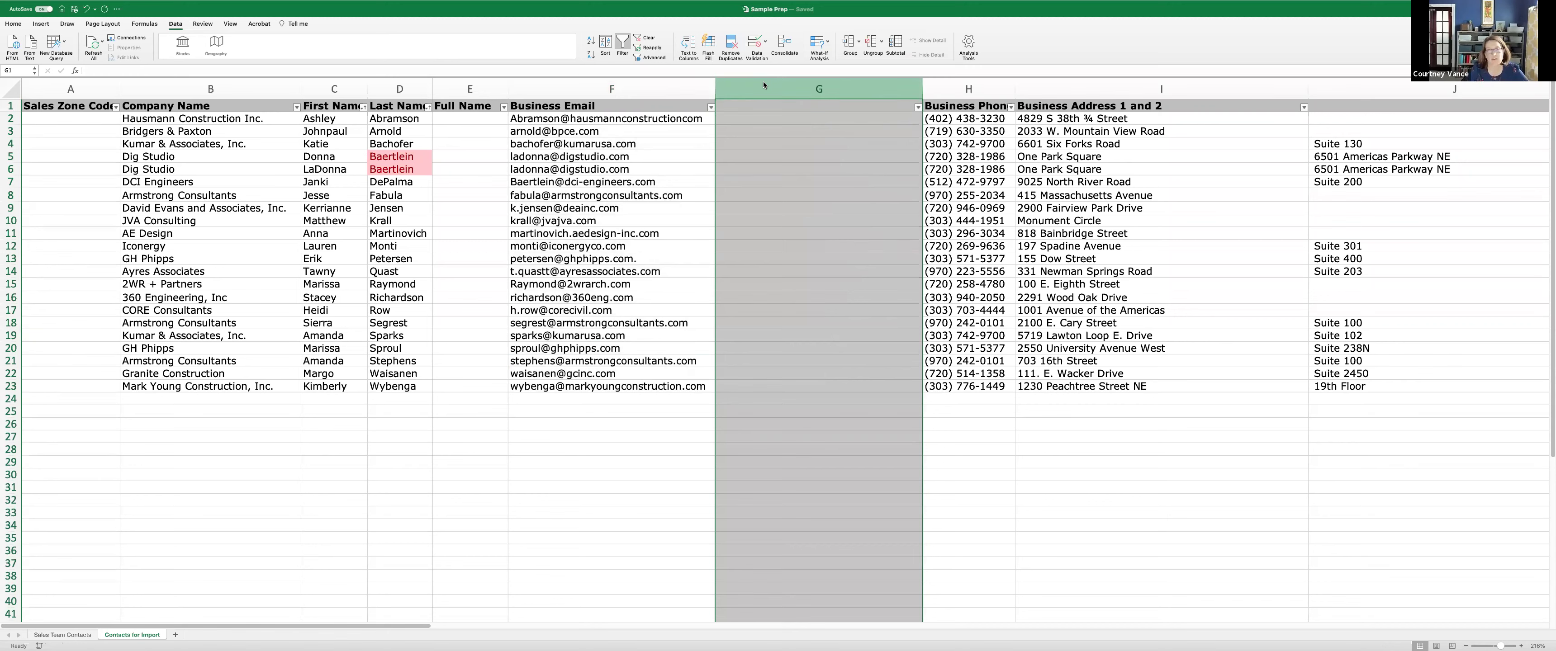
click(90, 637)
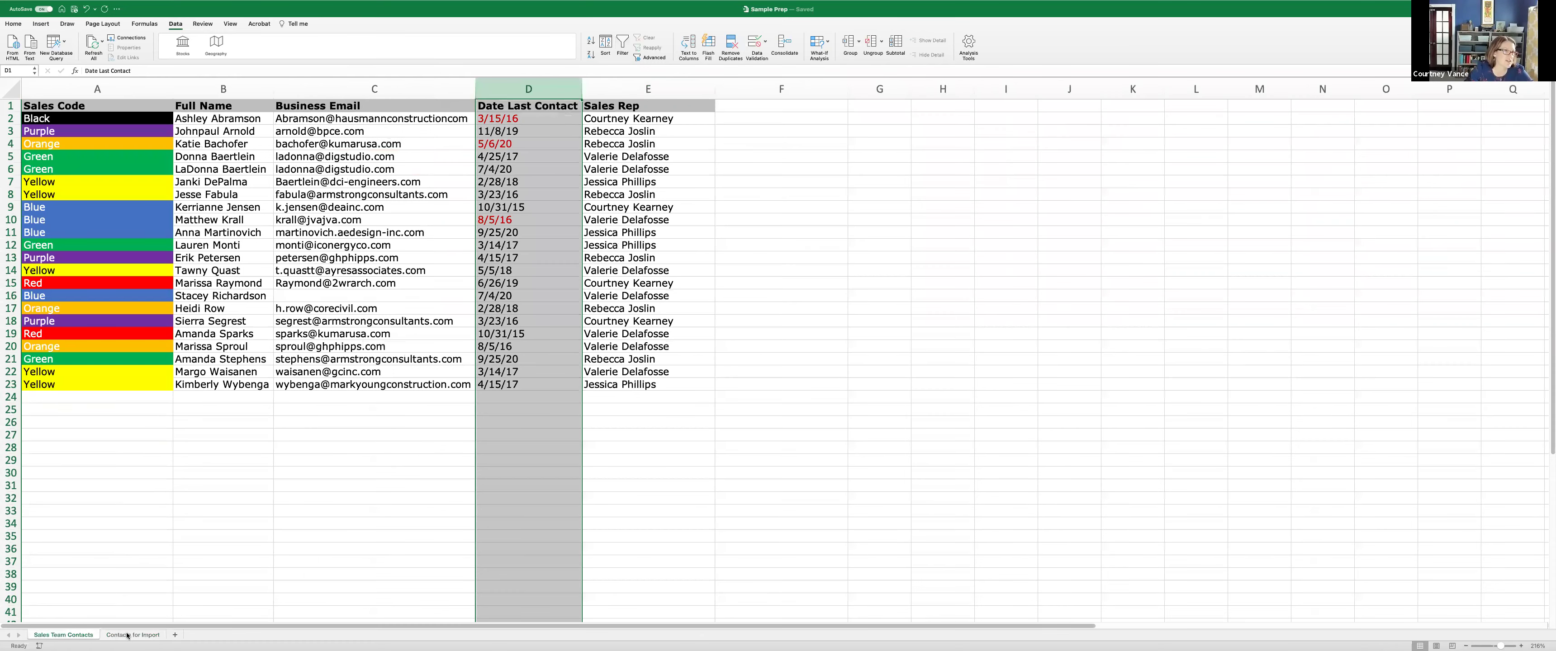
click(110, 634)
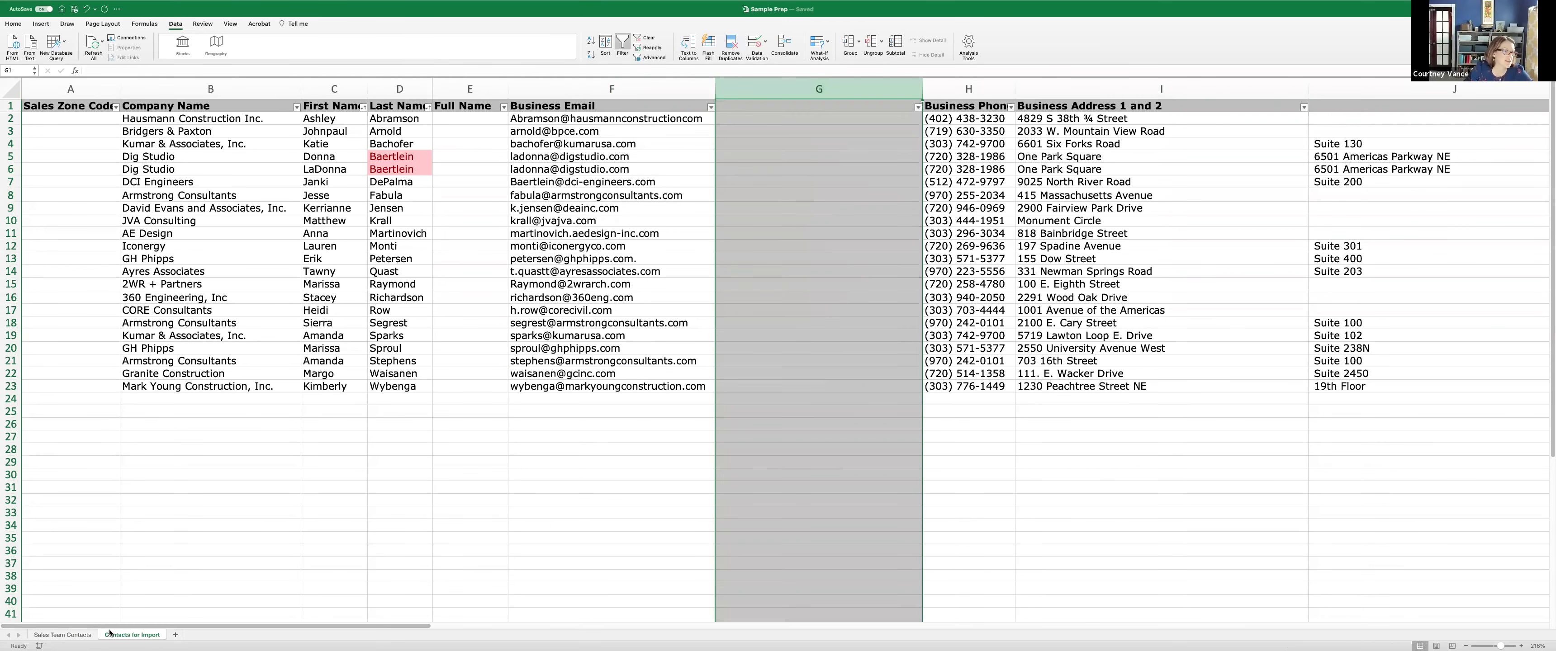
click(56, 635)
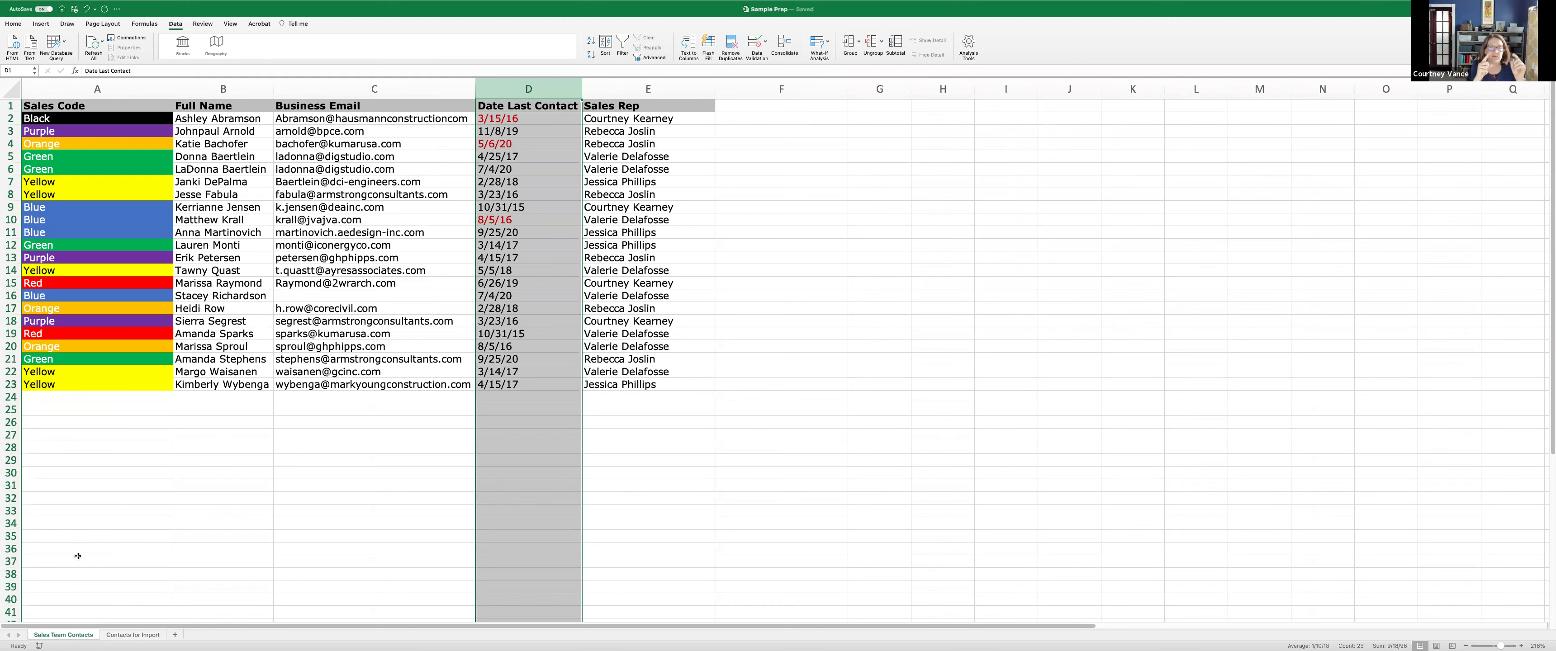
click(133, 635)
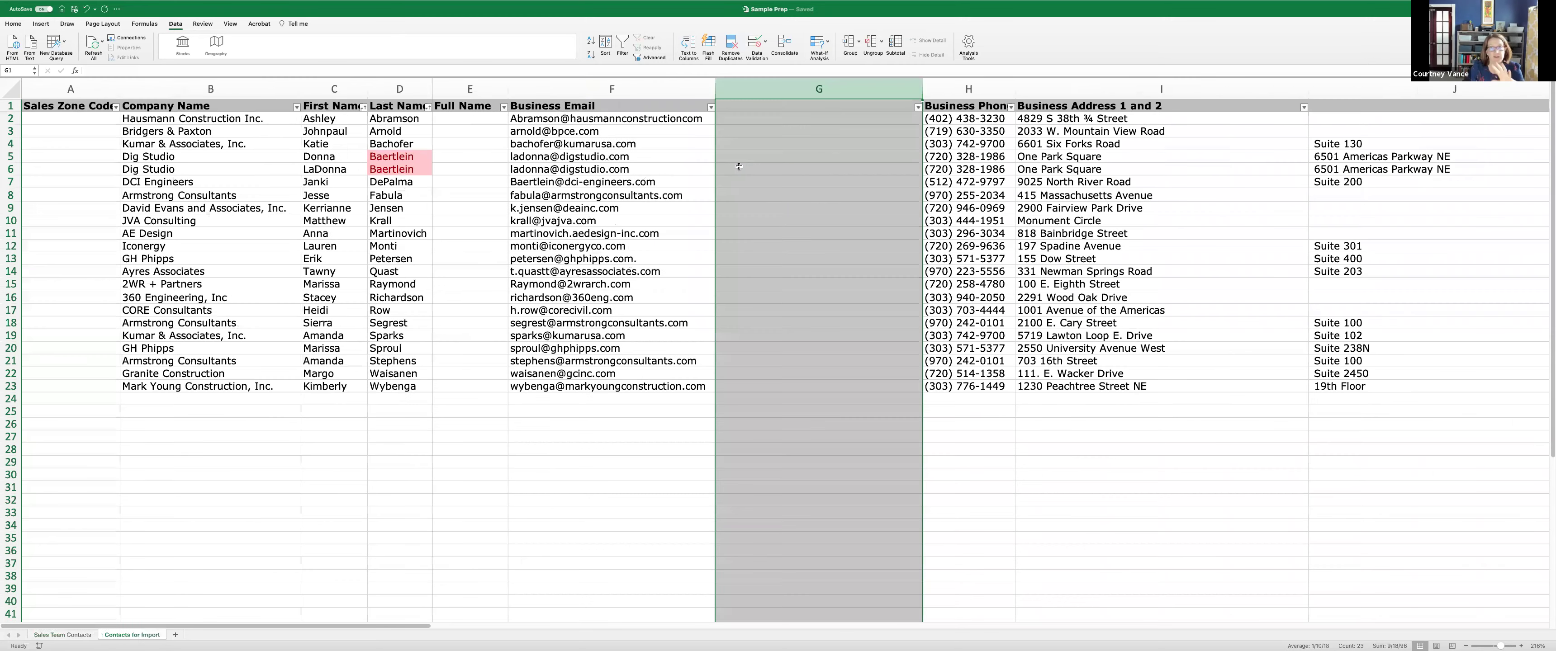
- Enter =VLOOKUP(F2,'Sales Team Contacts'!C:C,1,FALSE) in cell G2 of Contacts for Import and fill it down to row 23
click(798, 114)
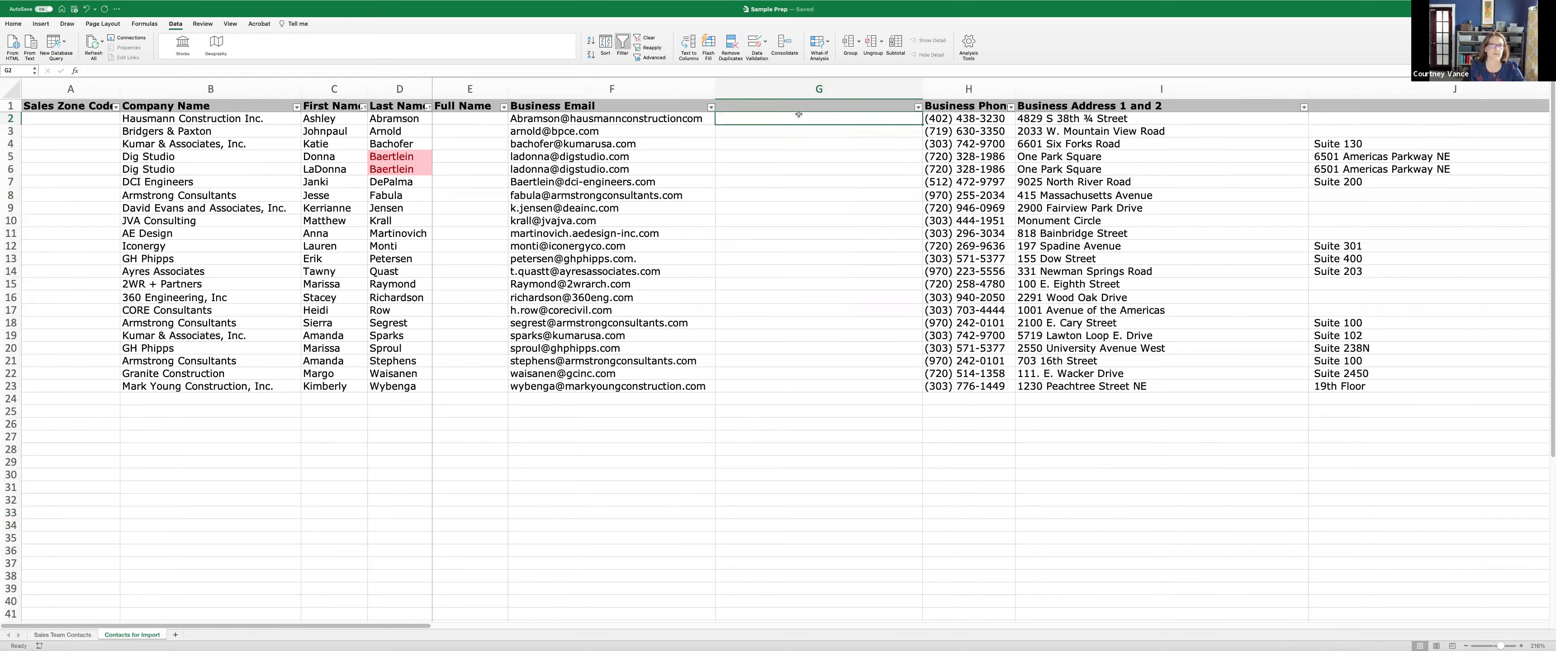
text(=VLOOKUP()
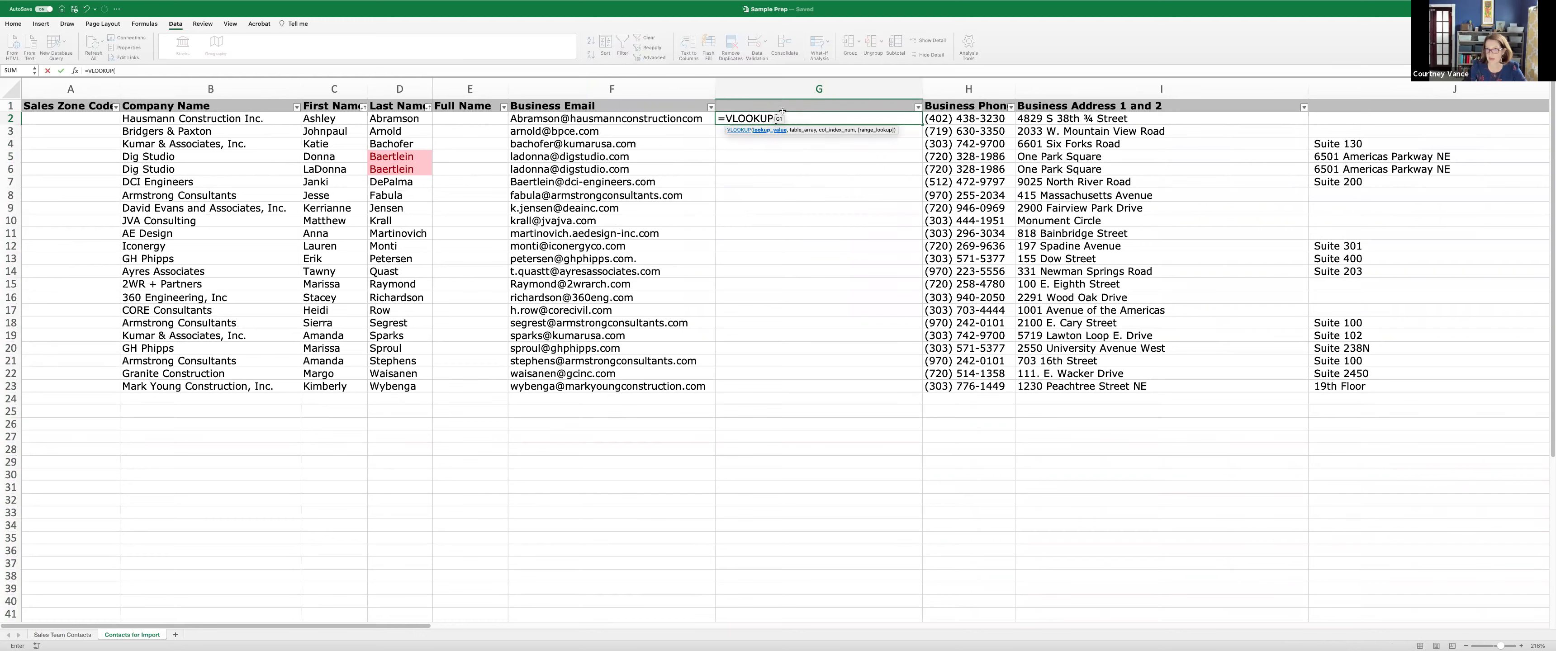
click(614, 118)
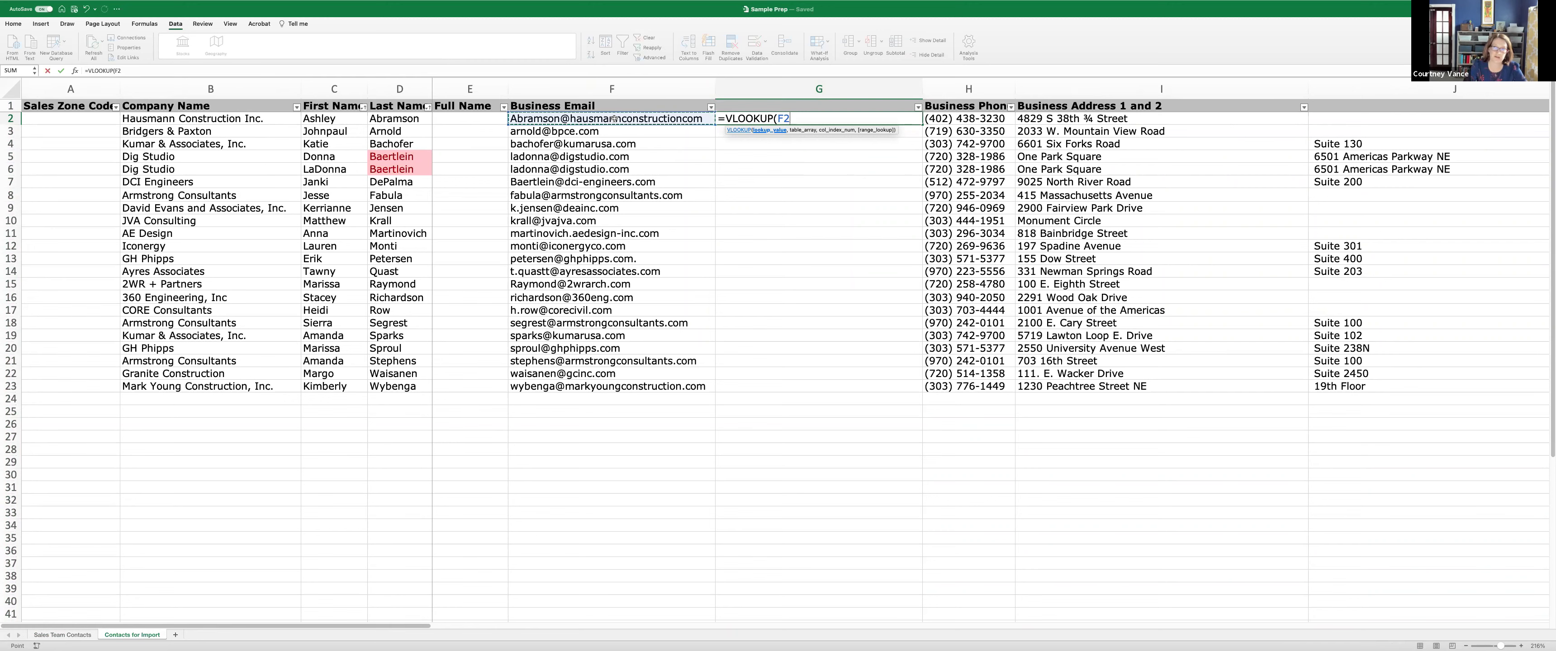
text(,)
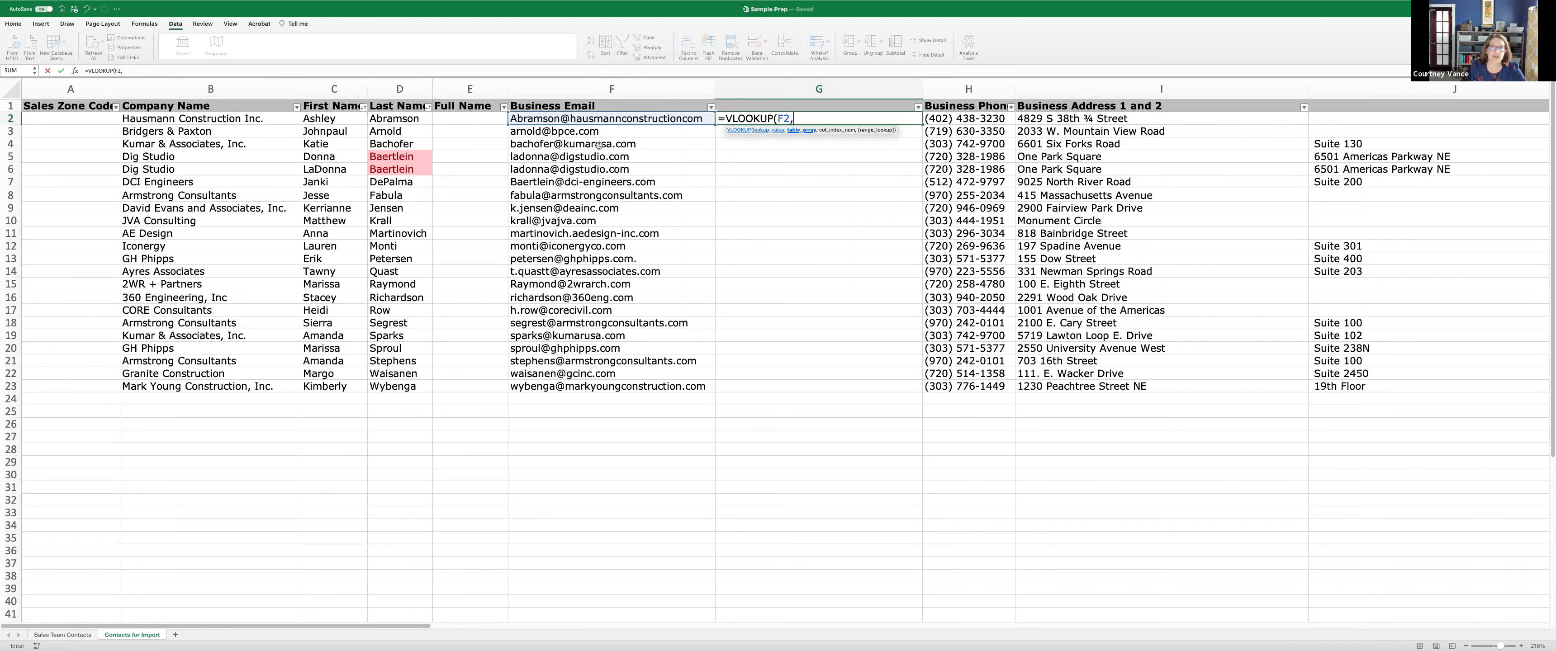
click(58, 635)
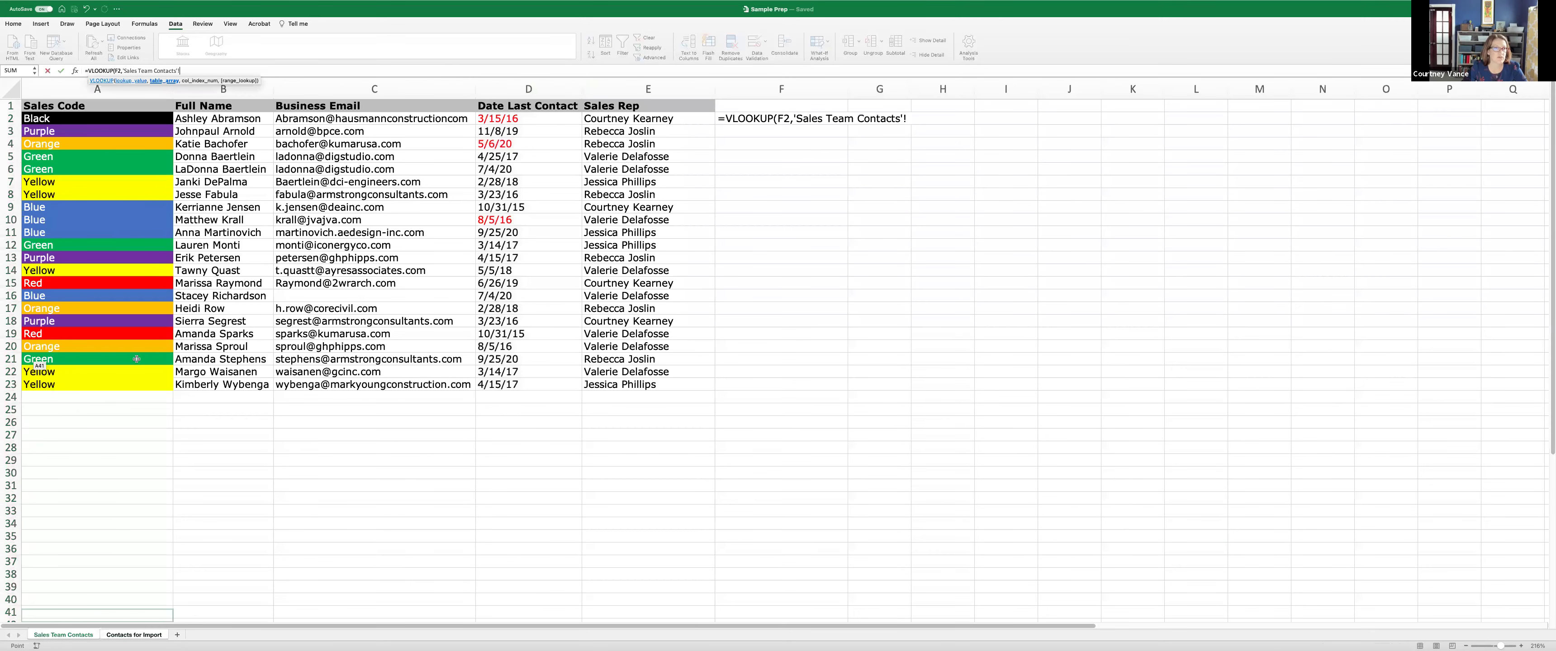
click(337, 81)
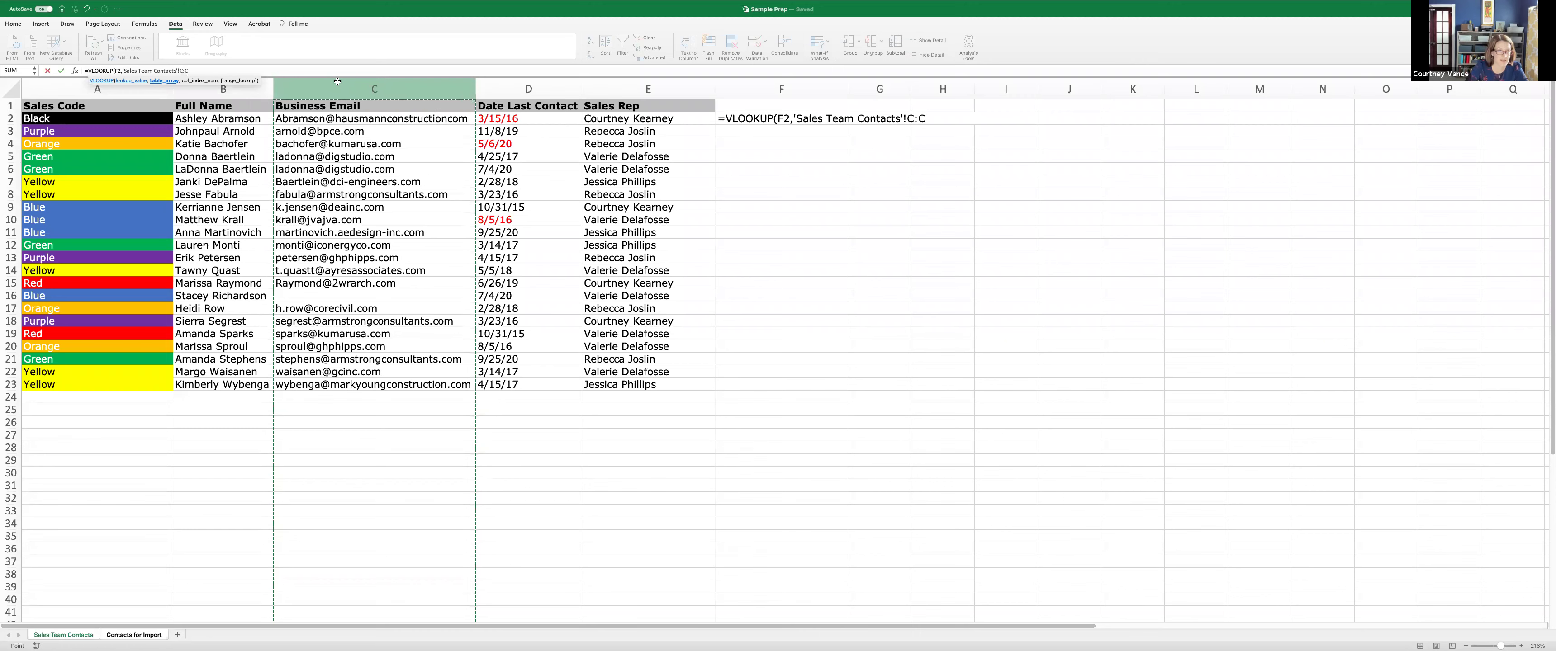
text(,1)
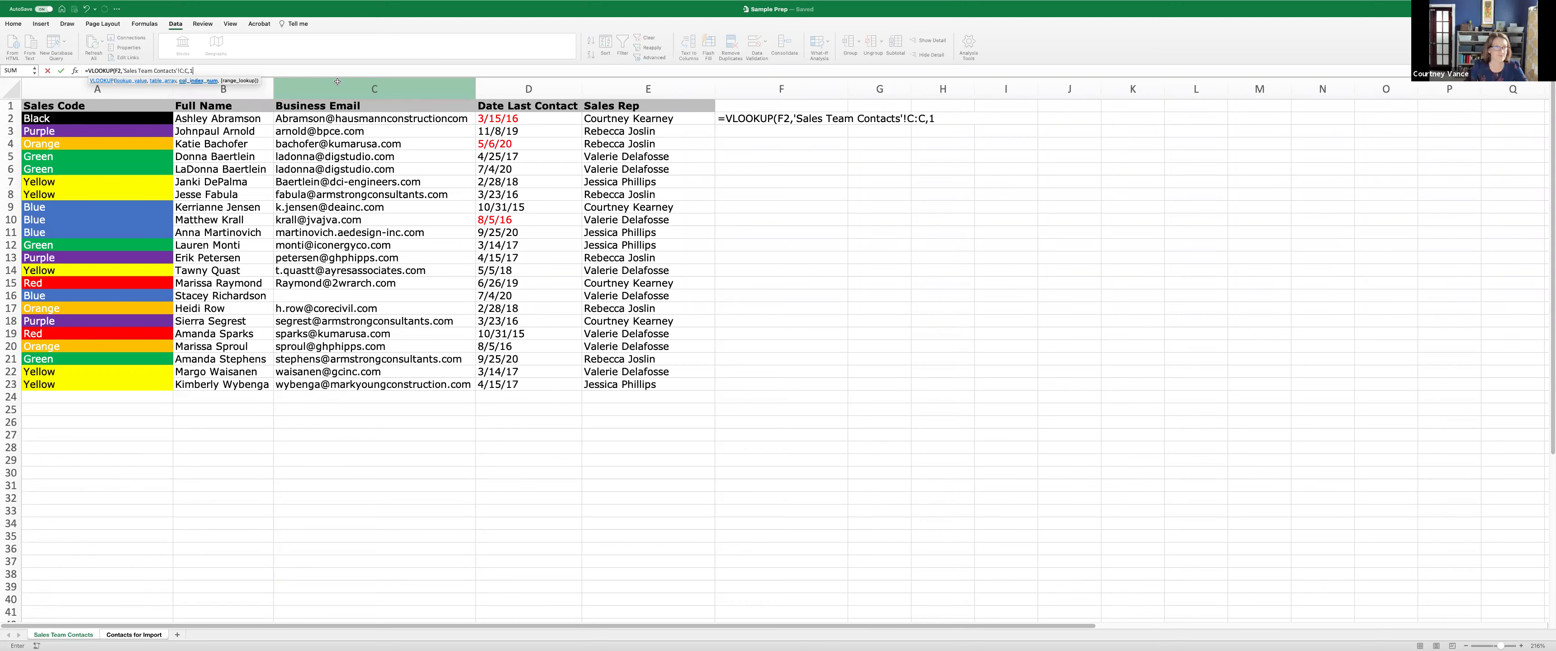
text(,)
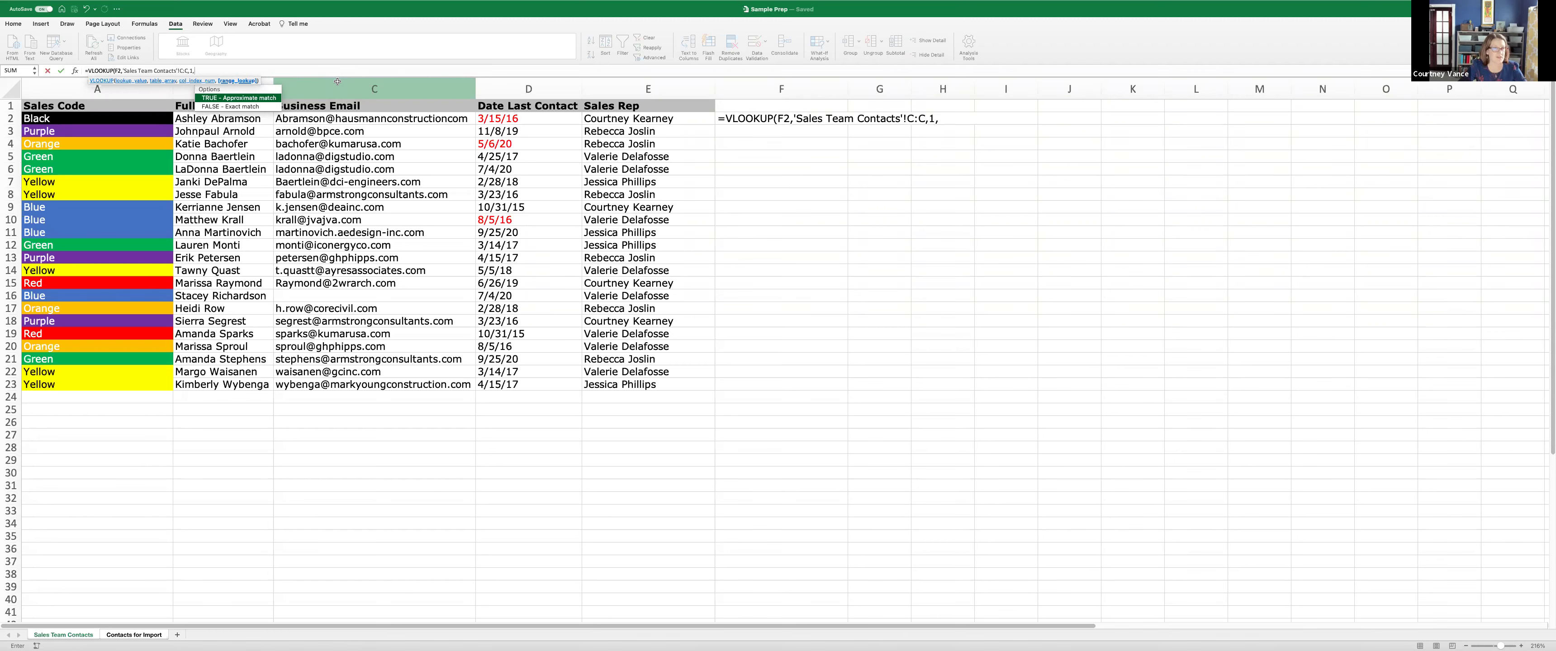
key(Down)
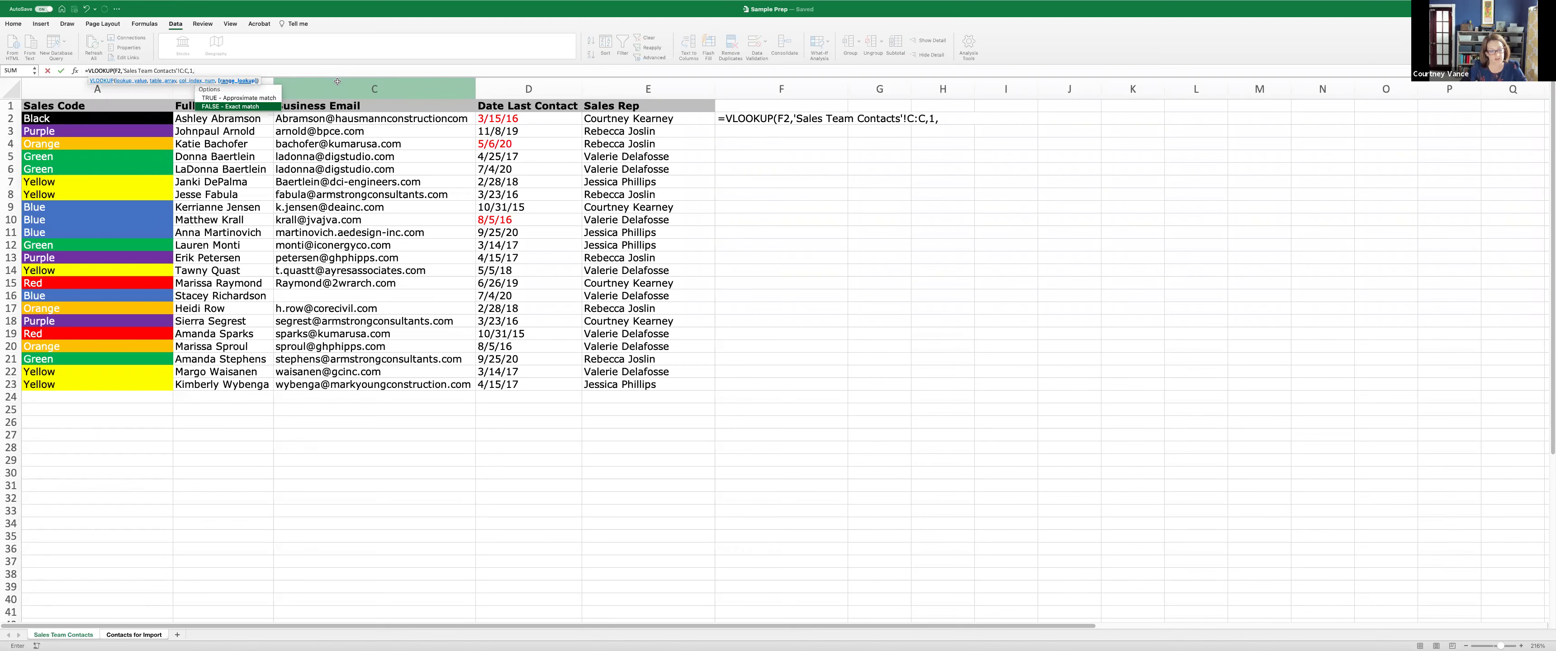
key(Tab)
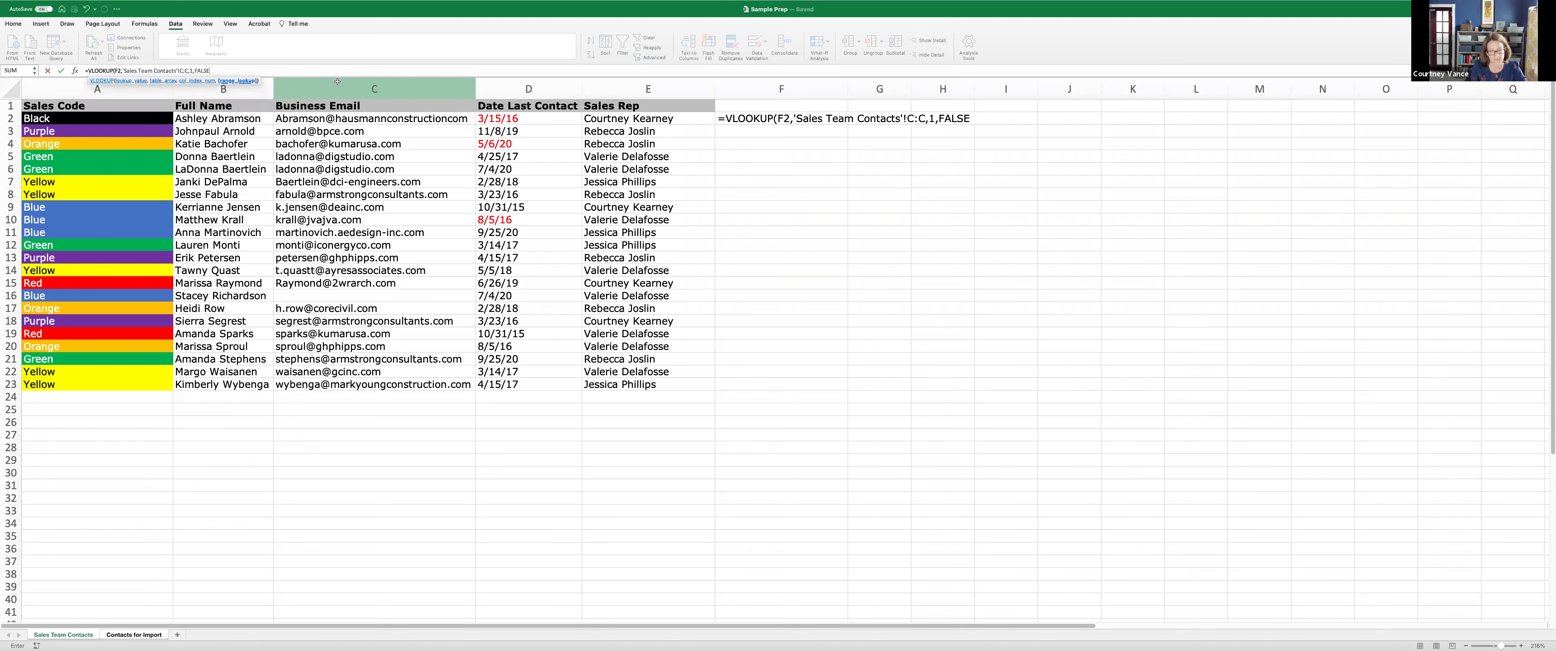
text())
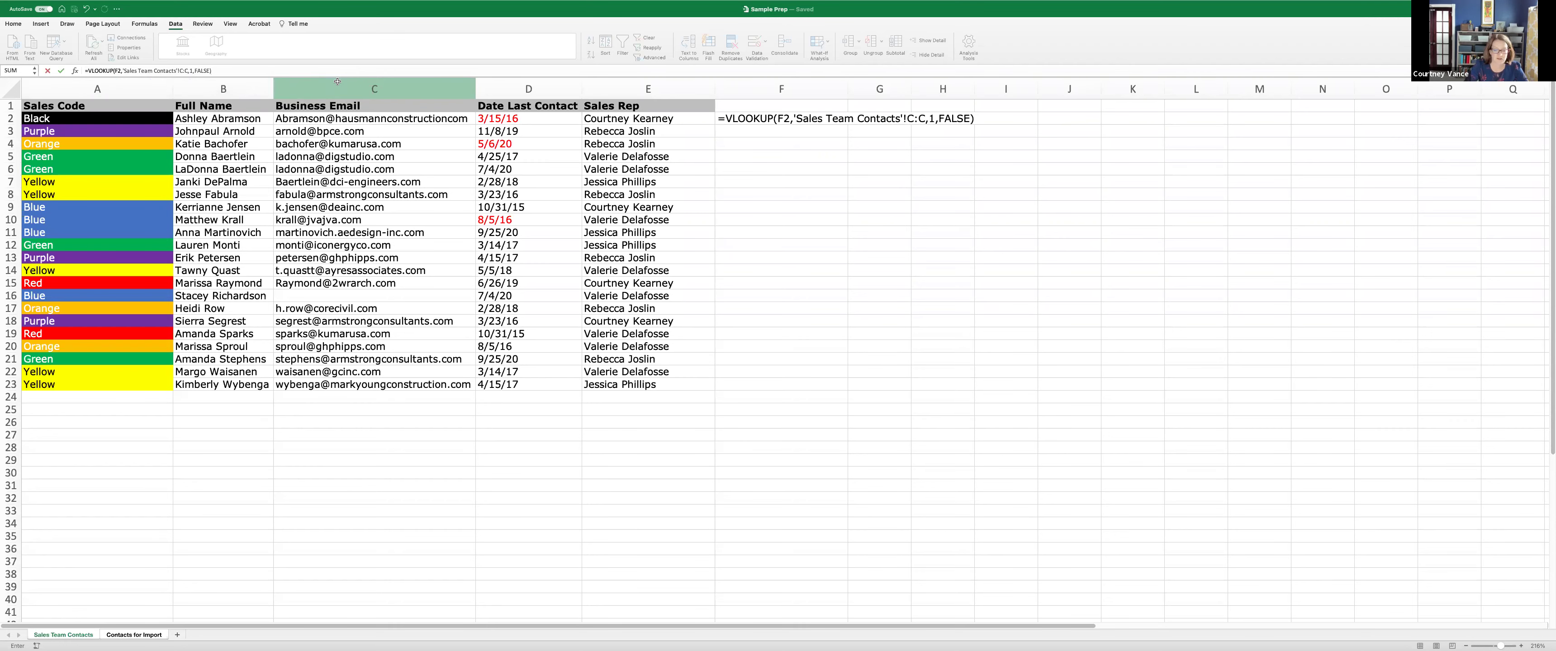
key(Return)
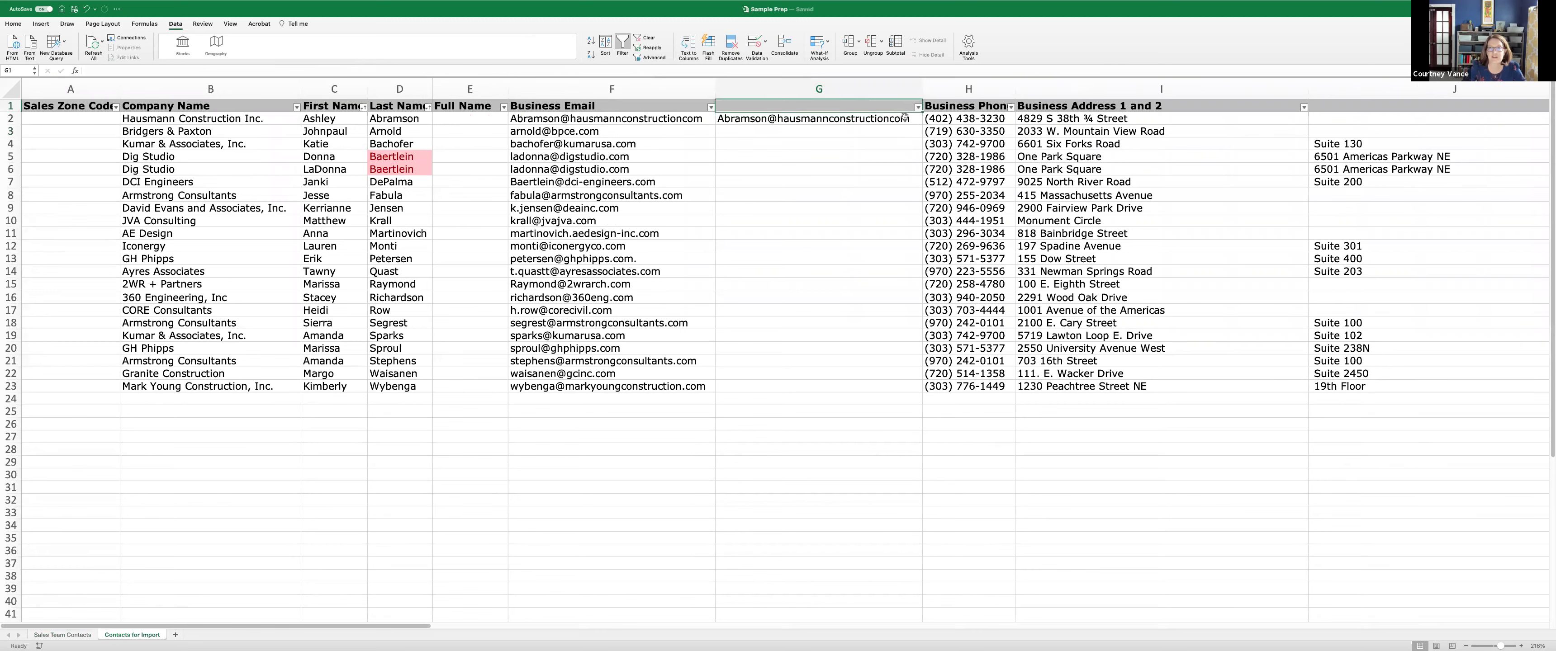
click(918, 120)
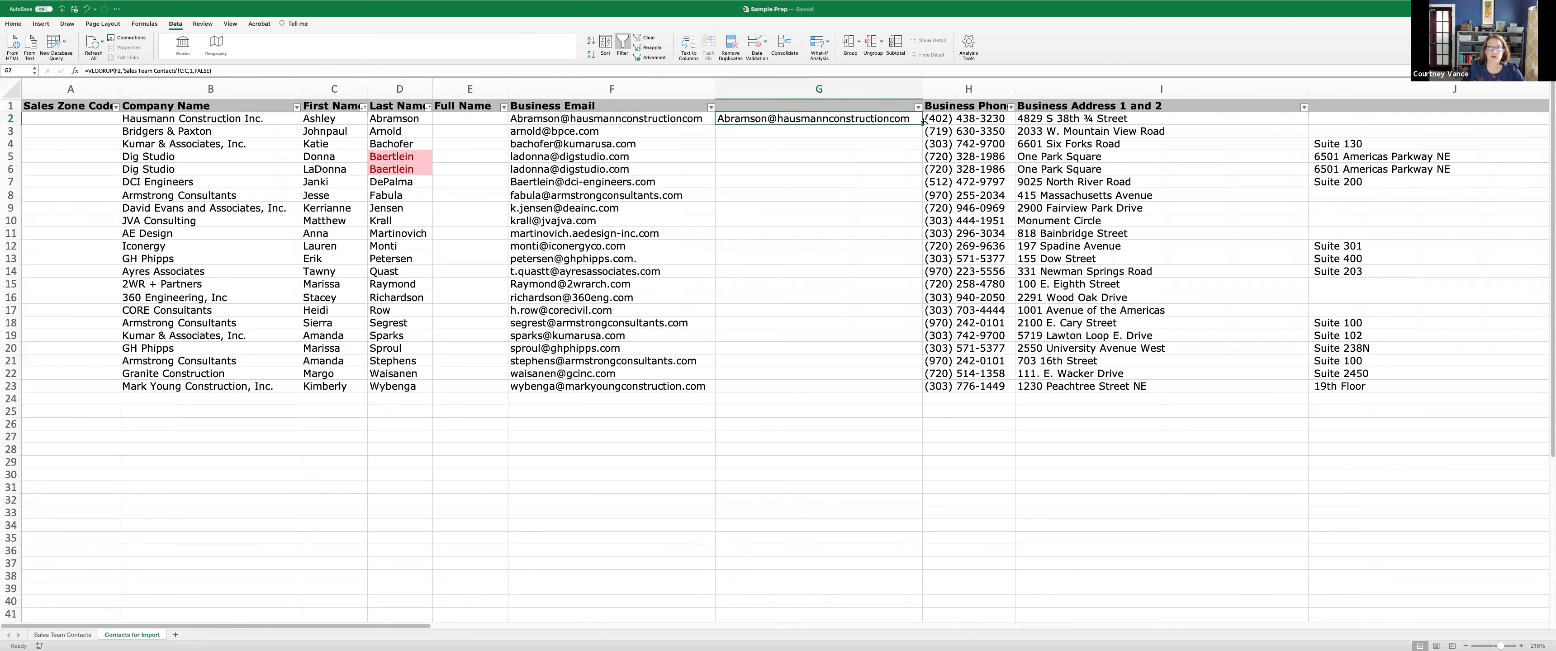
double_click(922, 121)
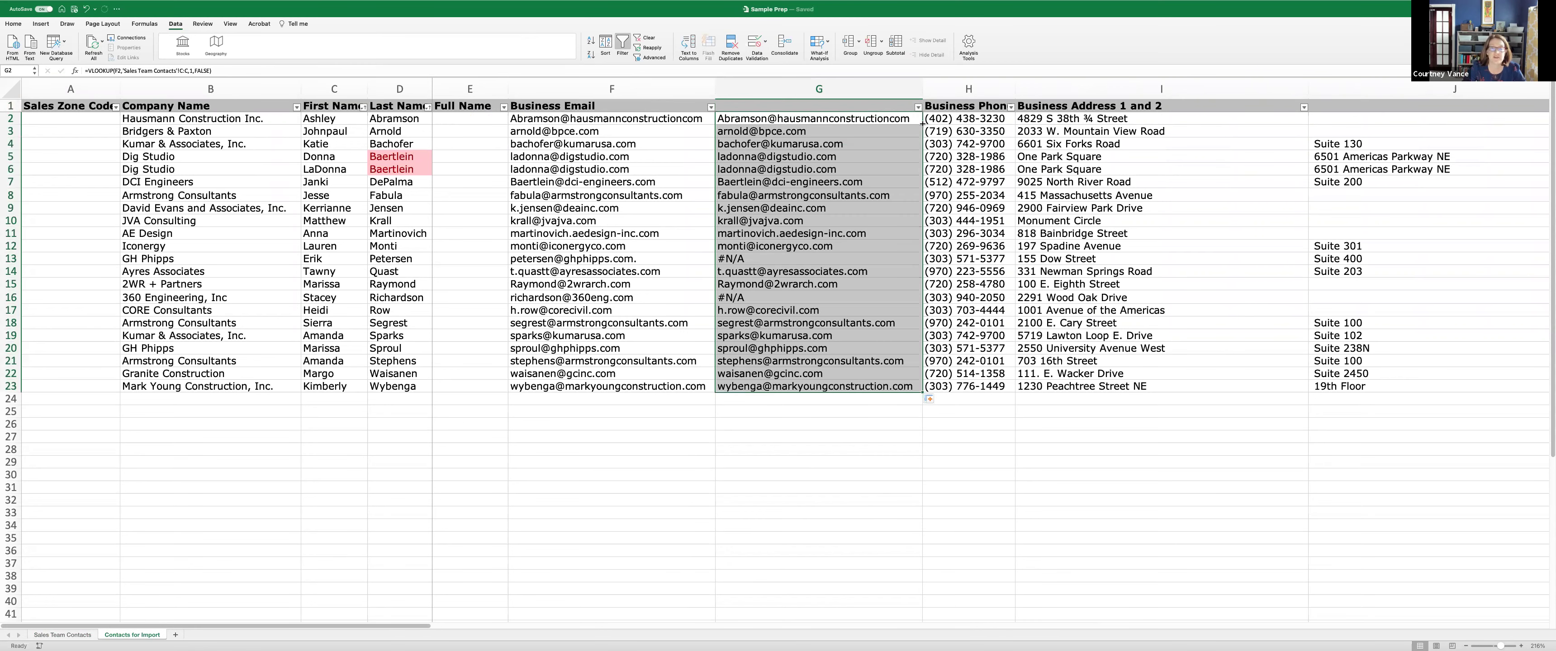
- Filter column G for entries containing # to isolate the emails with lookup errors
click(773, 257)
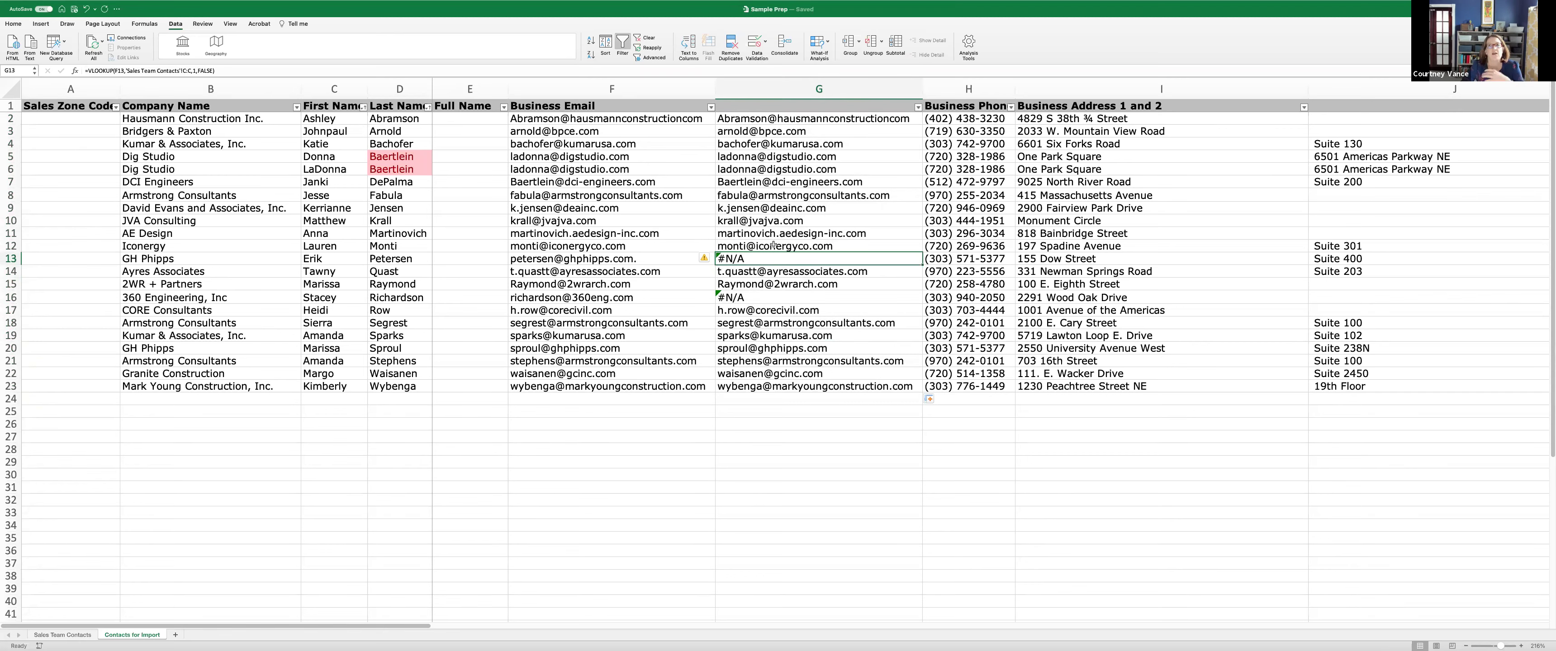
click(917, 108)
text(3)
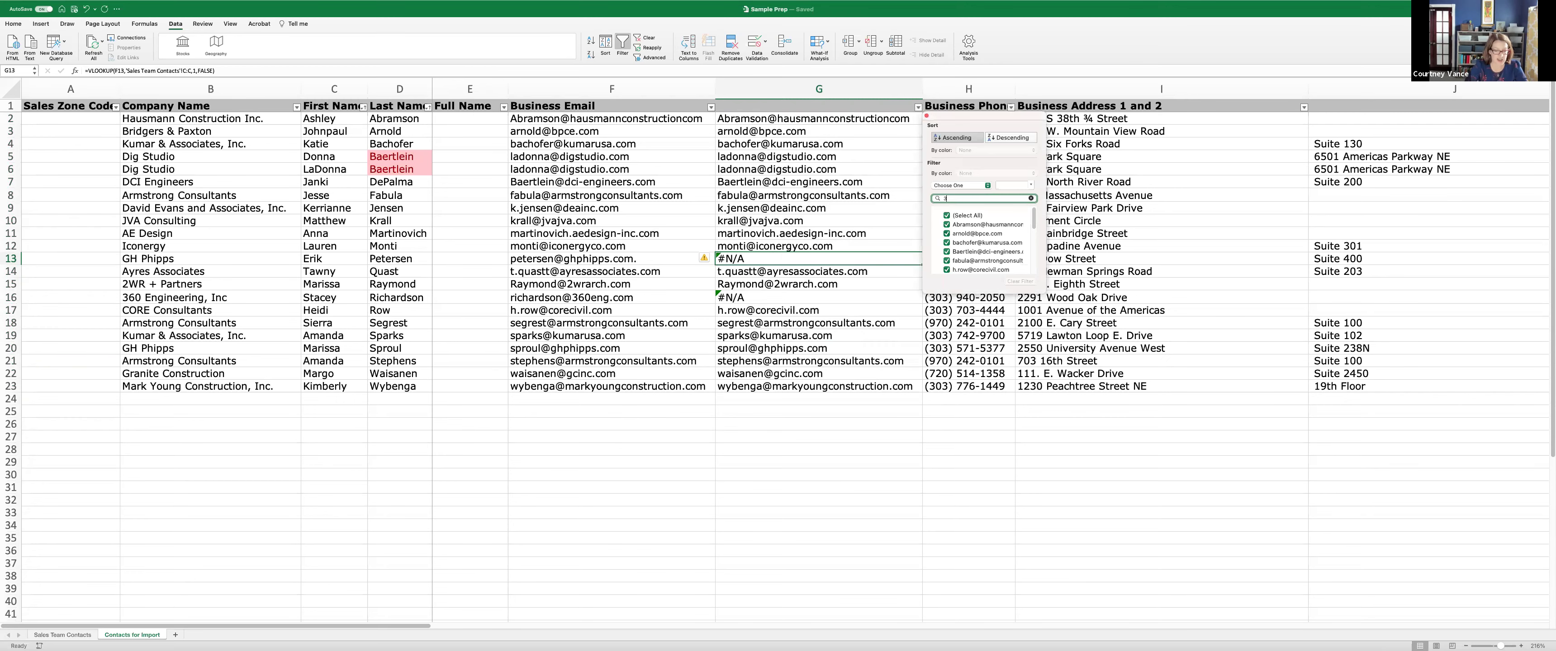
key(BackSpace)
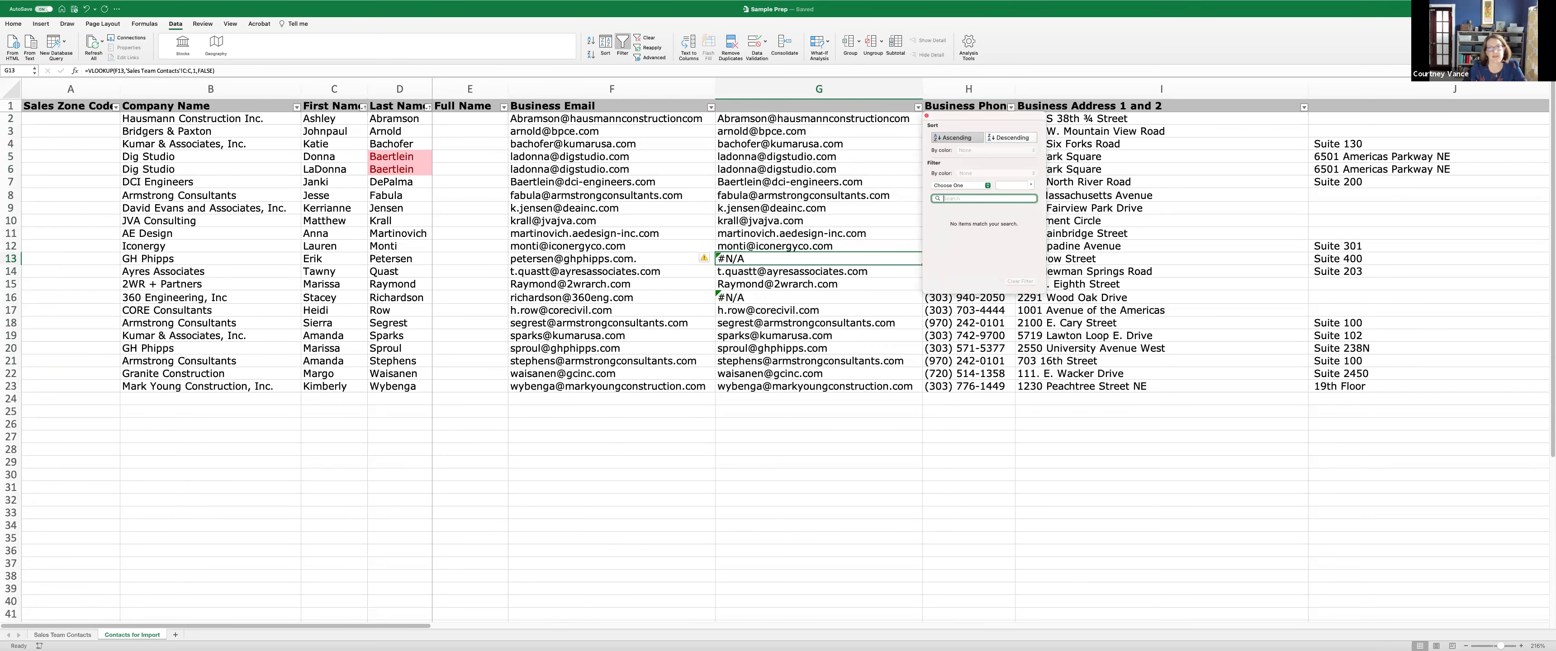
text(#)
key(Return)
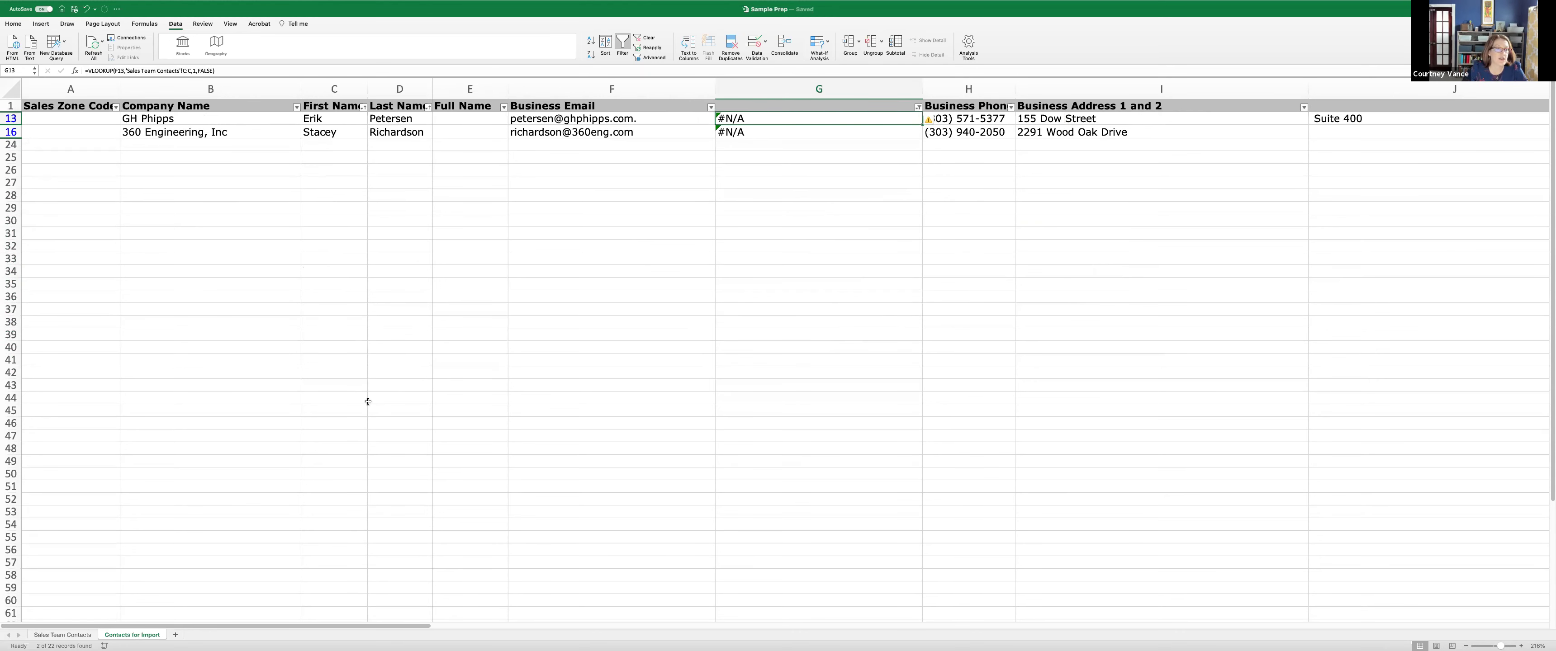
- Remove the trailing period from the GH Phipps contact's business email in cell F13
click(668, 122)
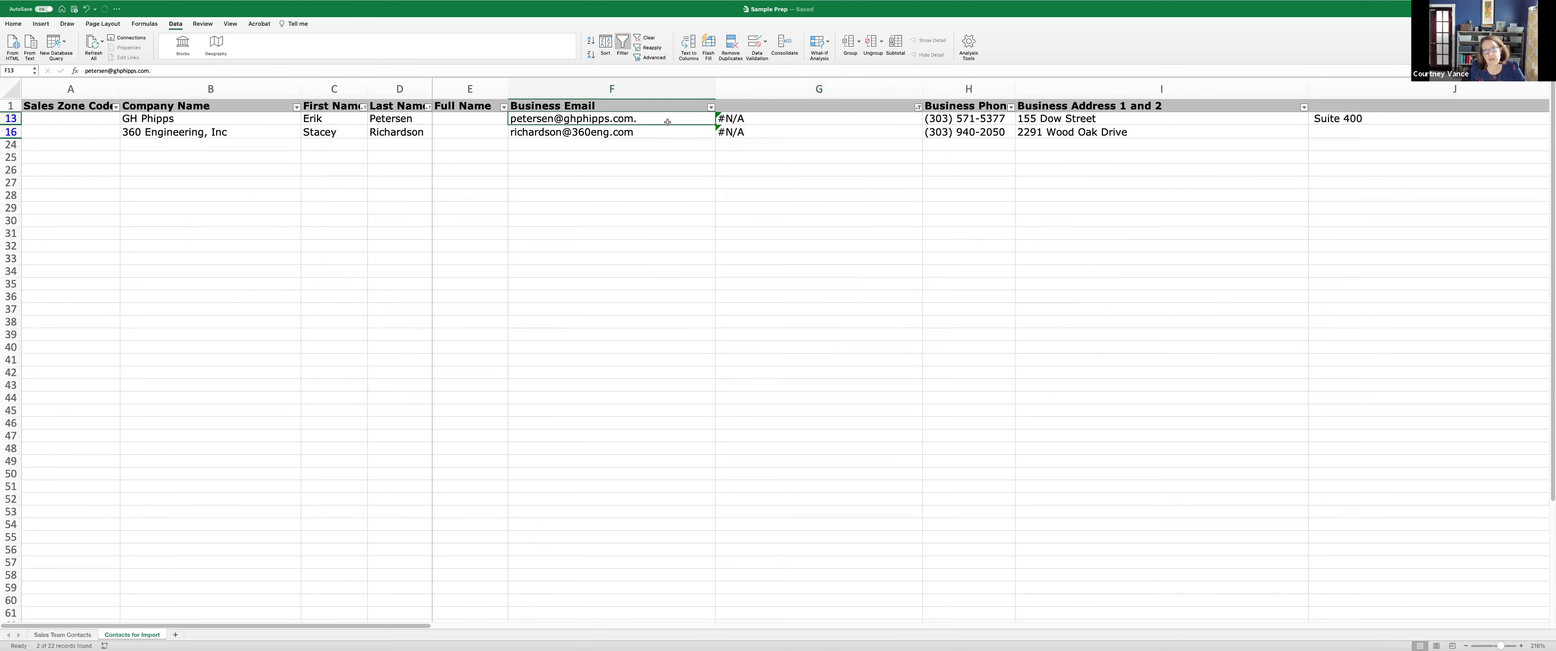
double_click(664, 121)
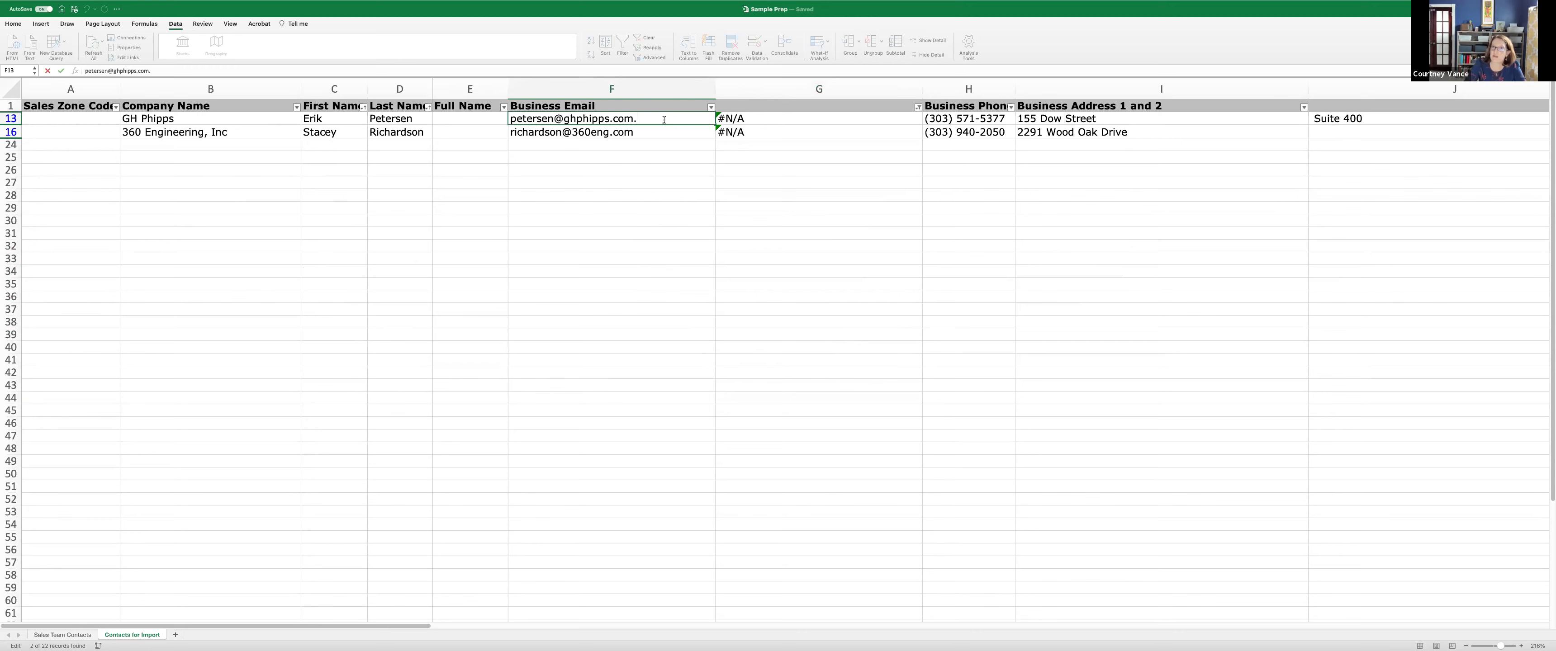
key(BackSpace)
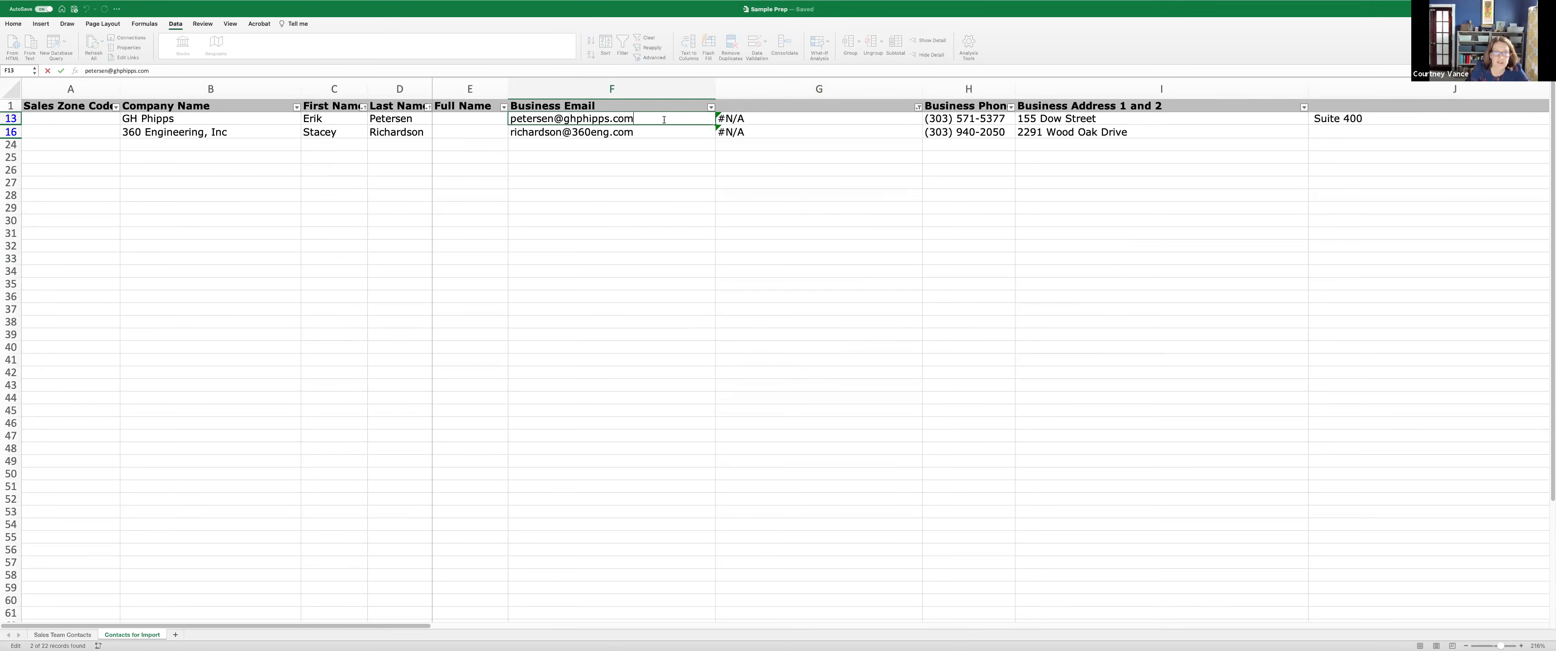
key(Return)
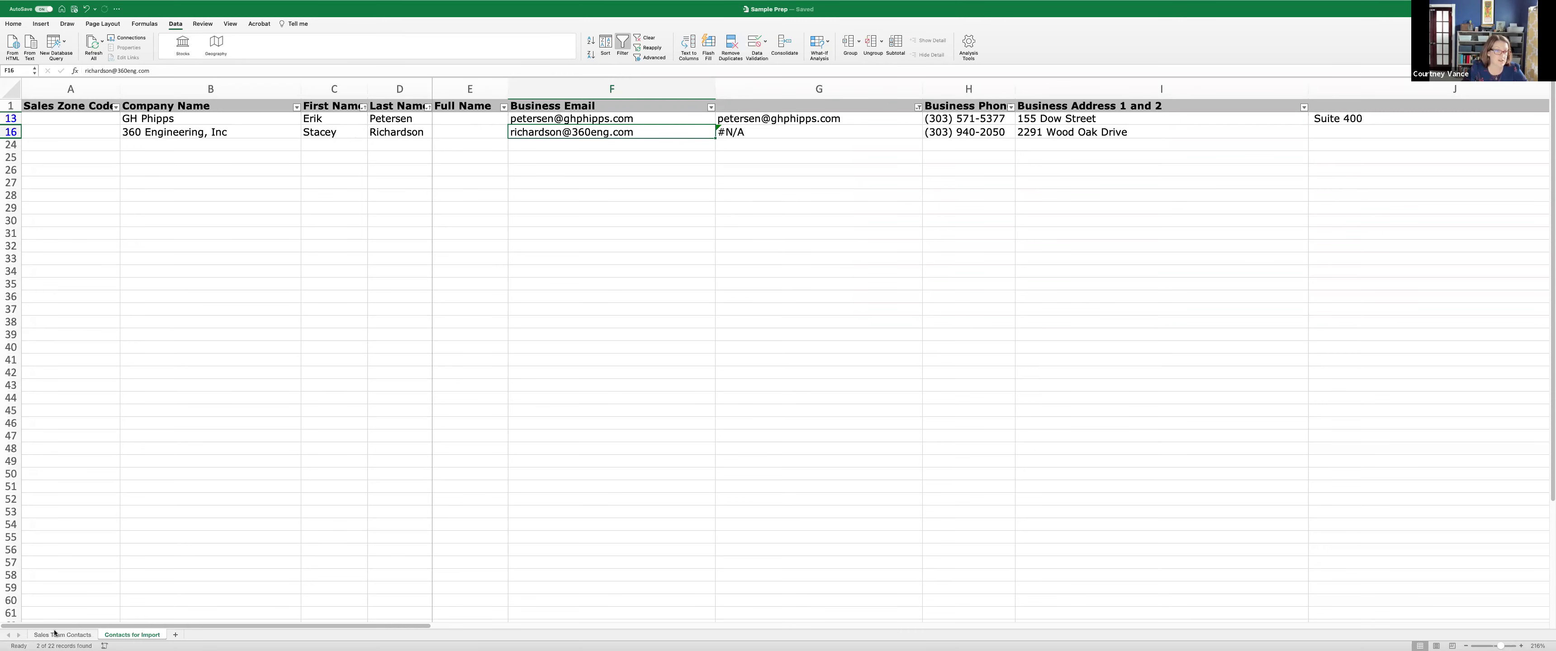
- Check cell C16 on Sales Team Contacts, and clear the column G filter on Contacts for Import
key(ctrl+Page_Up)
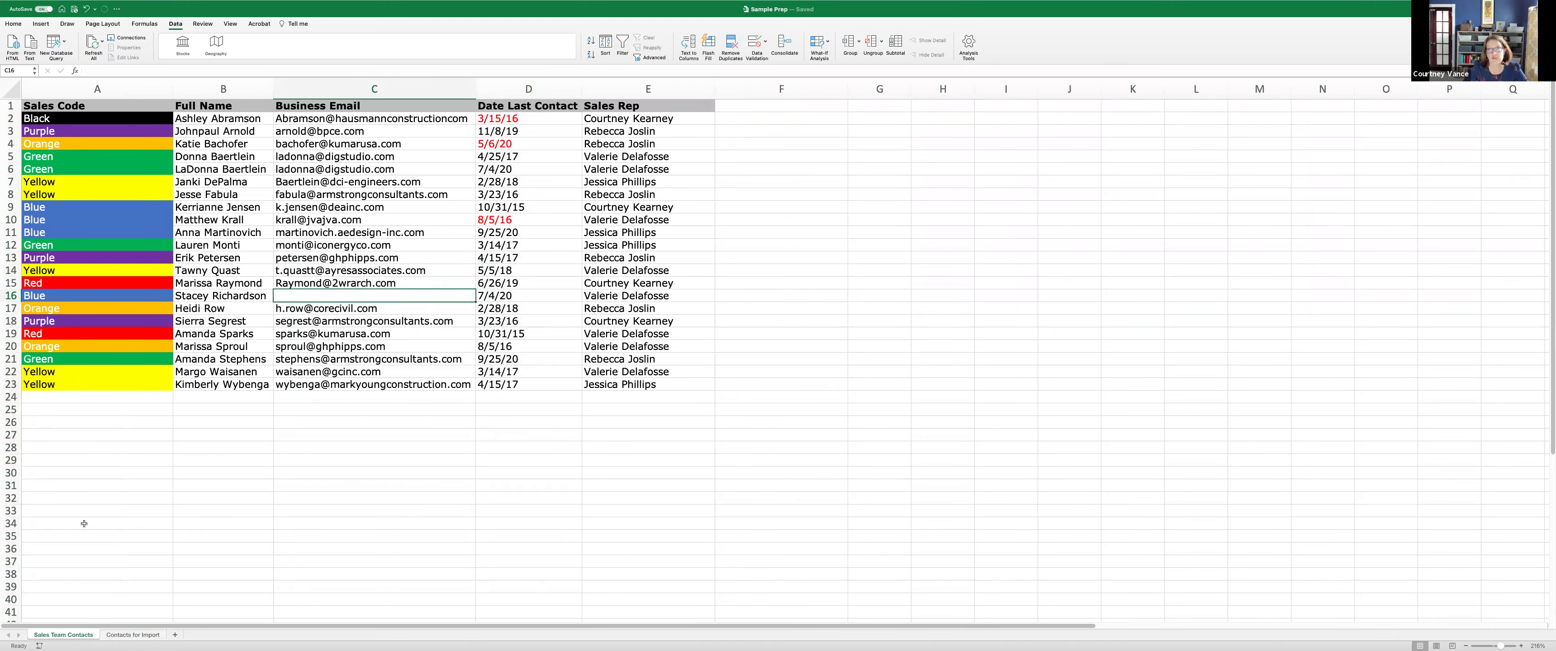
click(131, 635)
click(919, 107)
click(946, 239)
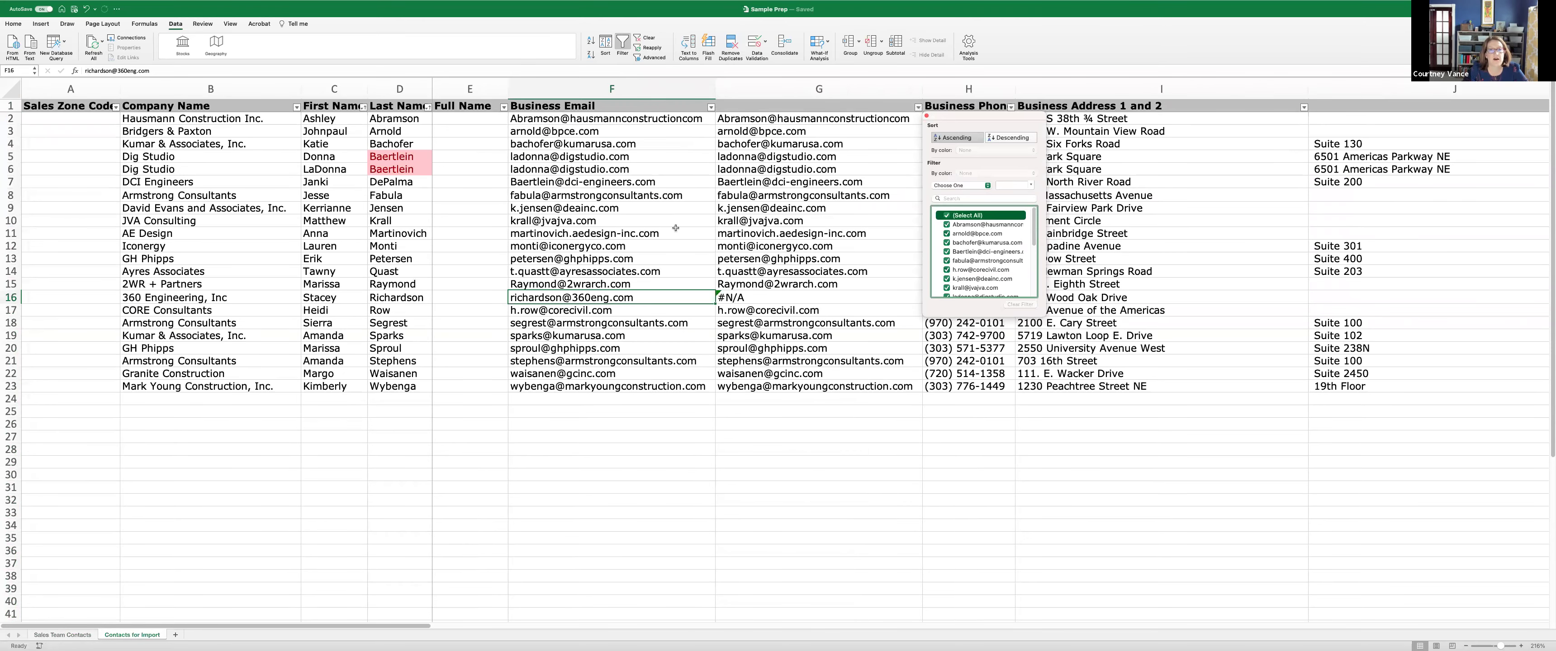
click(743, 295)
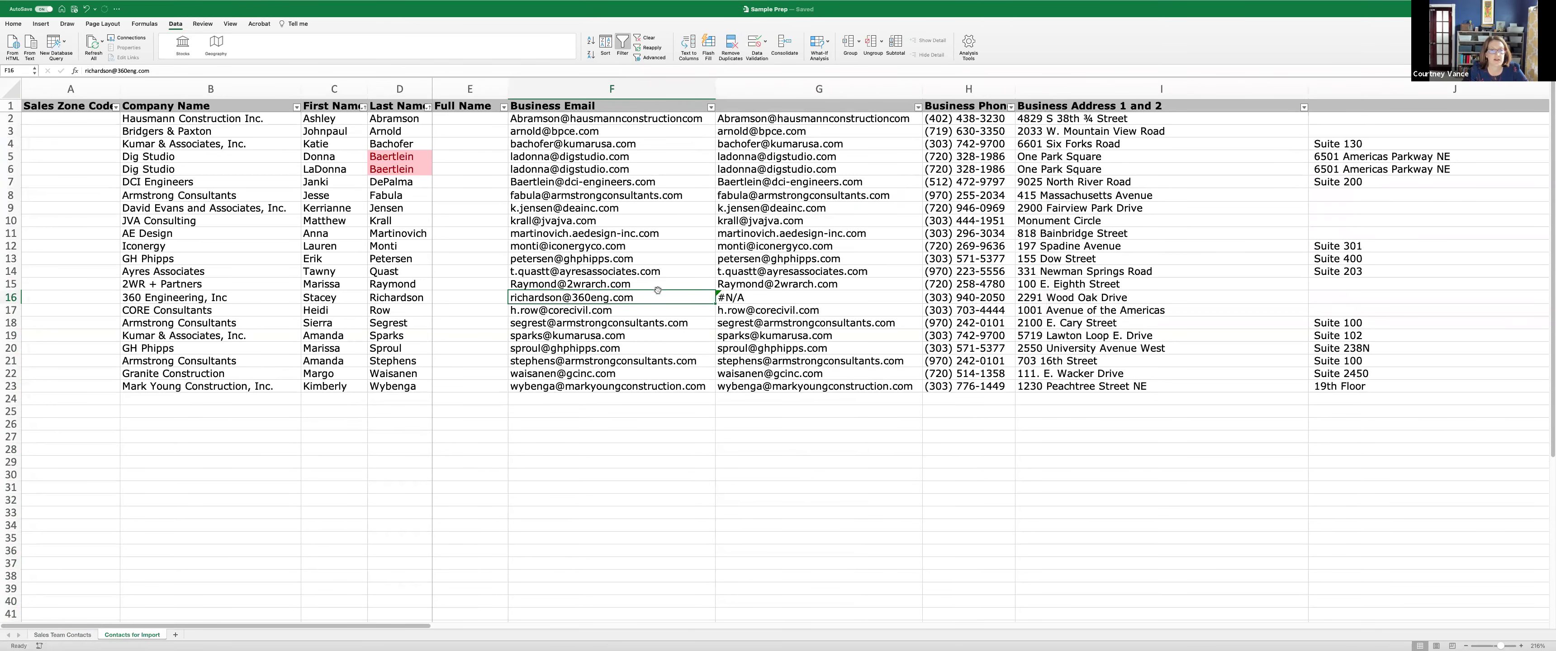
- Copy the 360 Engineering contact's email from F16 and paste it into cell C16 of the Sales Team Contacts sheet
key(super+c)
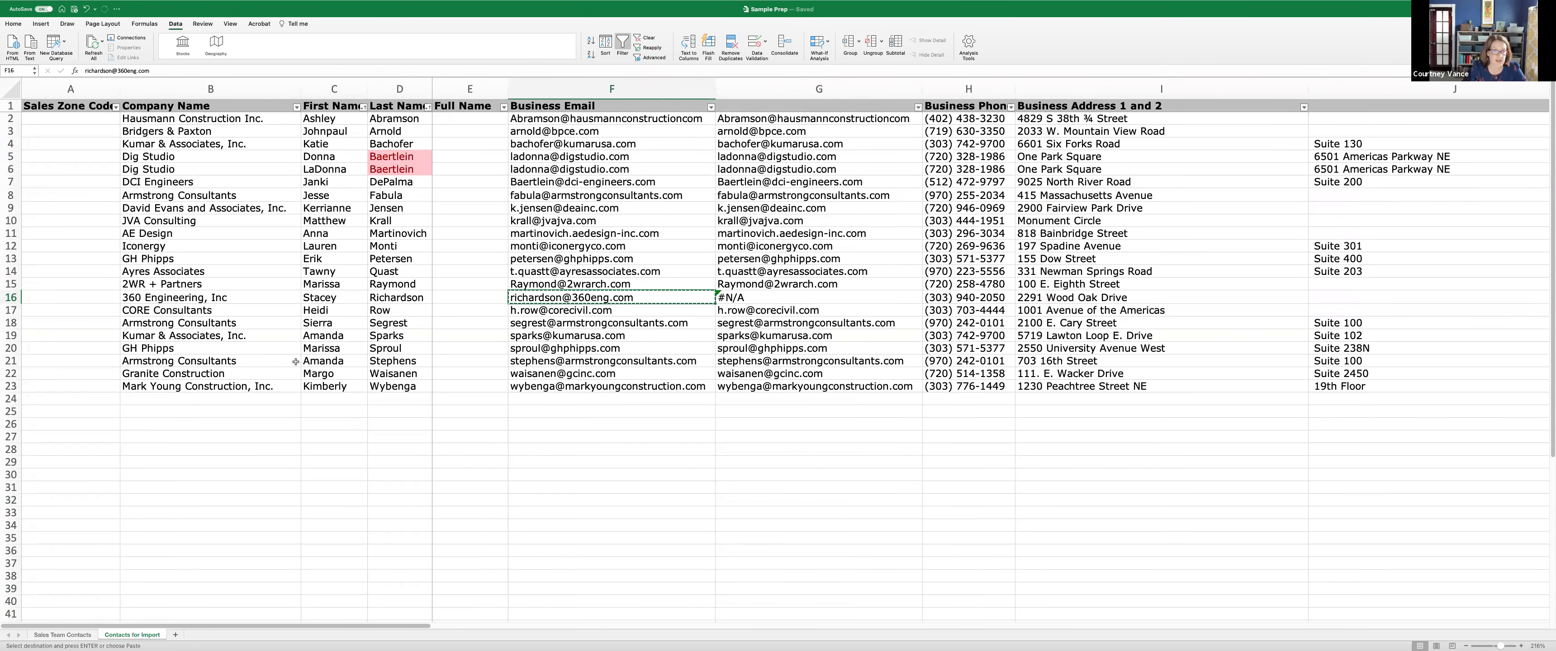
click(63, 635)
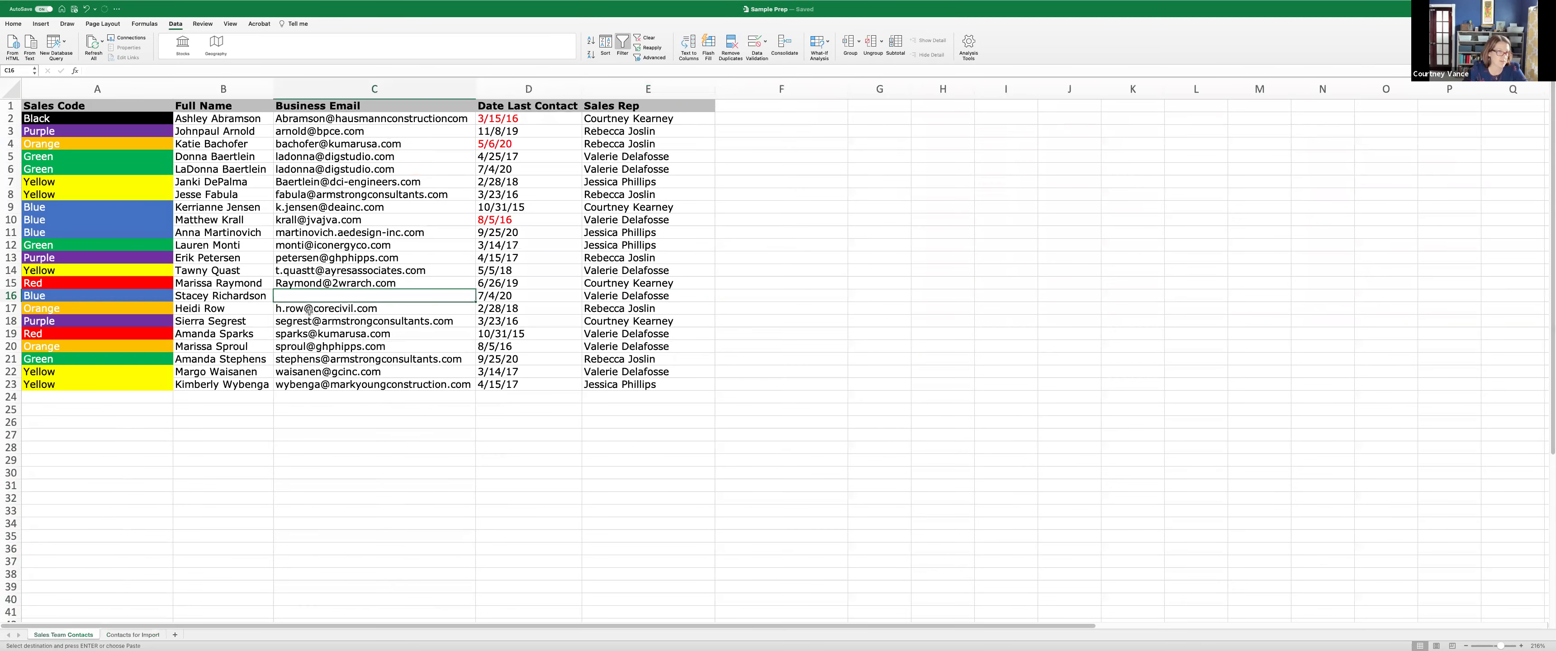
key(super+v)
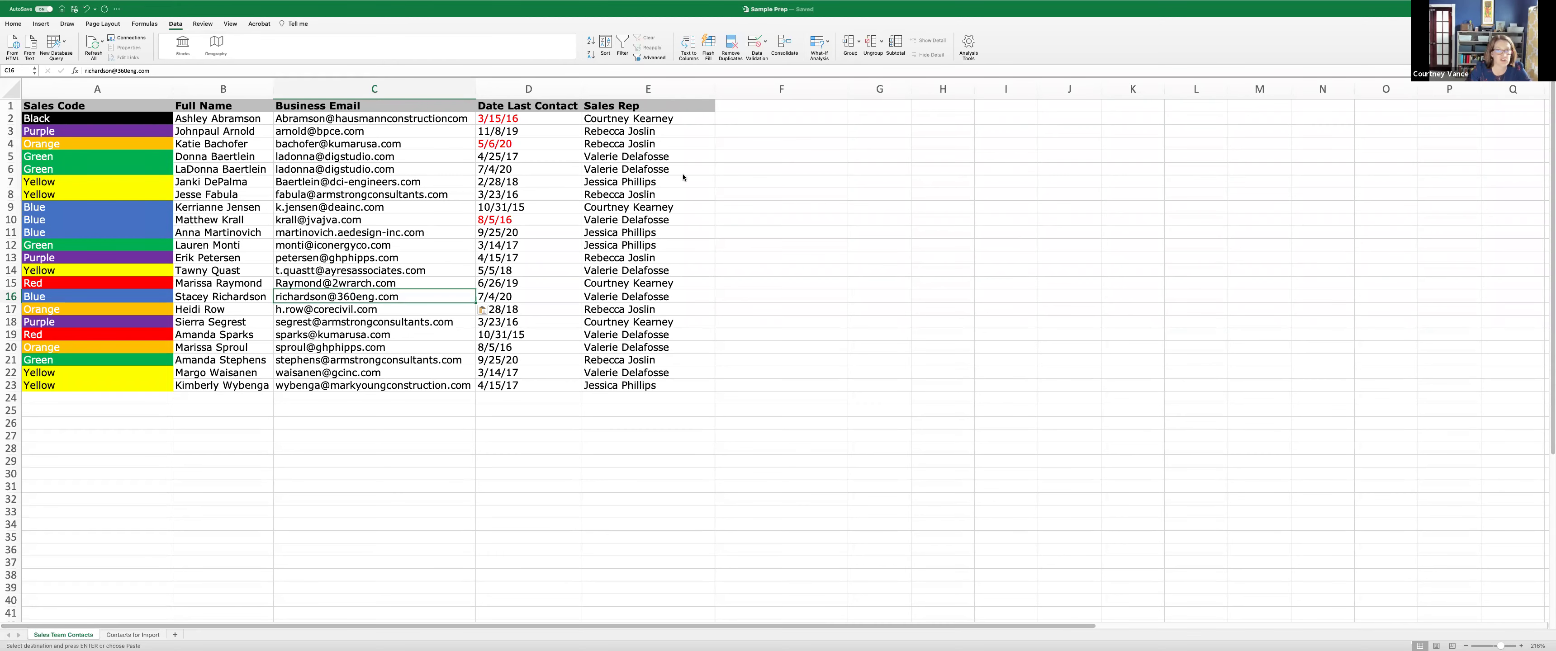
- Clear the VLOOKUP contents of helper column G on the Contacts for Import sheet
key(ctrl+Page_Down)
key(Escape)
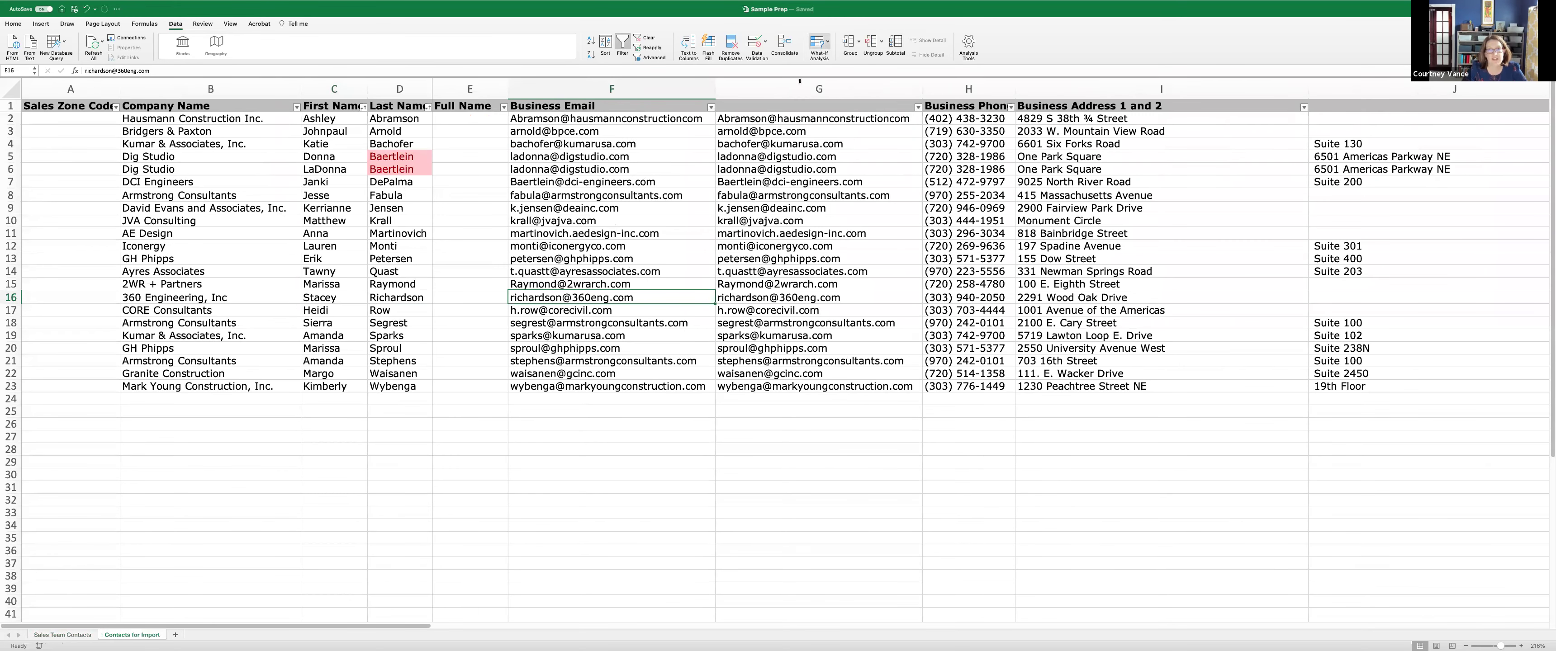
click(796, 86)
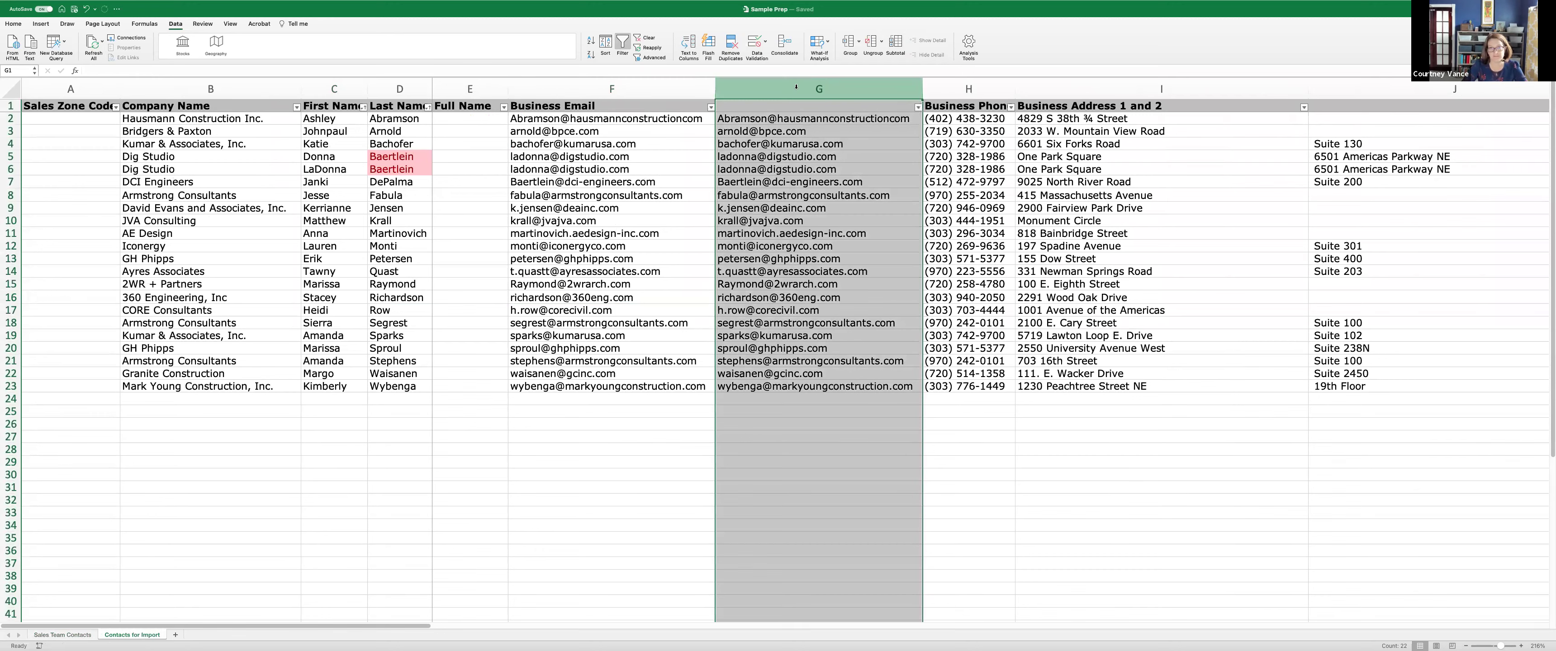
key(Delete)
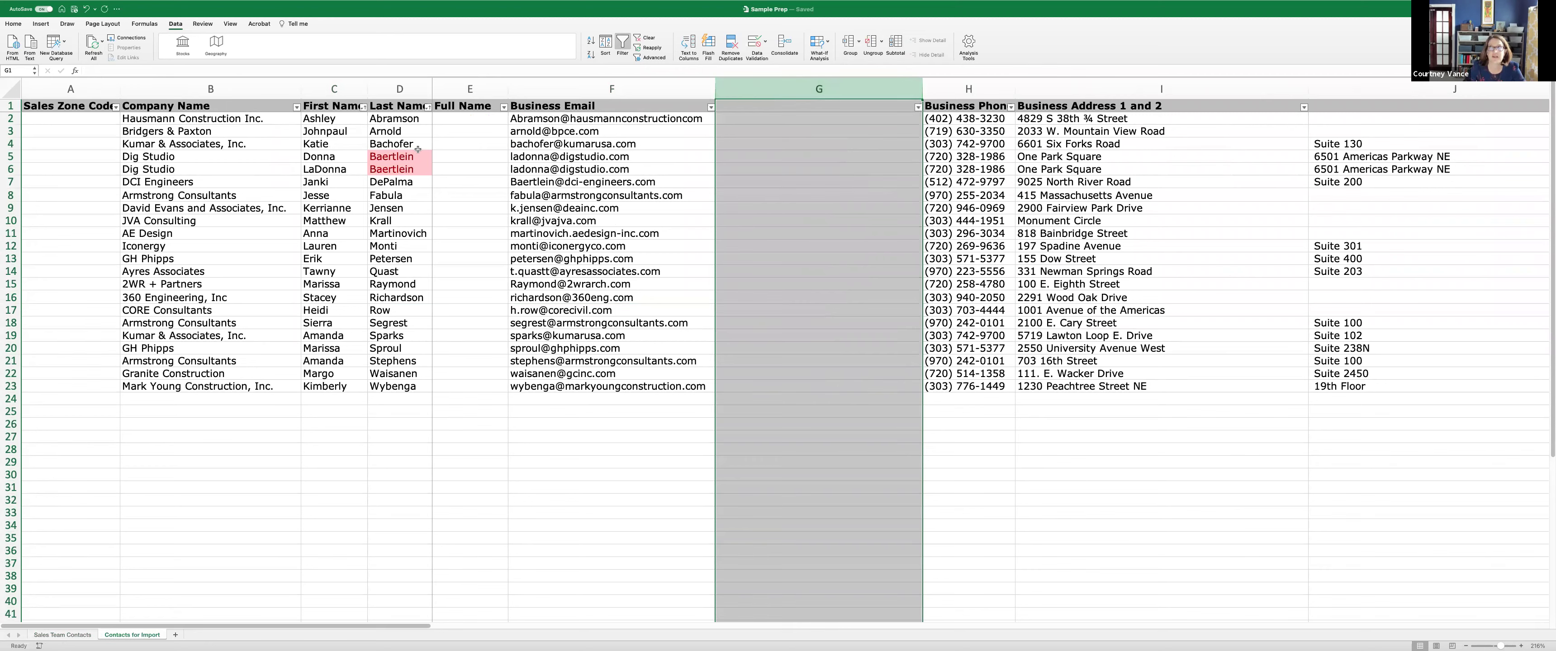
- Check the Sales Code column on the Sales Team Contacts sheet and return to Contacts for Import
click(36, 635)
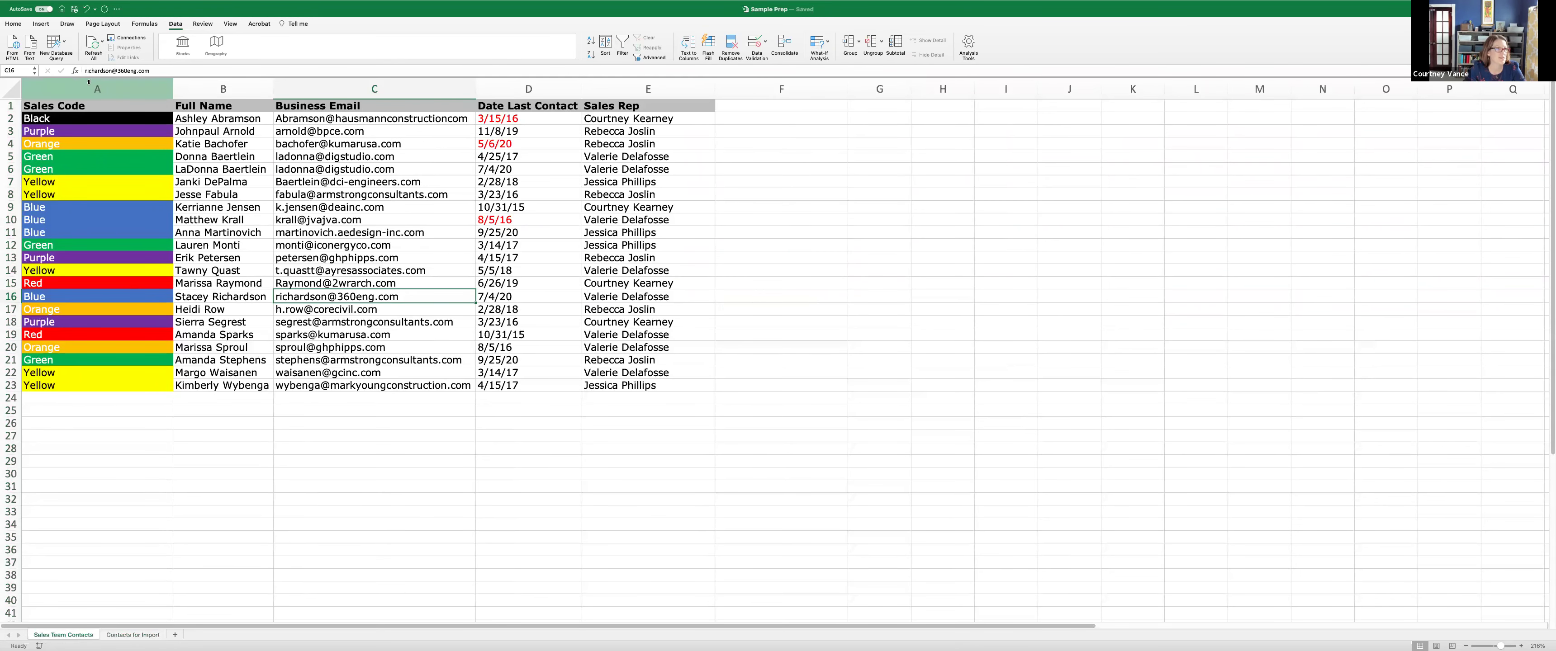
click(75, 89)
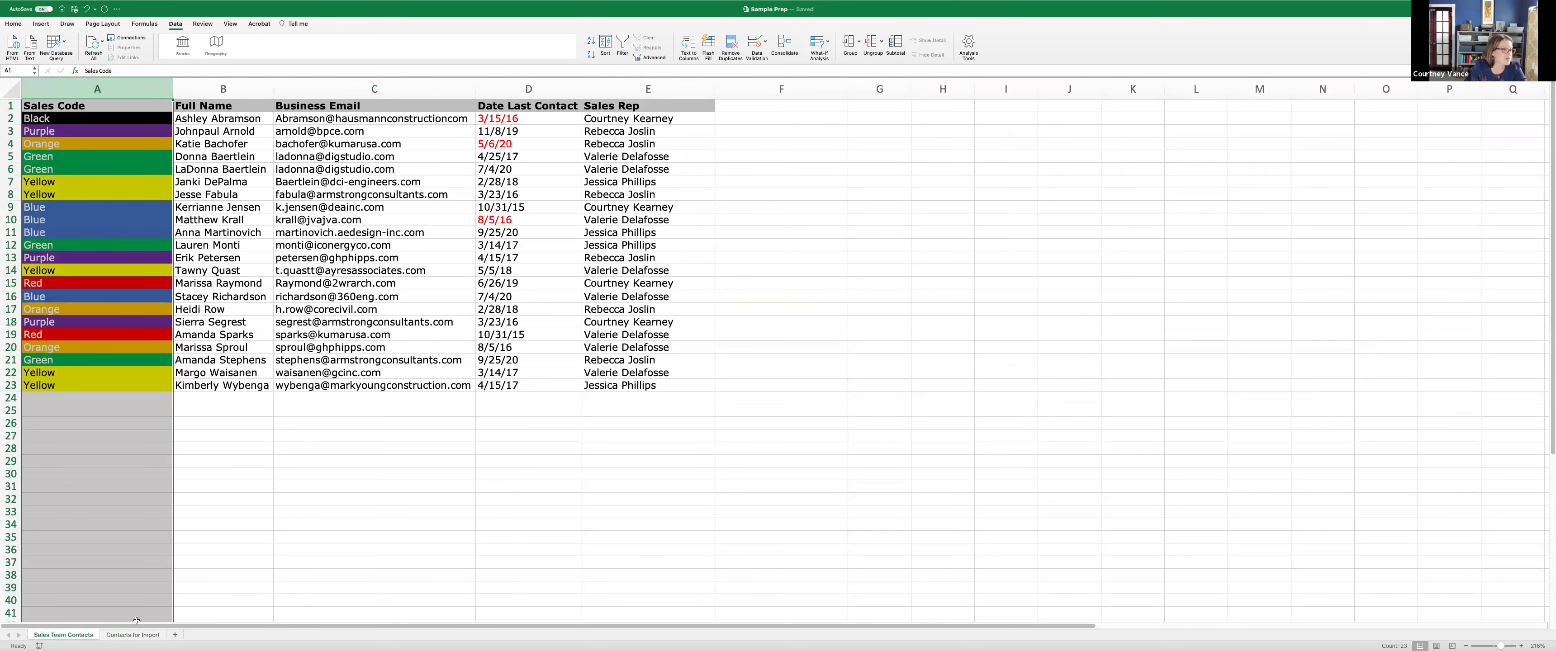
click(112, 635)
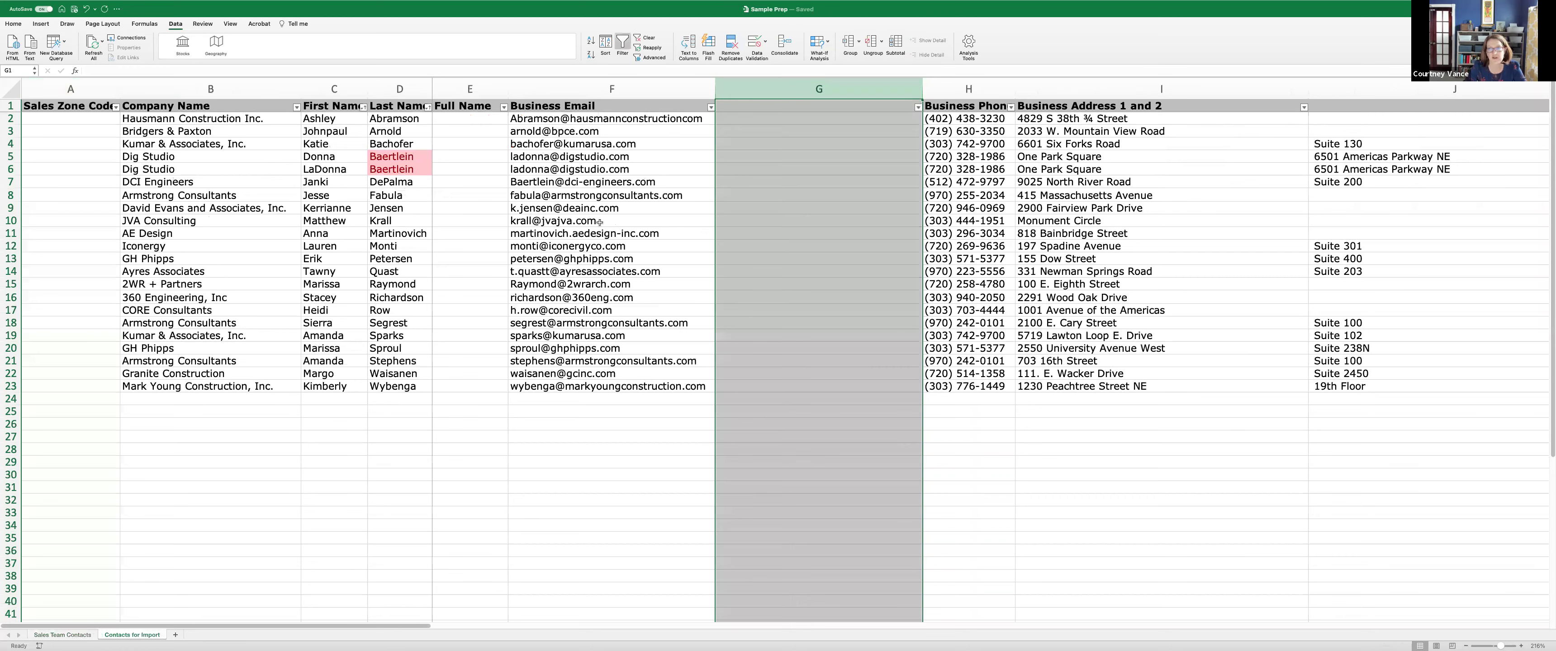
- Begin an INDEX formula in cell A2 of Contacts for Import, using column A of Sales Team Contacts as the array
click(97, 122)
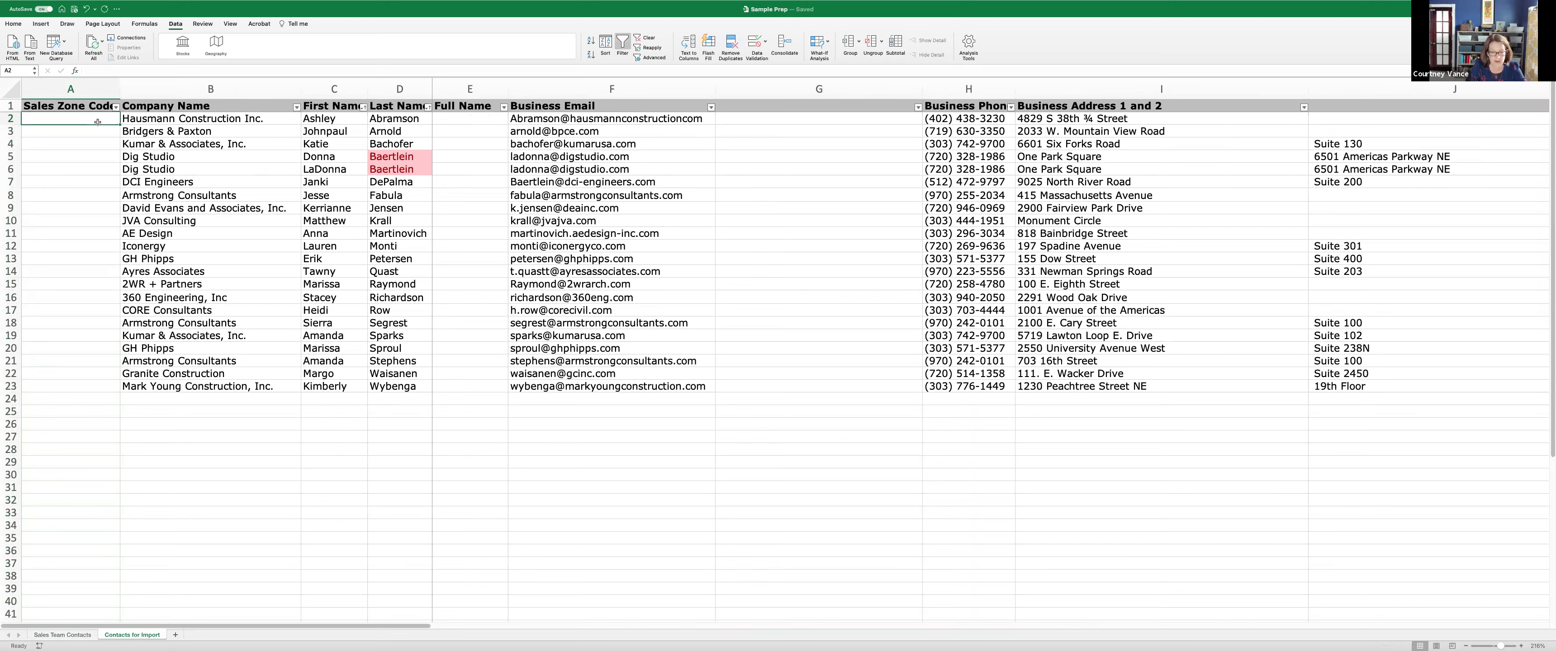
text(=inde)
key(Tab)
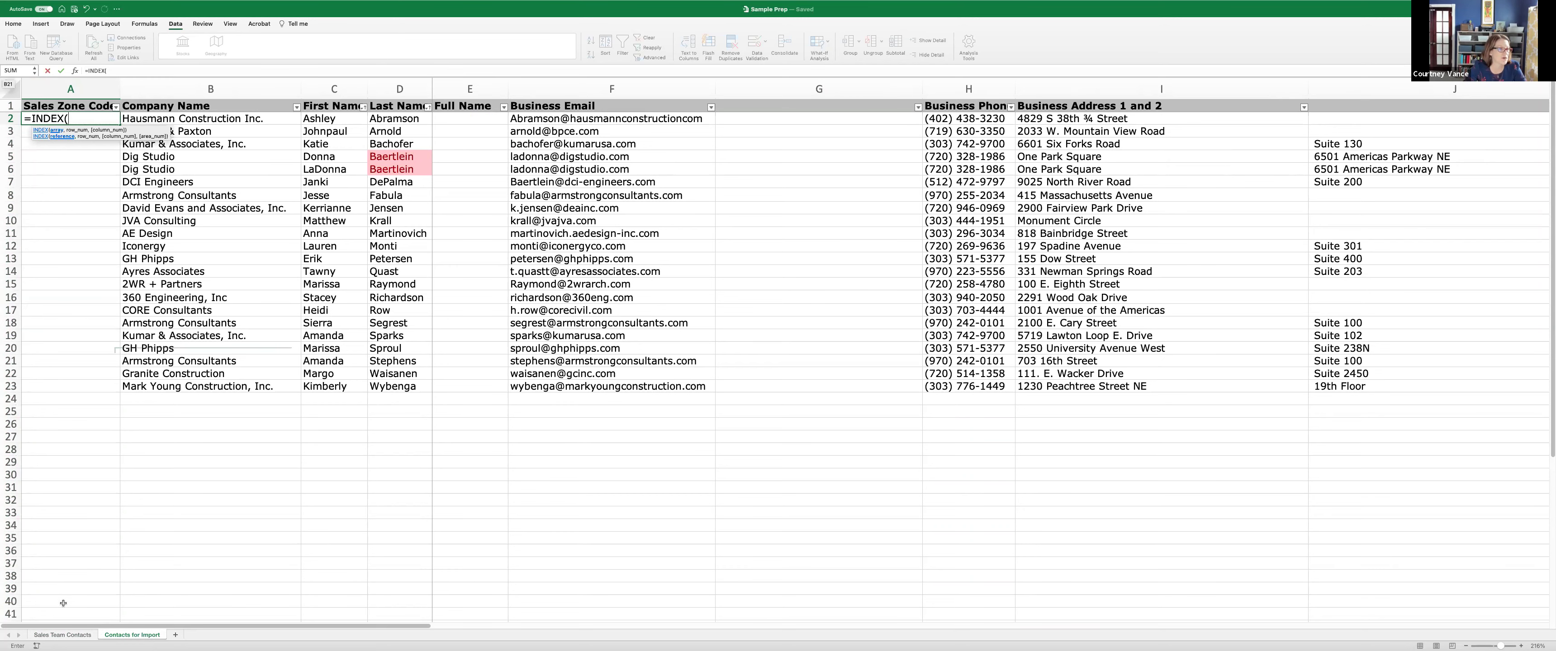
click(64, 634)
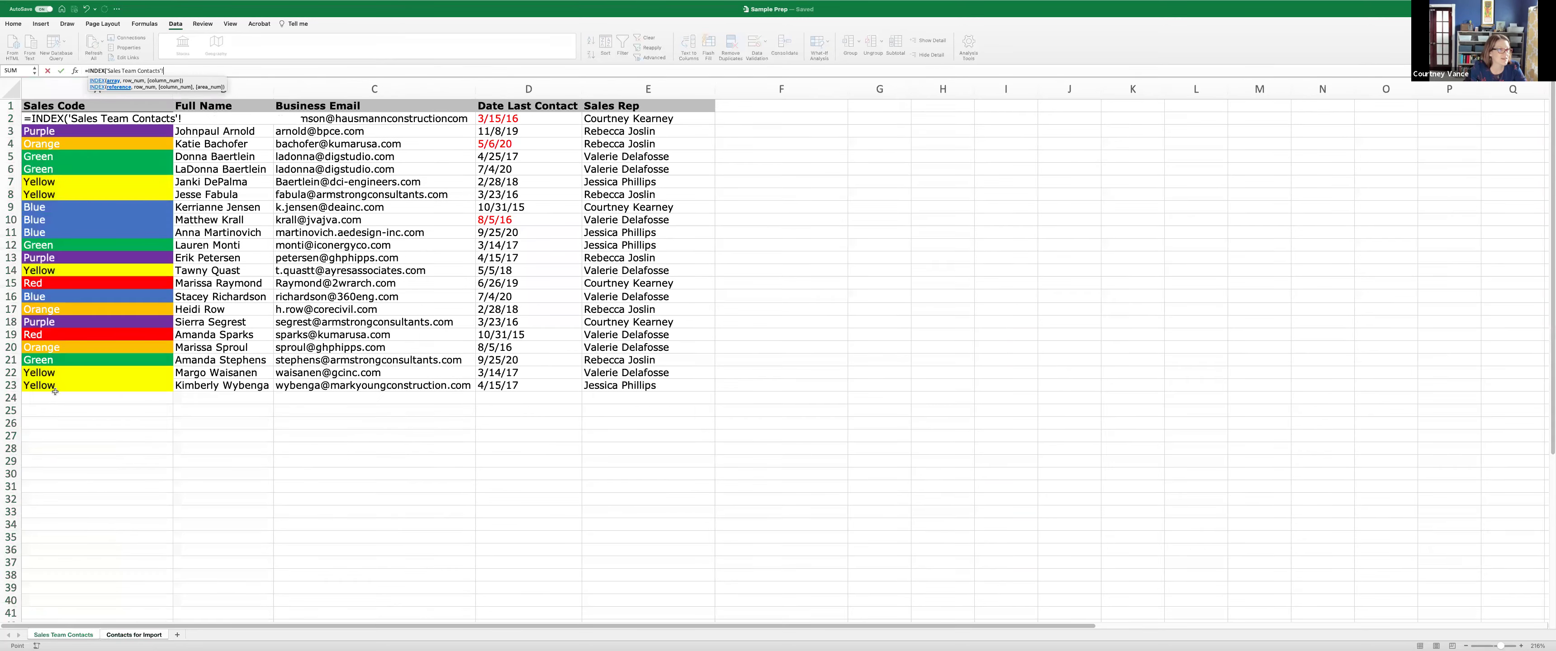
click(91, 106)
click(85, 89)
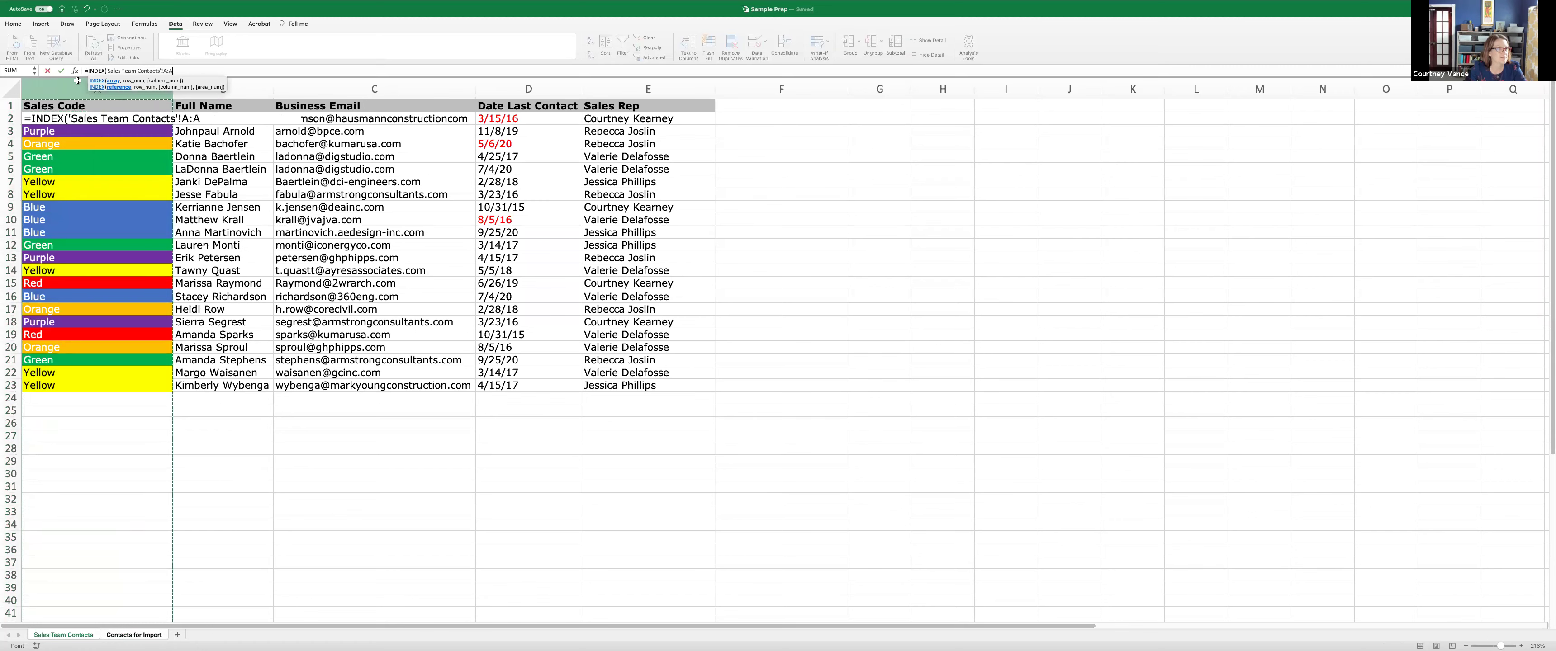
text(,)
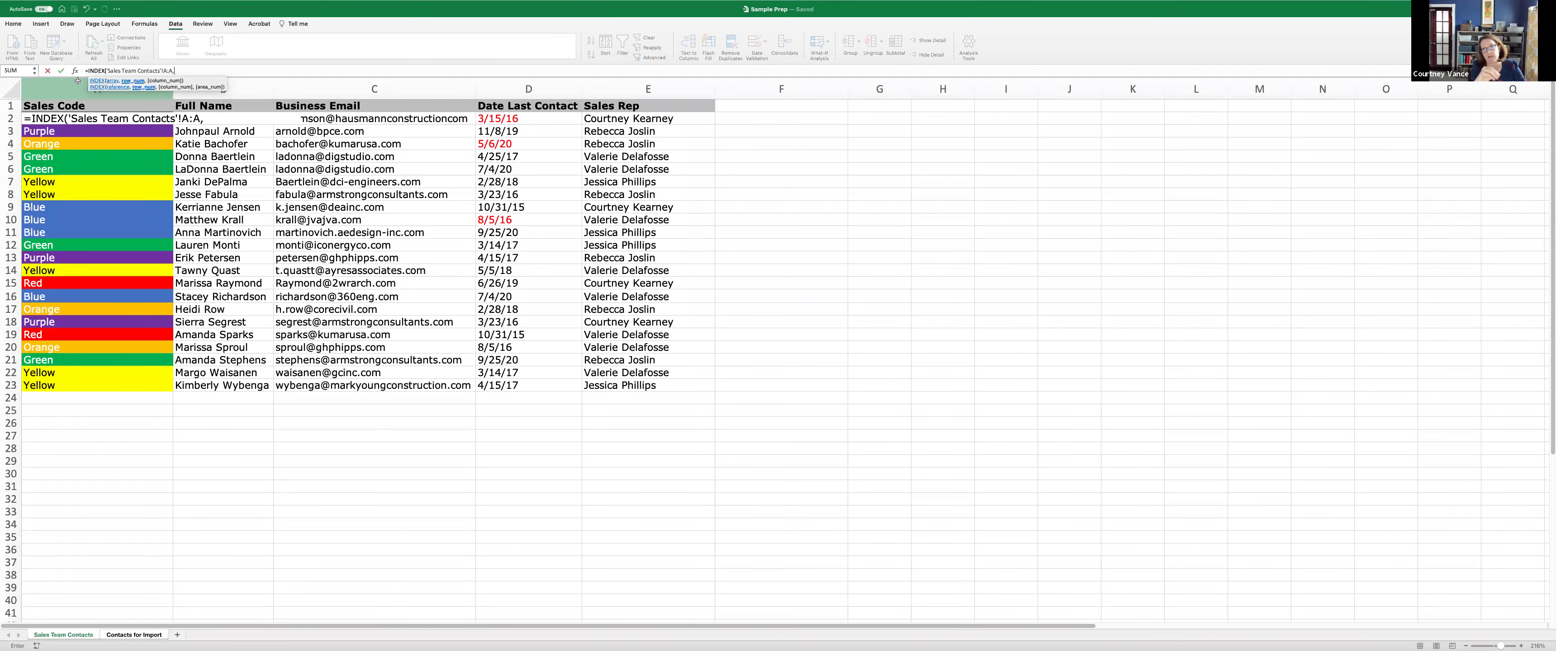
- Nest a MATCH function in the INDEX formula with F2 as the lookup value, stripped of its sheet-name prefix
text(match()
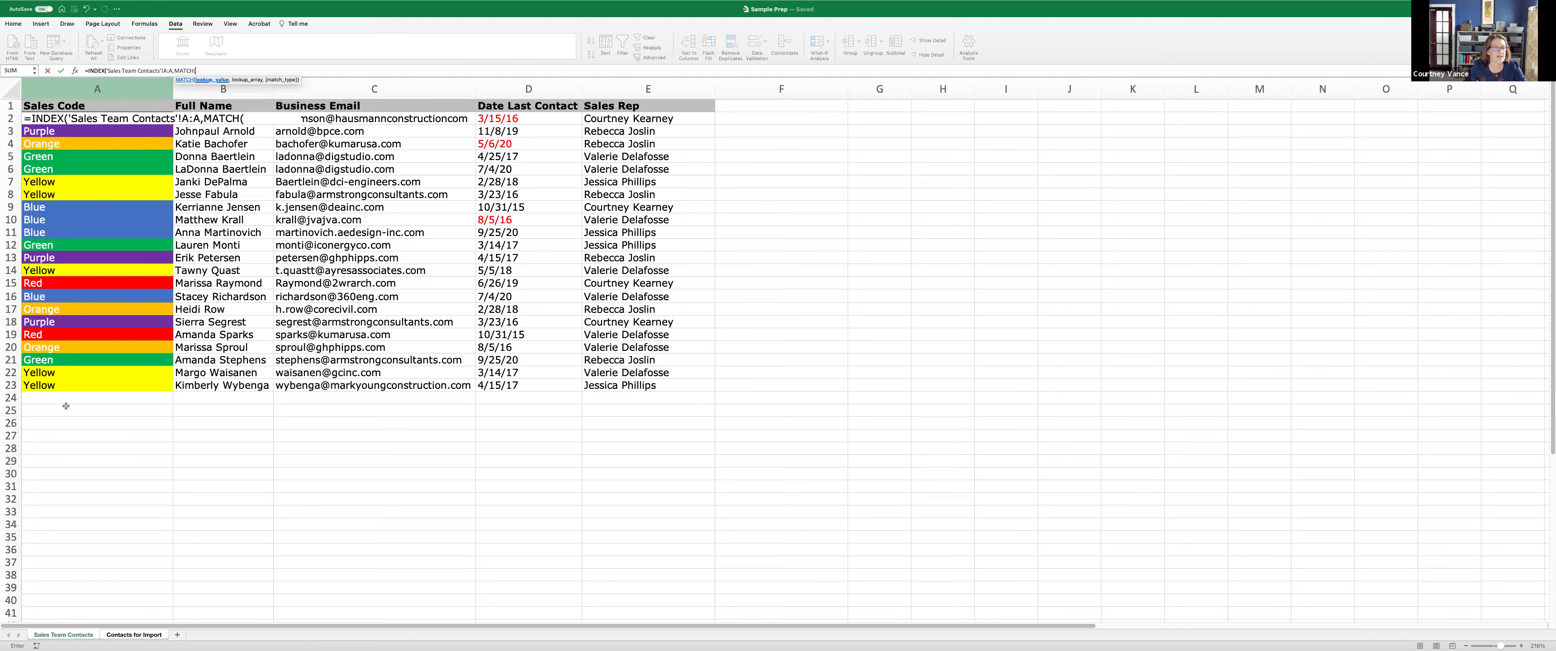
click(133, 635)
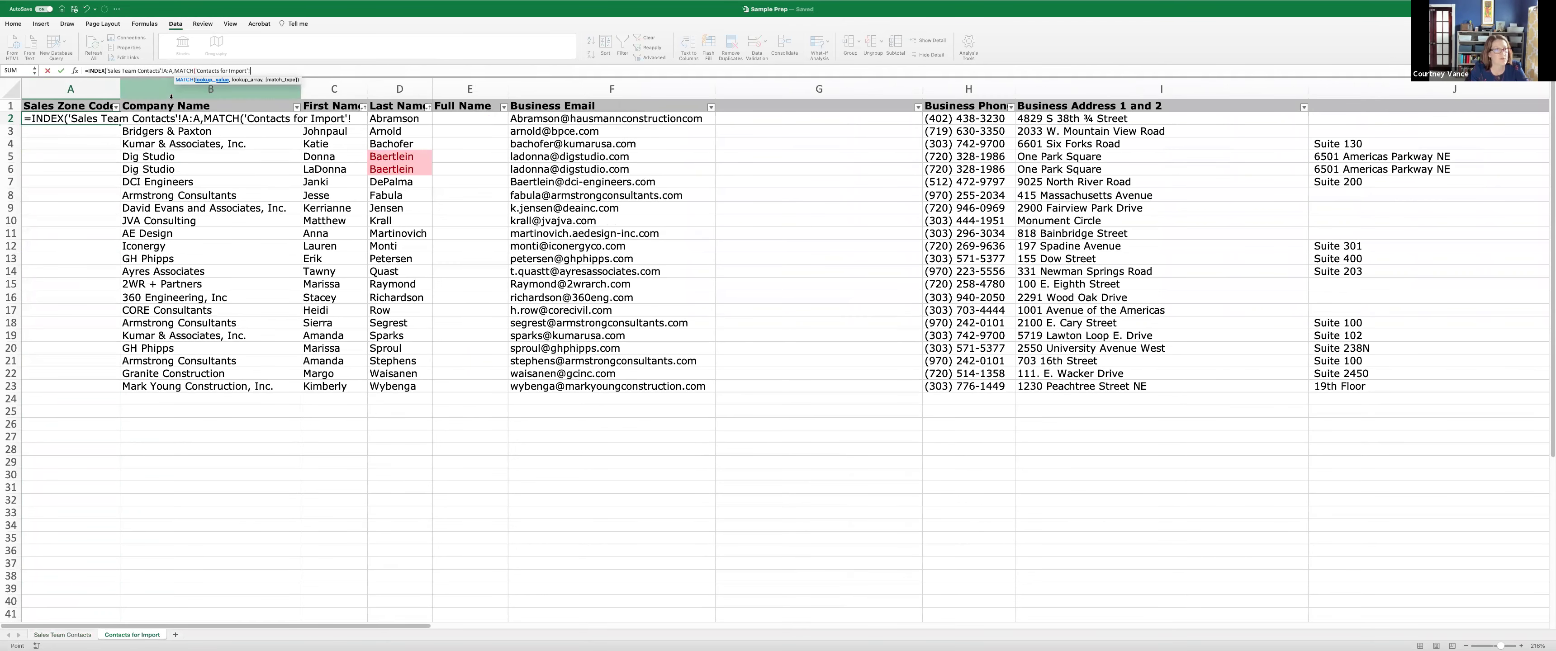
click(556, 119)
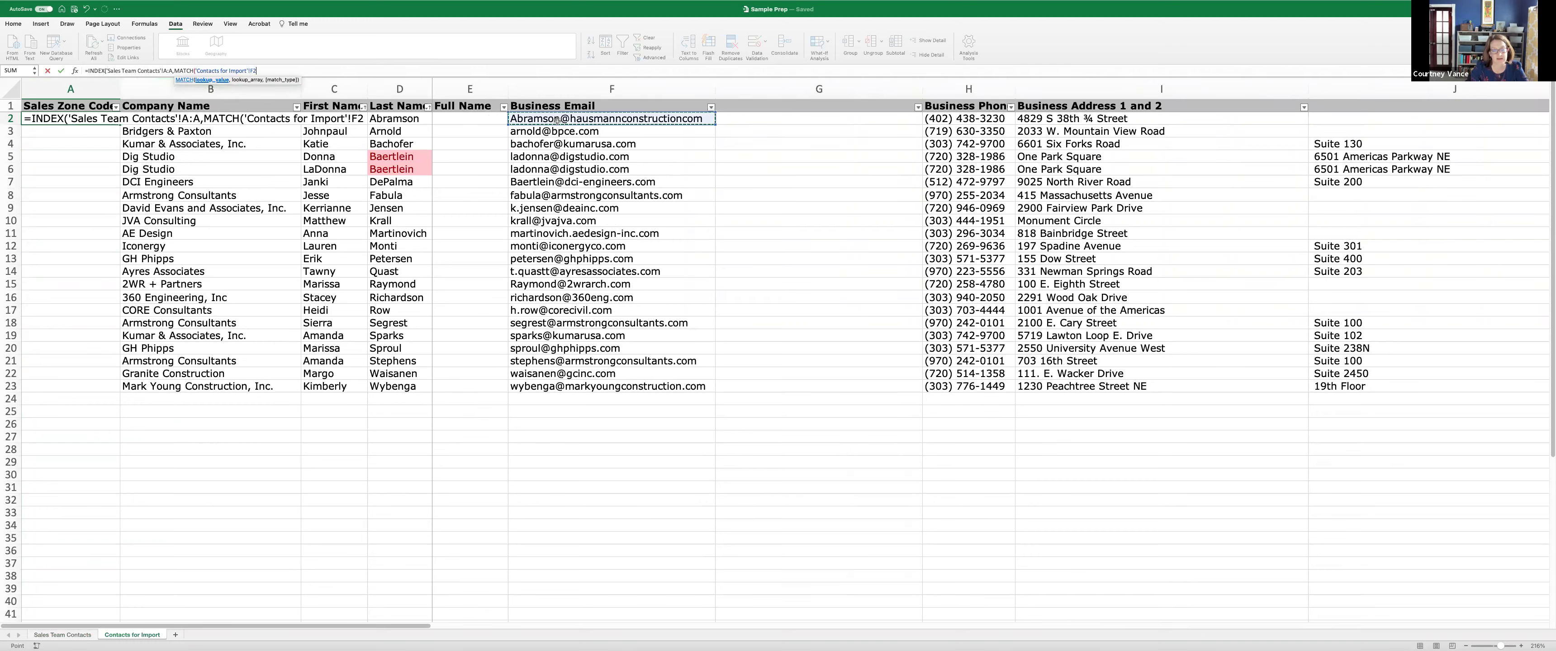
text(,)
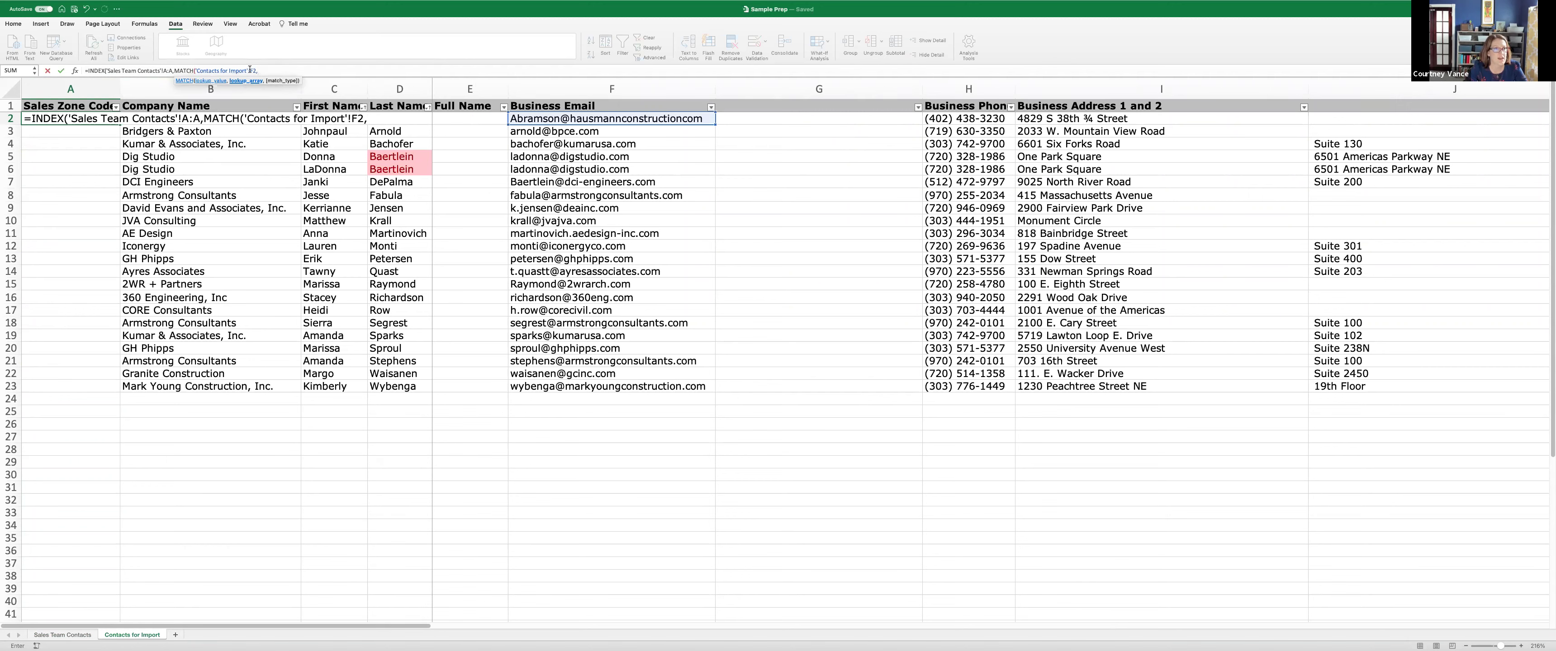
drag(242, 71, 198, 70)
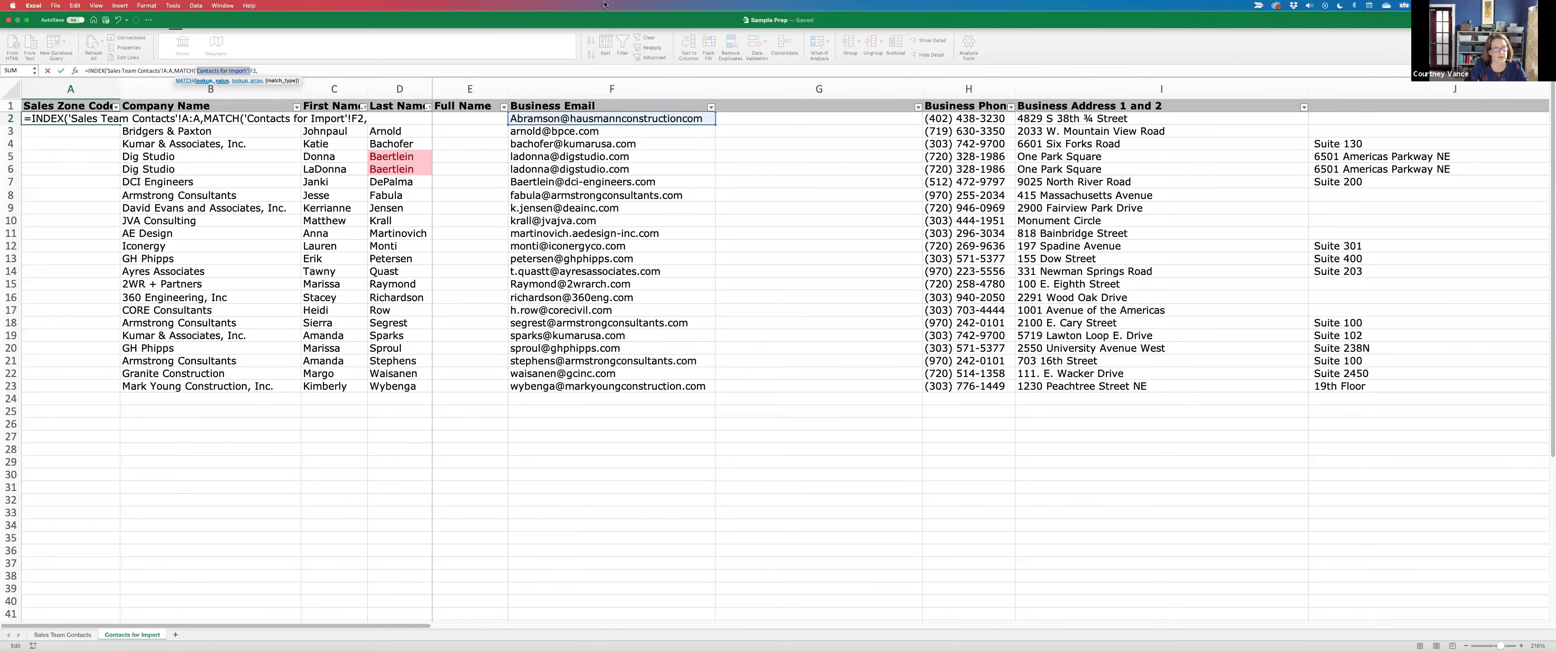
key(BackSpace)
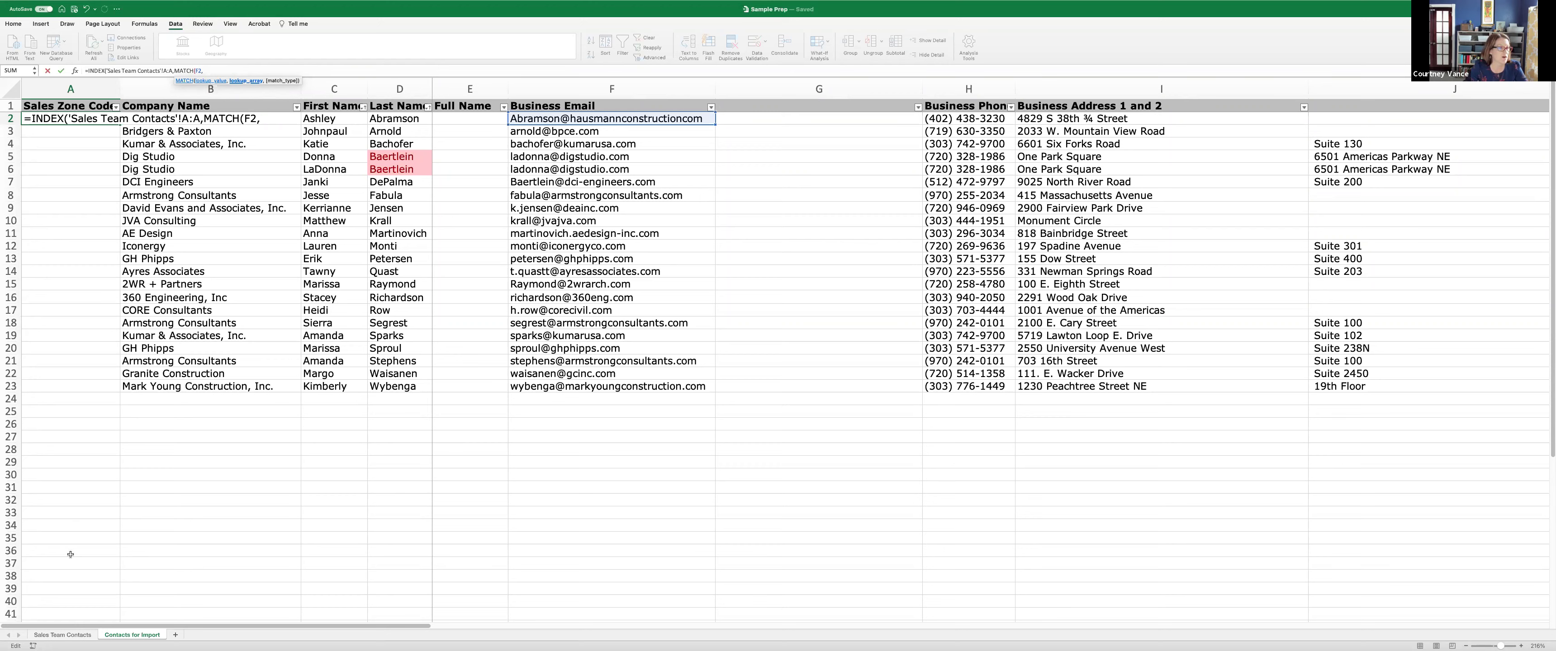
- Complete the MATCH with column C of Sales Team Contacts and match type 0, and fill the formula down Sales Zone Code
click(62, 635)
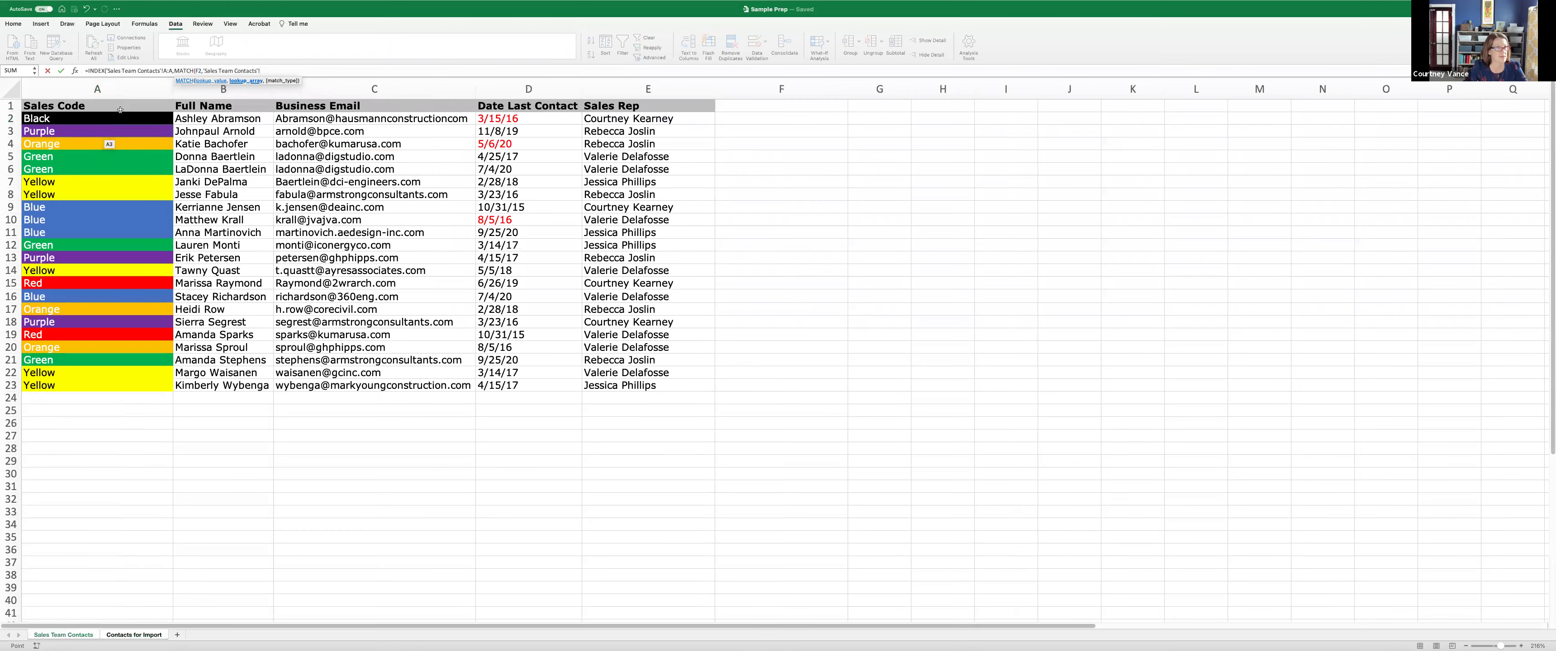
click(333, 81)
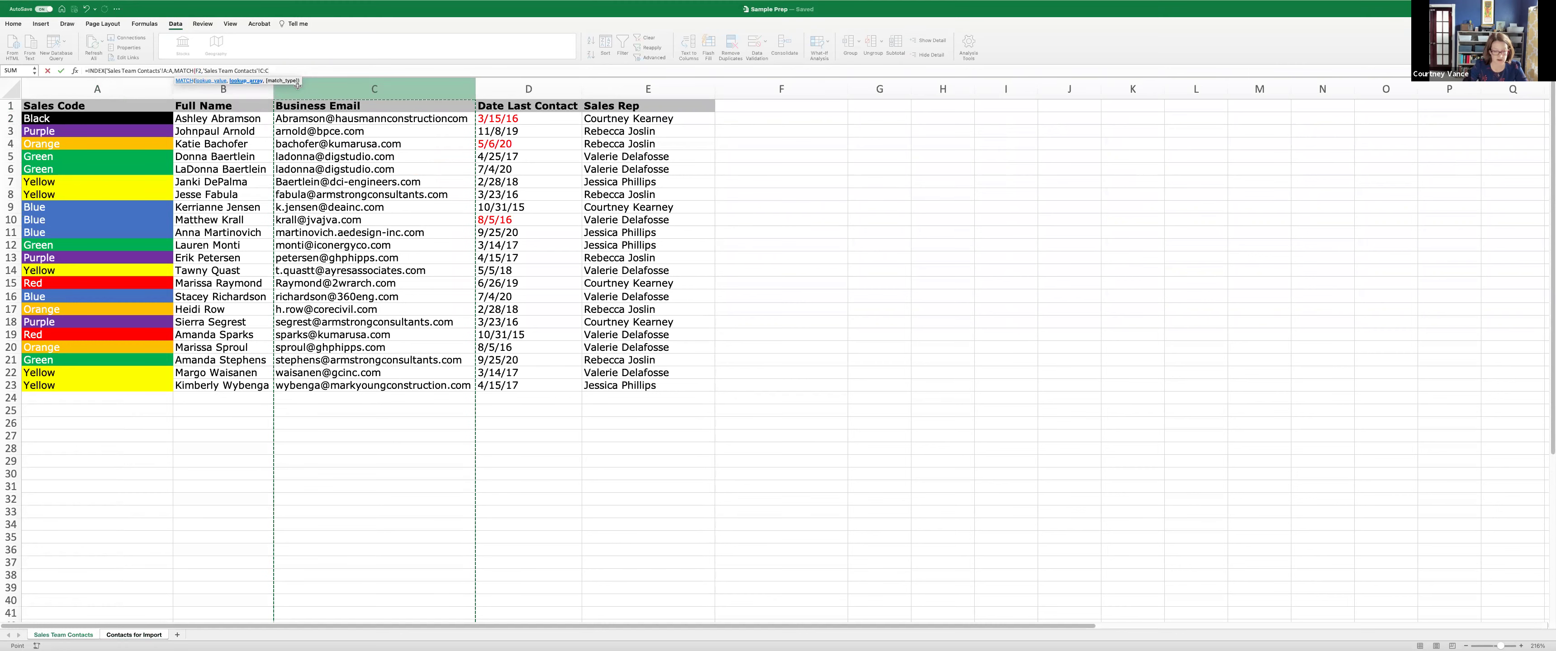
text(,0)
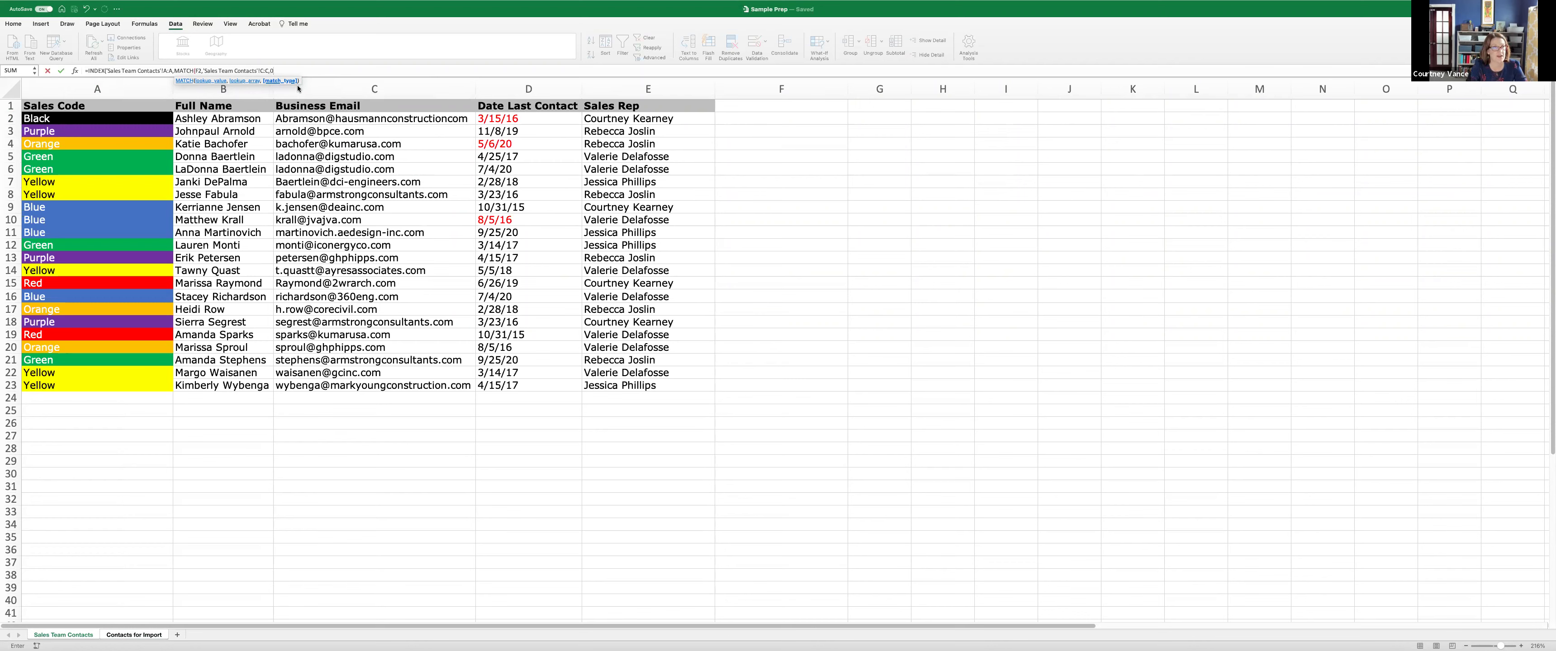
text()))
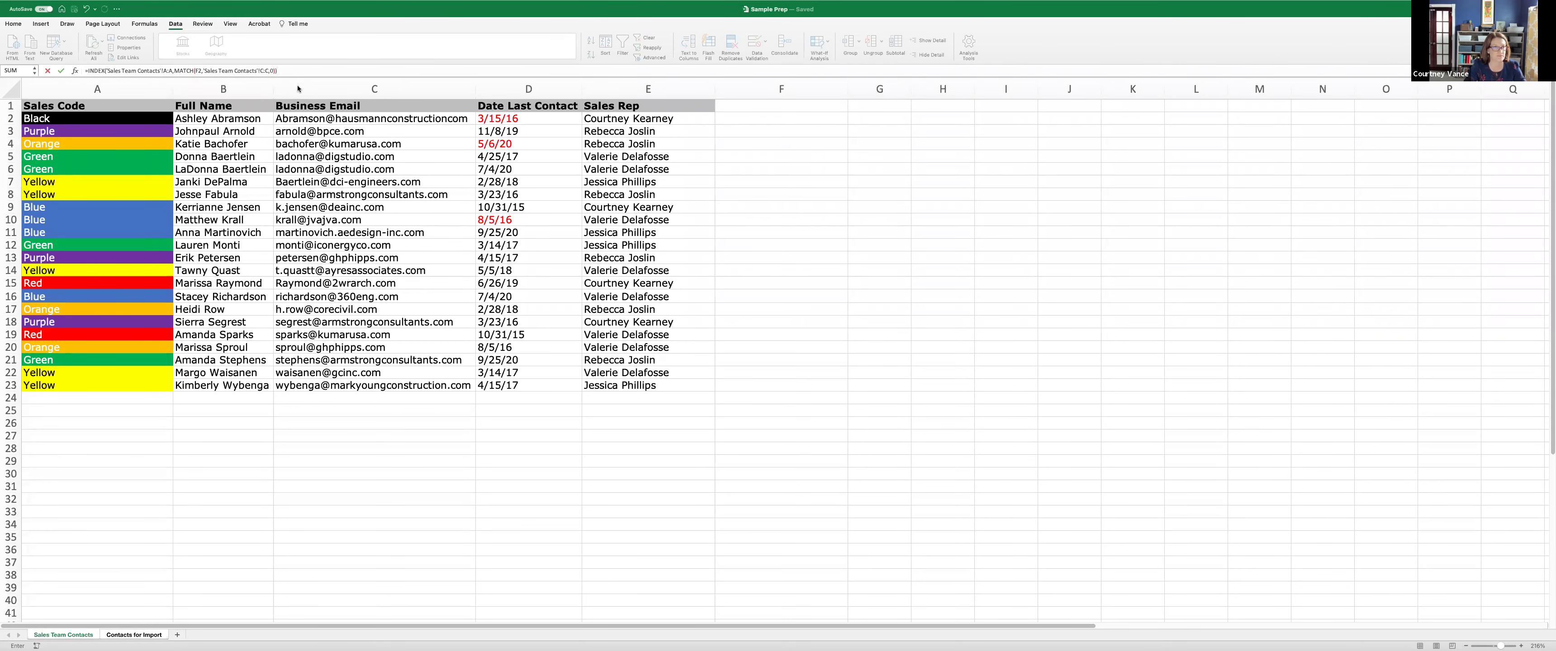
click(61, 70)
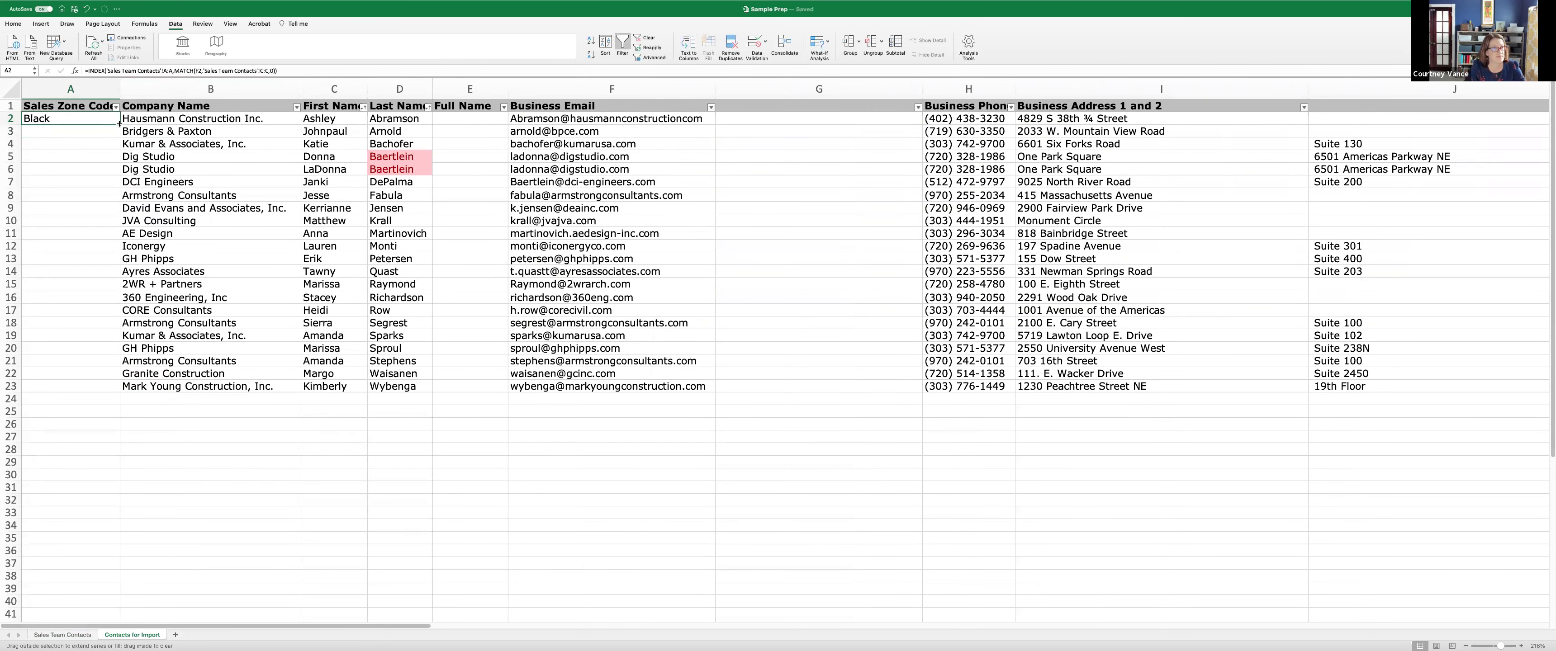
double_click(119, 123)
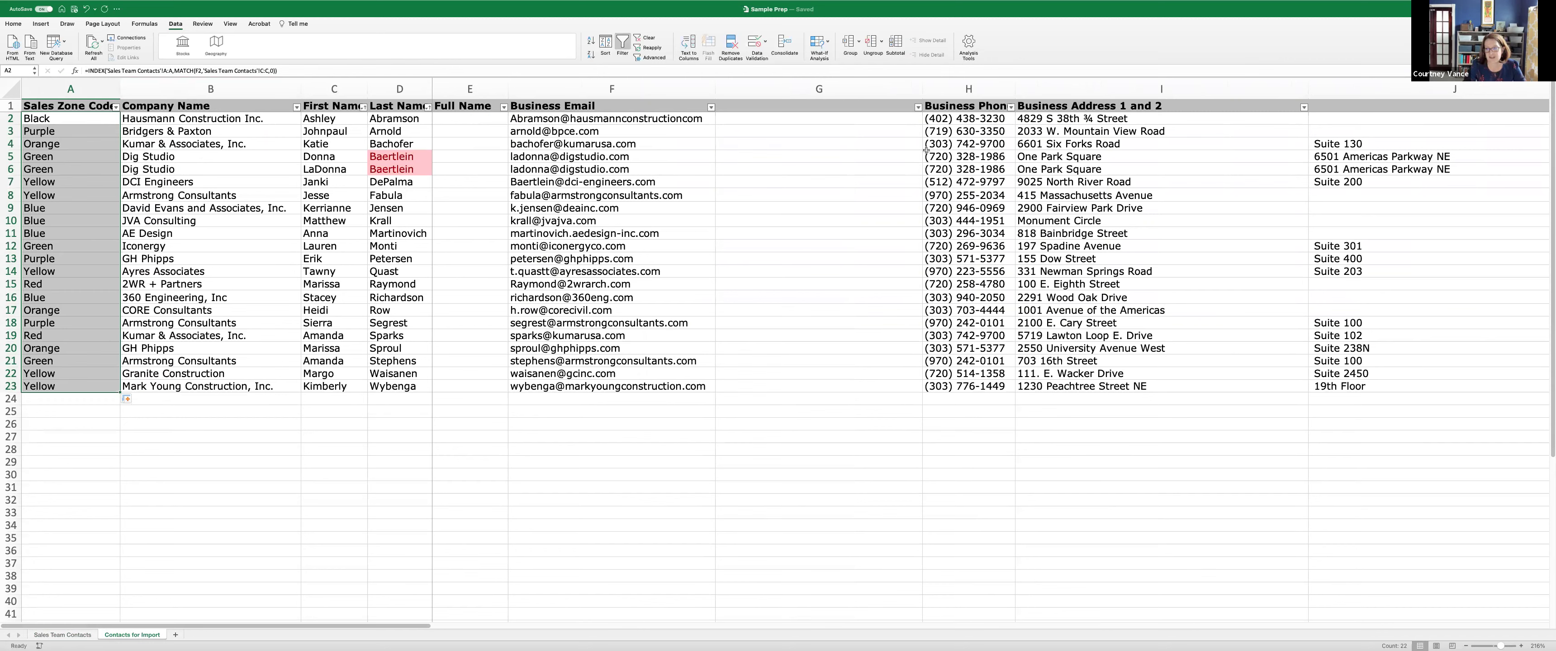
- Widen the Full Name column and enter =CONCAT(C2," ",D2) in cell E2 to join first and last names
click(460, 258)
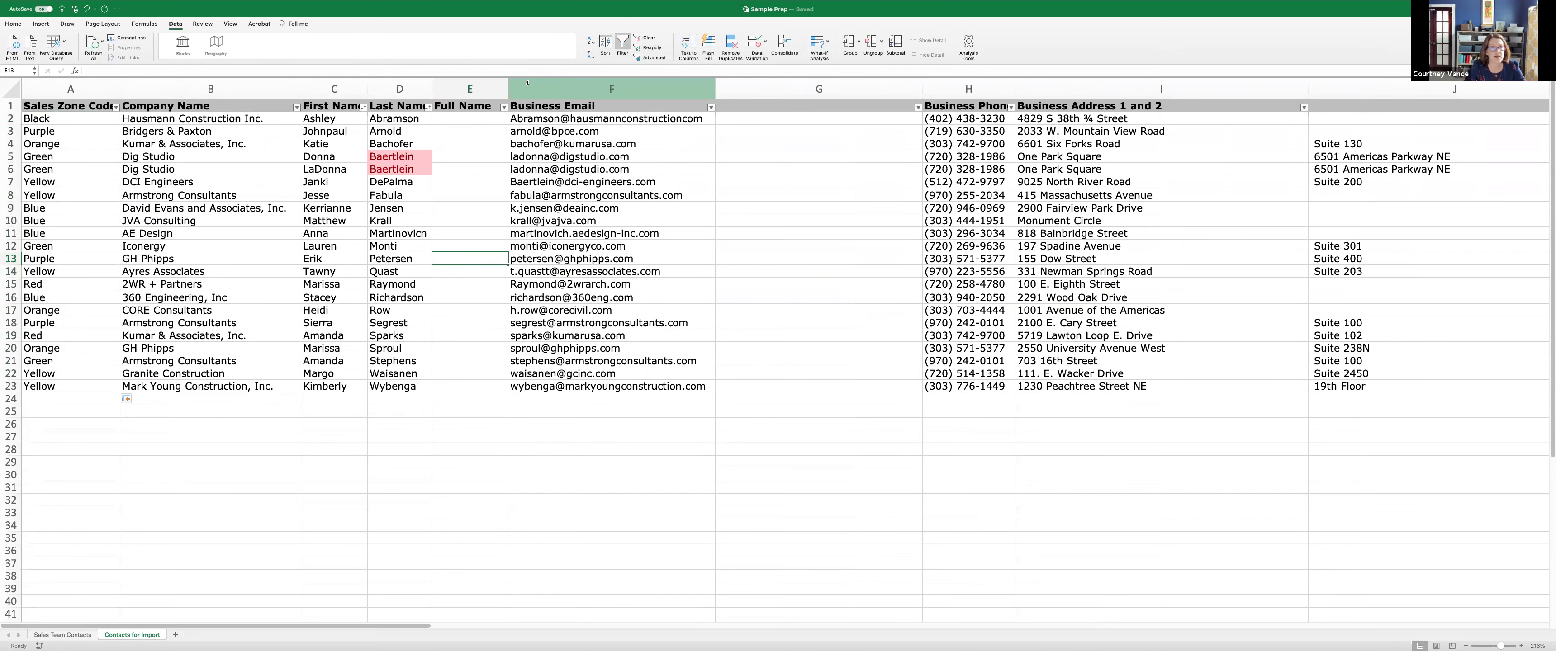
drag(509, 87, 537, 87)
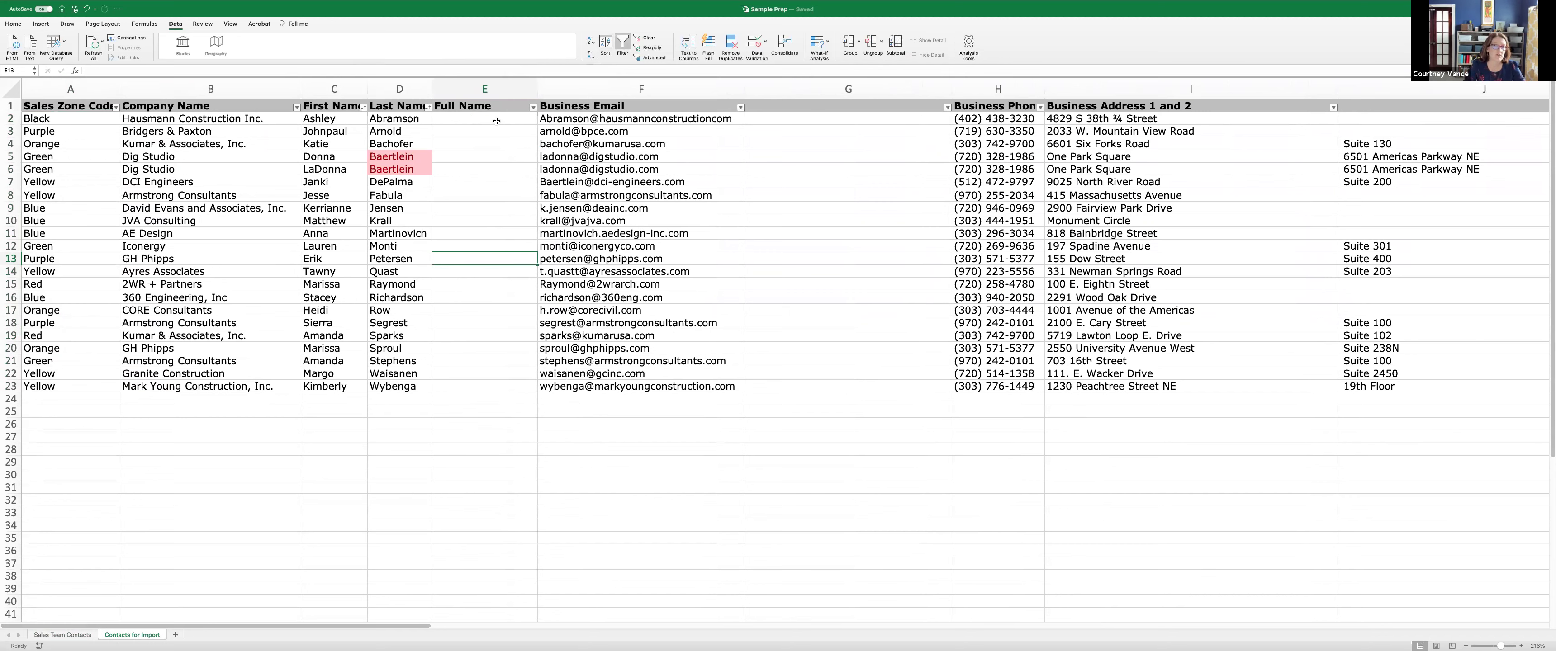
click(446, 121)
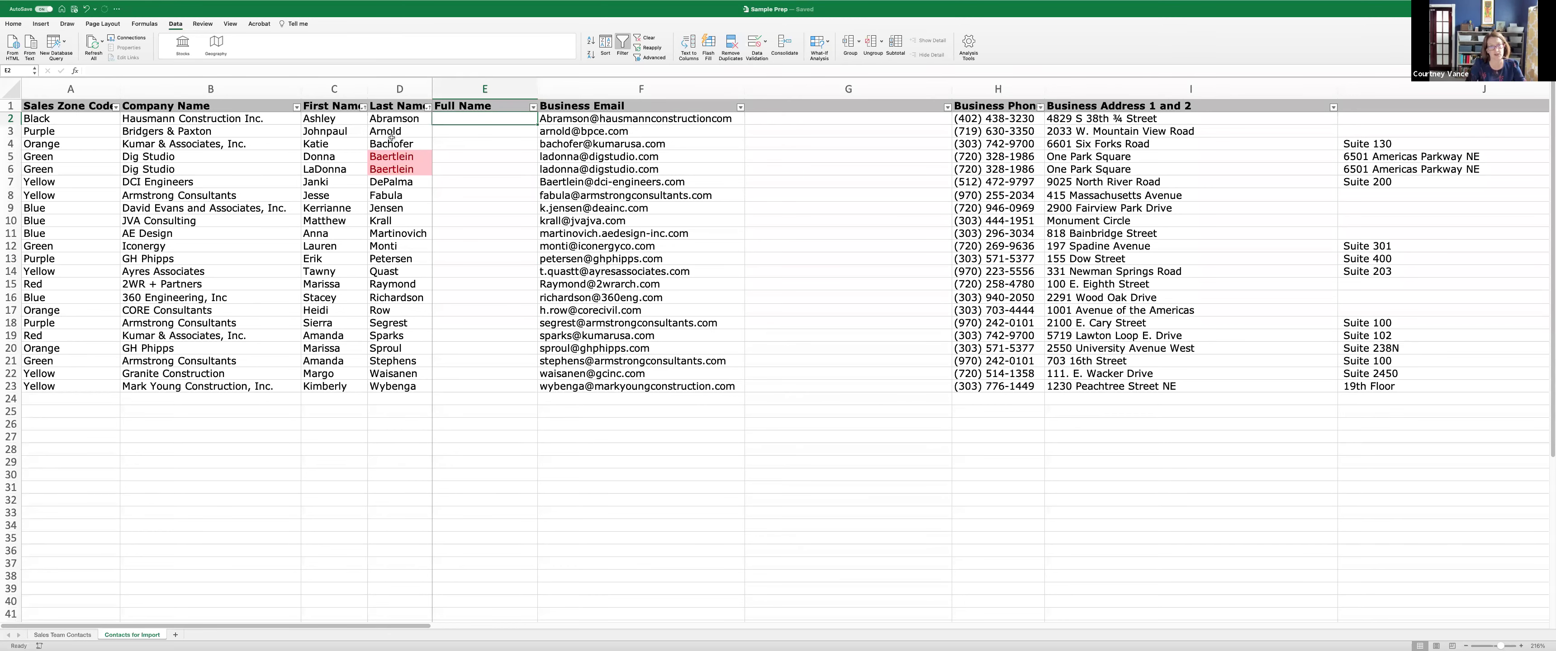
text(=conta)
key(BackSpace)
key(BackSpace)
text(c)
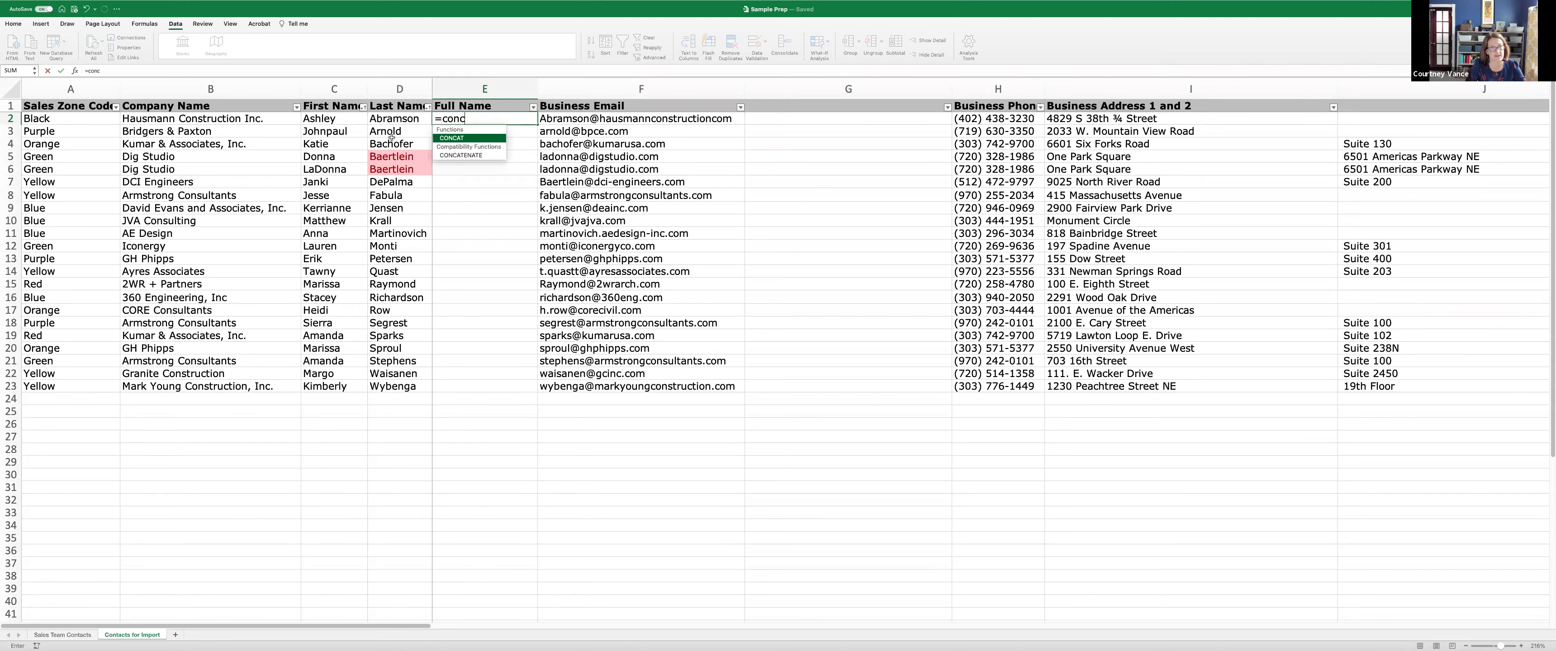
key(Tab)
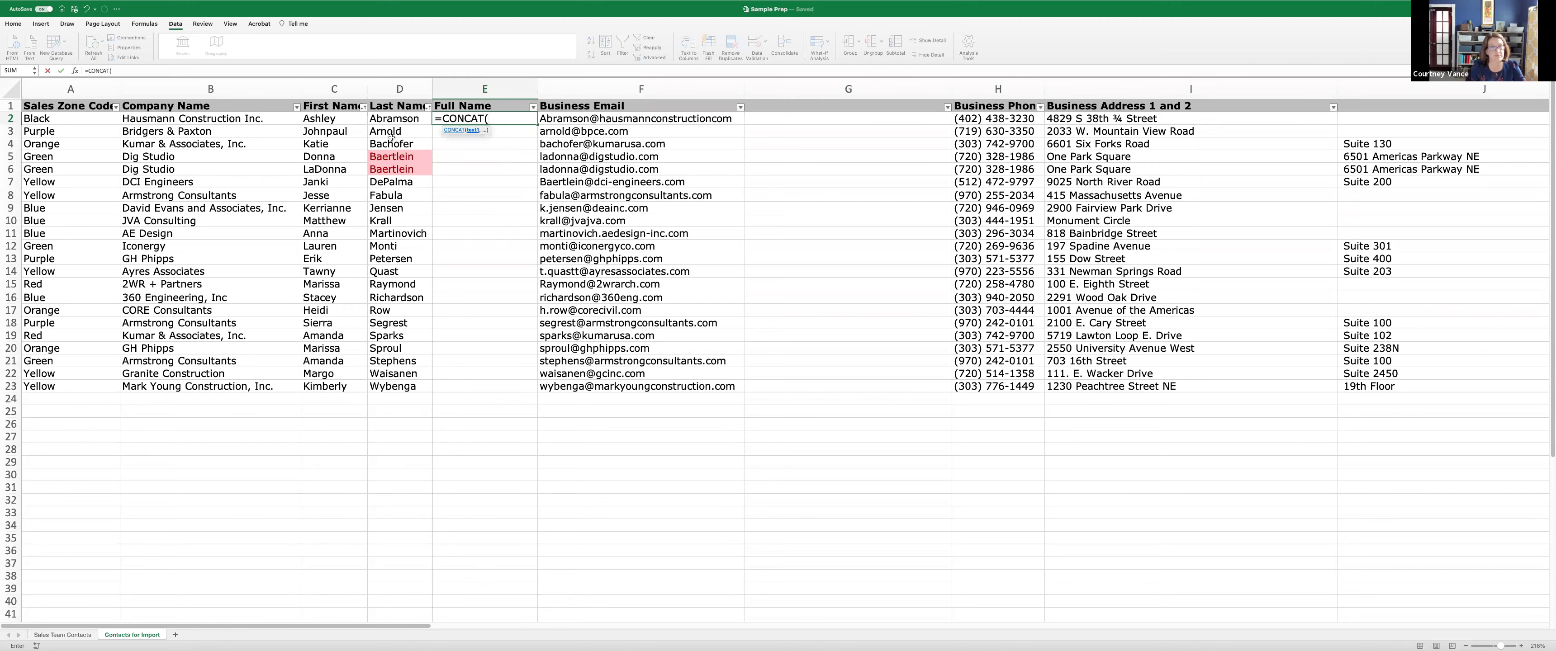
click(349, 120)
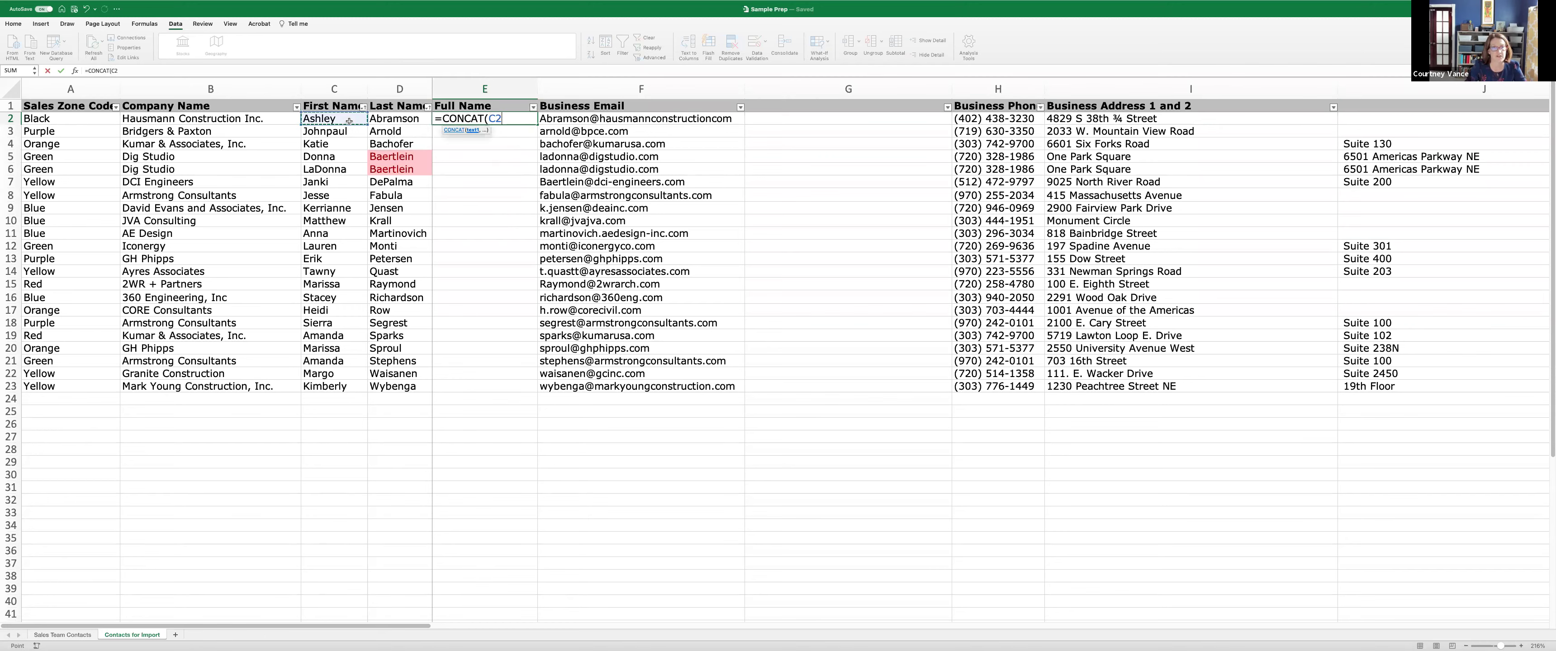
text(,)
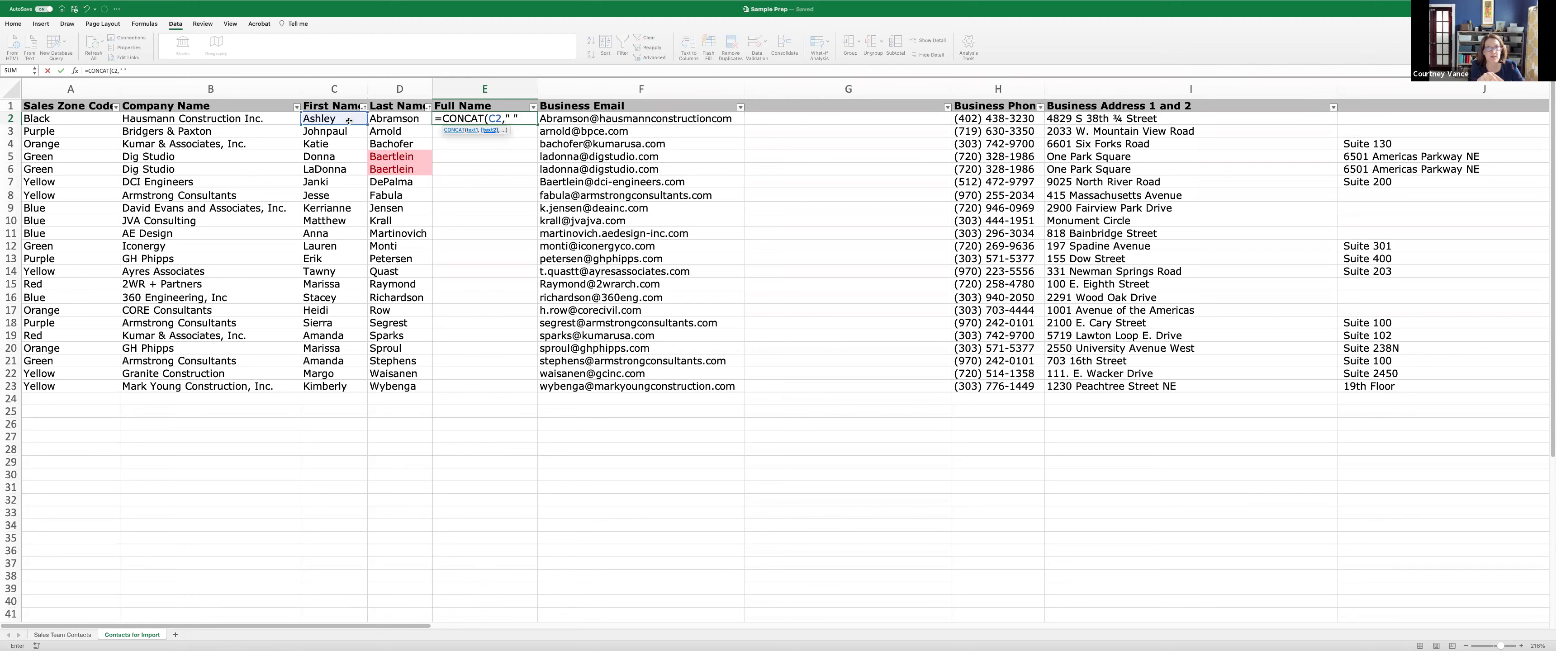
text(,)
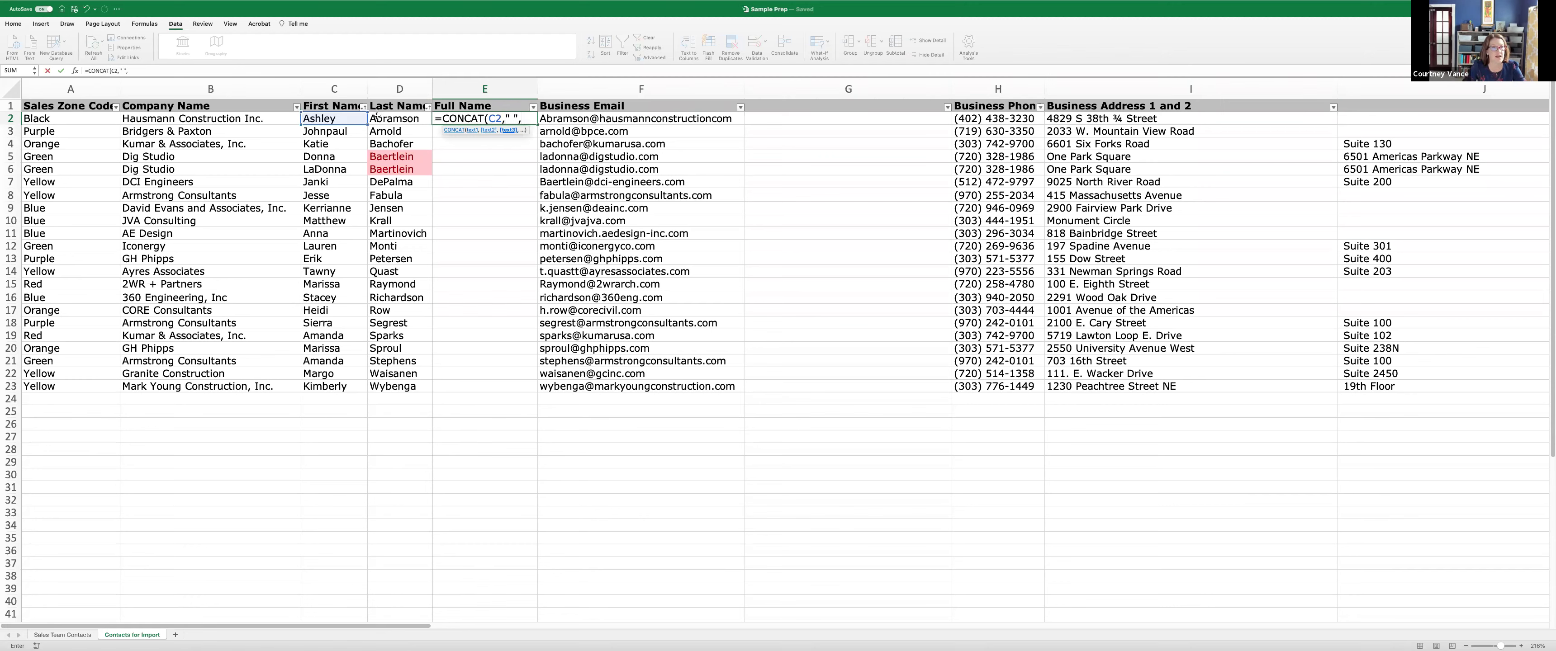
click(377, 117)
text())
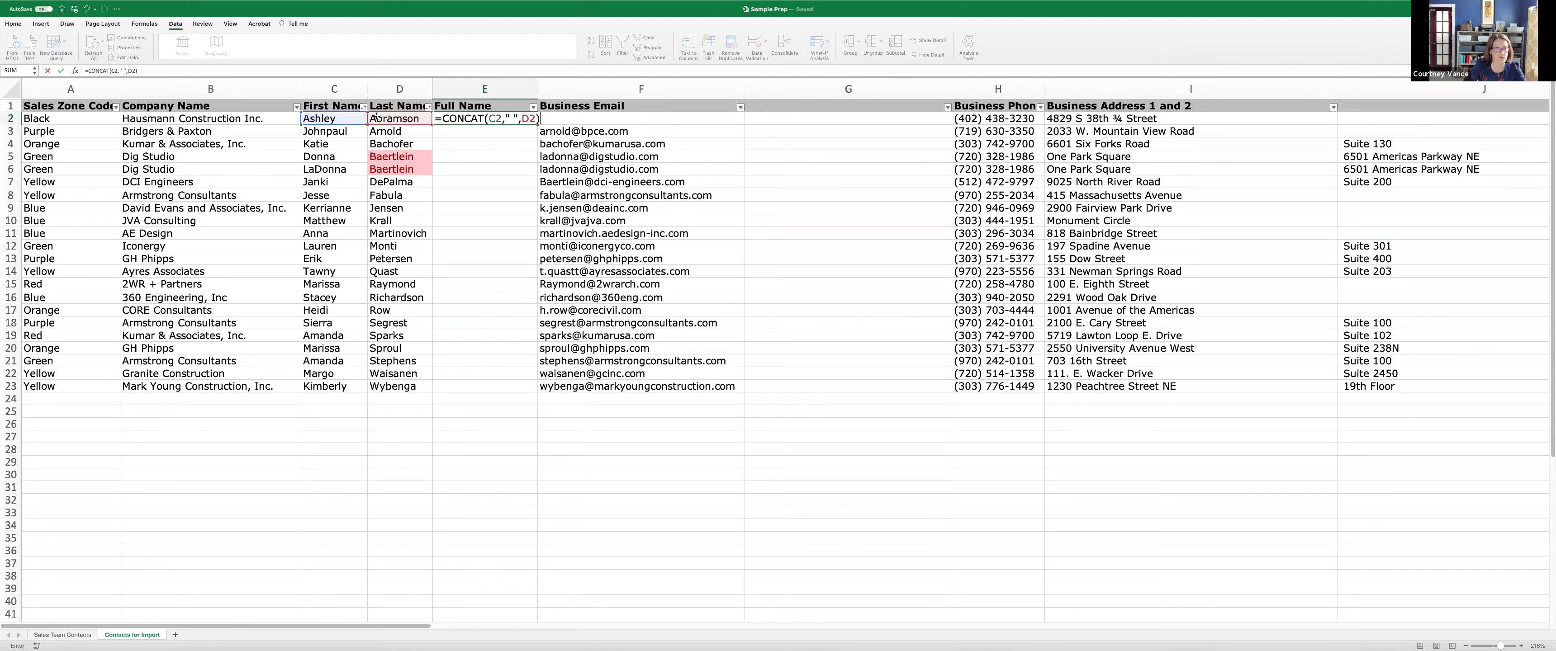
key(Return)
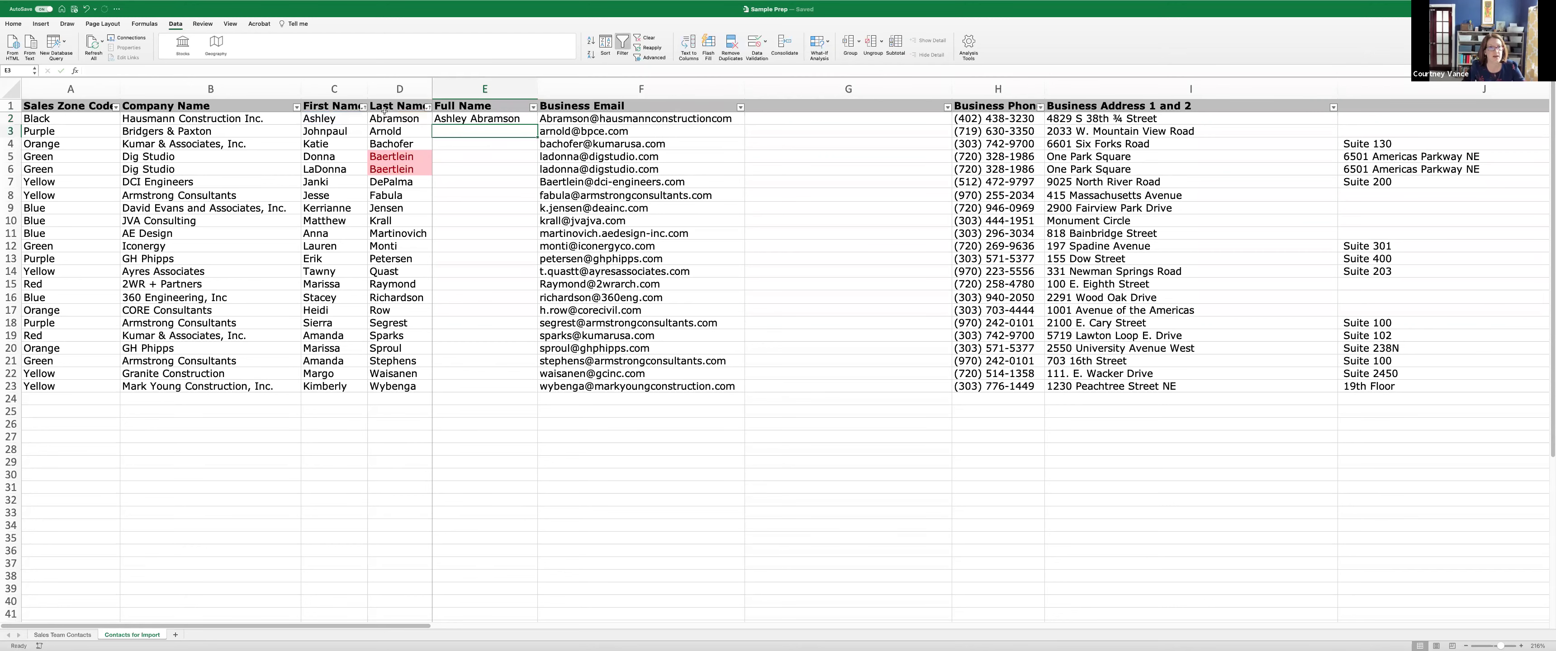
- Fill the CONCAT formula down the Full Name column through row 23 and replace the formulas with pasted values
click(485, 118)
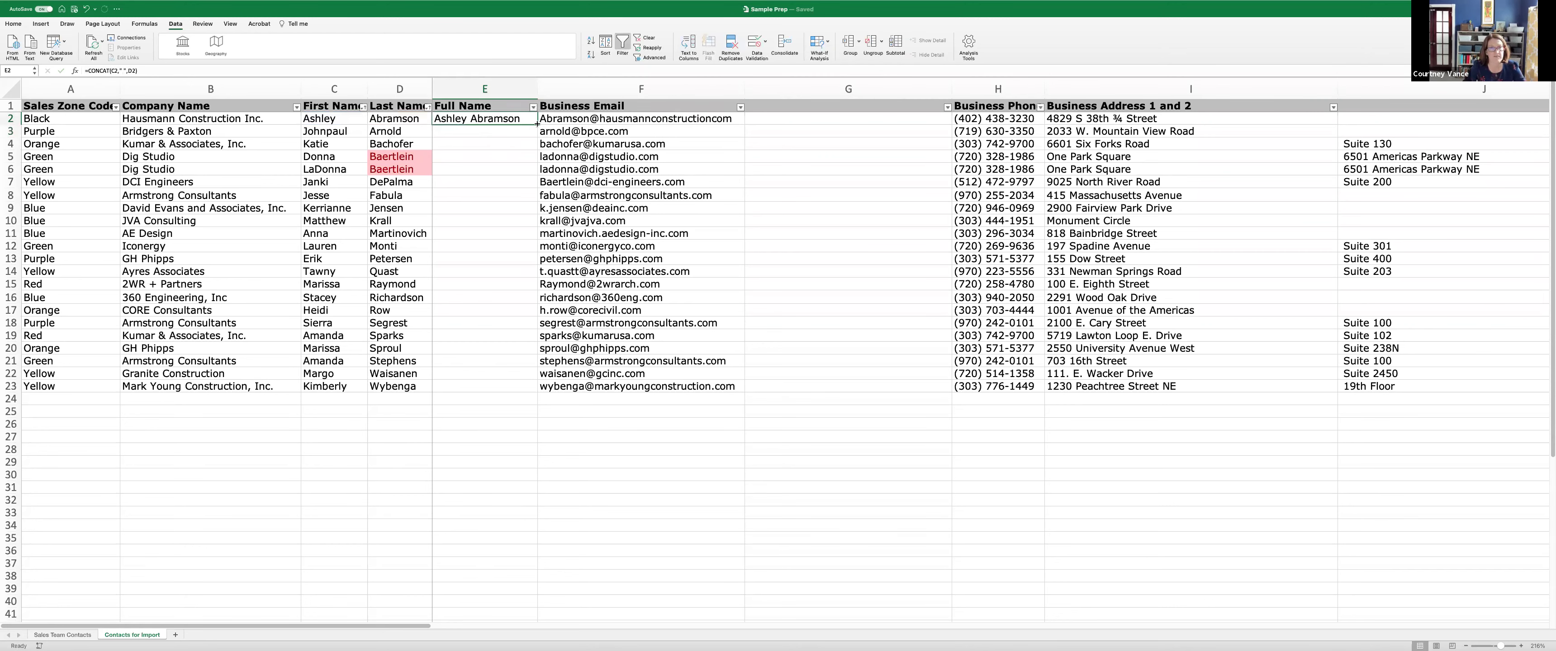
double_click(536, 124)
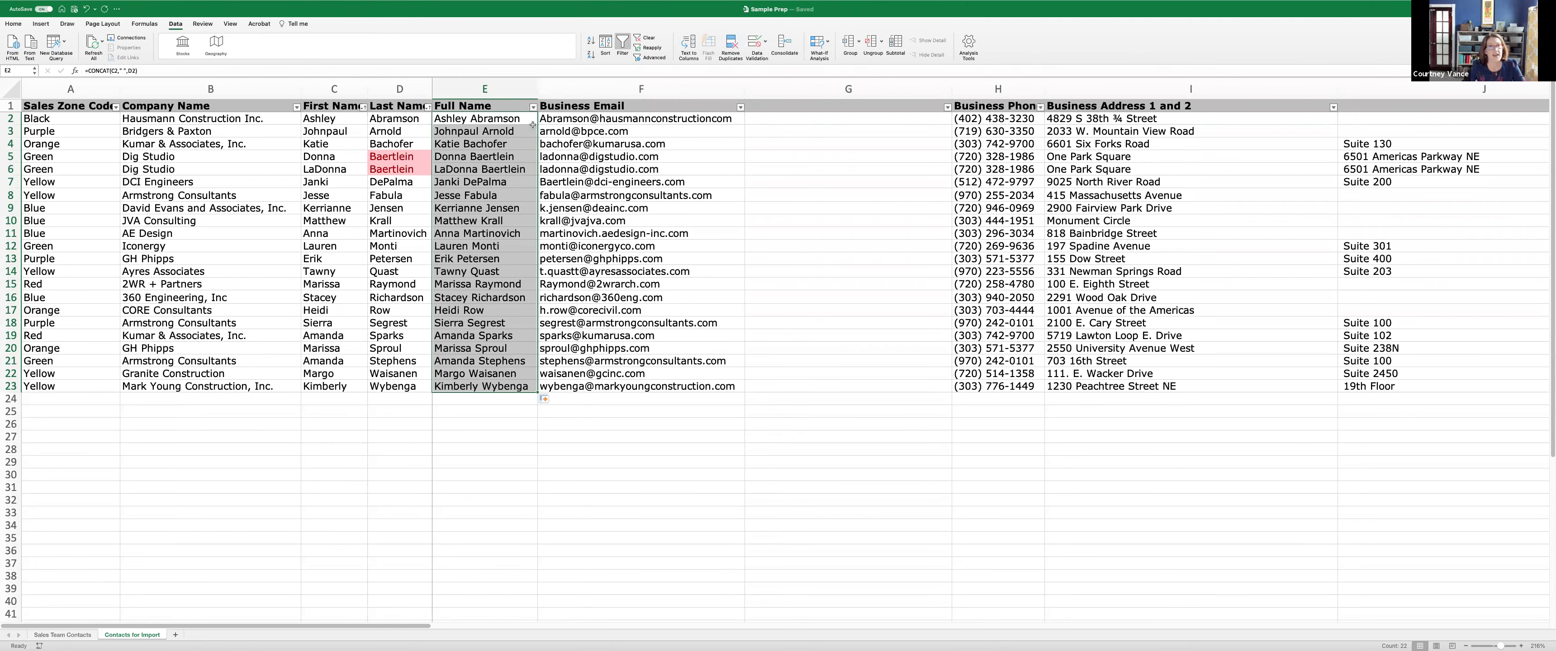
key(super+c)
right_click(477, 117)
mouse_move(492, 151)
click(650, 233)
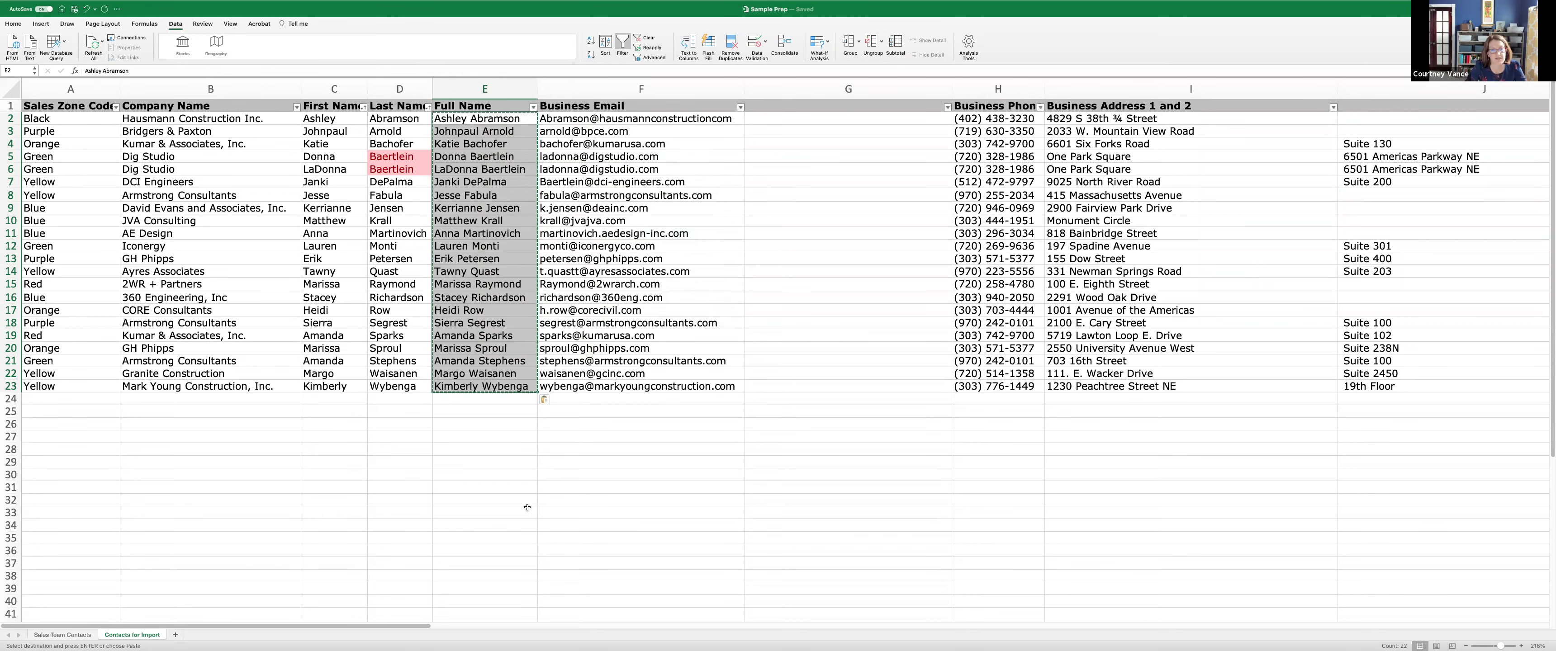
key(Escape)
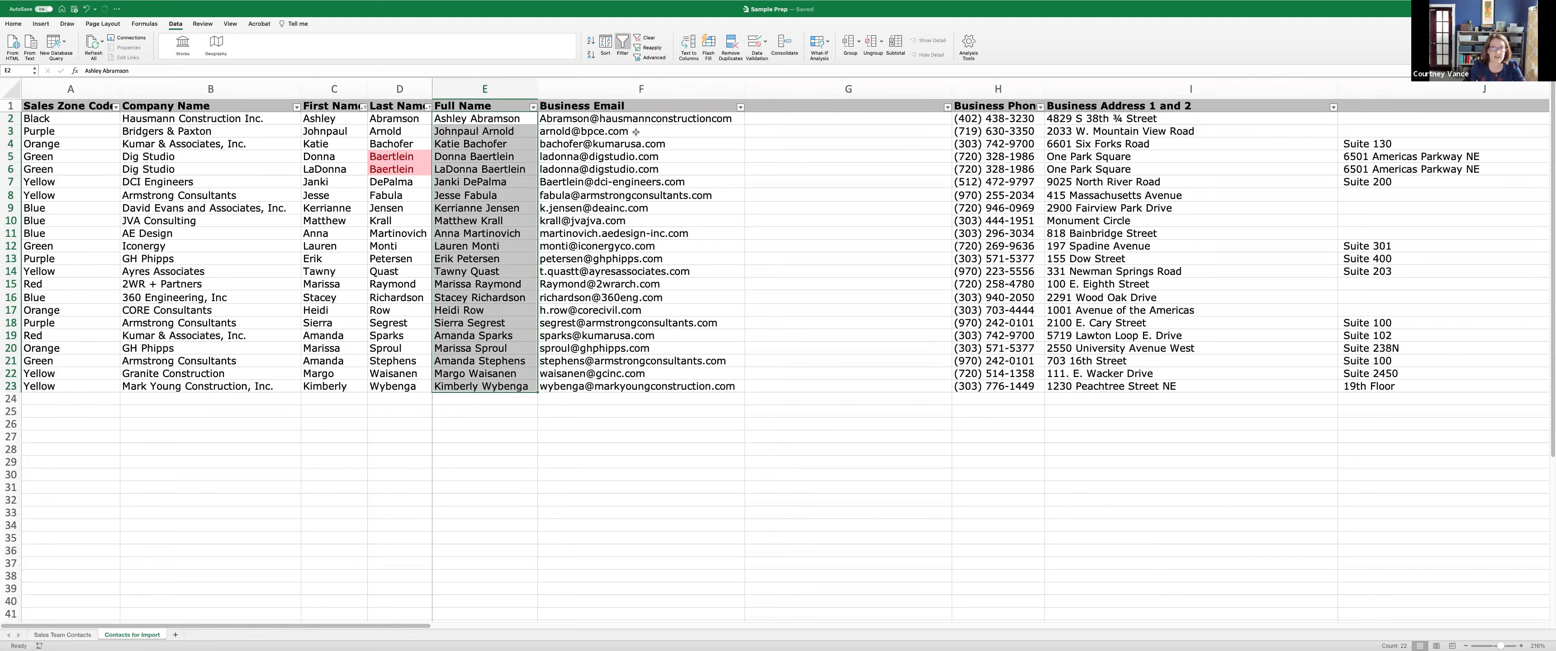
- Select the first and last names of the two Dig Studio contacts in C5:D6
click(501, 88)
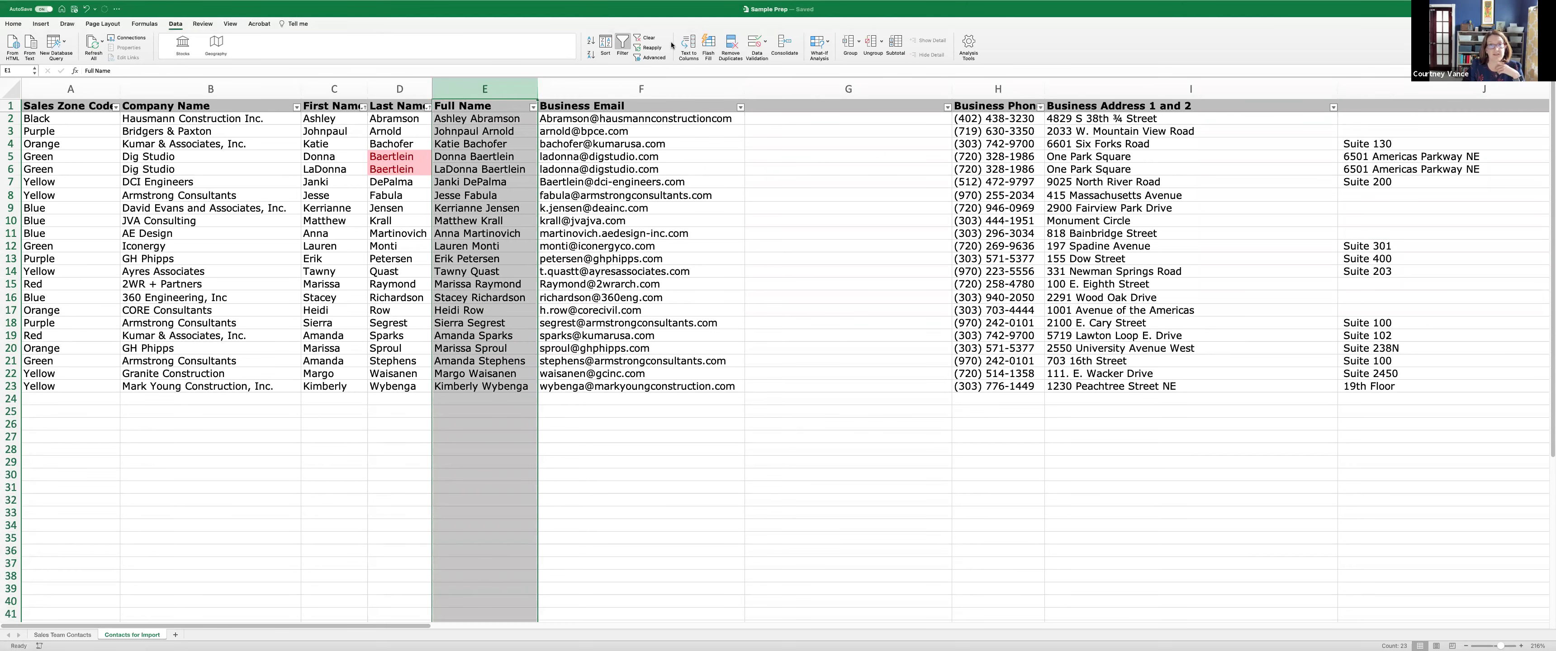
click(13, 23)
drag(324, 169, 399, 157)
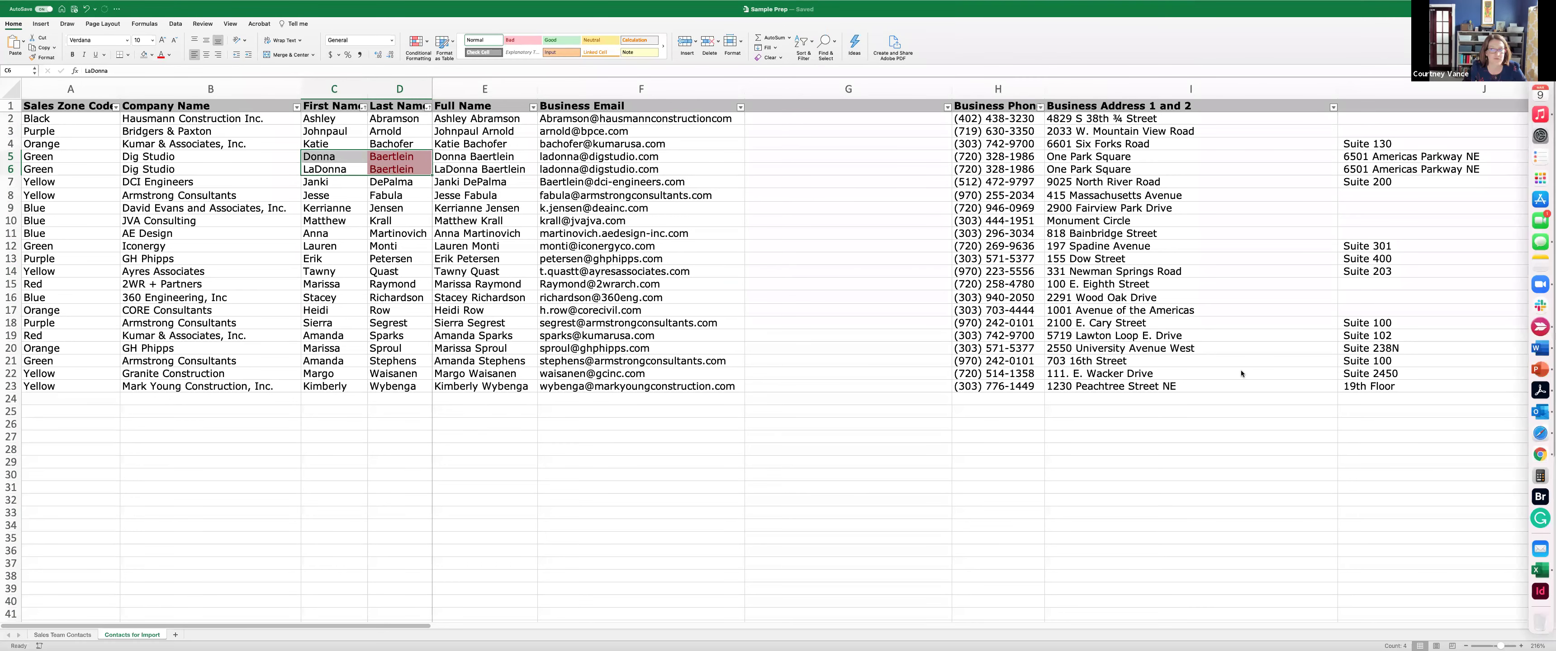
- Switch to PowerPoint, present from the "Time for some Excel fun" slide to the poll slide, and leave the presentation minimized
click(1538, 370)
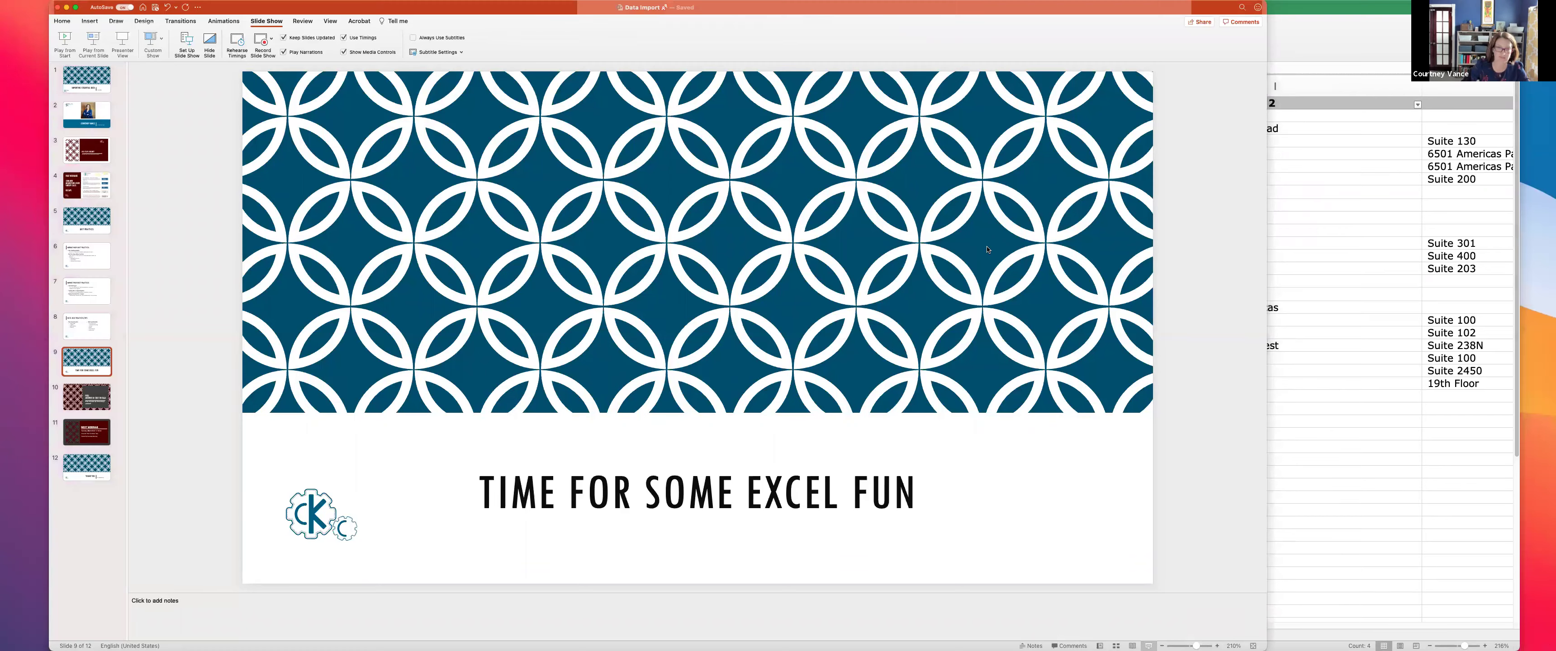
key(super+shift+Return)
key(Left)
key(Right)
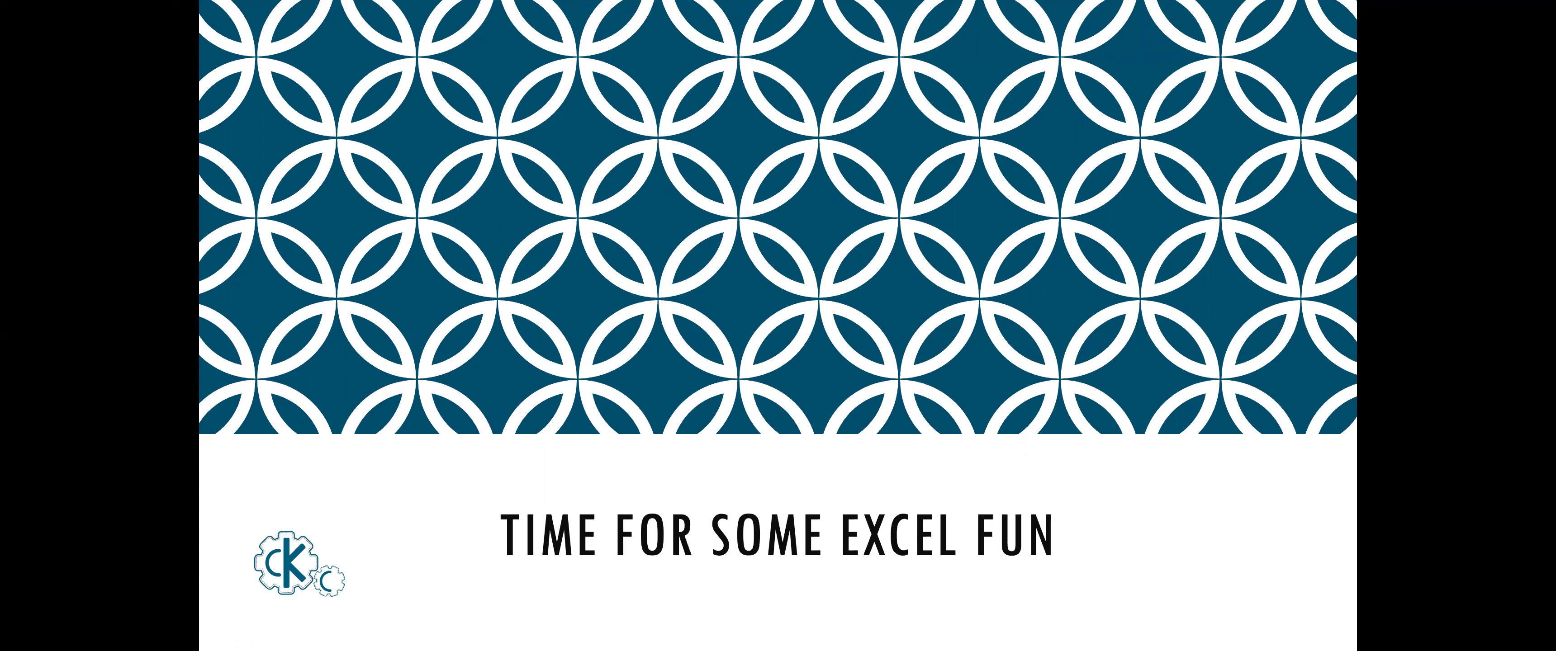
click(657, 187)
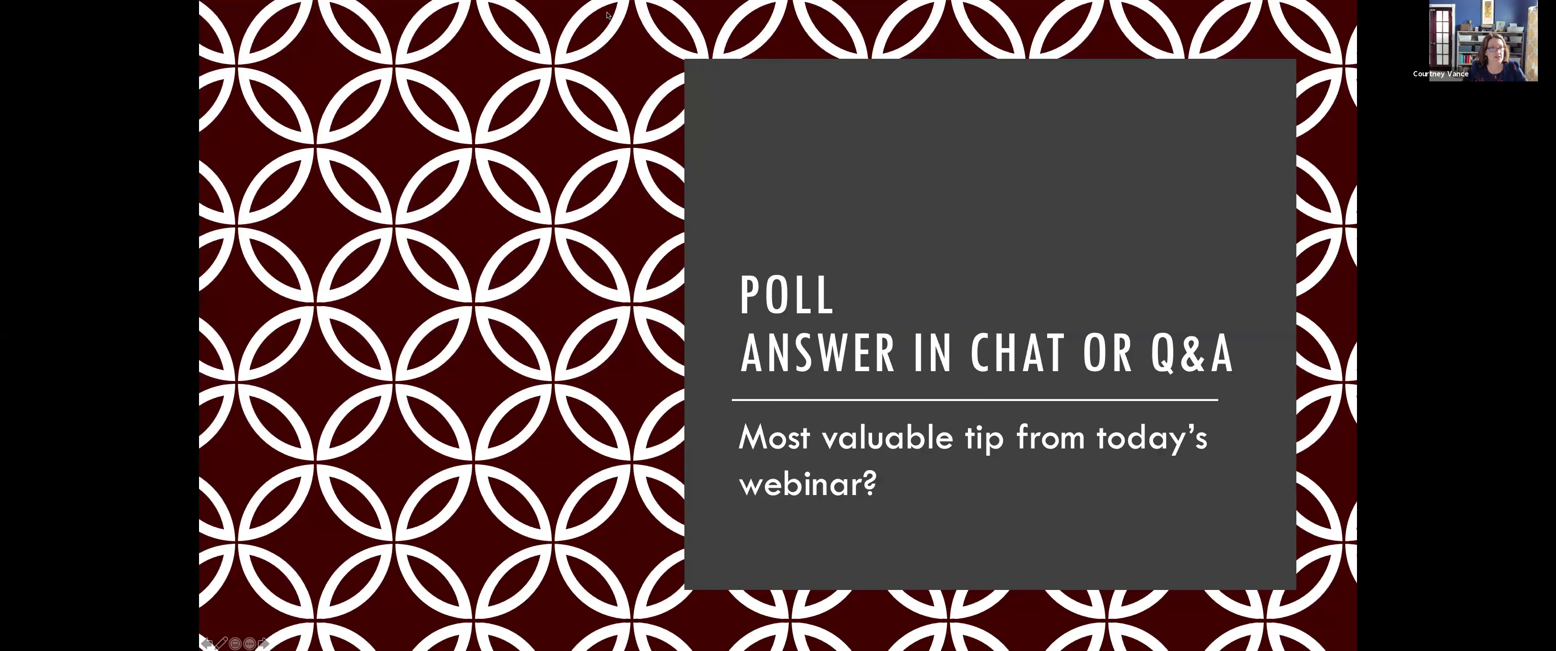
key(Escape)
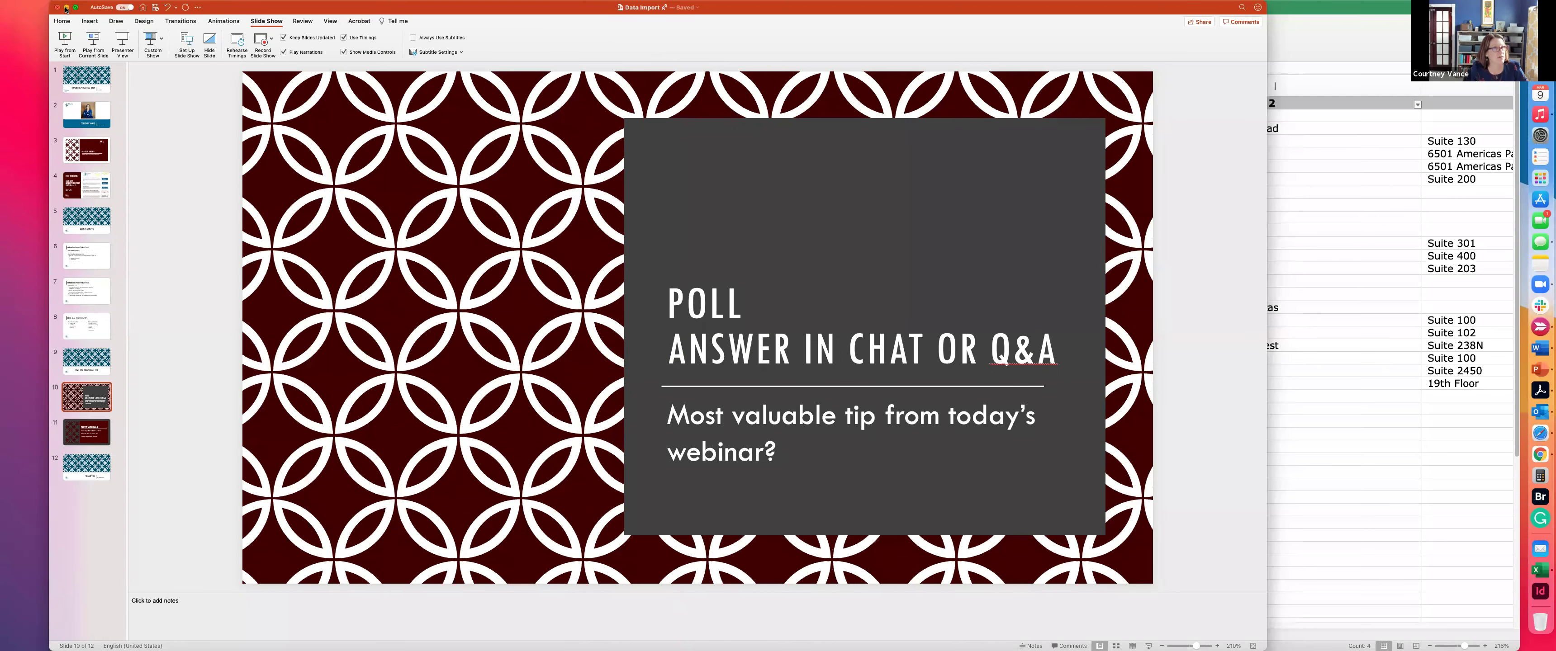
click(66, 7)
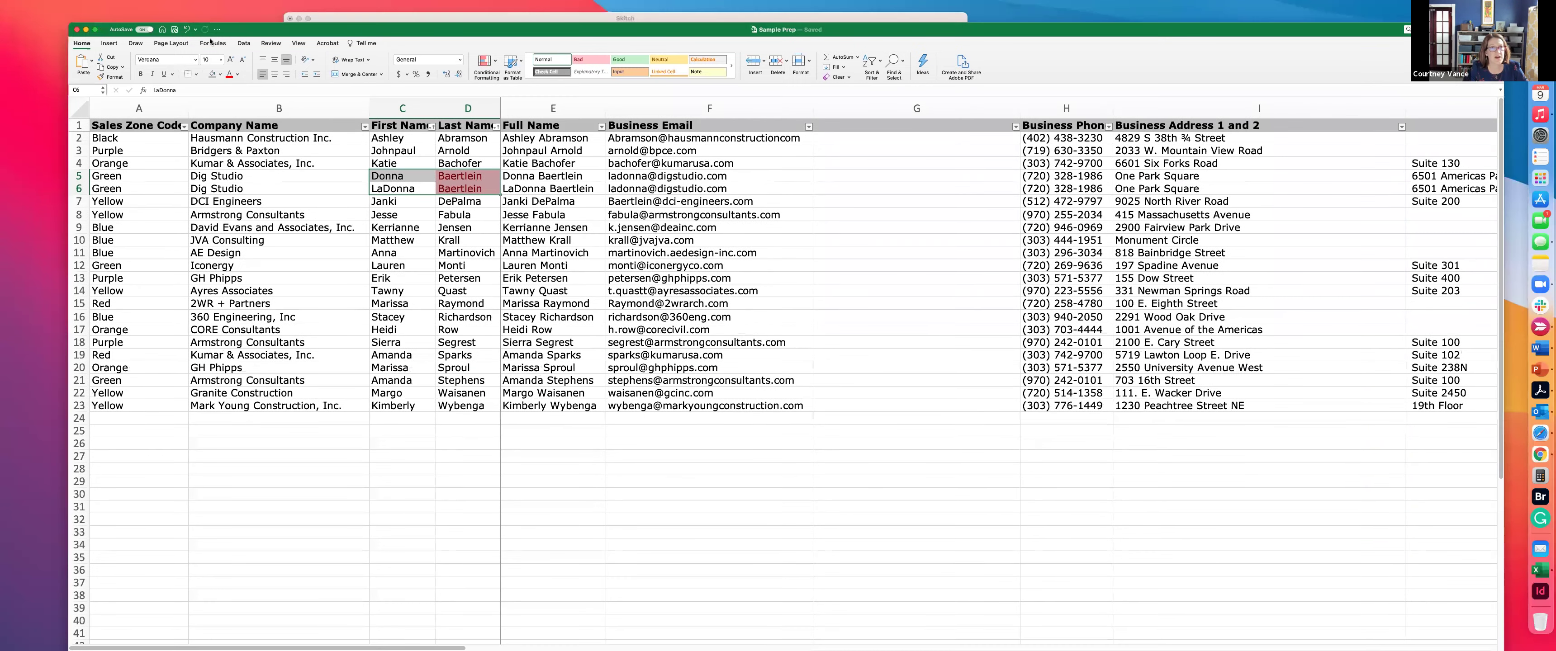
- Open a second window of the Sample Prep workbook and arrange it over the original window
click(299, 43)
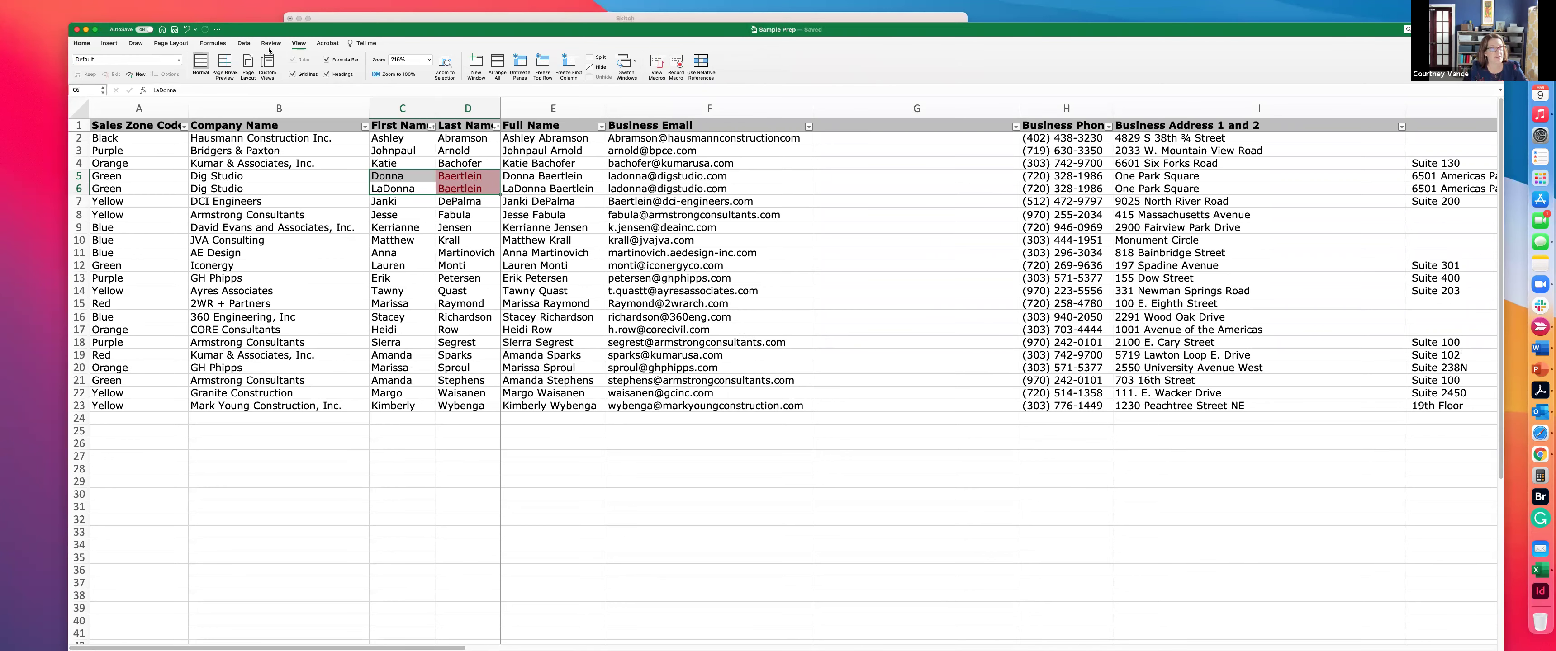
click(472, 65)
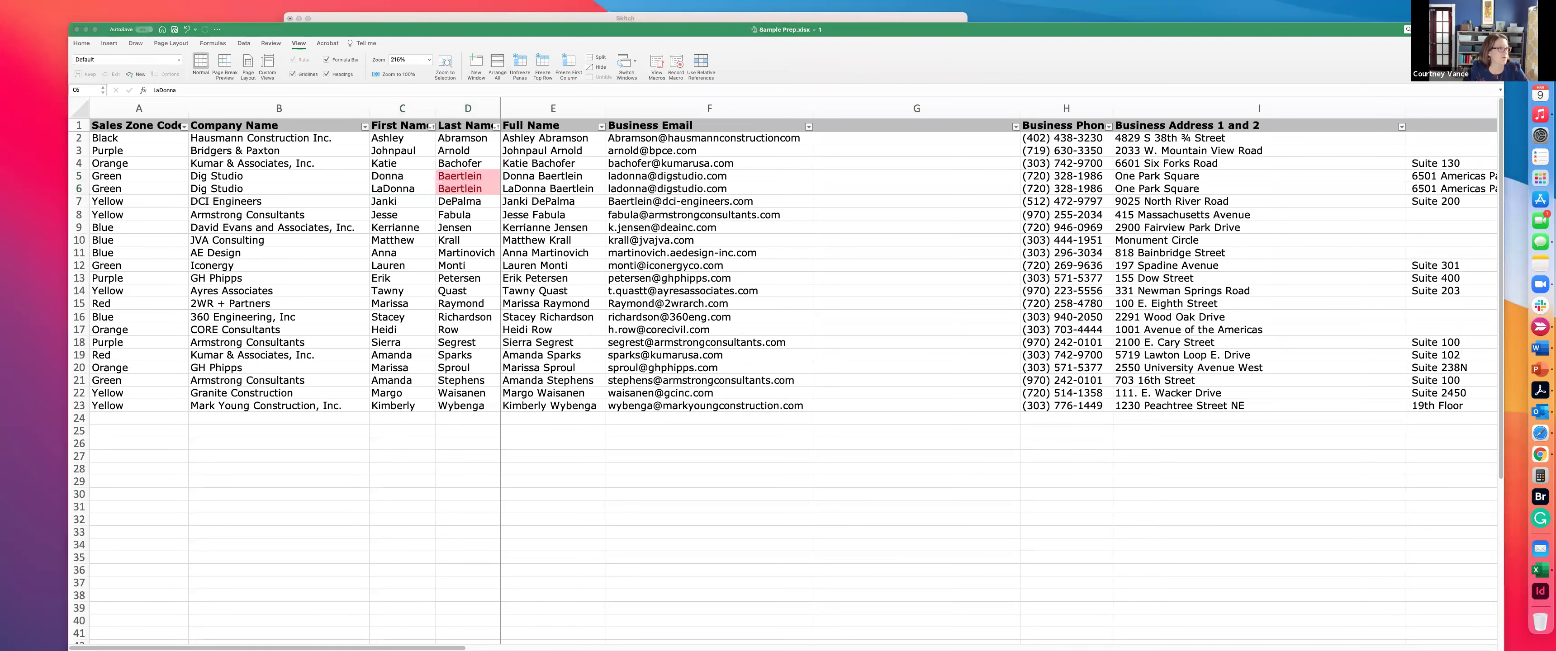
drag(0, 35, 333, 120)
drag(740, 491, 1025, 641)
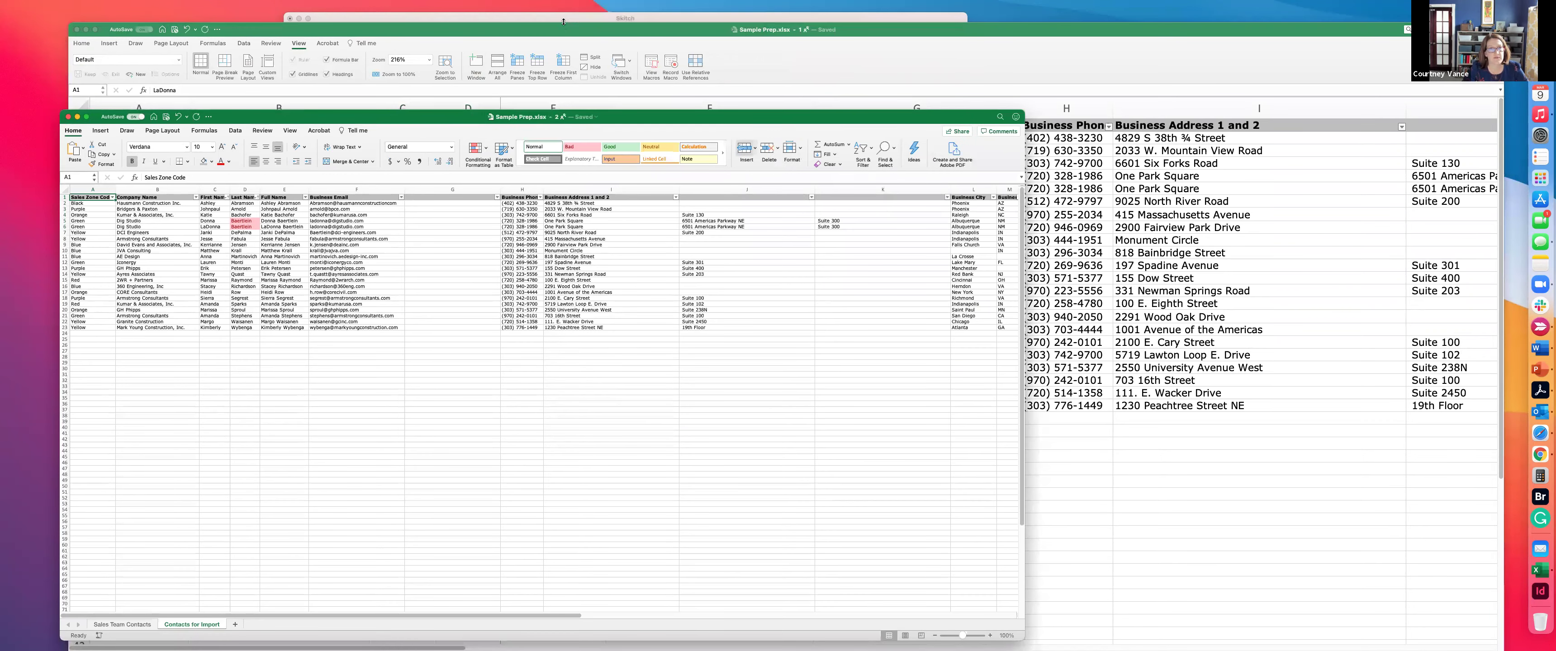
click(561, 47)
drag(561, 30, 556, 70)
click(622, 101)
click(635, 137)
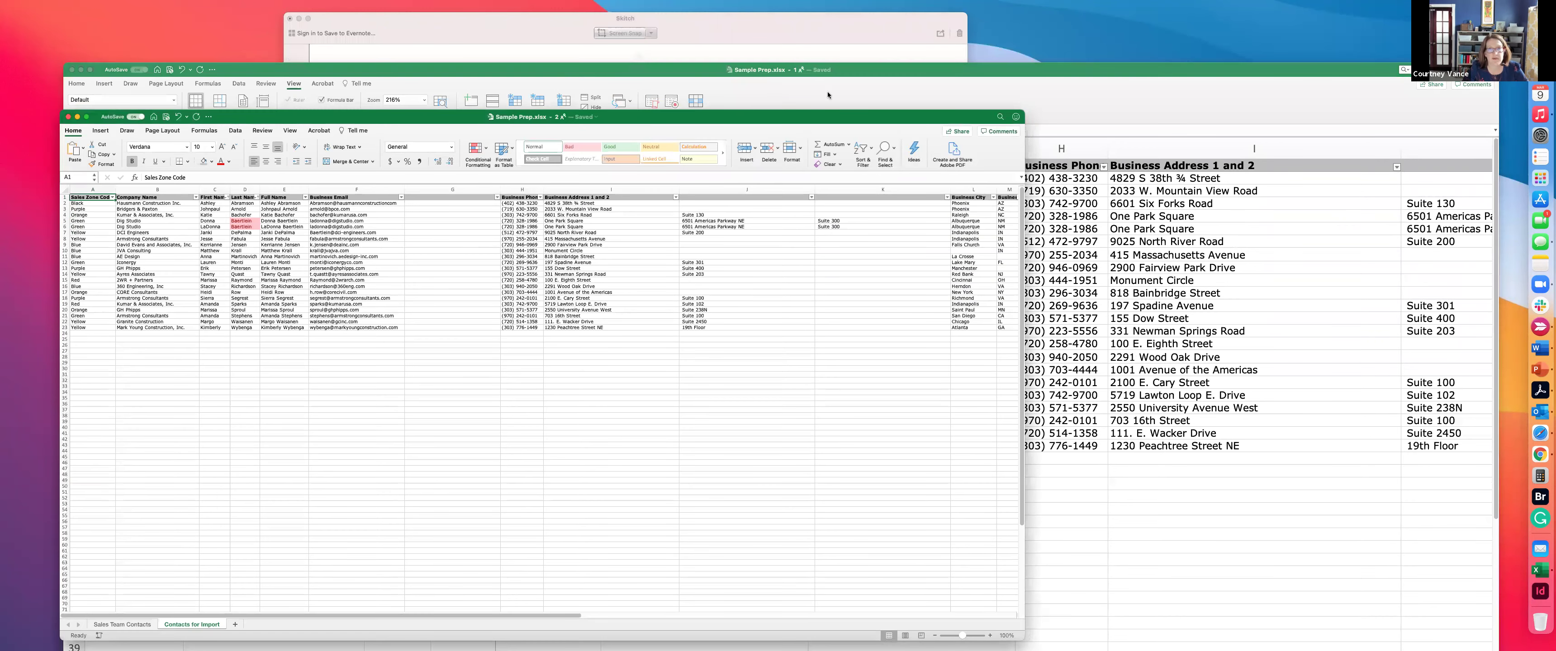
key(ctrl+alt+c)
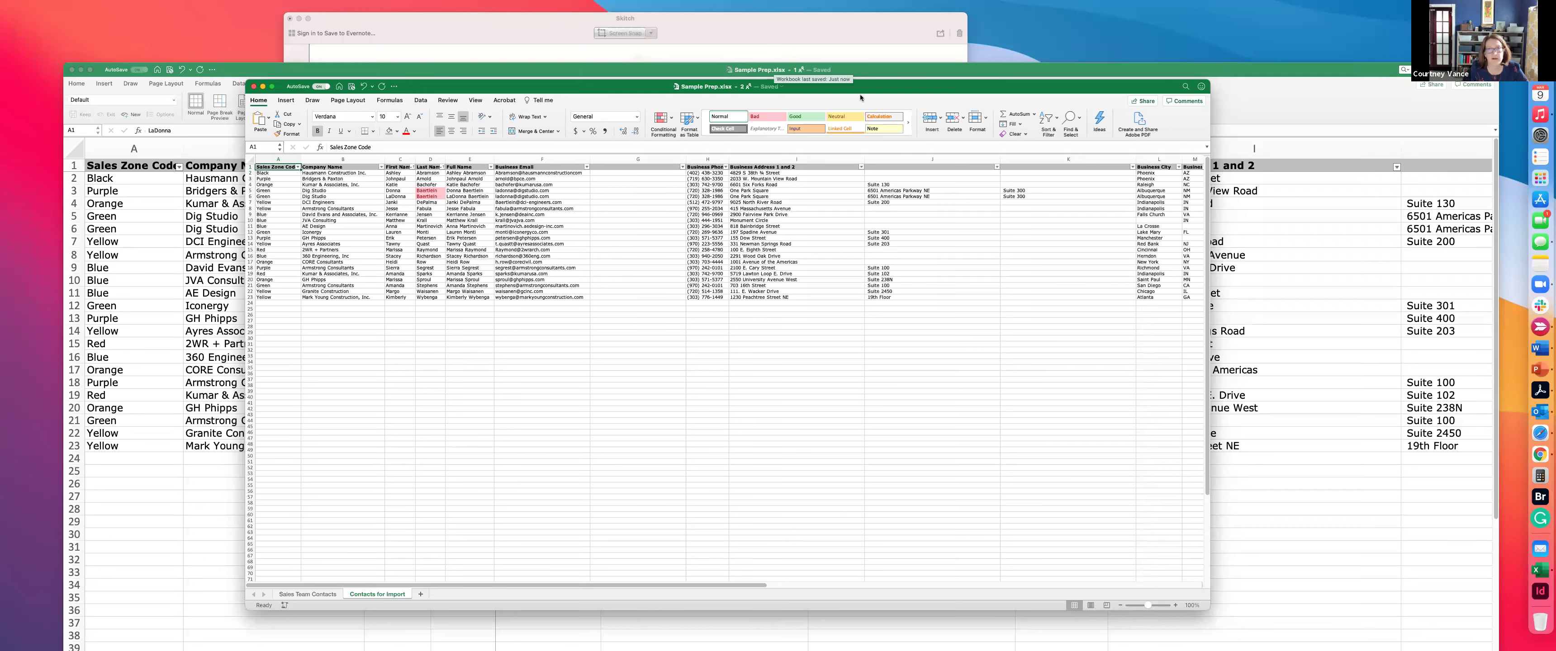
key(ctrl+alt+BackSpace)
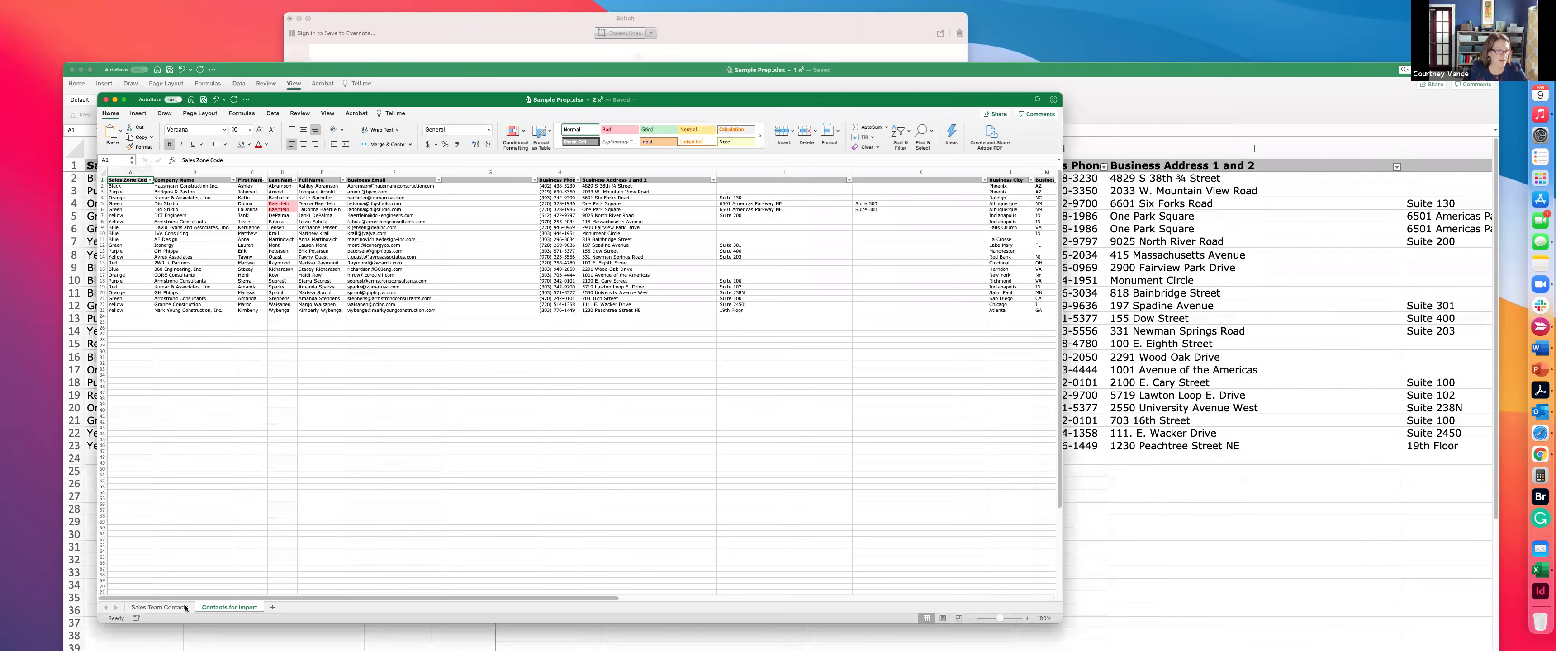
- Display the Sales Team Contacts sheet from its first row in the second workbook window and reposition that window
key(ctrl+Page_Up)
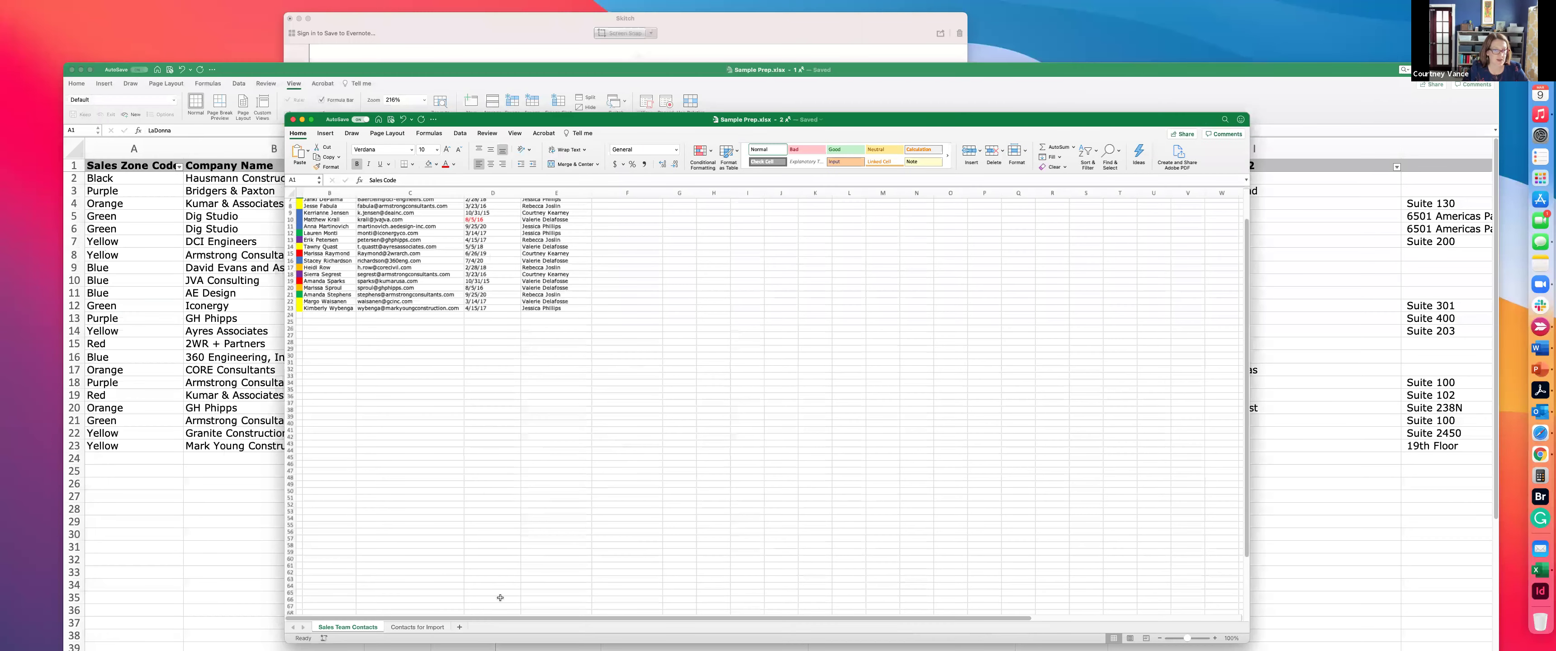
scroll(457, 540, up, 3)
scroll(417, 460, up, 4)
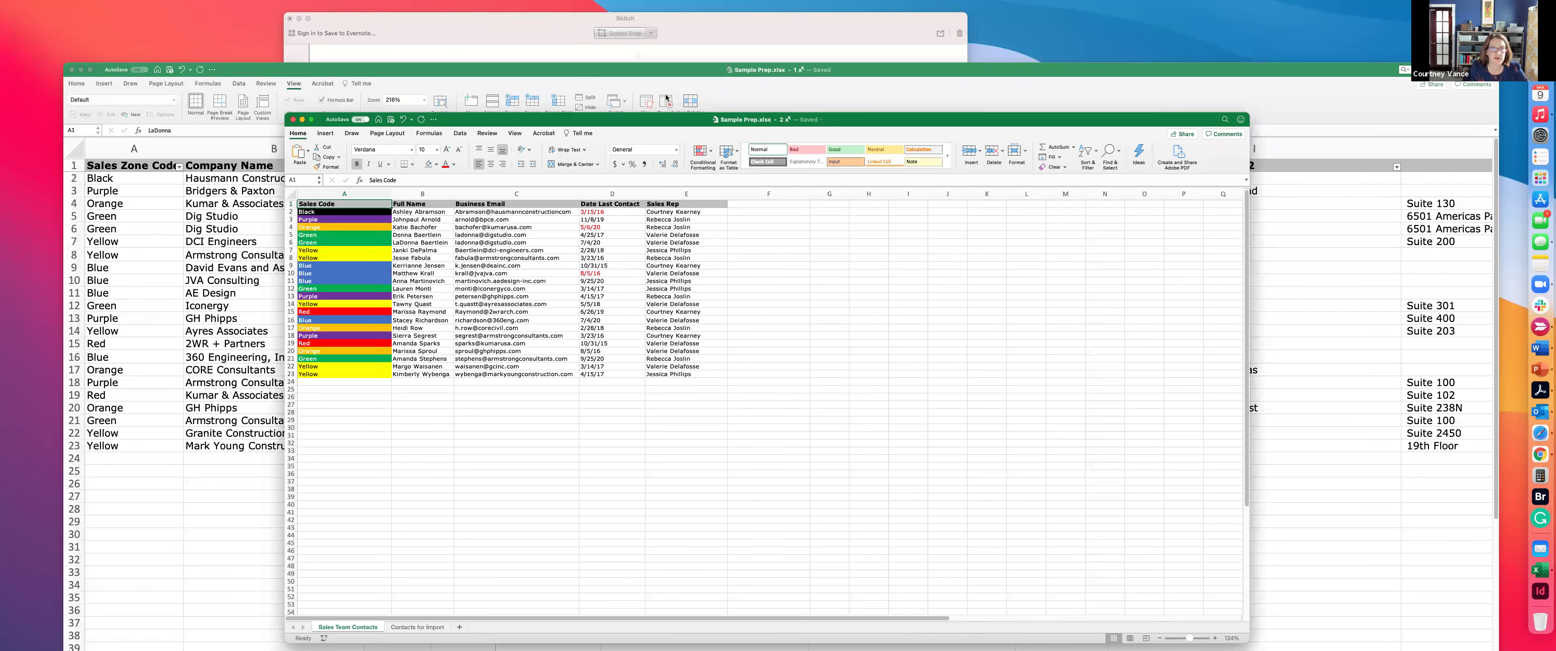
double_click(653, 117)
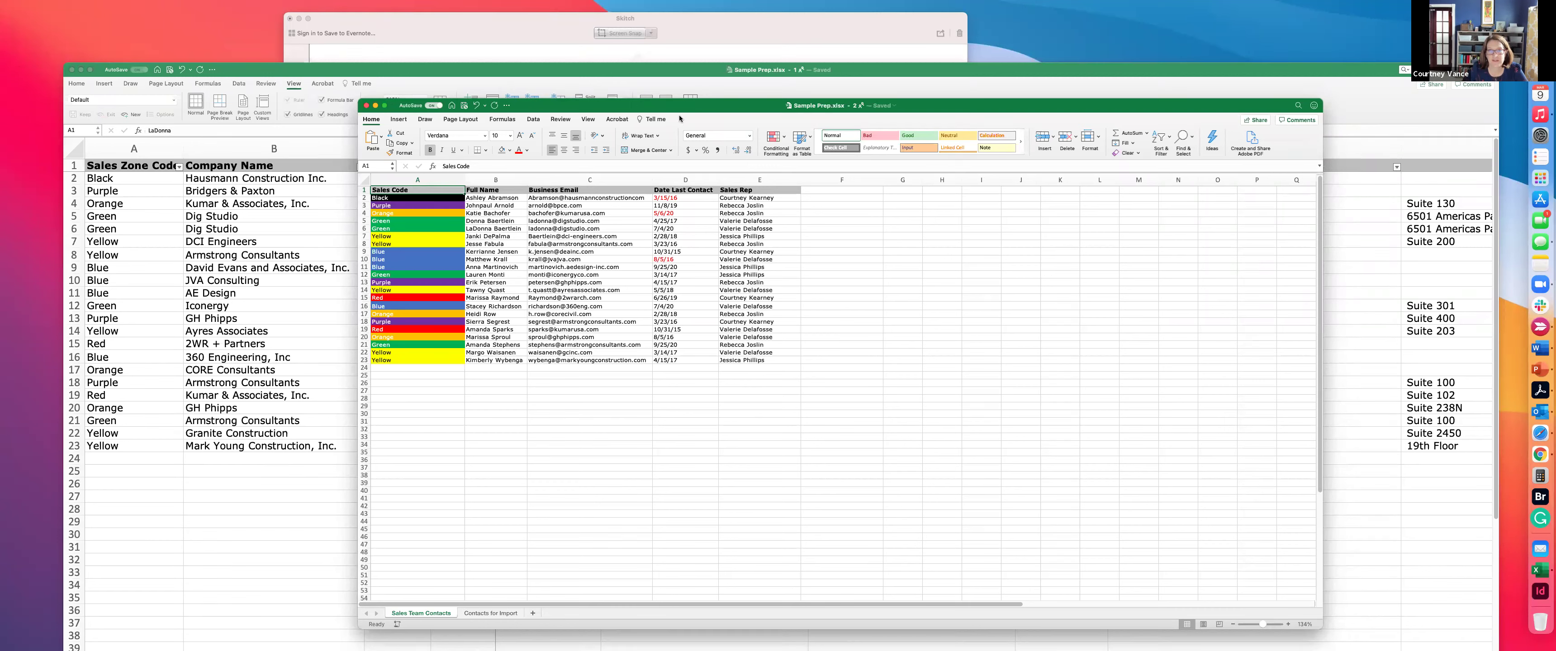
drag(1162, 111, 1149, 117)
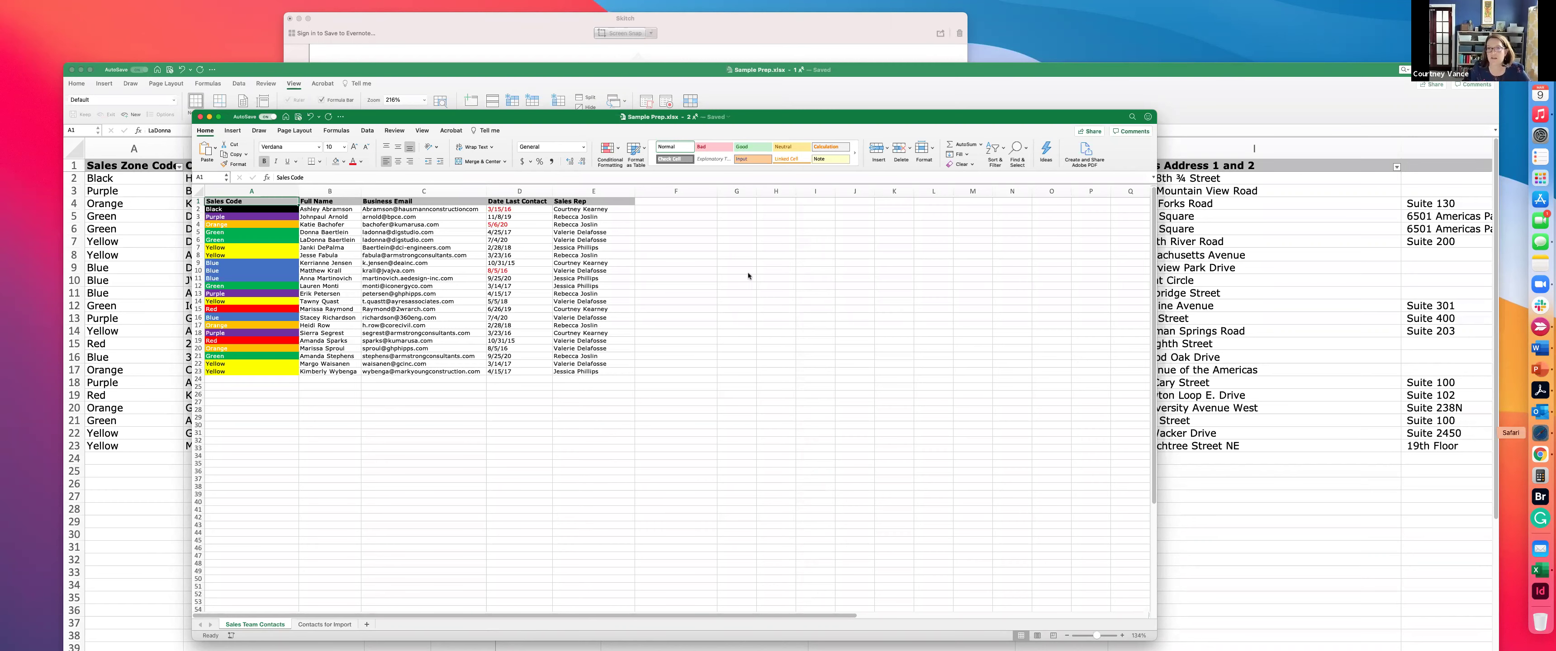
- Switch to Safari, open the Cosential Dashboard bookmark for signing in, and bring the window back over the workbooks
click(299, 23)
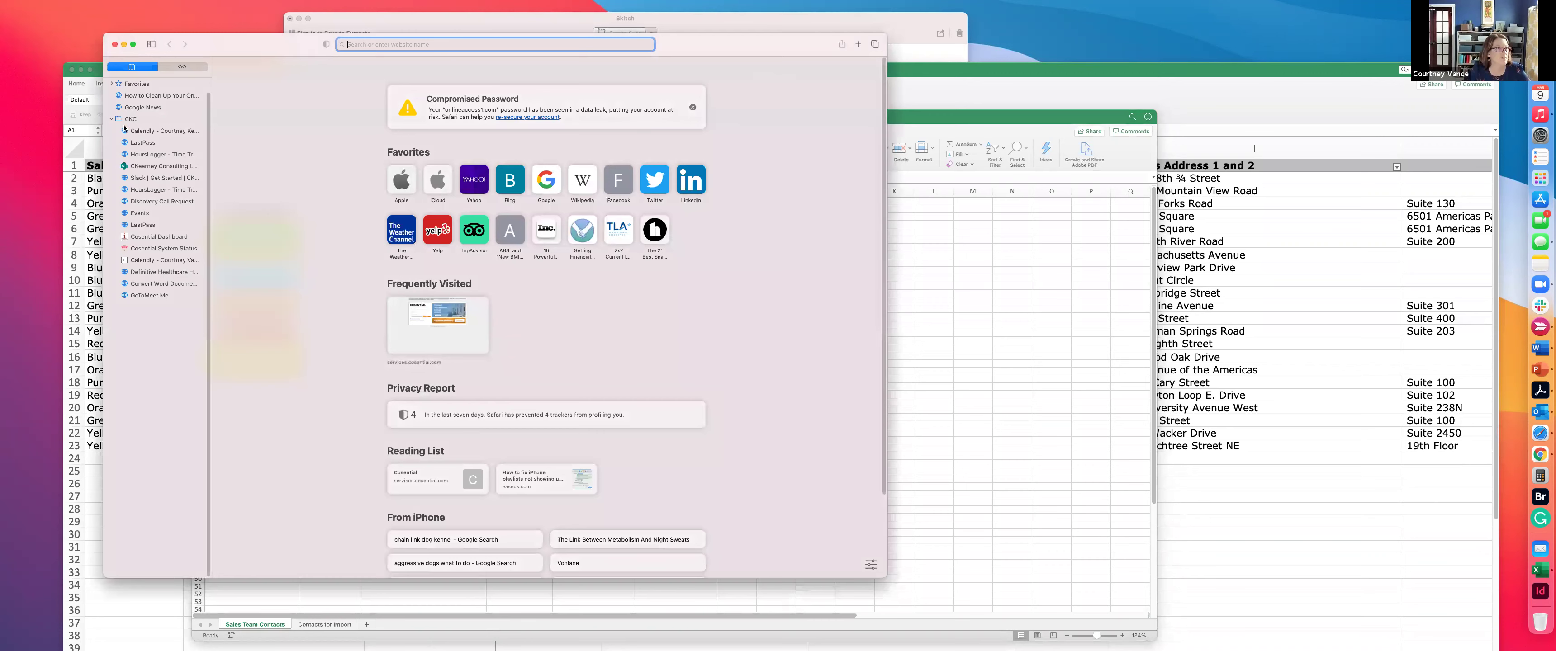
click(145, 237)
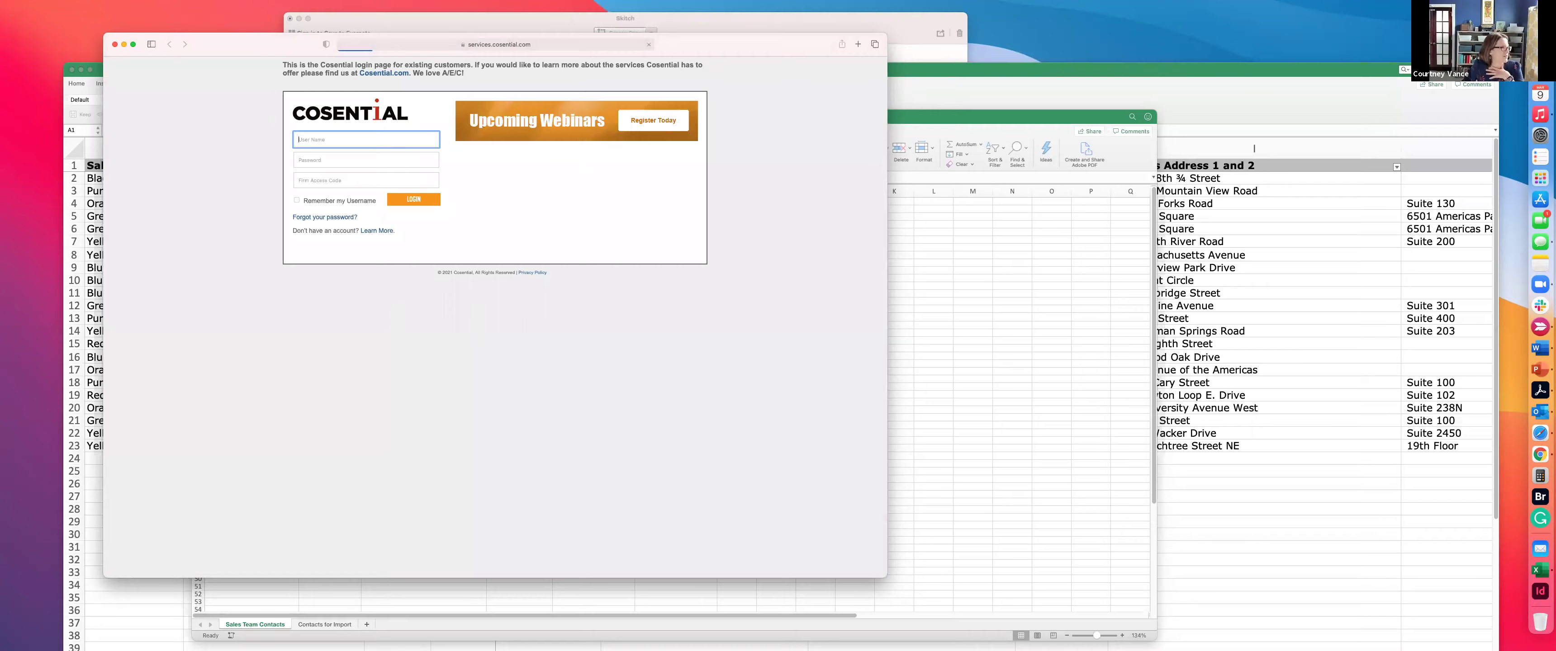
drag(257, 45, 0, 22)
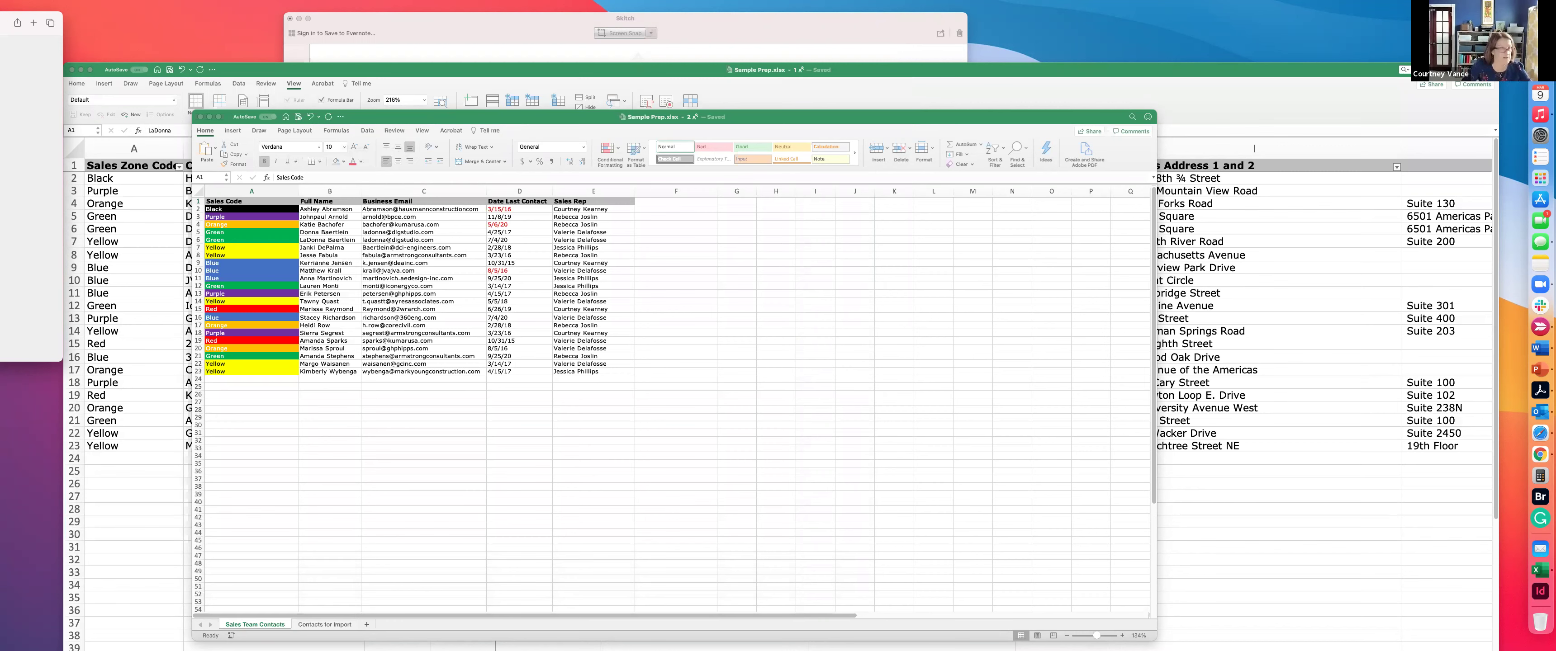
drag(25, 23, 1016, 36)
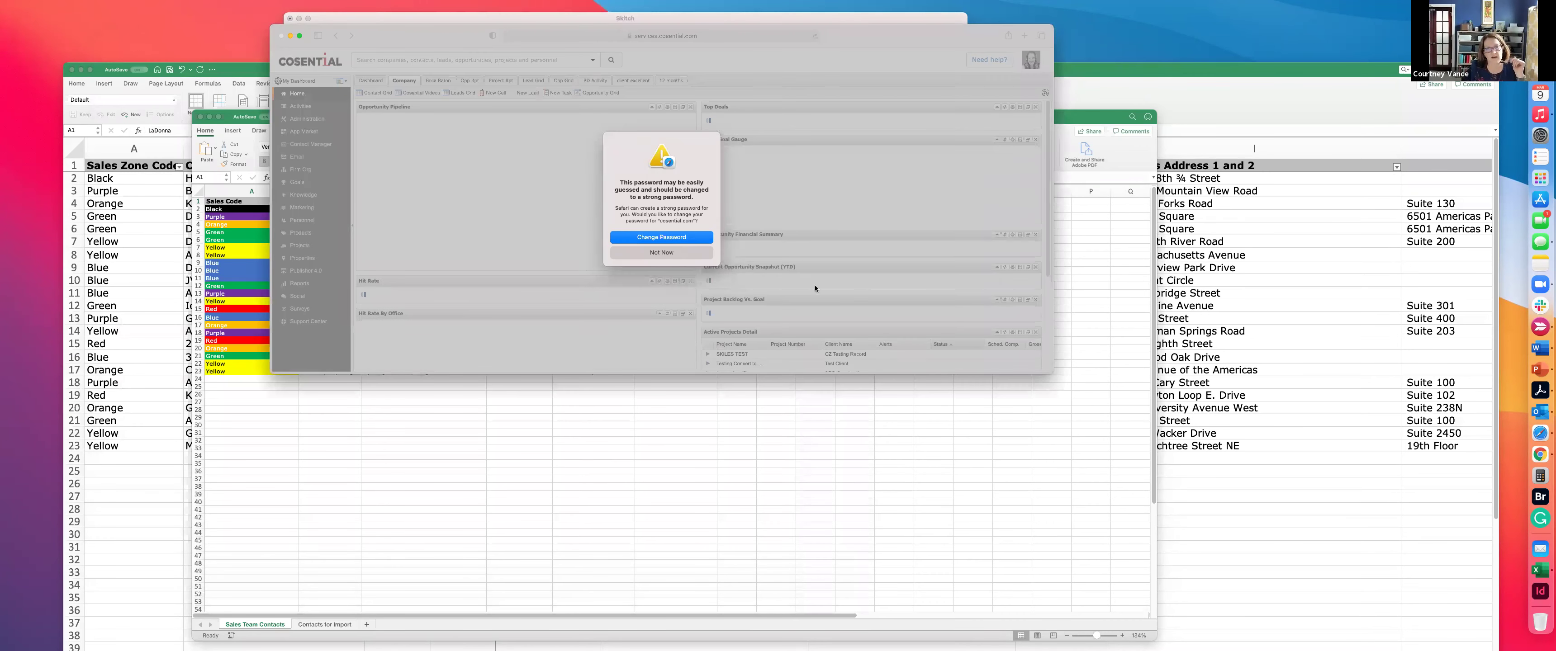
- Decline the suggested password change and enlarge the Cosential dashboard window and its page view
key(Escape)
drag(1053, 374, 1248, 587)
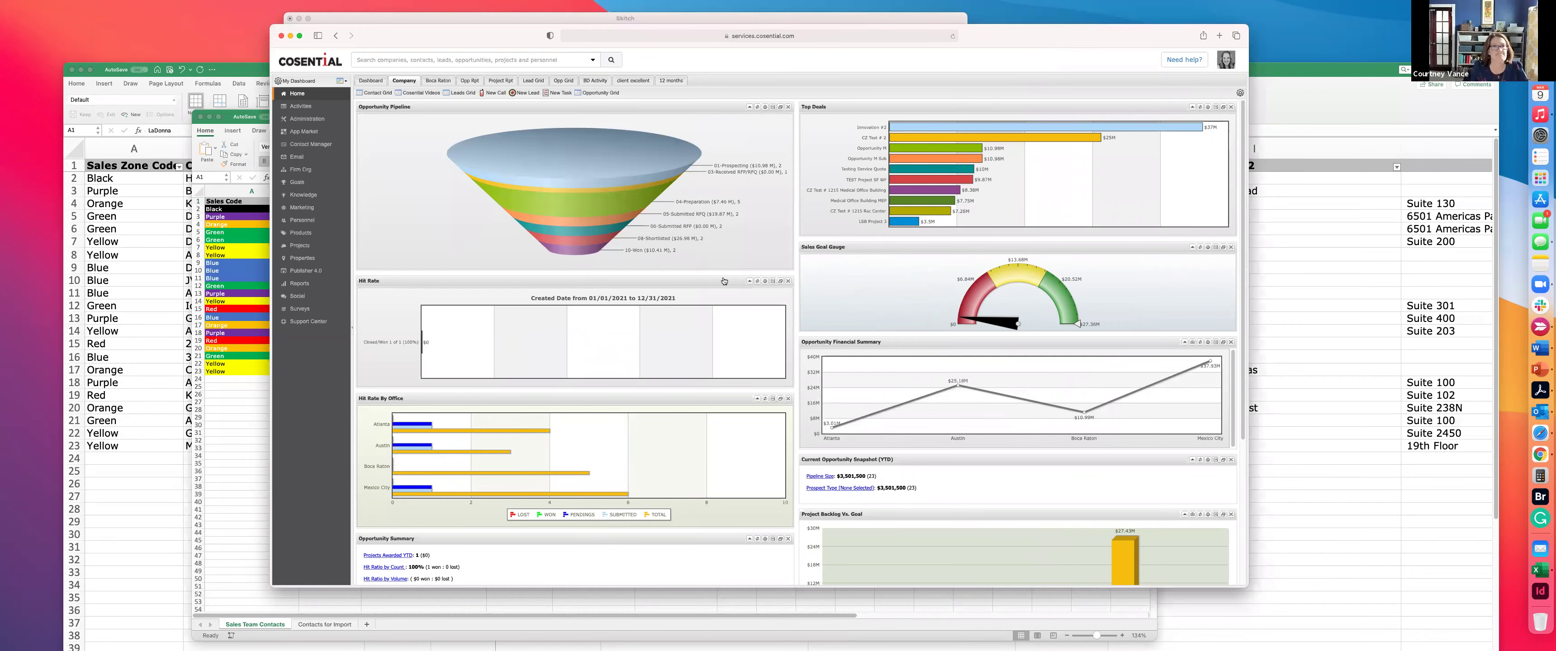
key(super+equal)
key(super+equal)
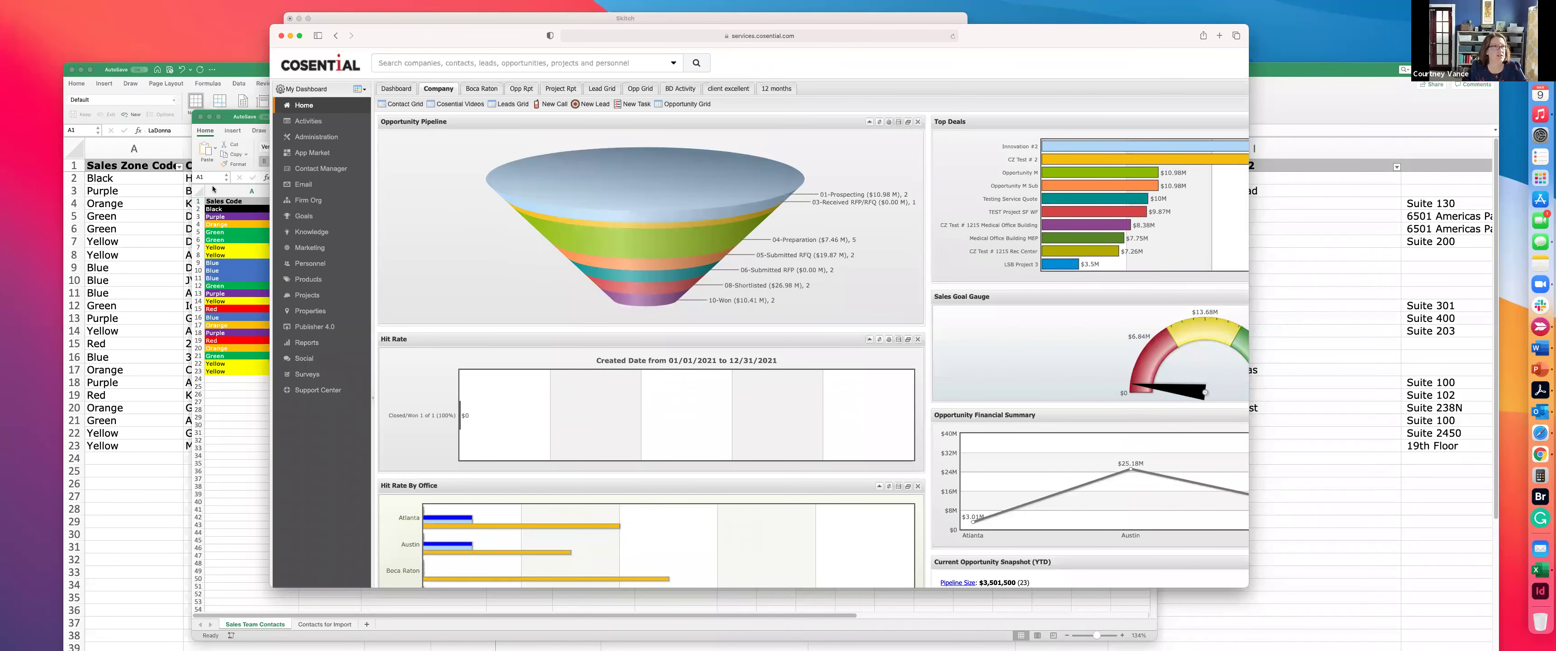
key(super+equal)
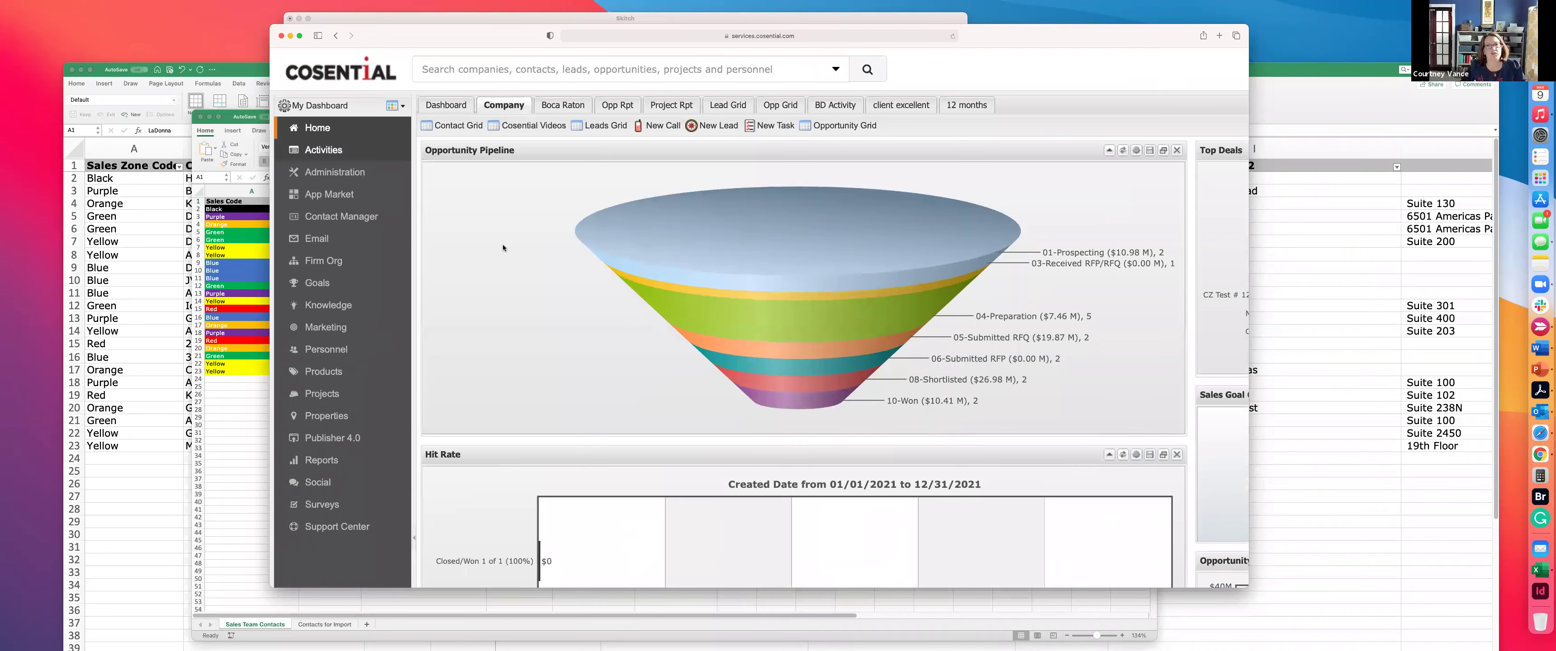
- Try to open the Cosential Support Center in Safari
triple_click(344, 527)
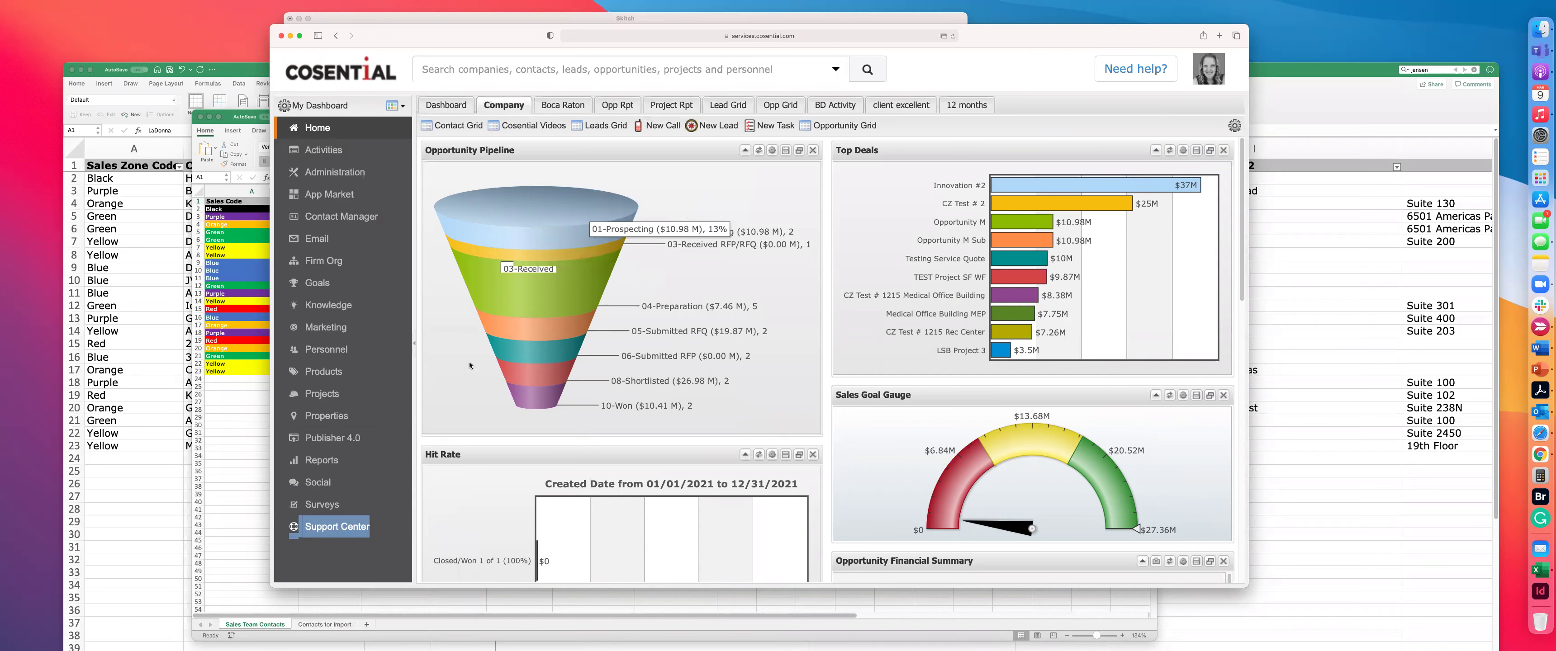
click(337, 523)
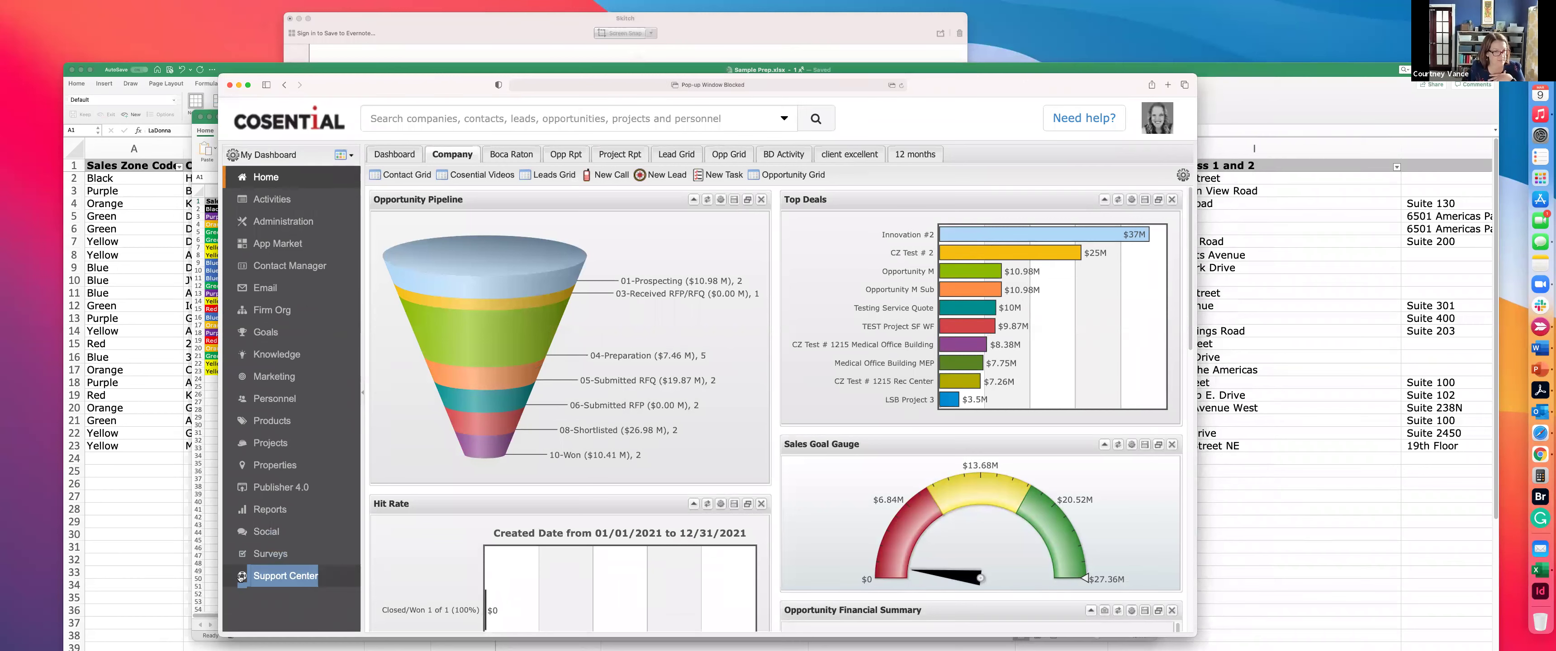
click(283, 578)
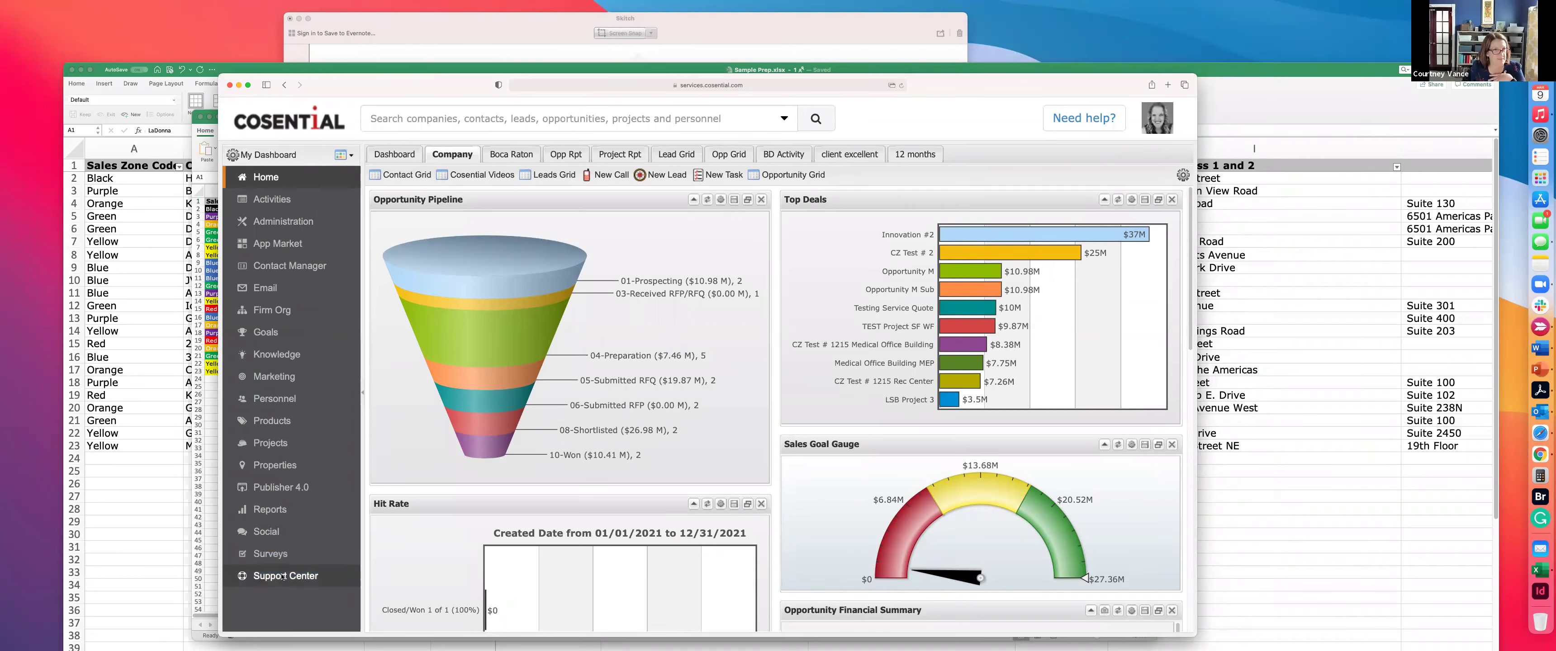
right_click(283, 577)
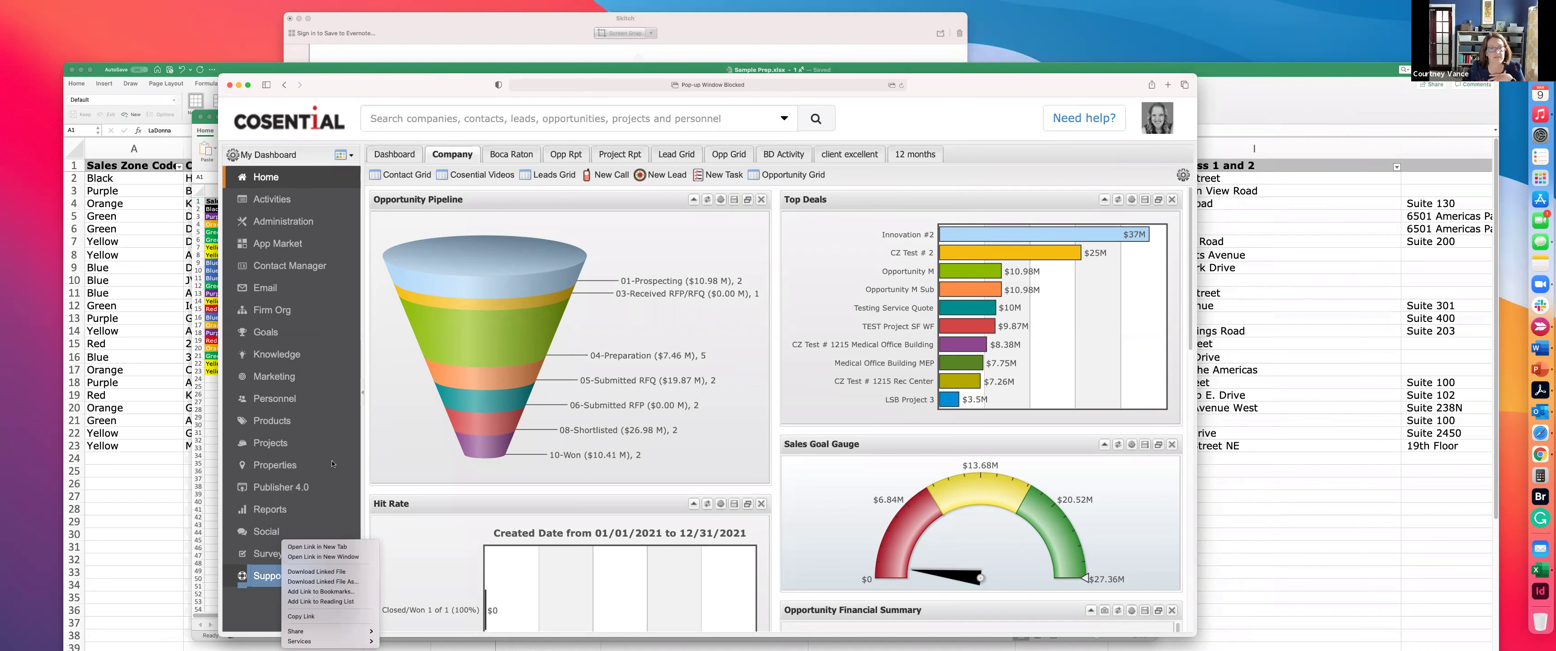
key(Escape)
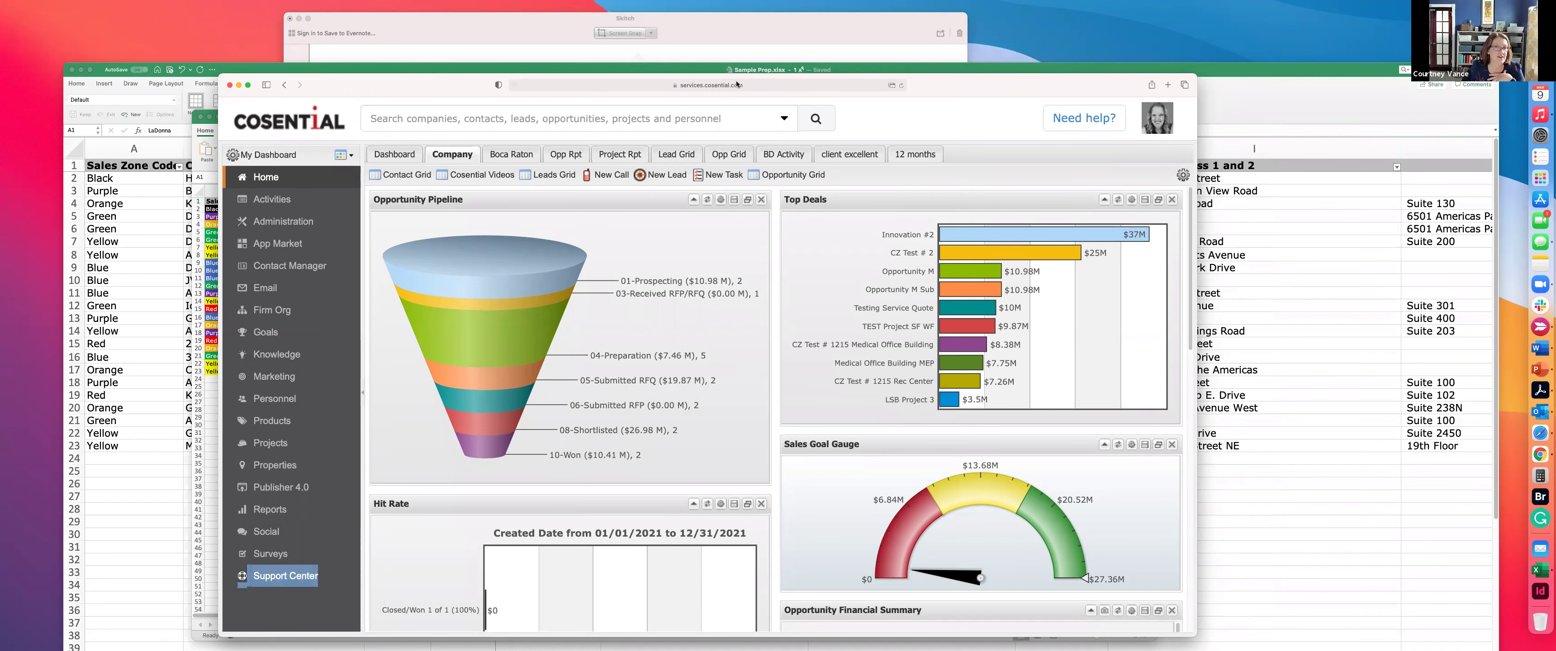
drag(998, 81, 956, 72)
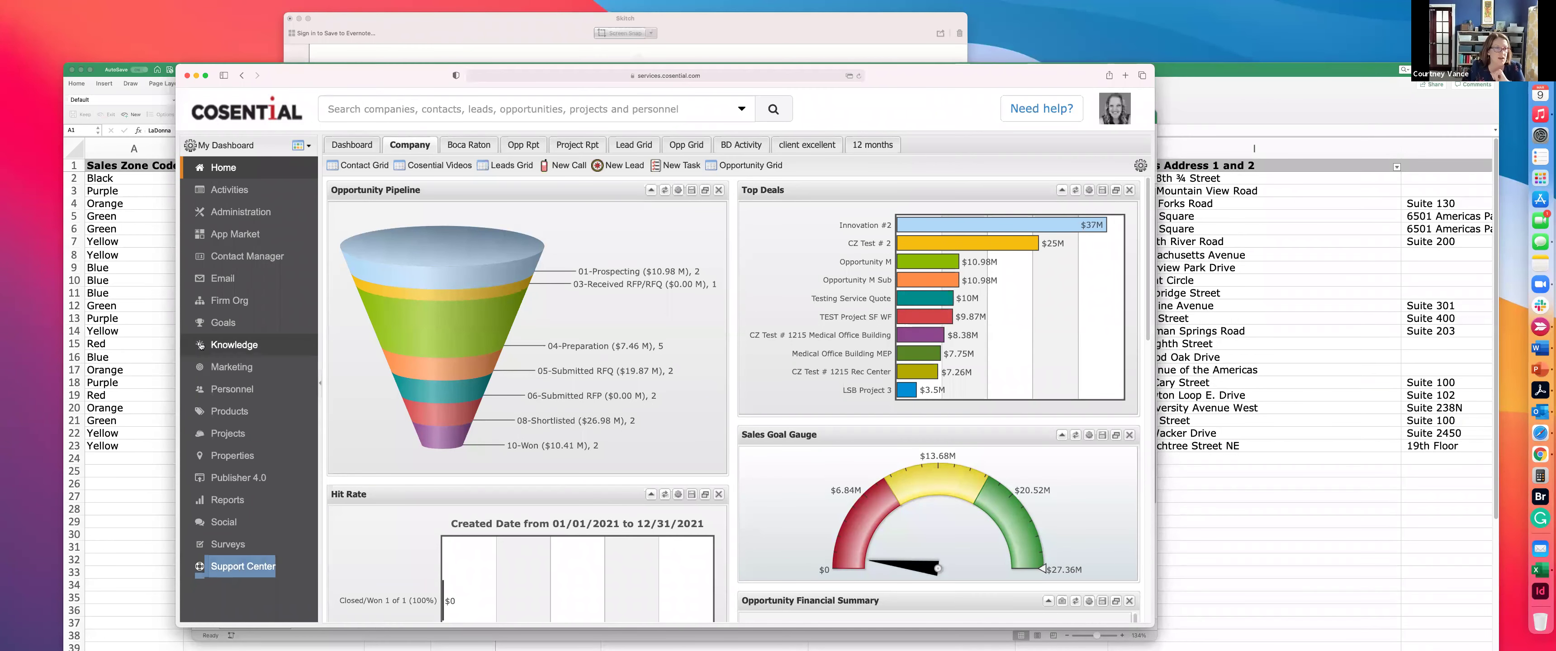
- Switch to Chrome and open the Cosential Support Center from its dashboard
mouse_move(376, 236)
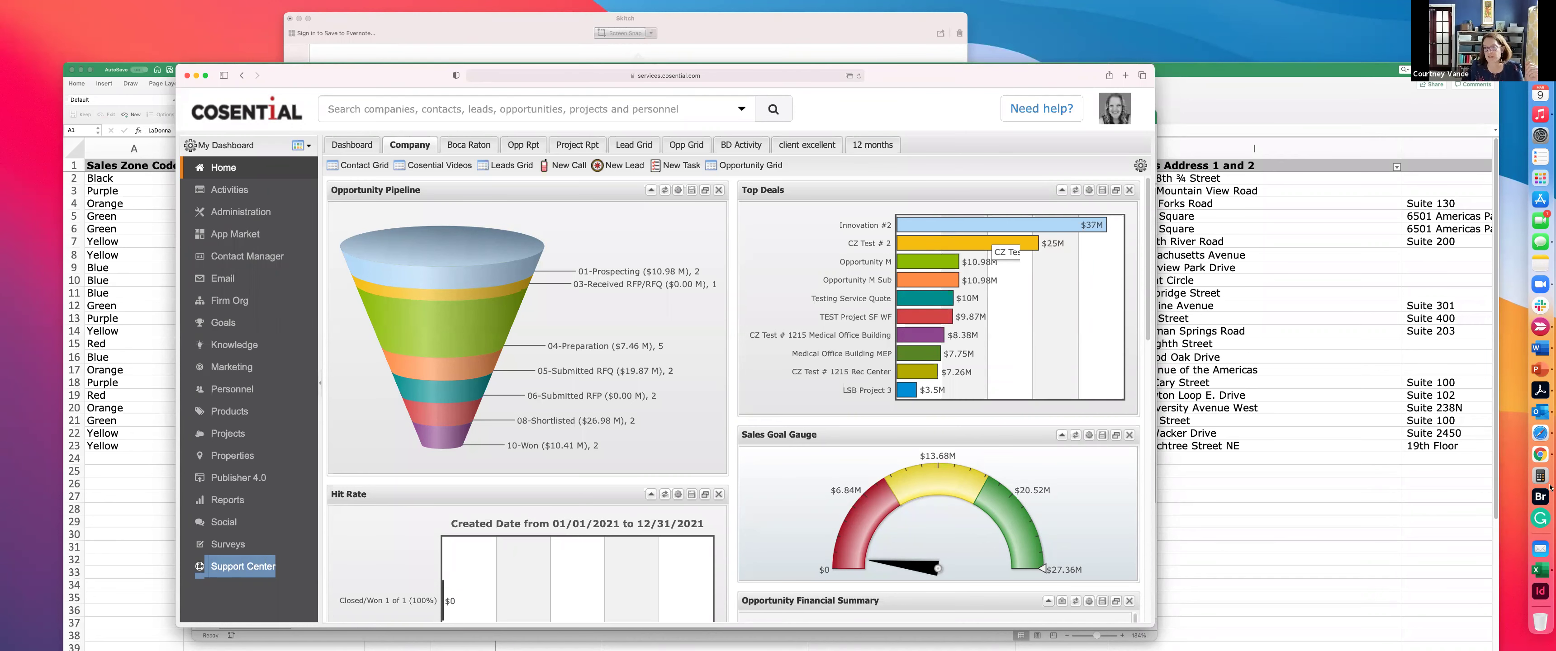
click(1545, 458)
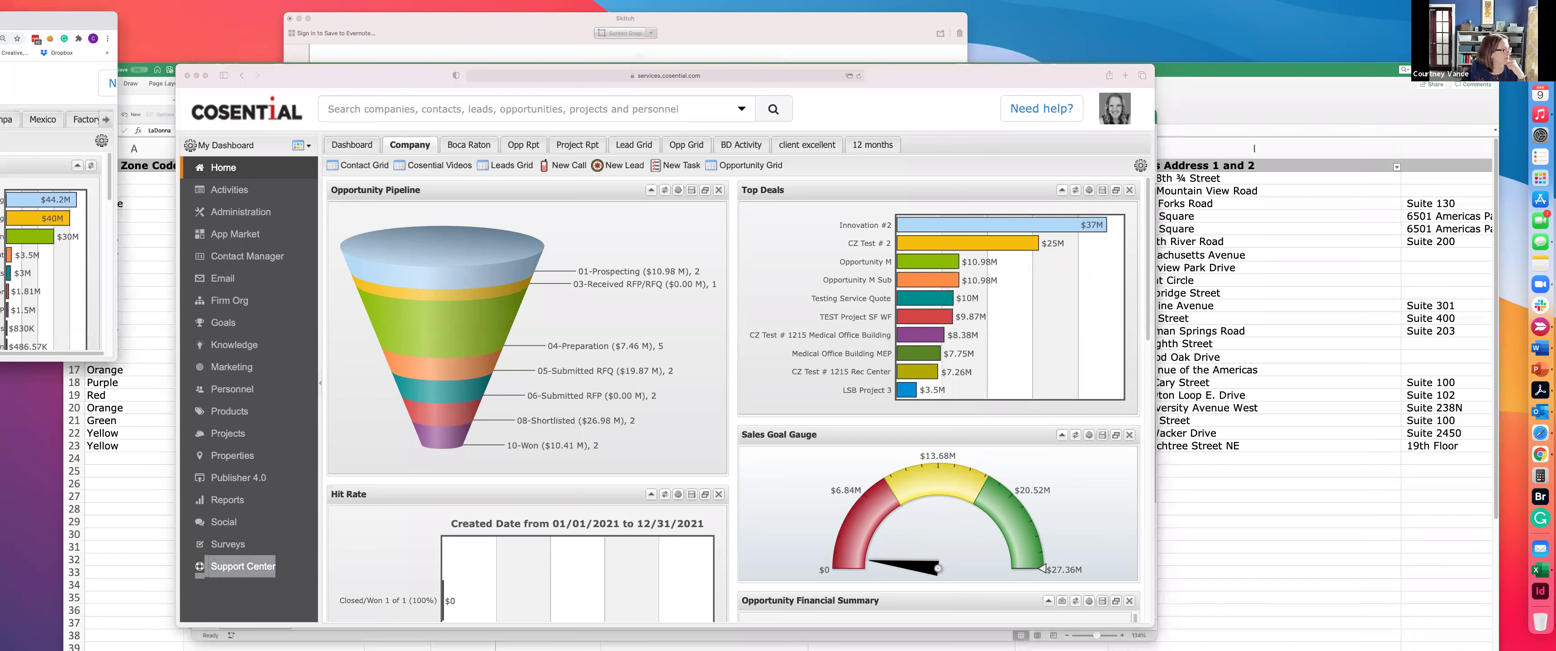
click(242, 566)
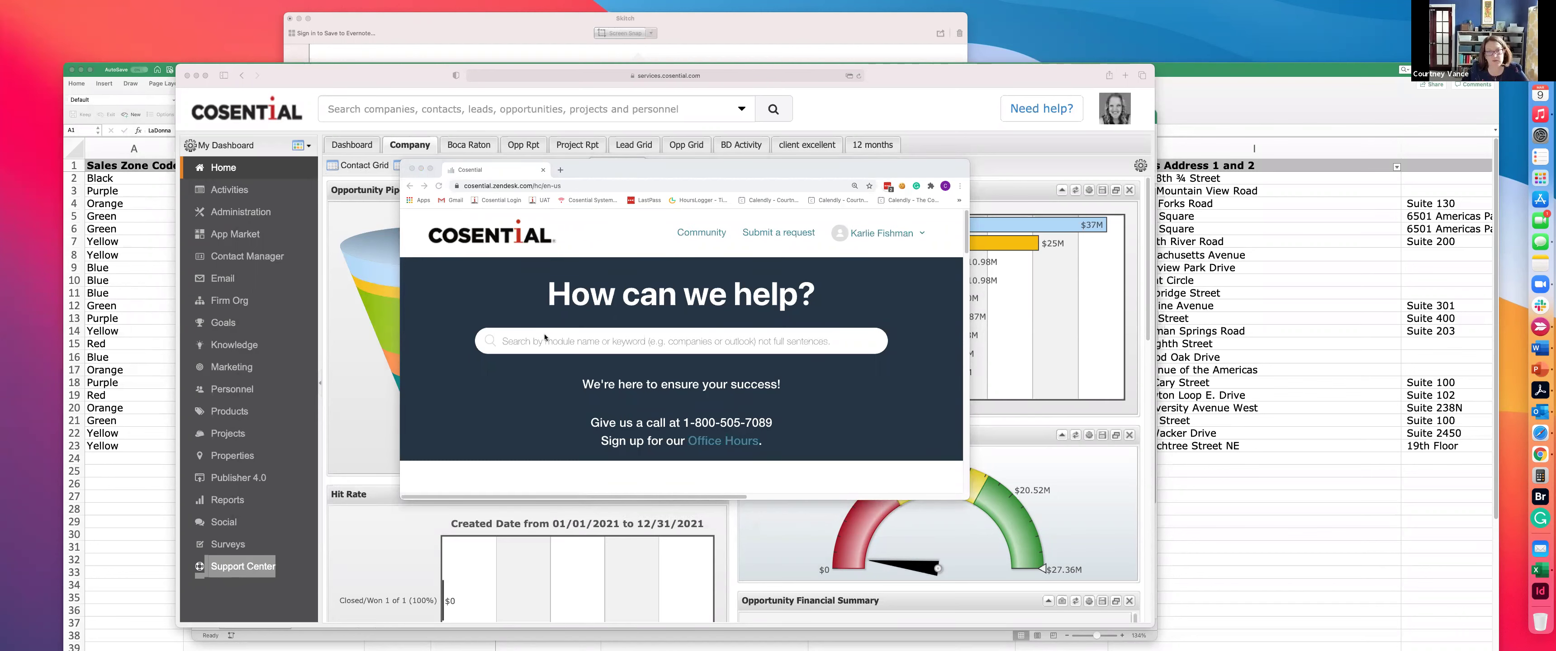
- Search the Cosential help center for "import" and look through the suggested articles
click(644, 336)
text(import)
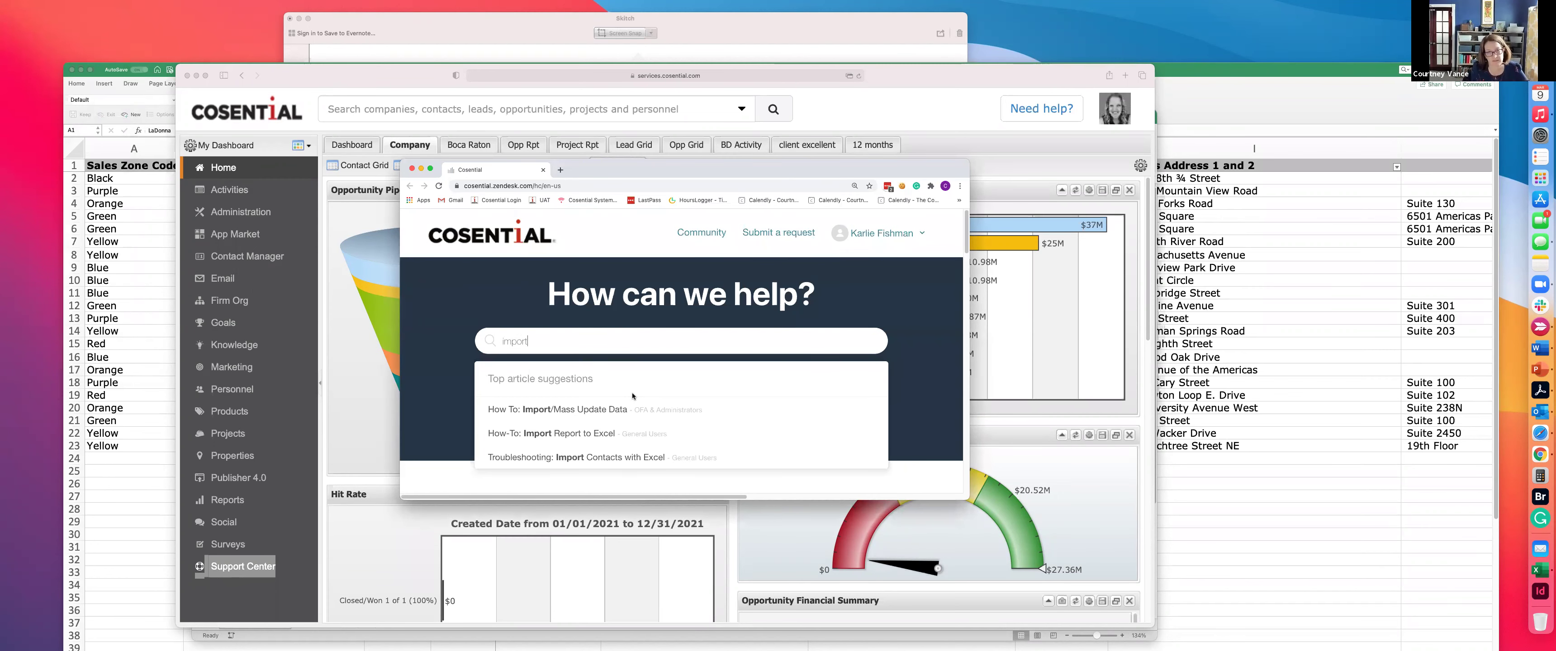
scroll(580, 411, down, 1)
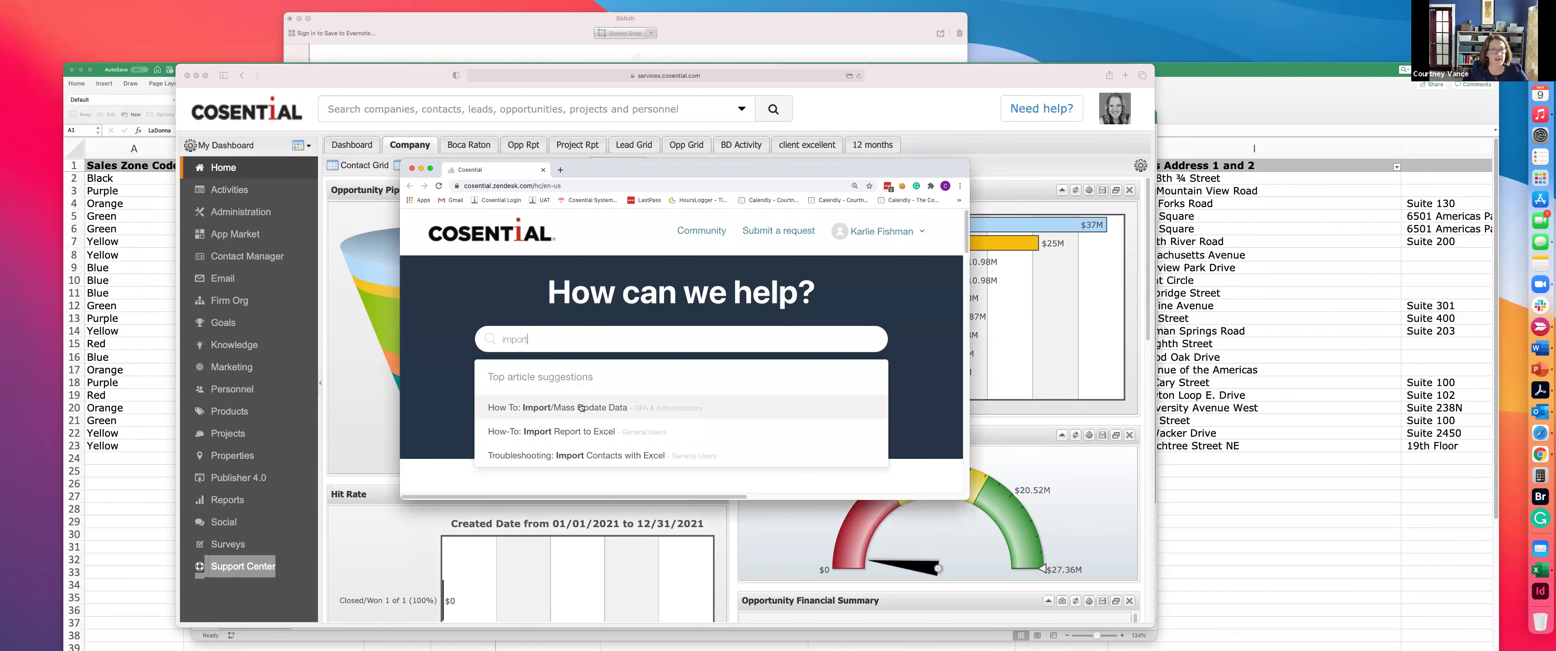
- Open the "How To: Import/Mass Update Data" article and download its Company_Template.xlsx attachment
click(535, 407)
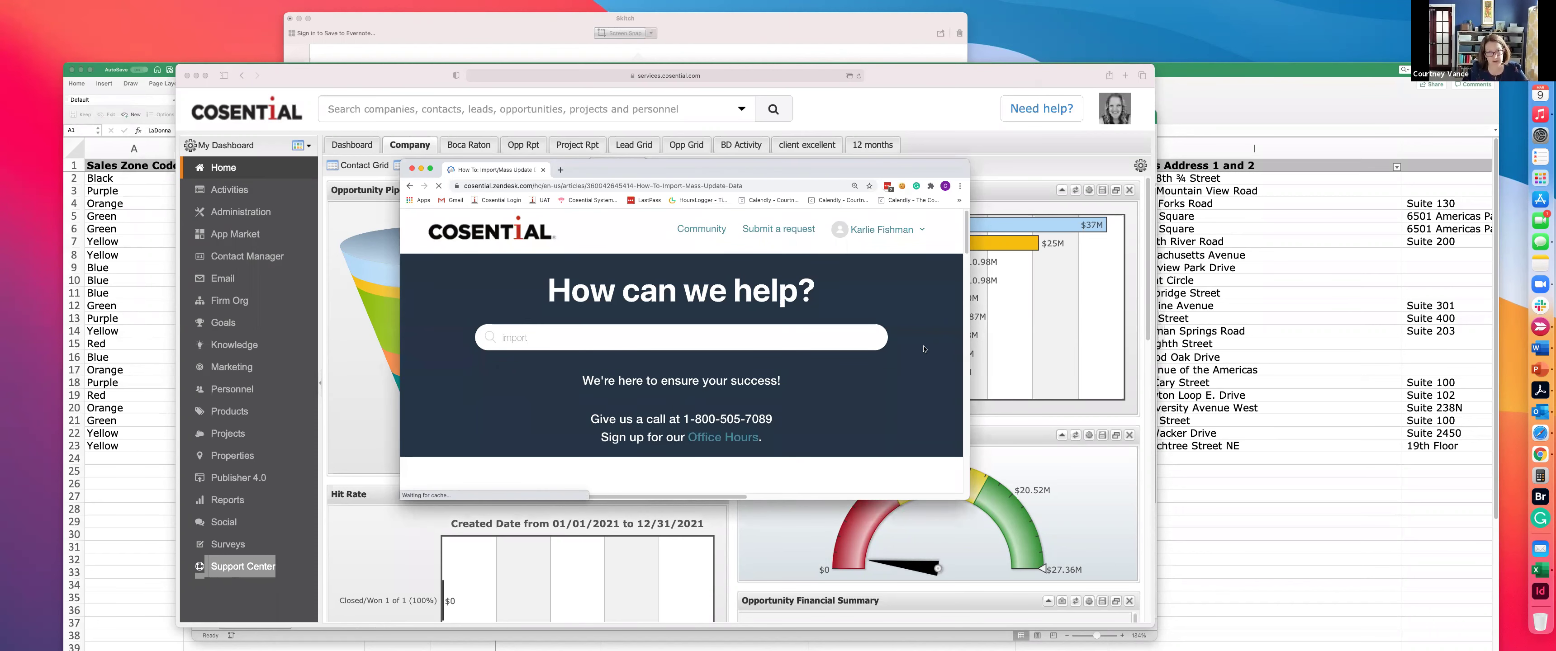
scroll(560, 361, down, 10)
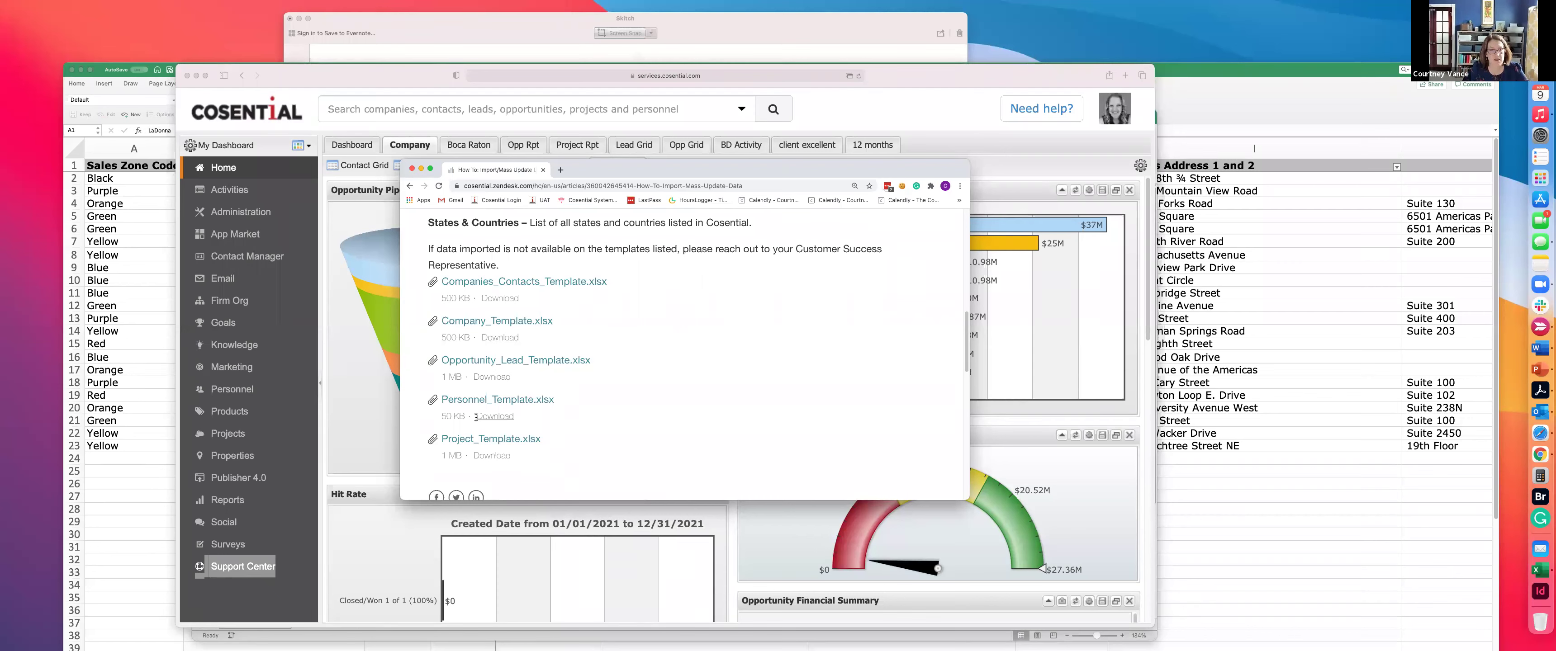
click(491, 338)
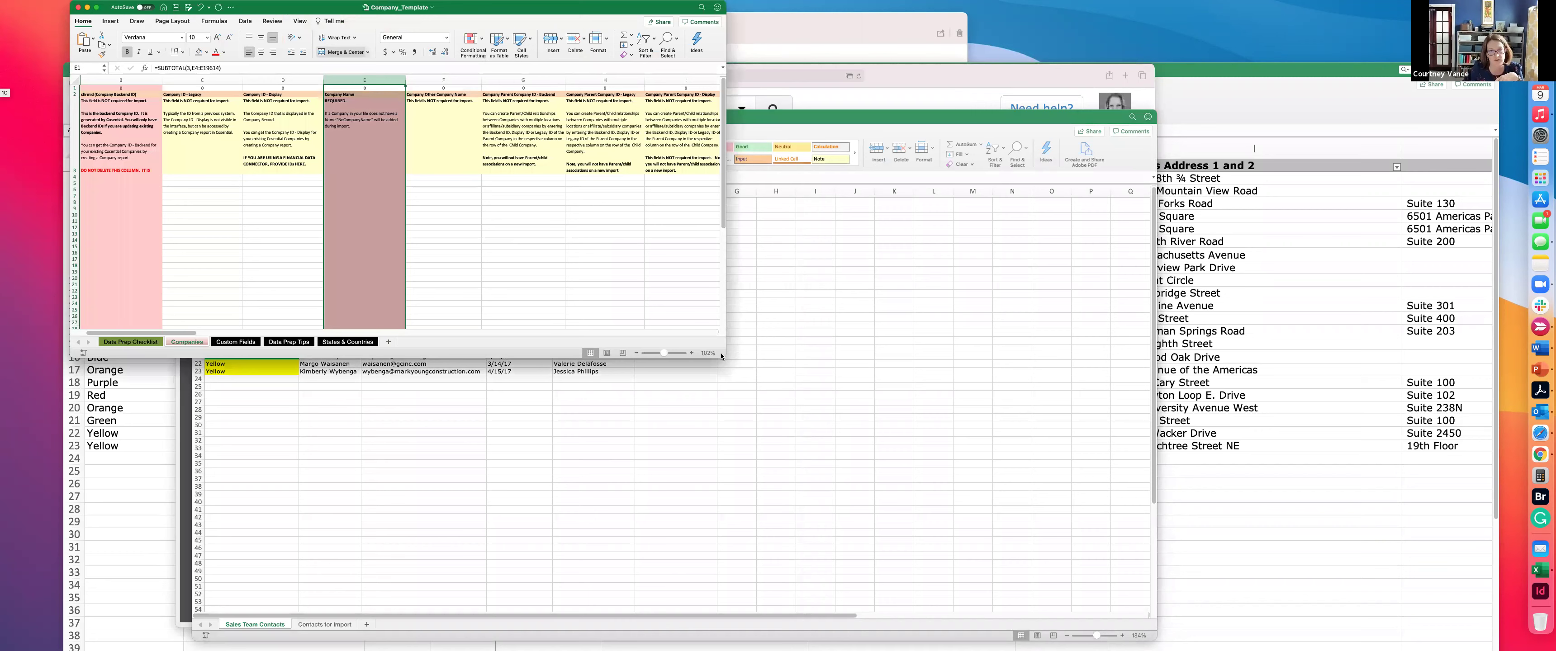
- Enlarge the Company_Template workbook window and select an empty cell on the Companies sheet instead of the Company Name column
drag(711, 345, 751, 378)
drag(1102, 571, 1159, 604)
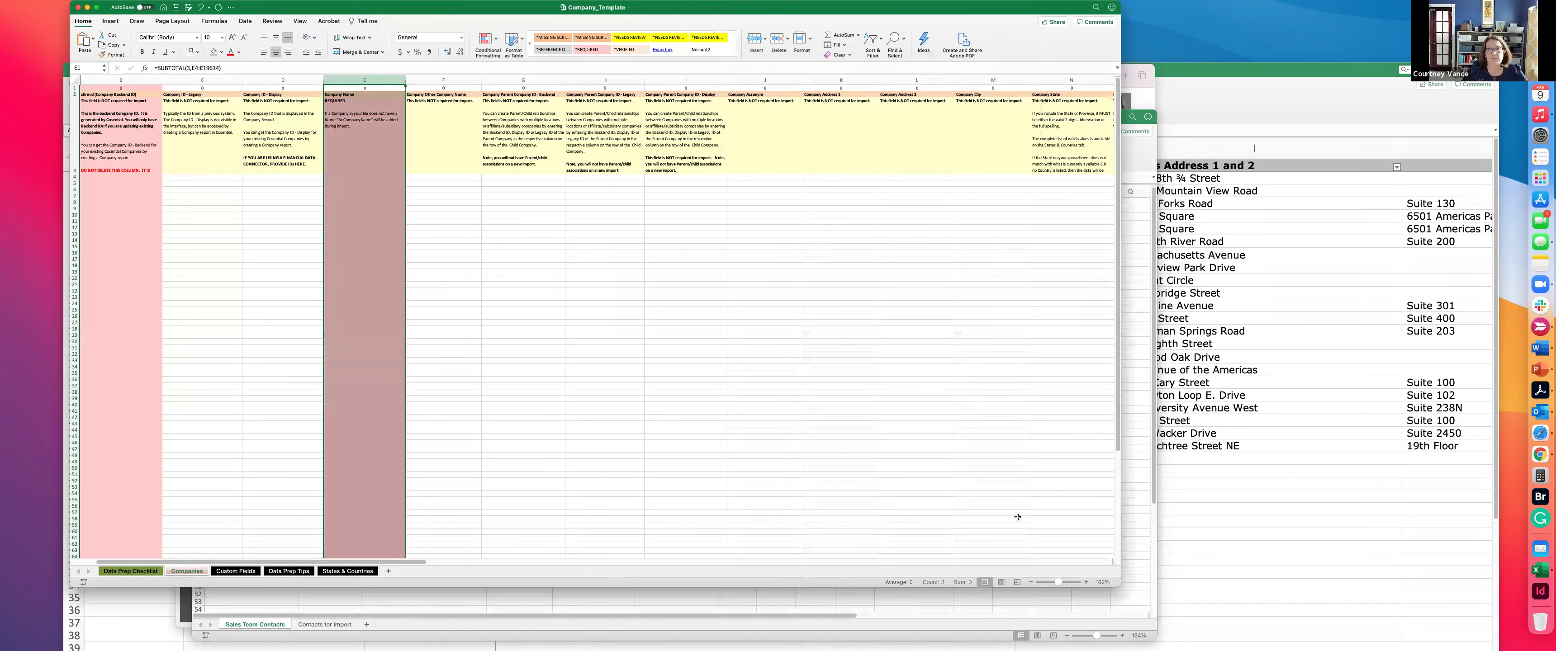
click(646, 347)
click(646, 347)
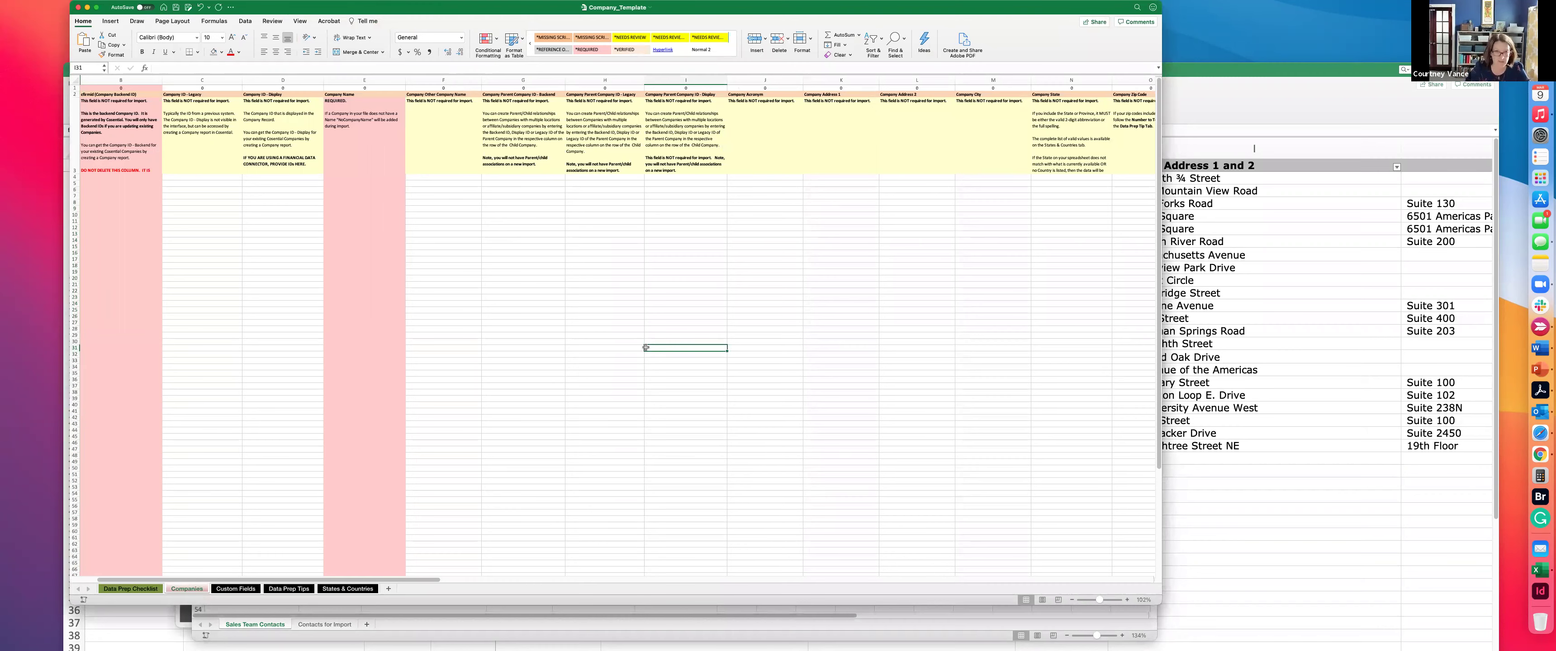
- Examine the import requirements in the Companies sheet's column headings at a larger zoom, and minimize the template workbook
scroll(420, 299, up, 6)
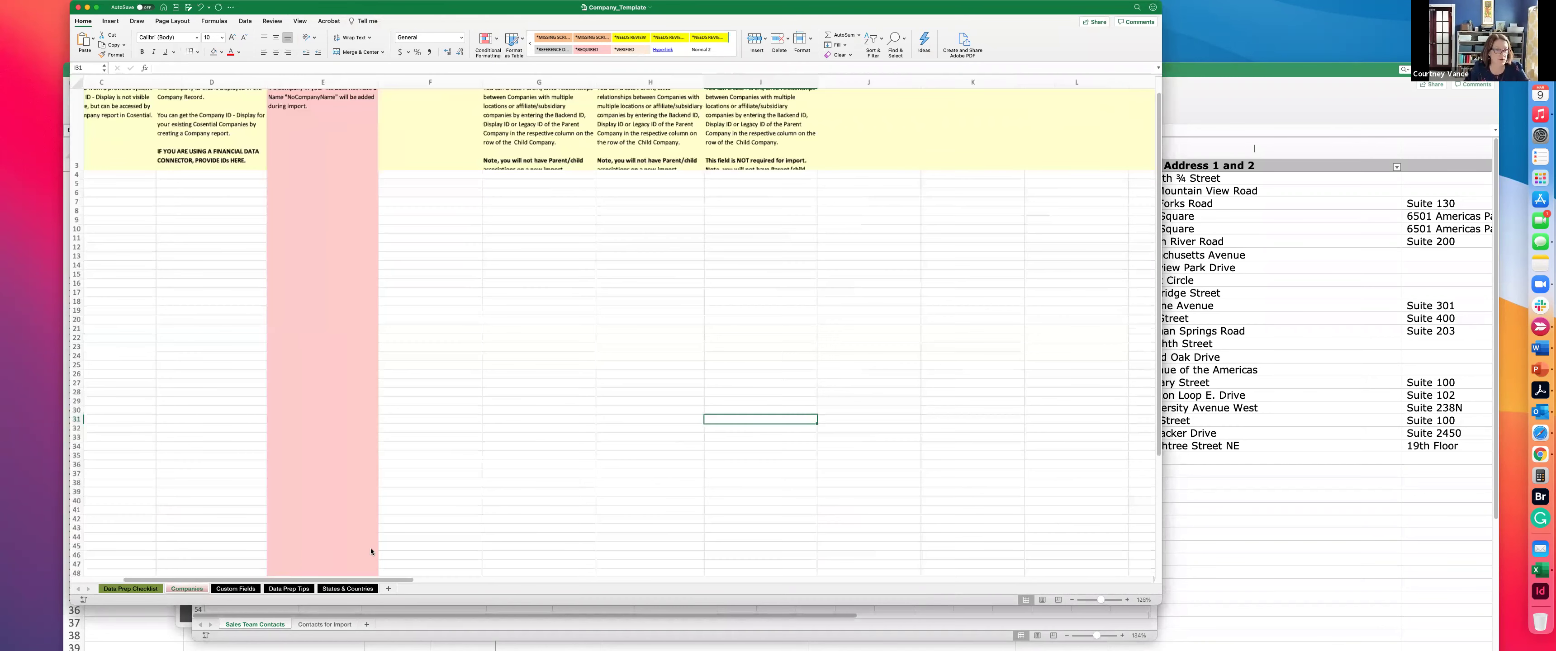
scroll(321, 294, up, 2)
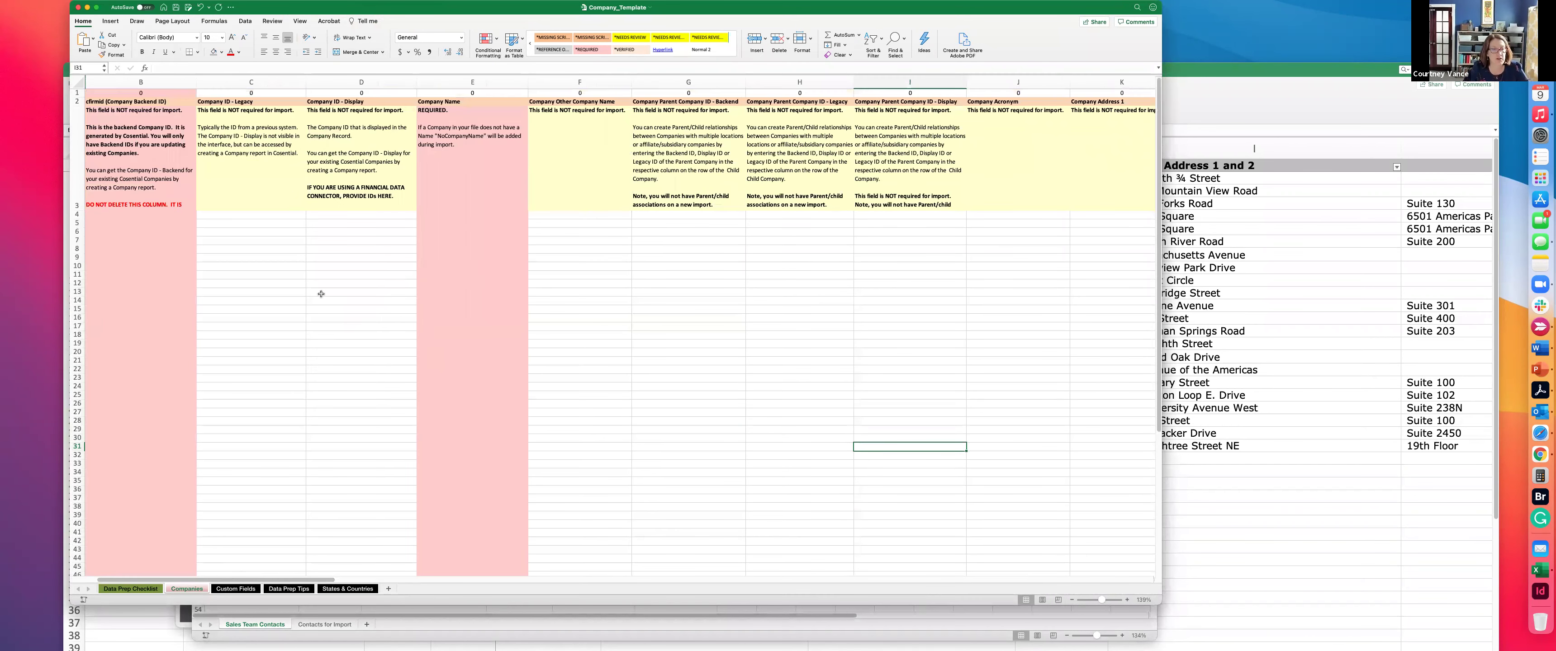
drag(268, 580, 497, 573)
scroll(542, 563, right, 2)
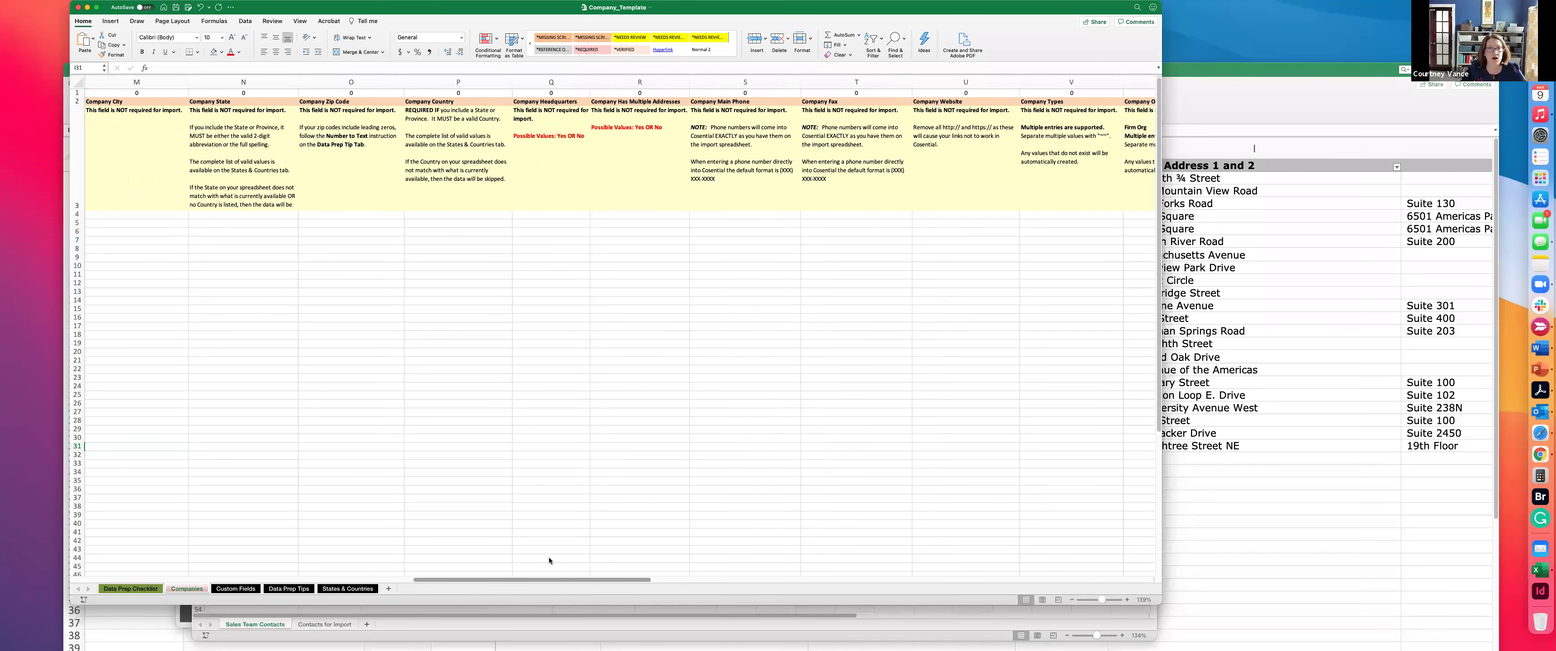
scroll(581, 556, left, 9)
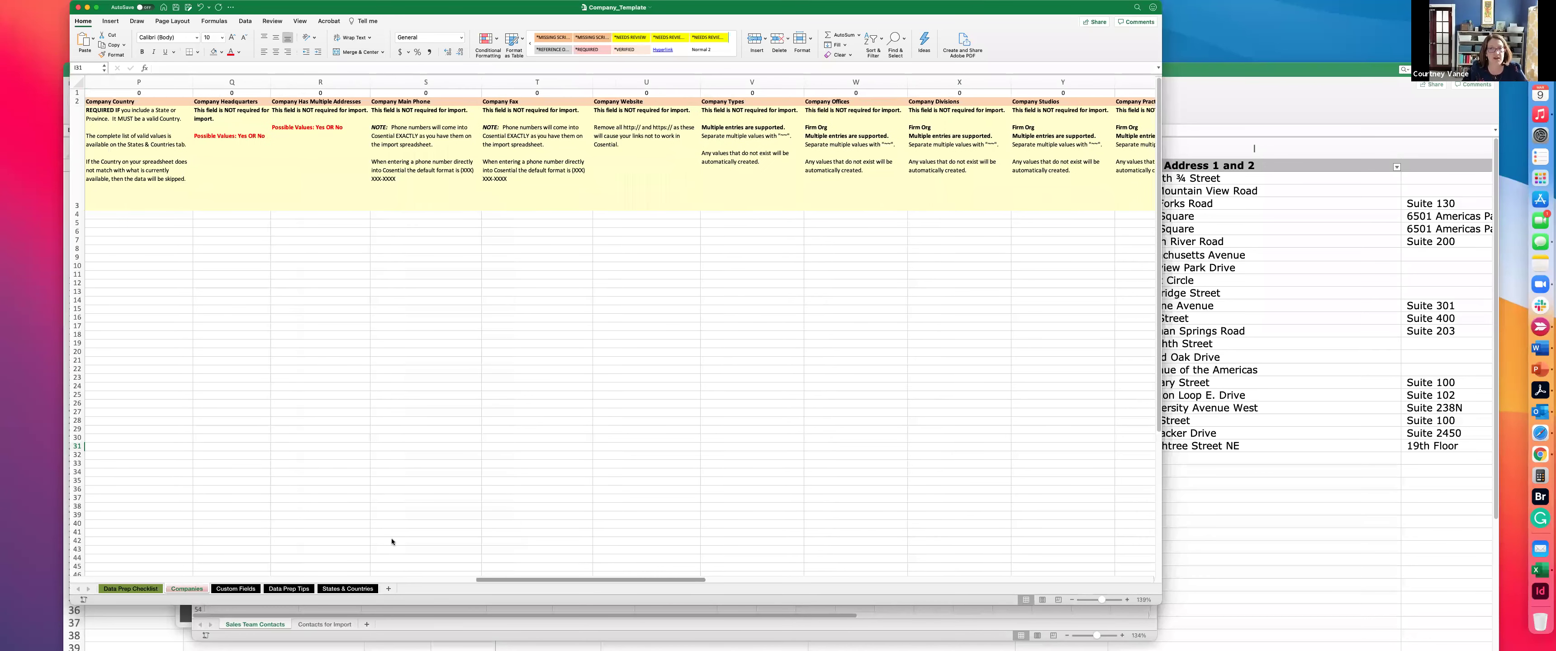
click(88, 7)
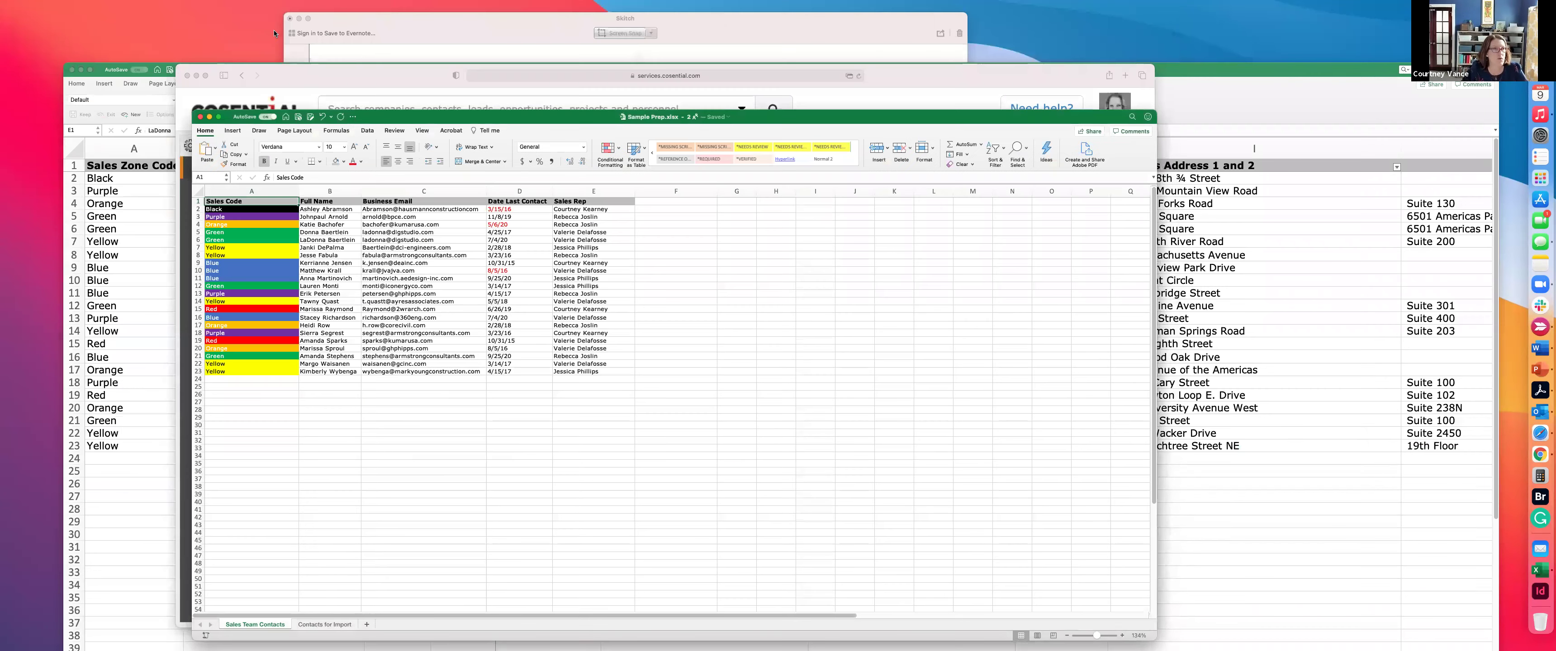
- Bring the Cosential dashboard forward and reposition its window, and switch to Chrome to open the help center's support request form
click(350, 91)
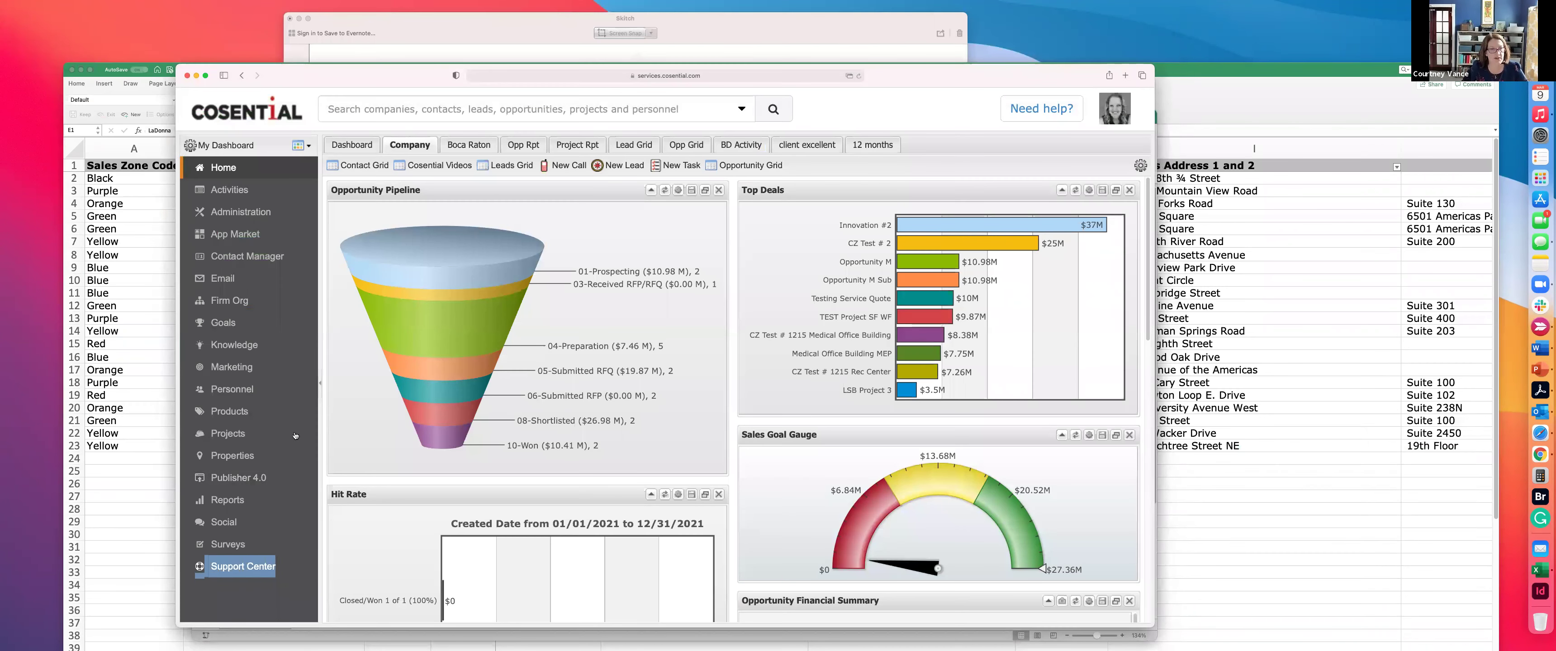
drag(882, 75, 850, 156)
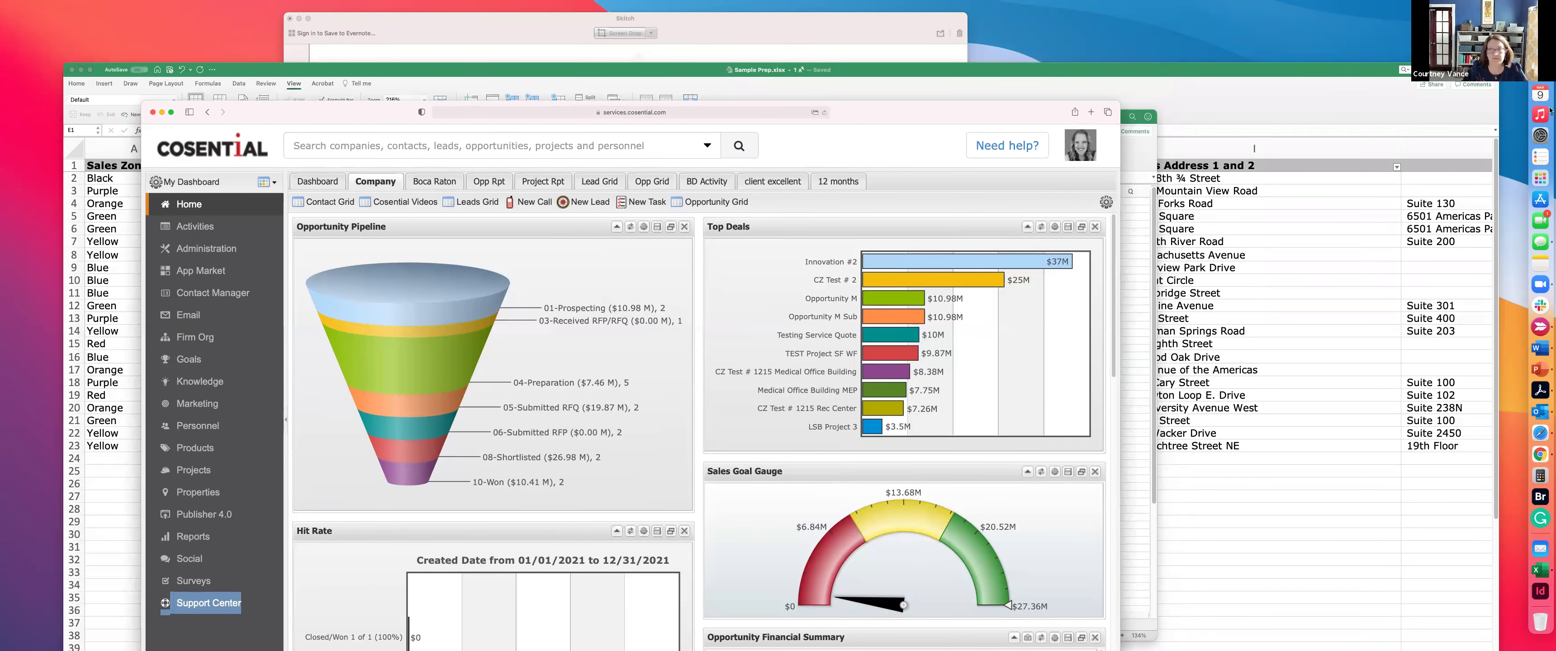
click(1540, 453)
click(918, 239)
click(780, 238)
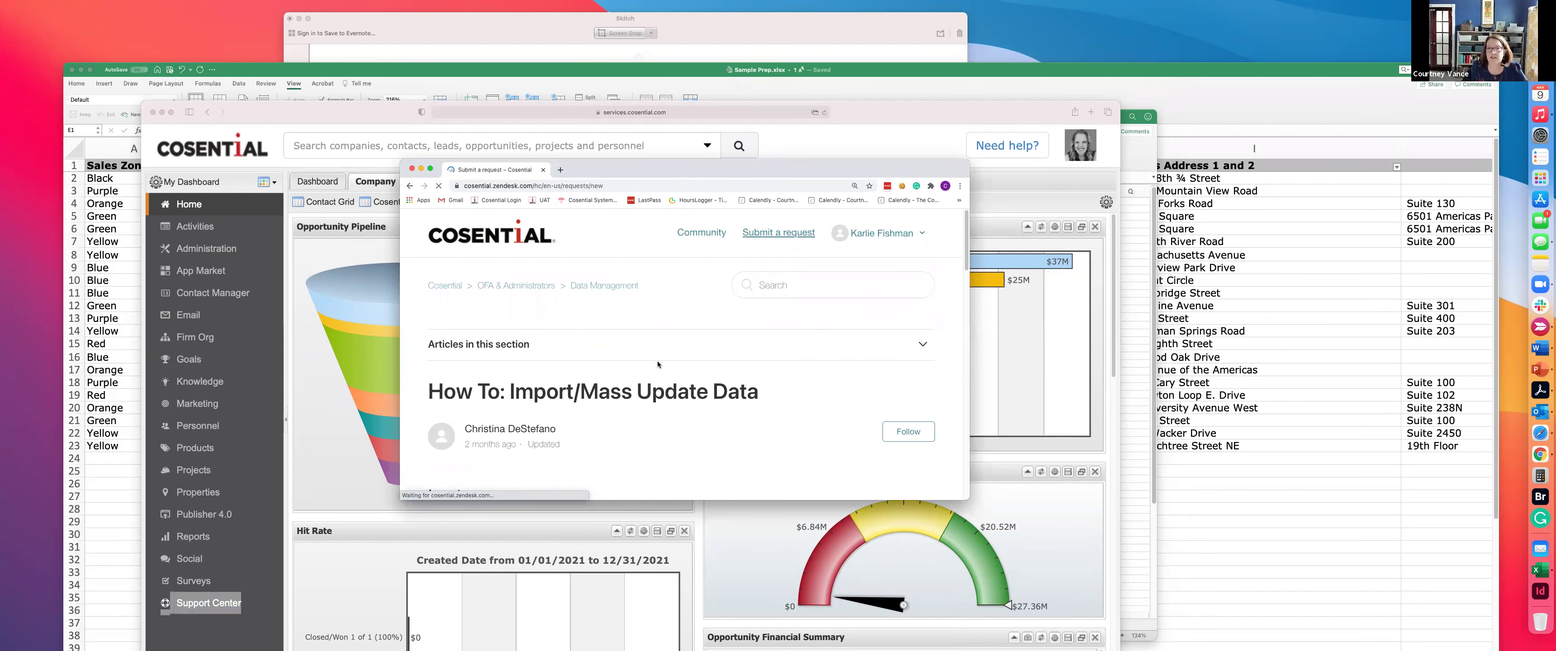
- Choose Data Import/Cleanup as the request type and look through the form's description, module and attachment fields
click(556, 411)
scroll(663, 423, down, 5)
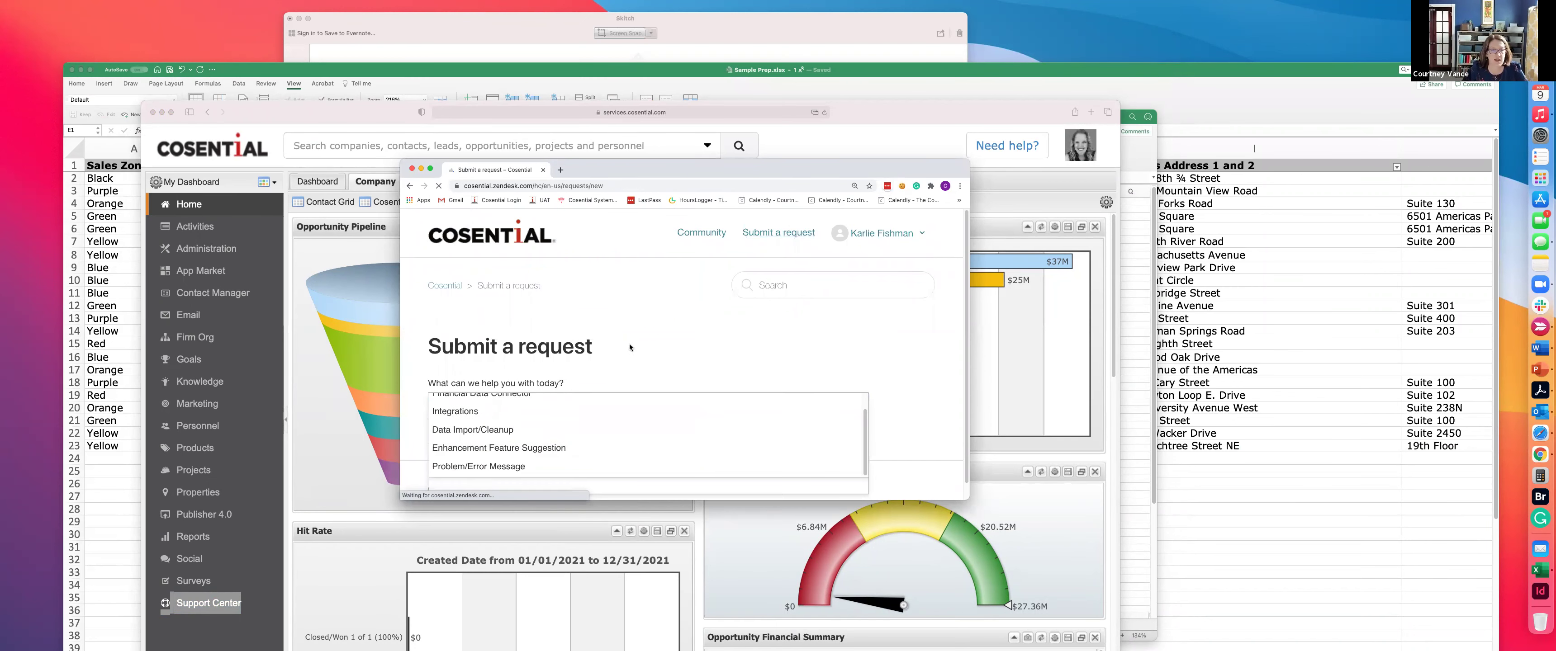
scroll(476, 445, up, 1)
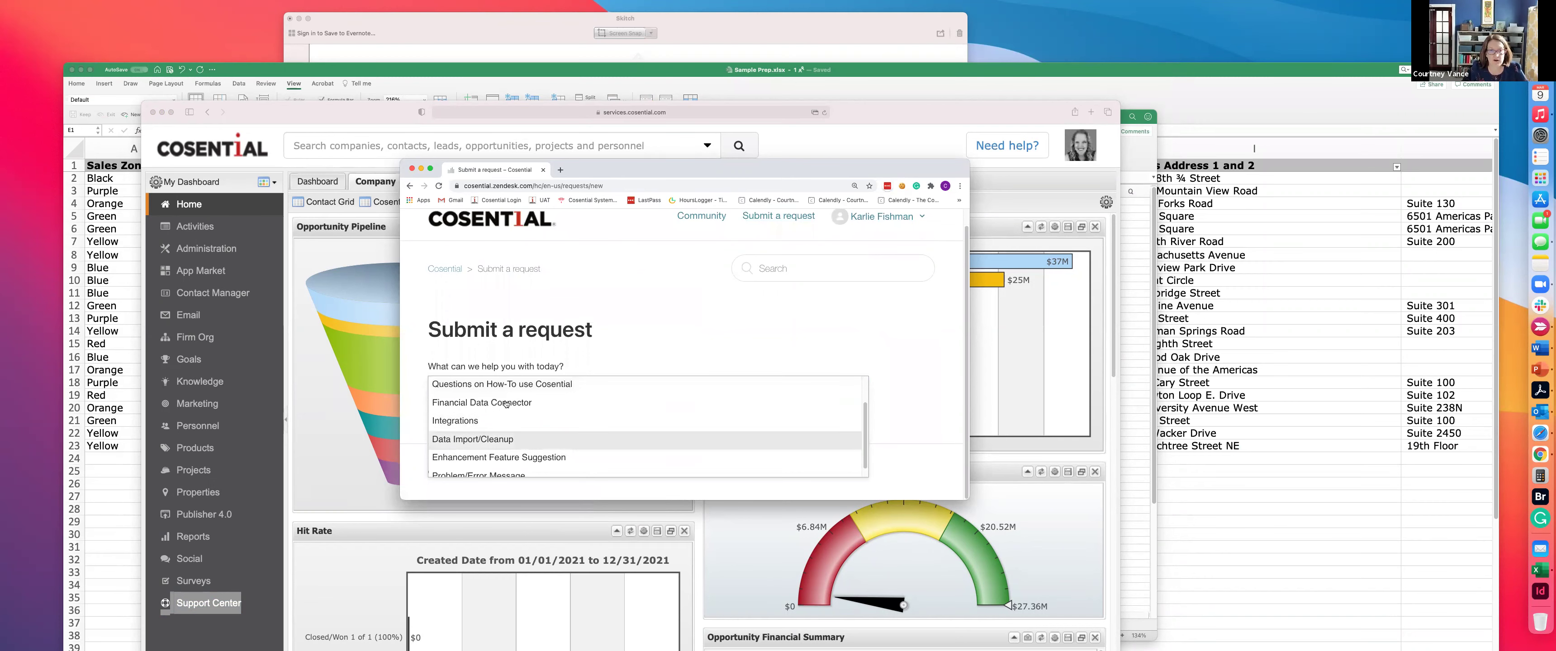
click(506, 440)
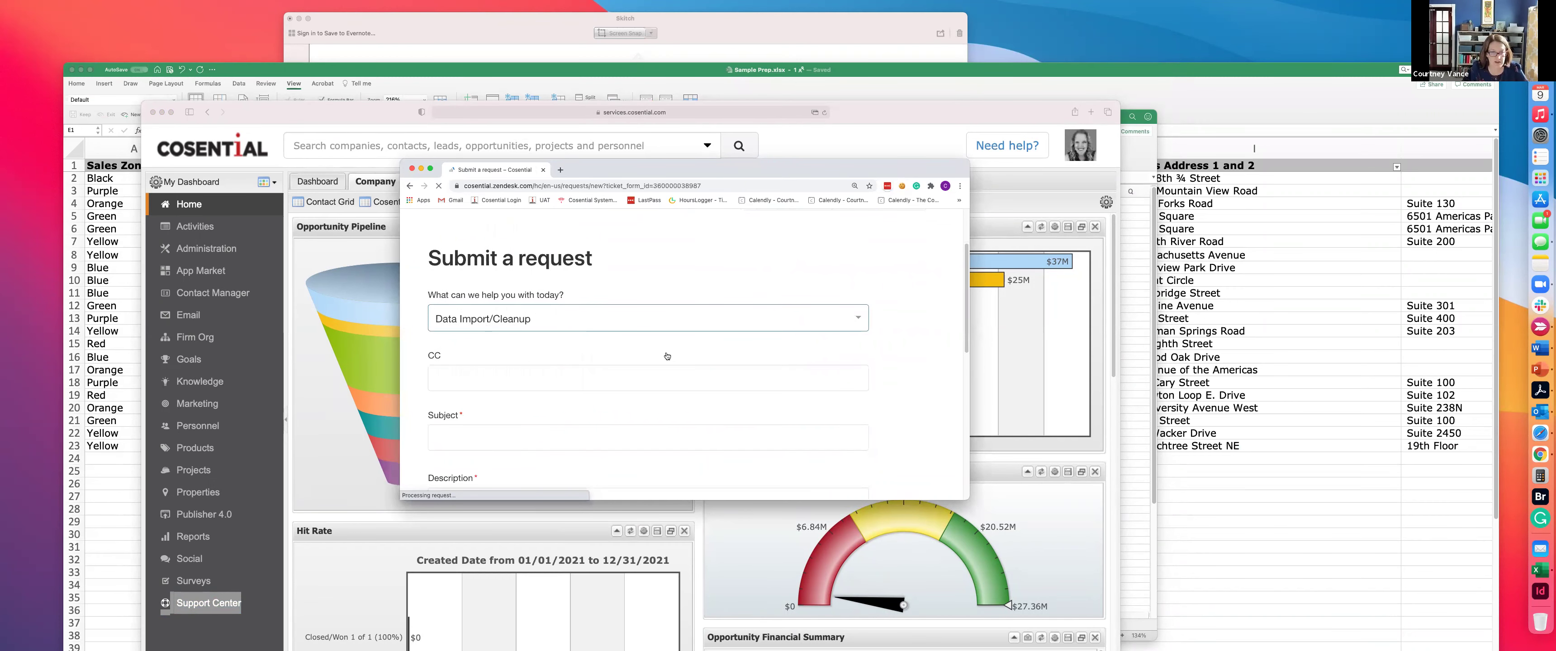
scroll(486, 389, down, 5)
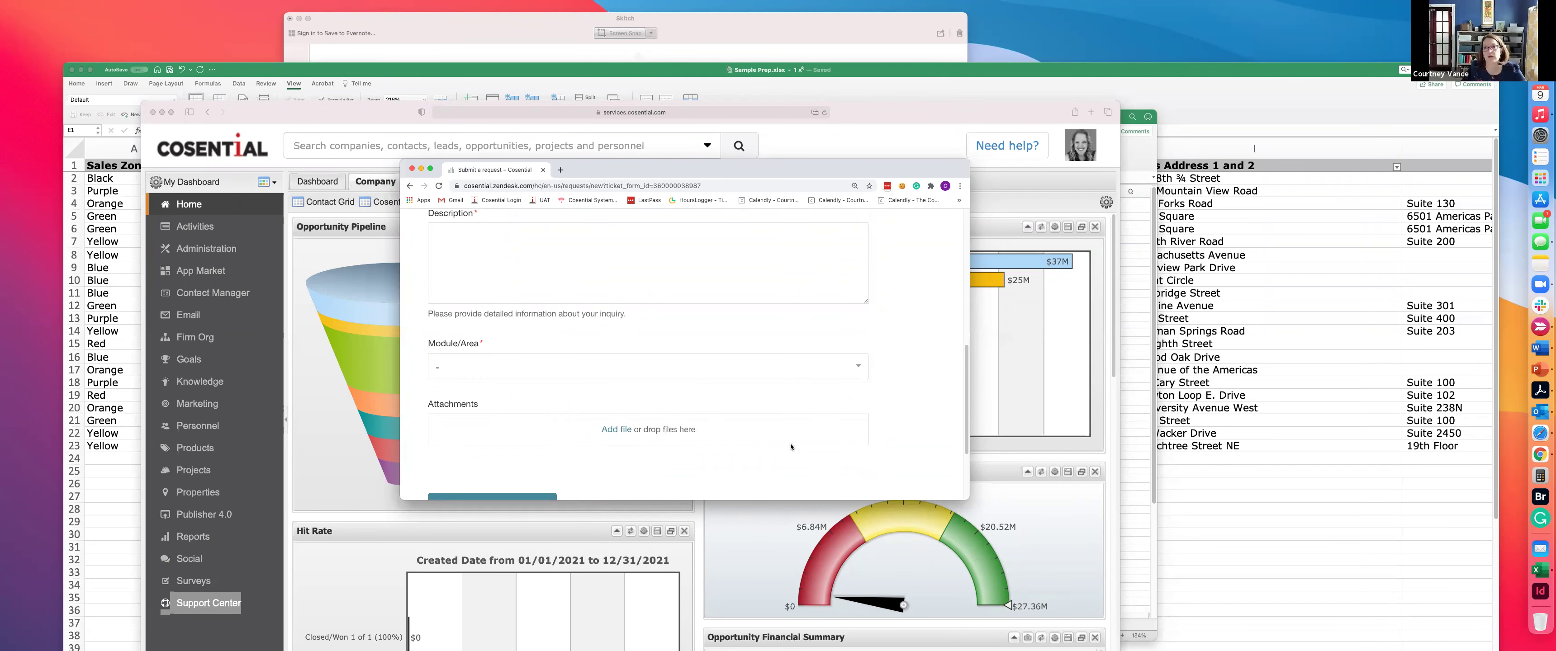
- Close the help center window in Chrome and the Cosential dashboard window in Safari
click(412, 168)
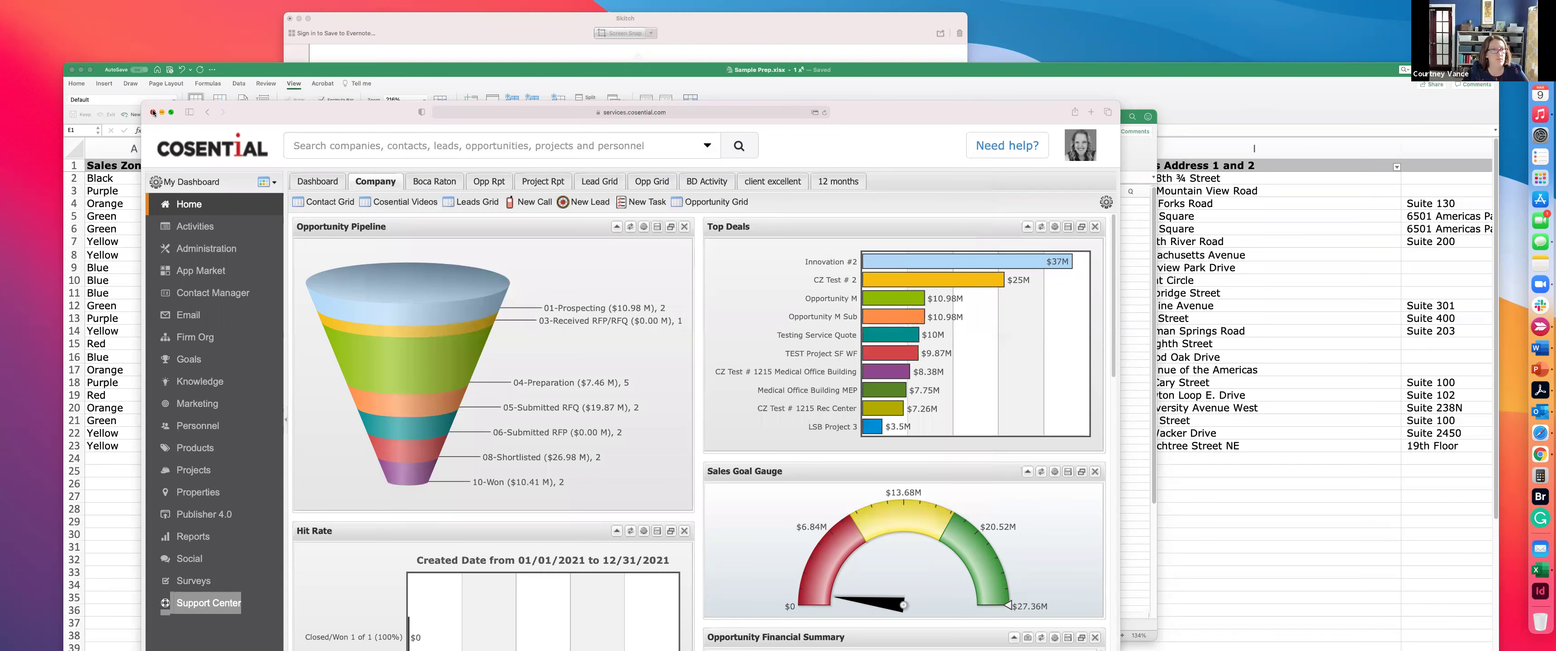
click(153, 112)
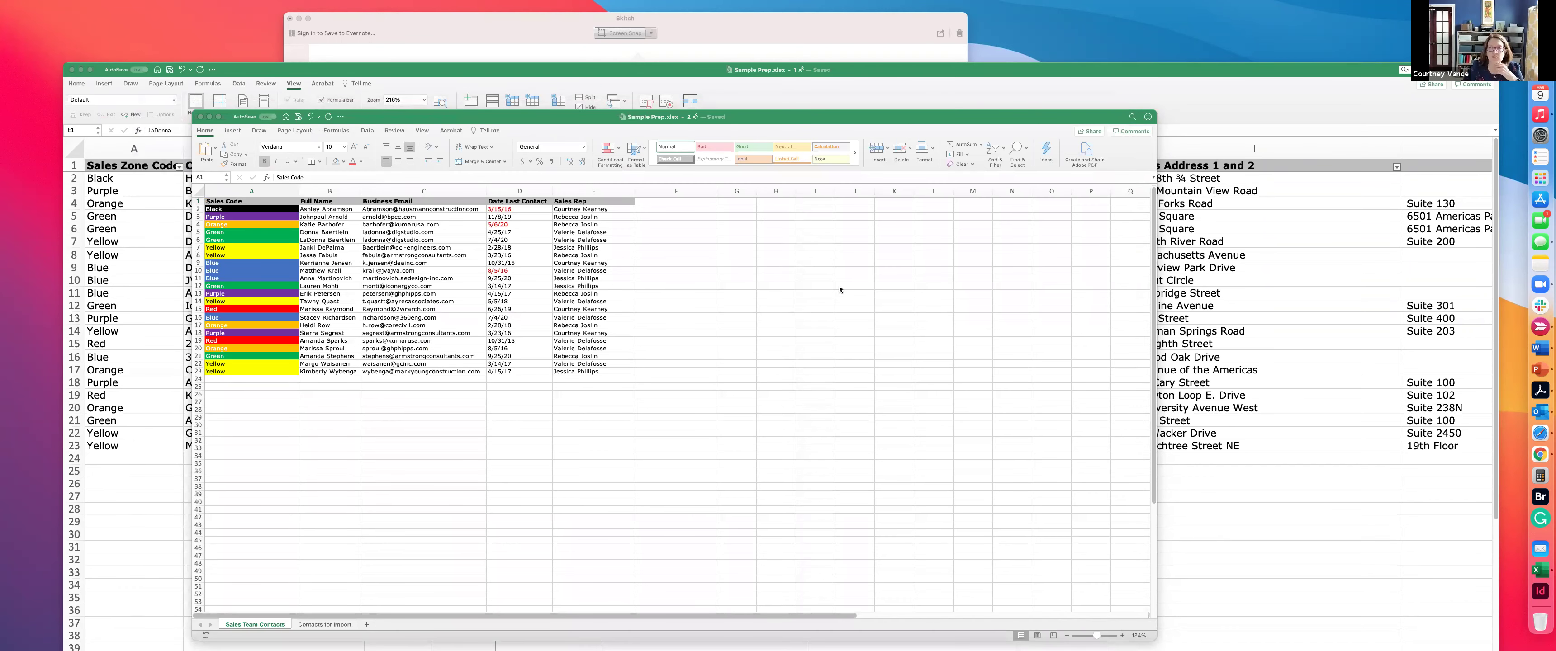